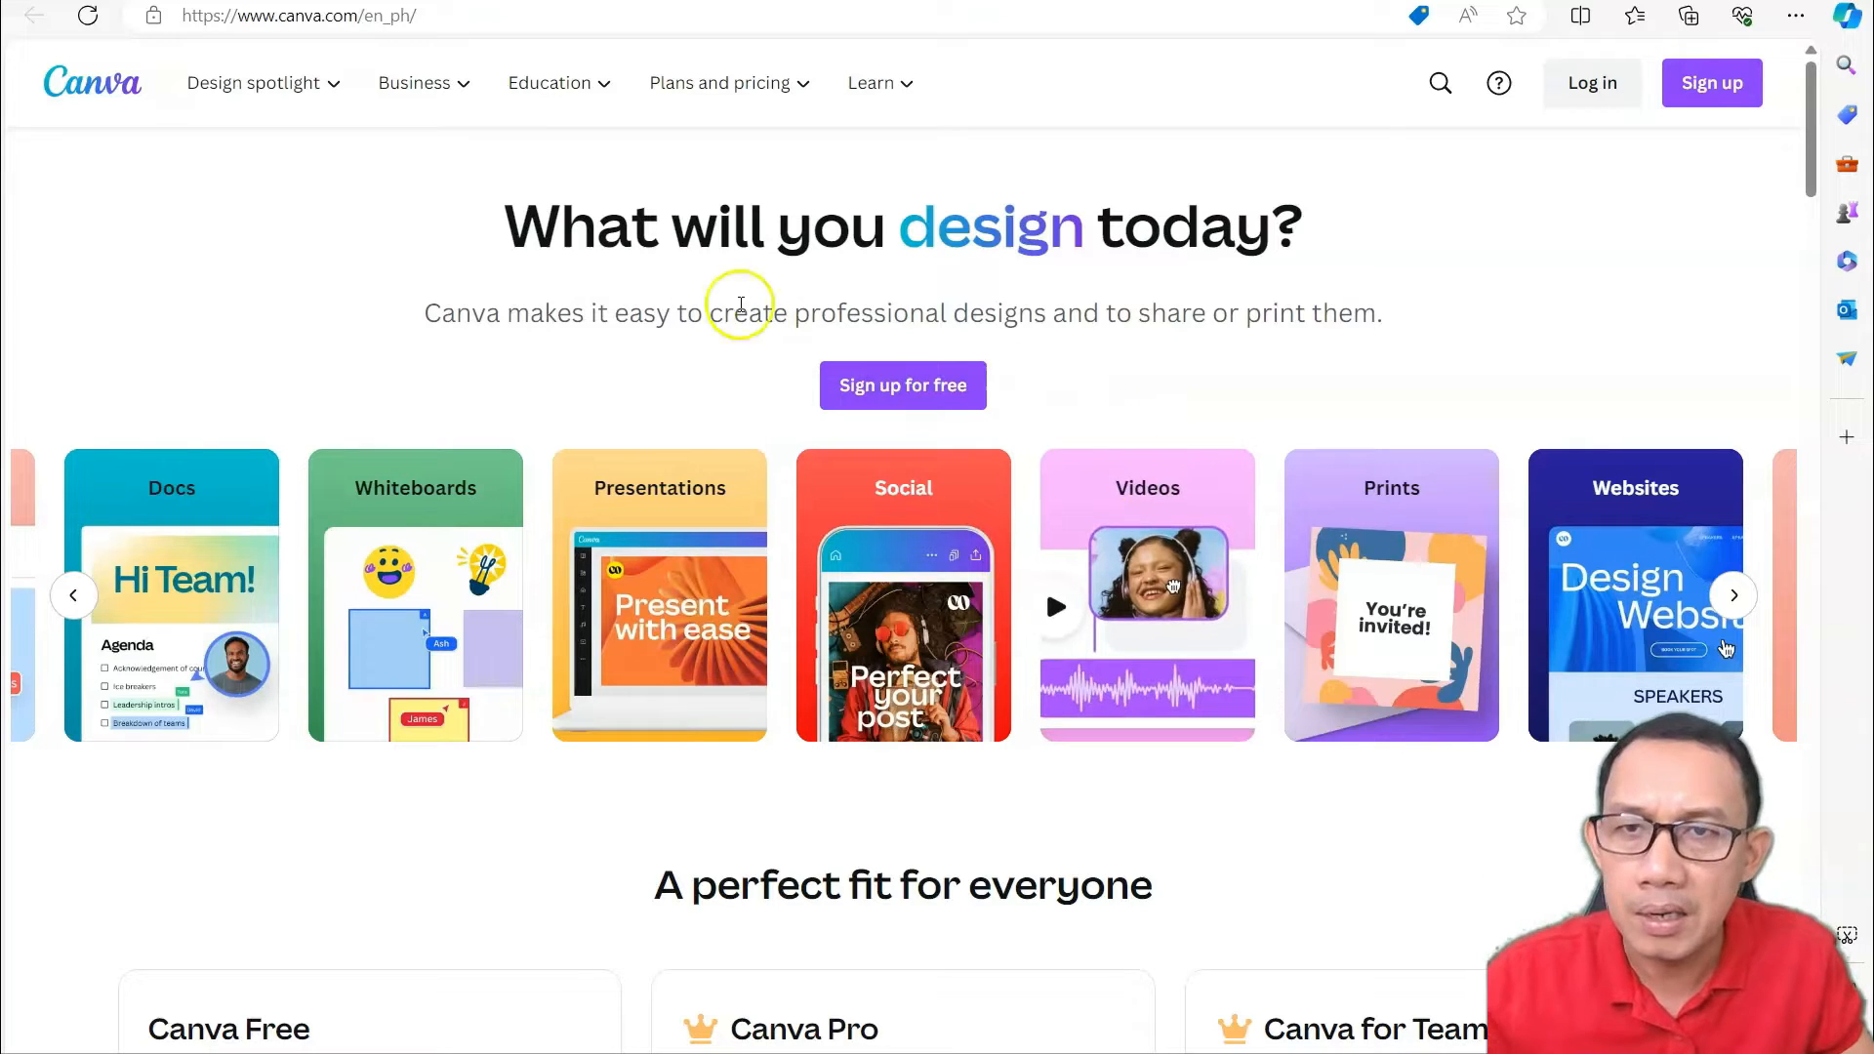
Open Canva's log-in dialog and choose Continue with Google.
{"action": "mouse_move", "coordinate": [455, 97]}
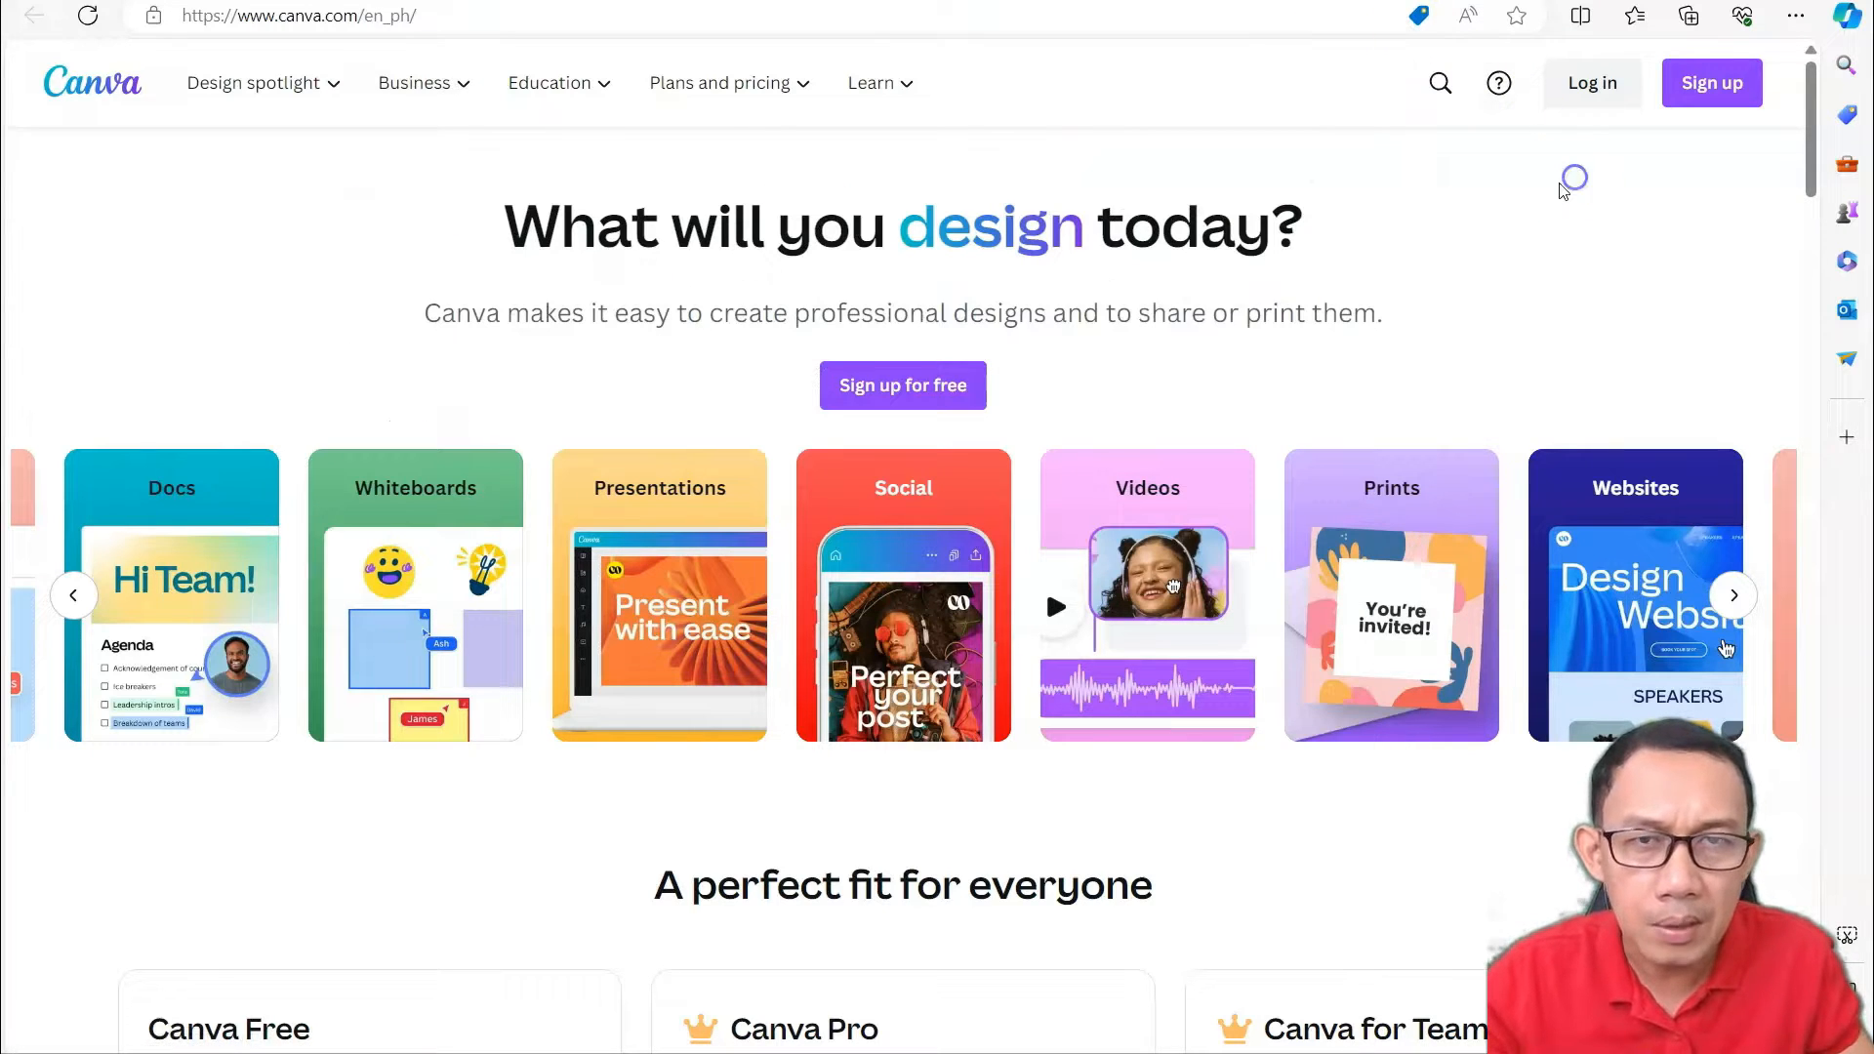
{"action": "mouse_move", "coordinate": [781, 98]}
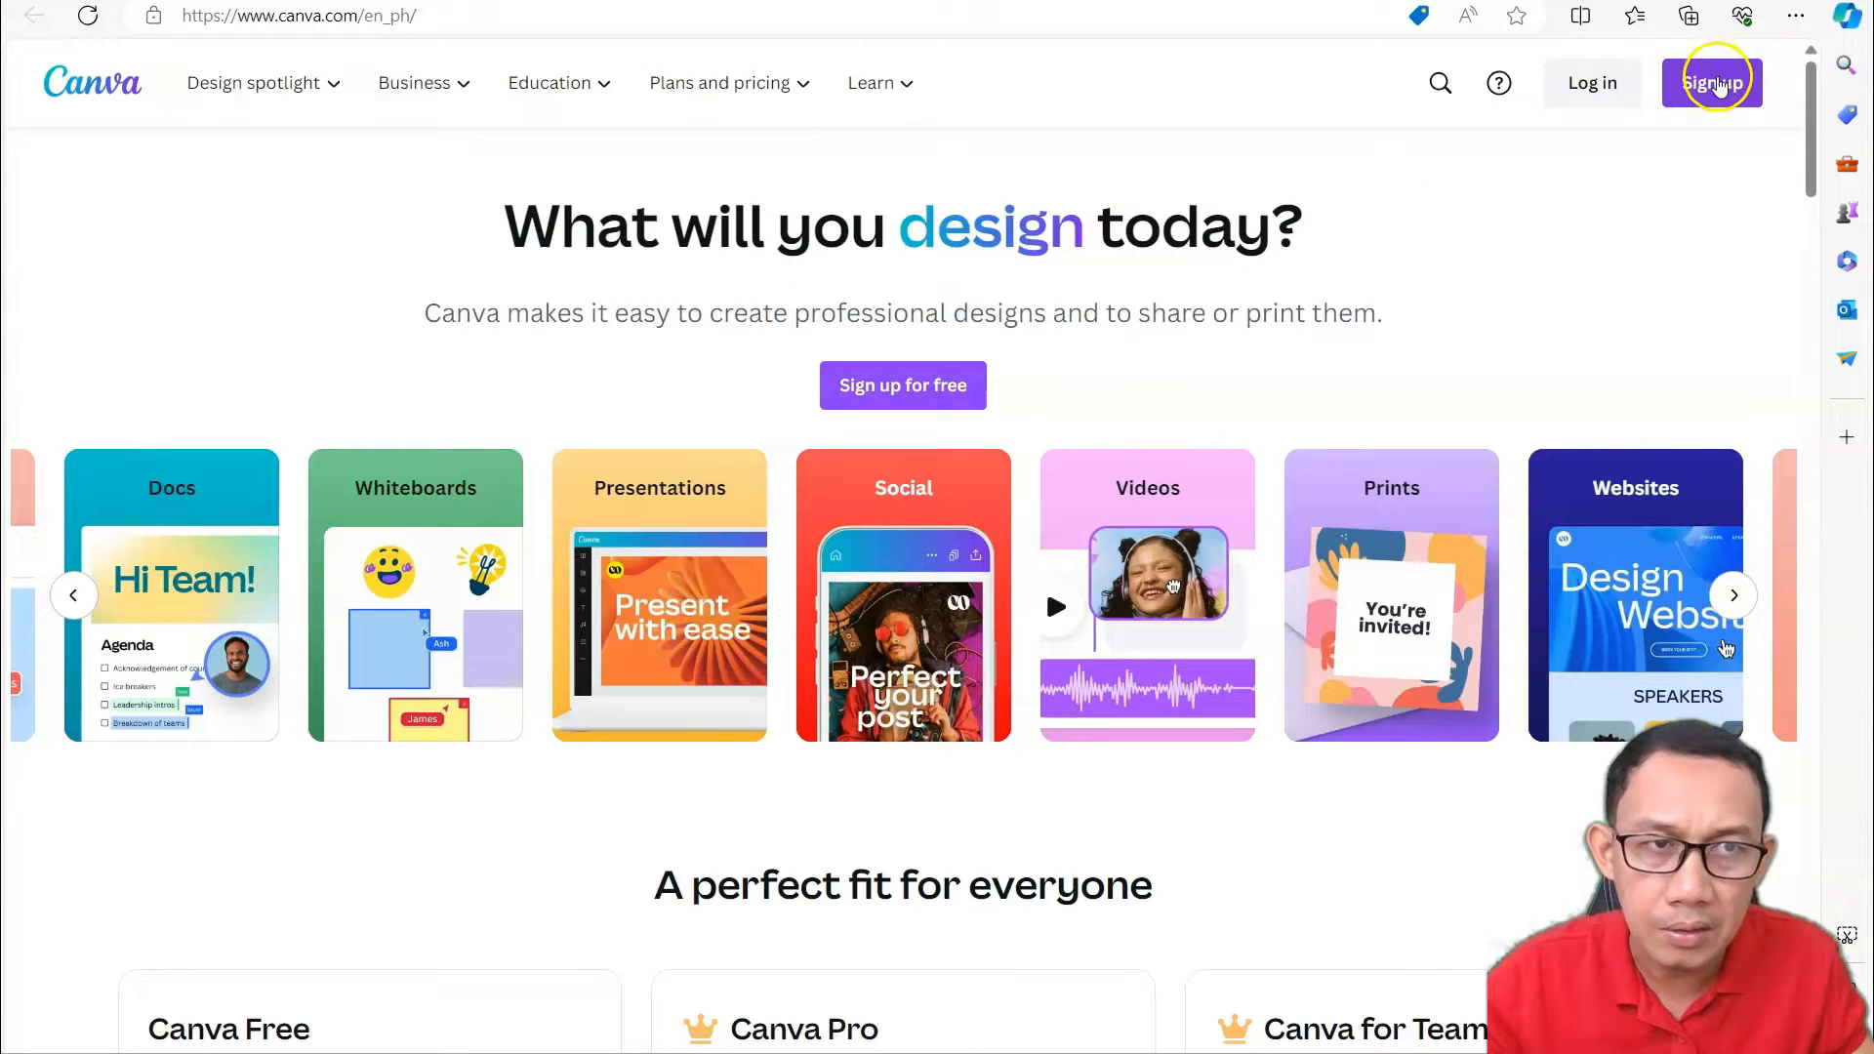
{"action": "left_click", "coordinate": [1696, 88]}
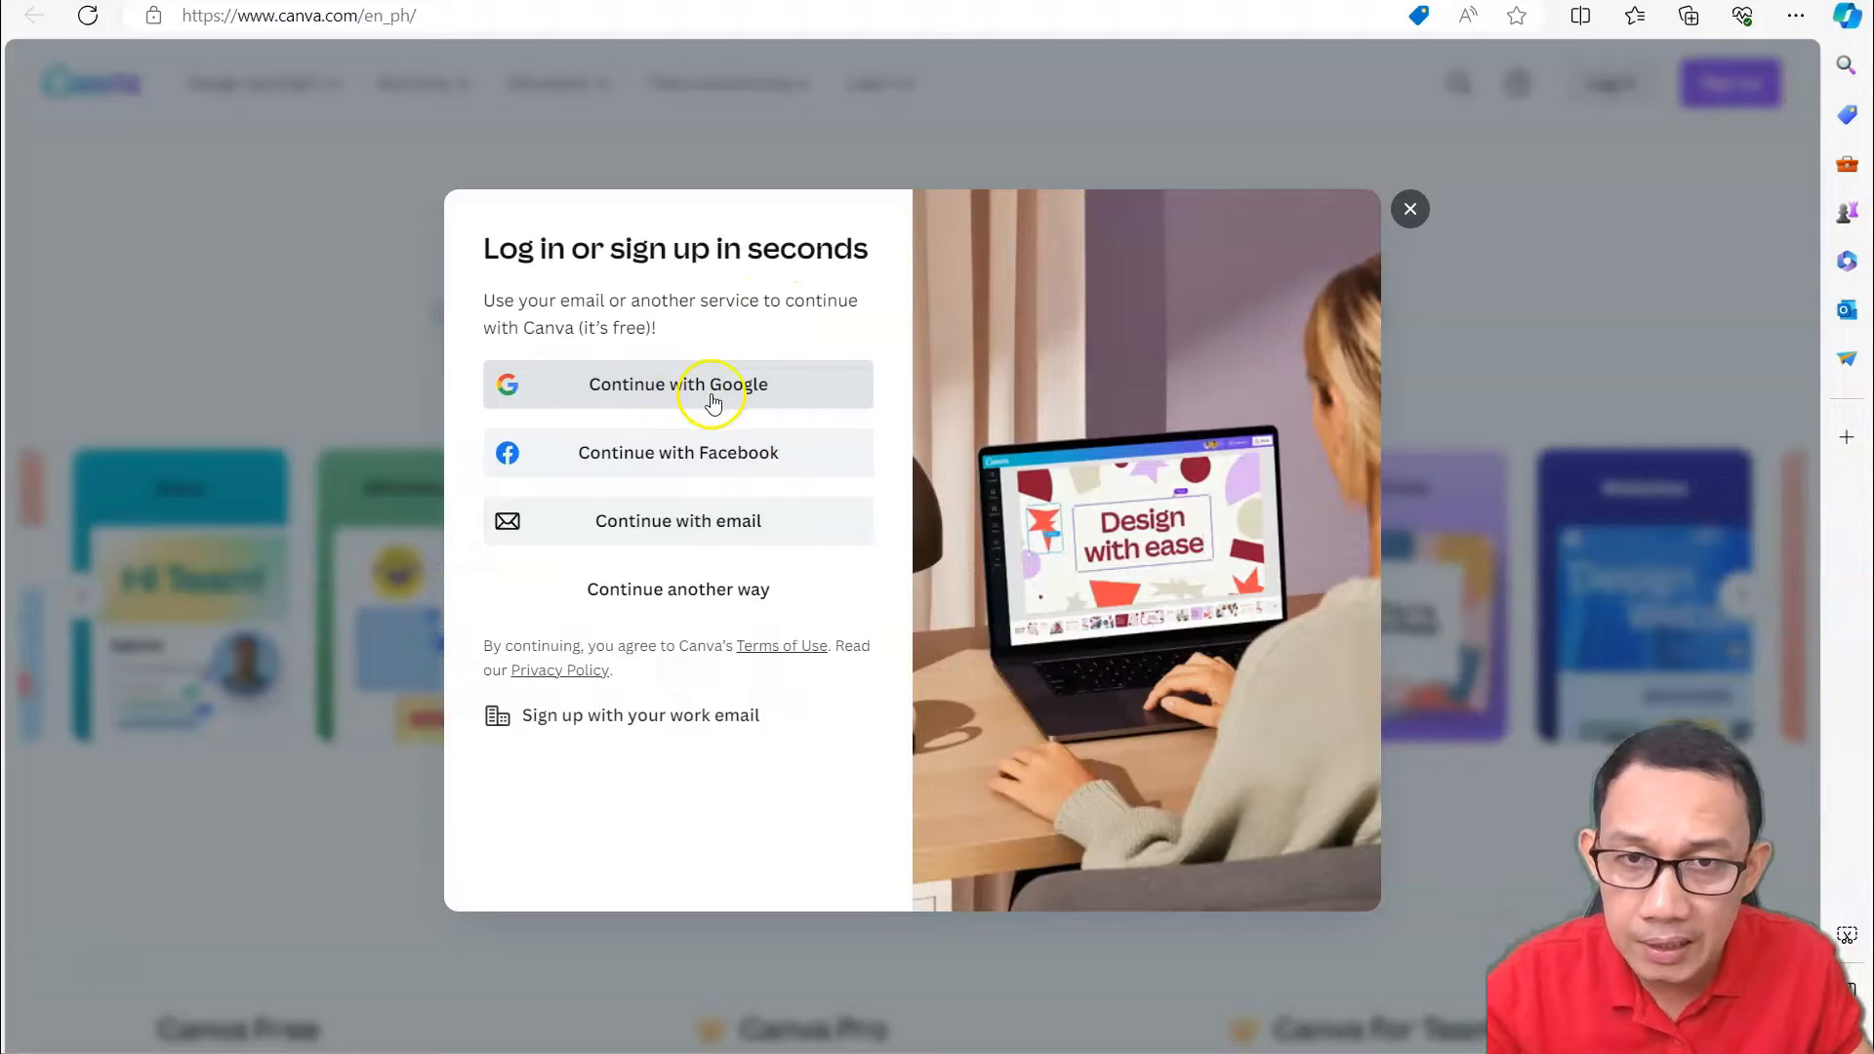
{"action": "left_click", "coordinate": [710, 400]}
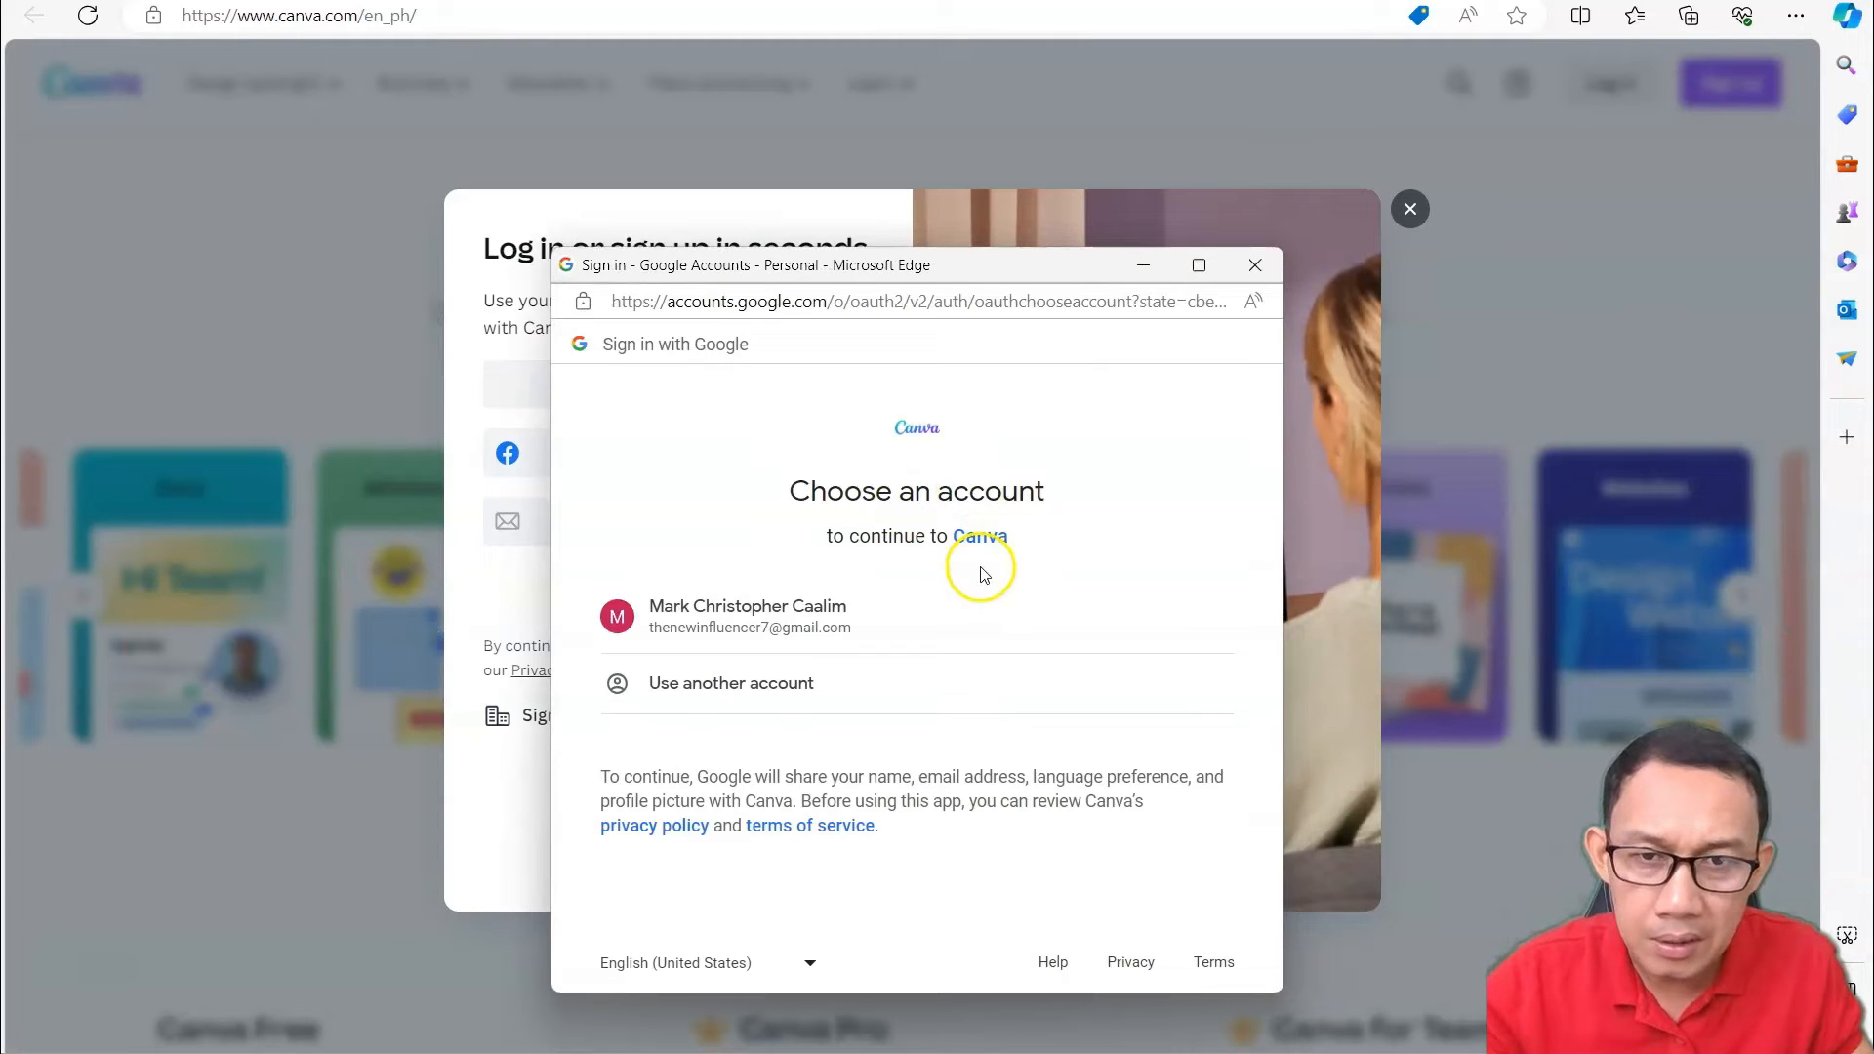
Use a different Google account, paste its e-mail address, continue, then dismiss the password prompt.
{"action": "left_click", "coordinate": [826, 680]}
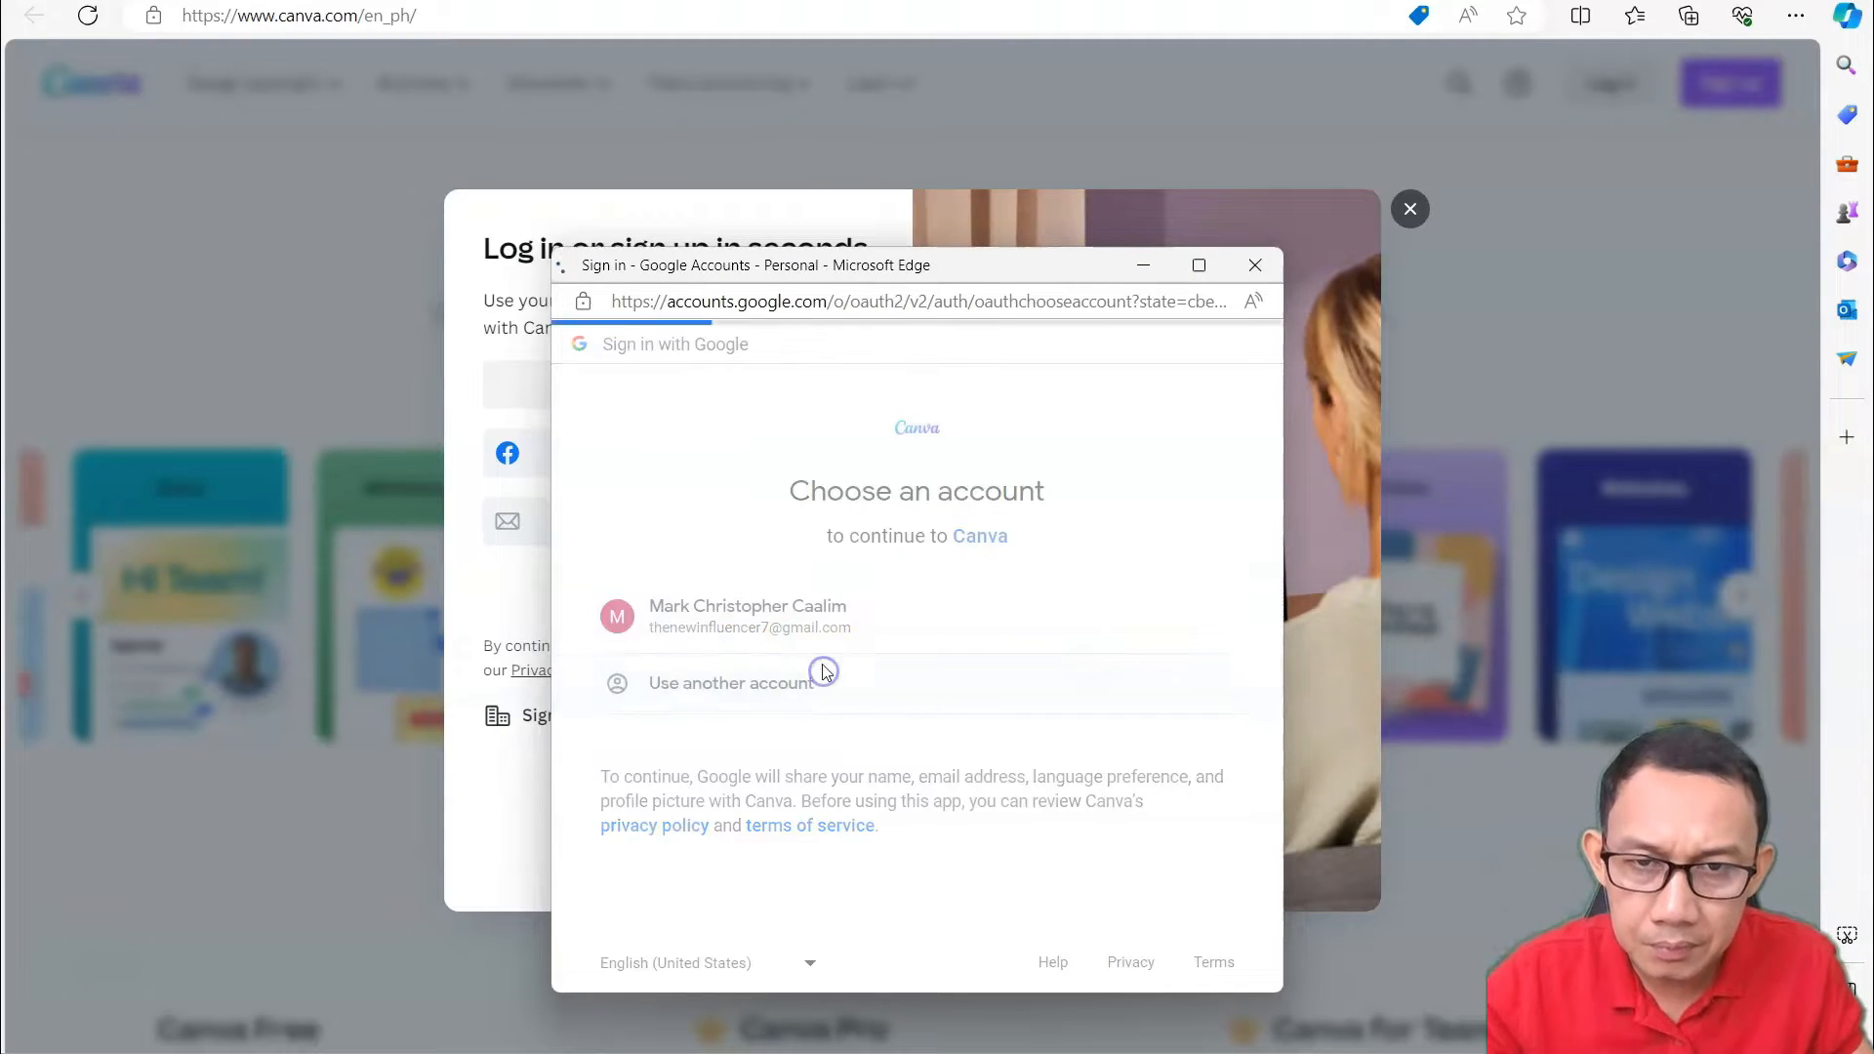
{"action": "left_click", "coordinate": [906, 618]}
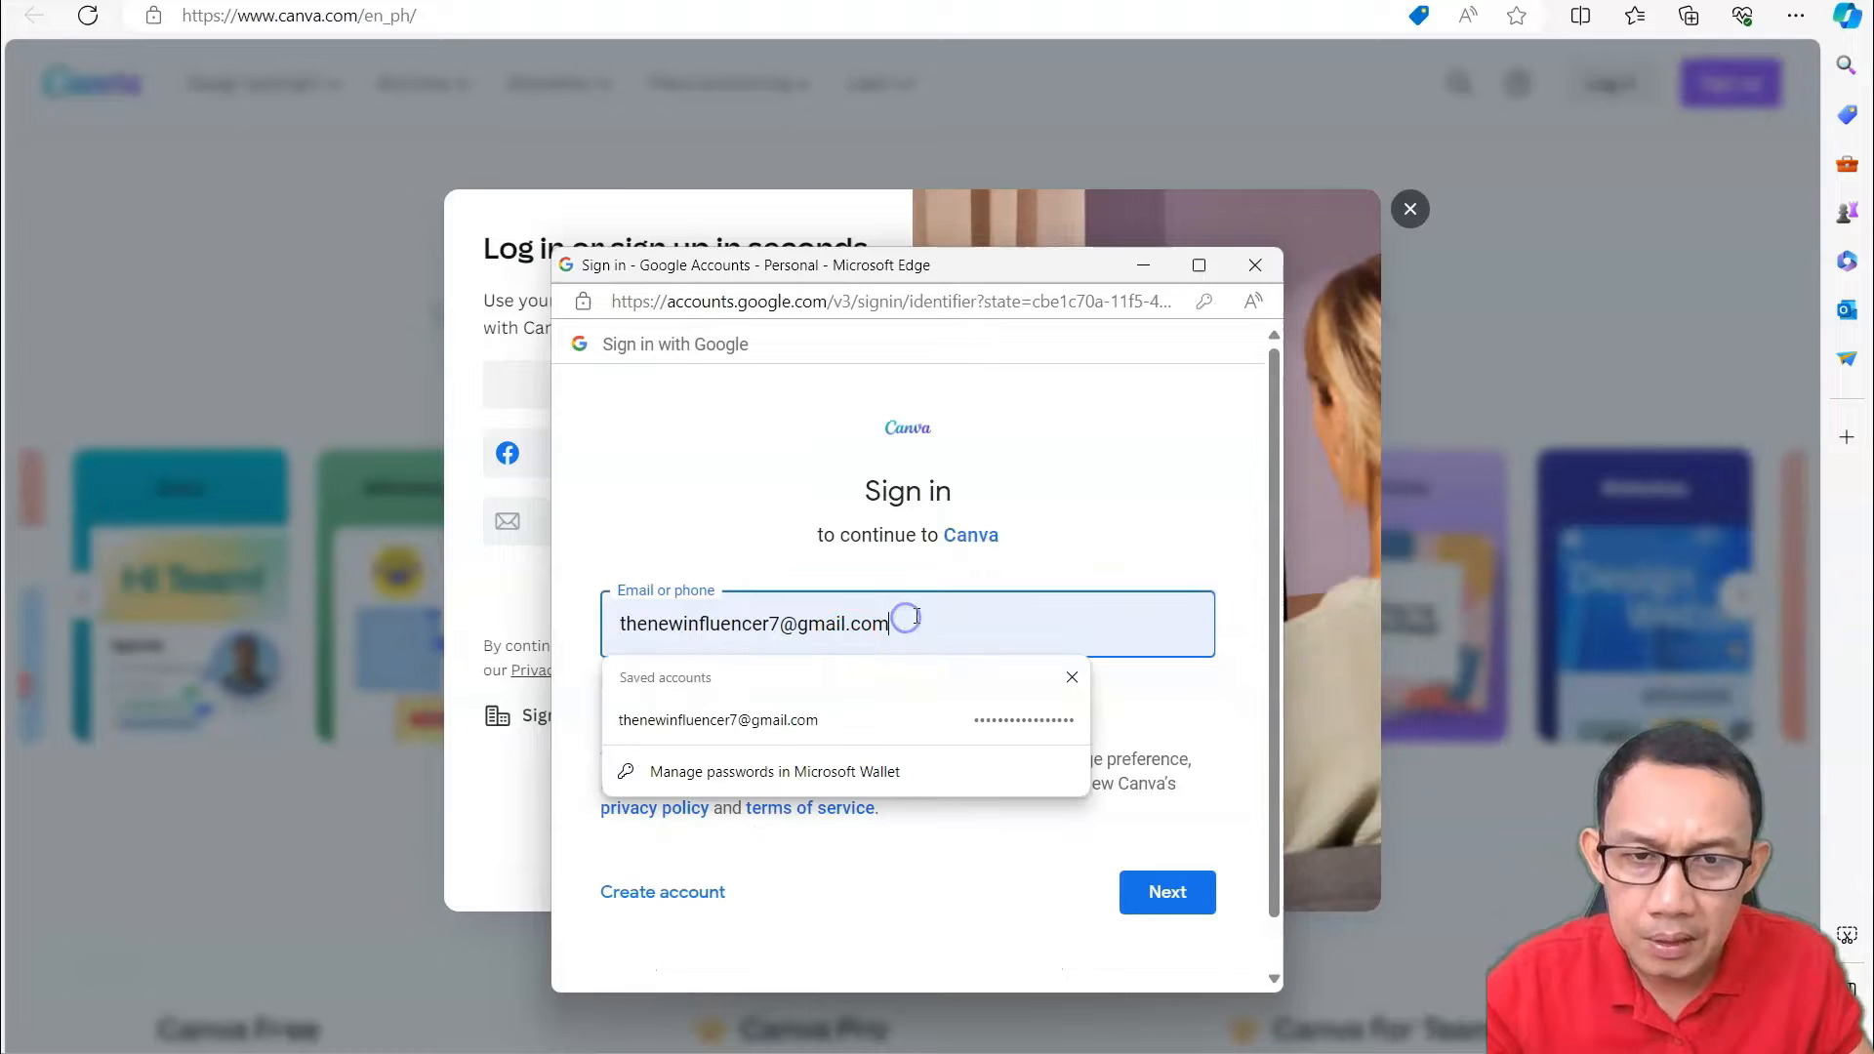
{"action": "key", "text": "BackSpace"}
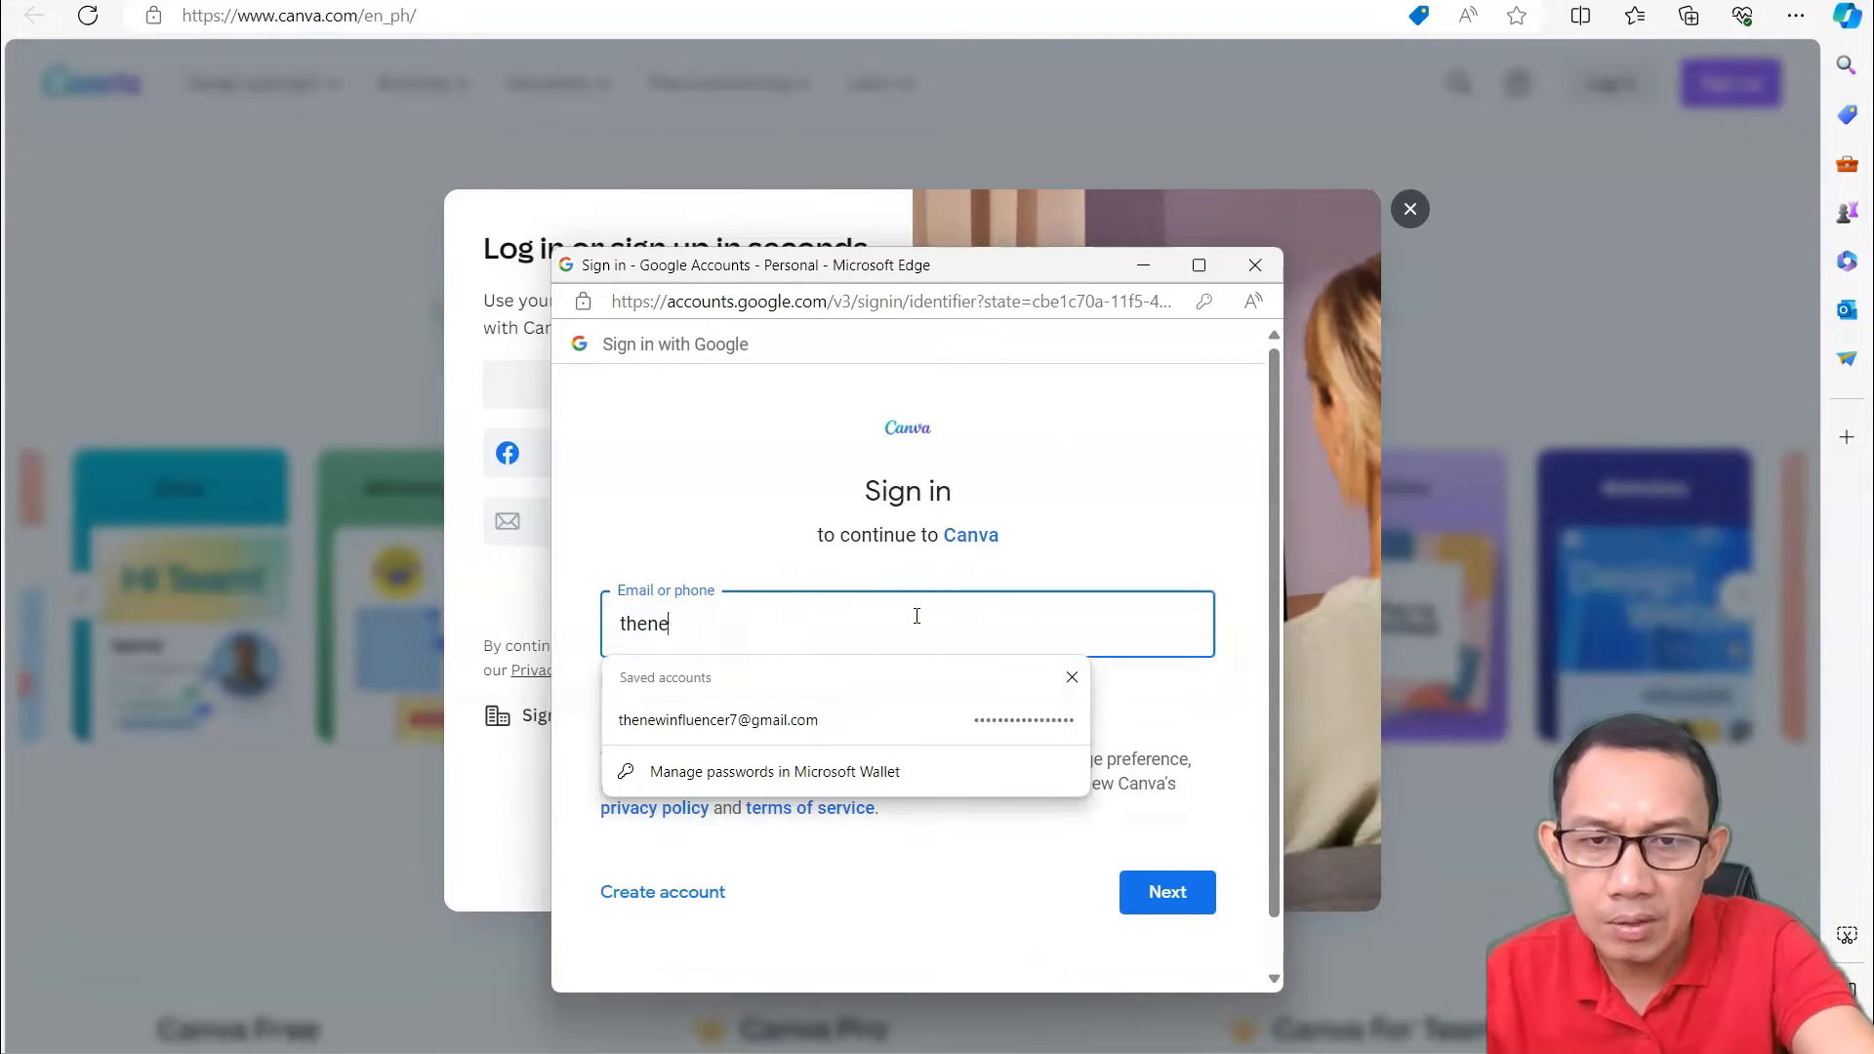
{"action": "type", "text": "M"}
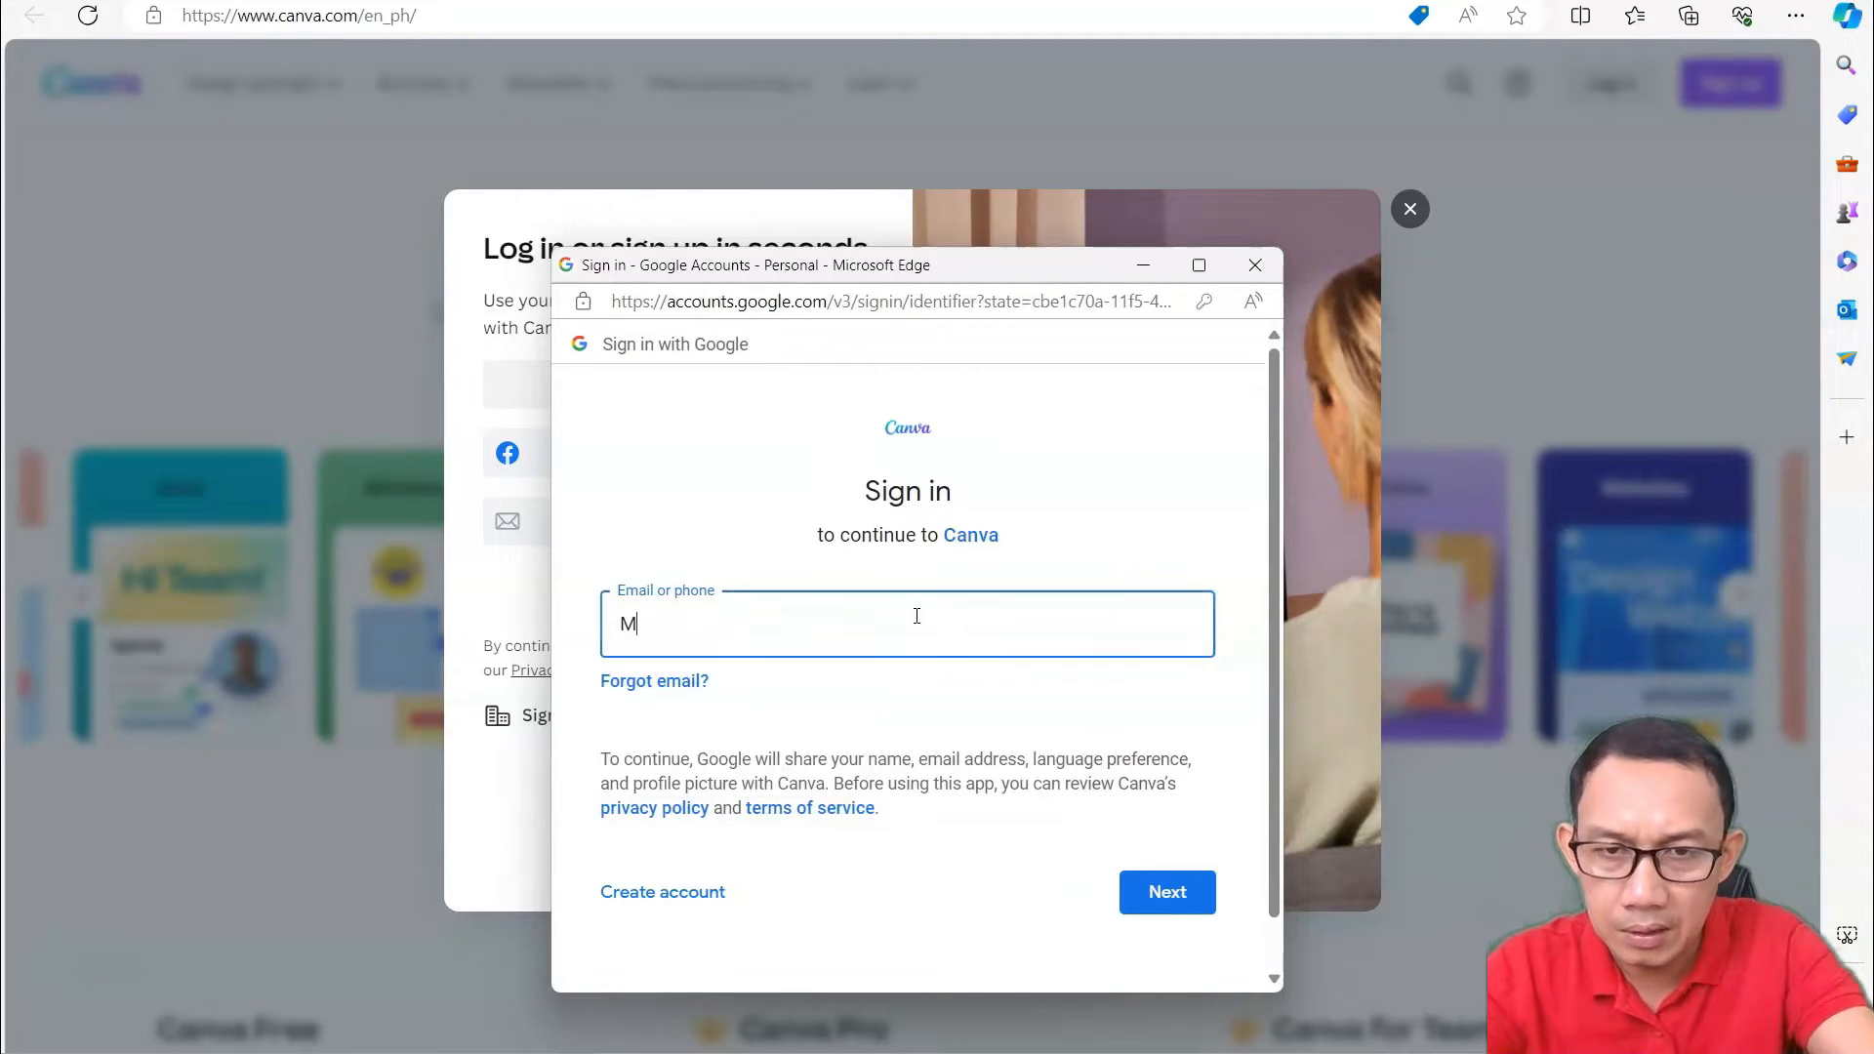
{"action": "key", "text": "BackSpace"}
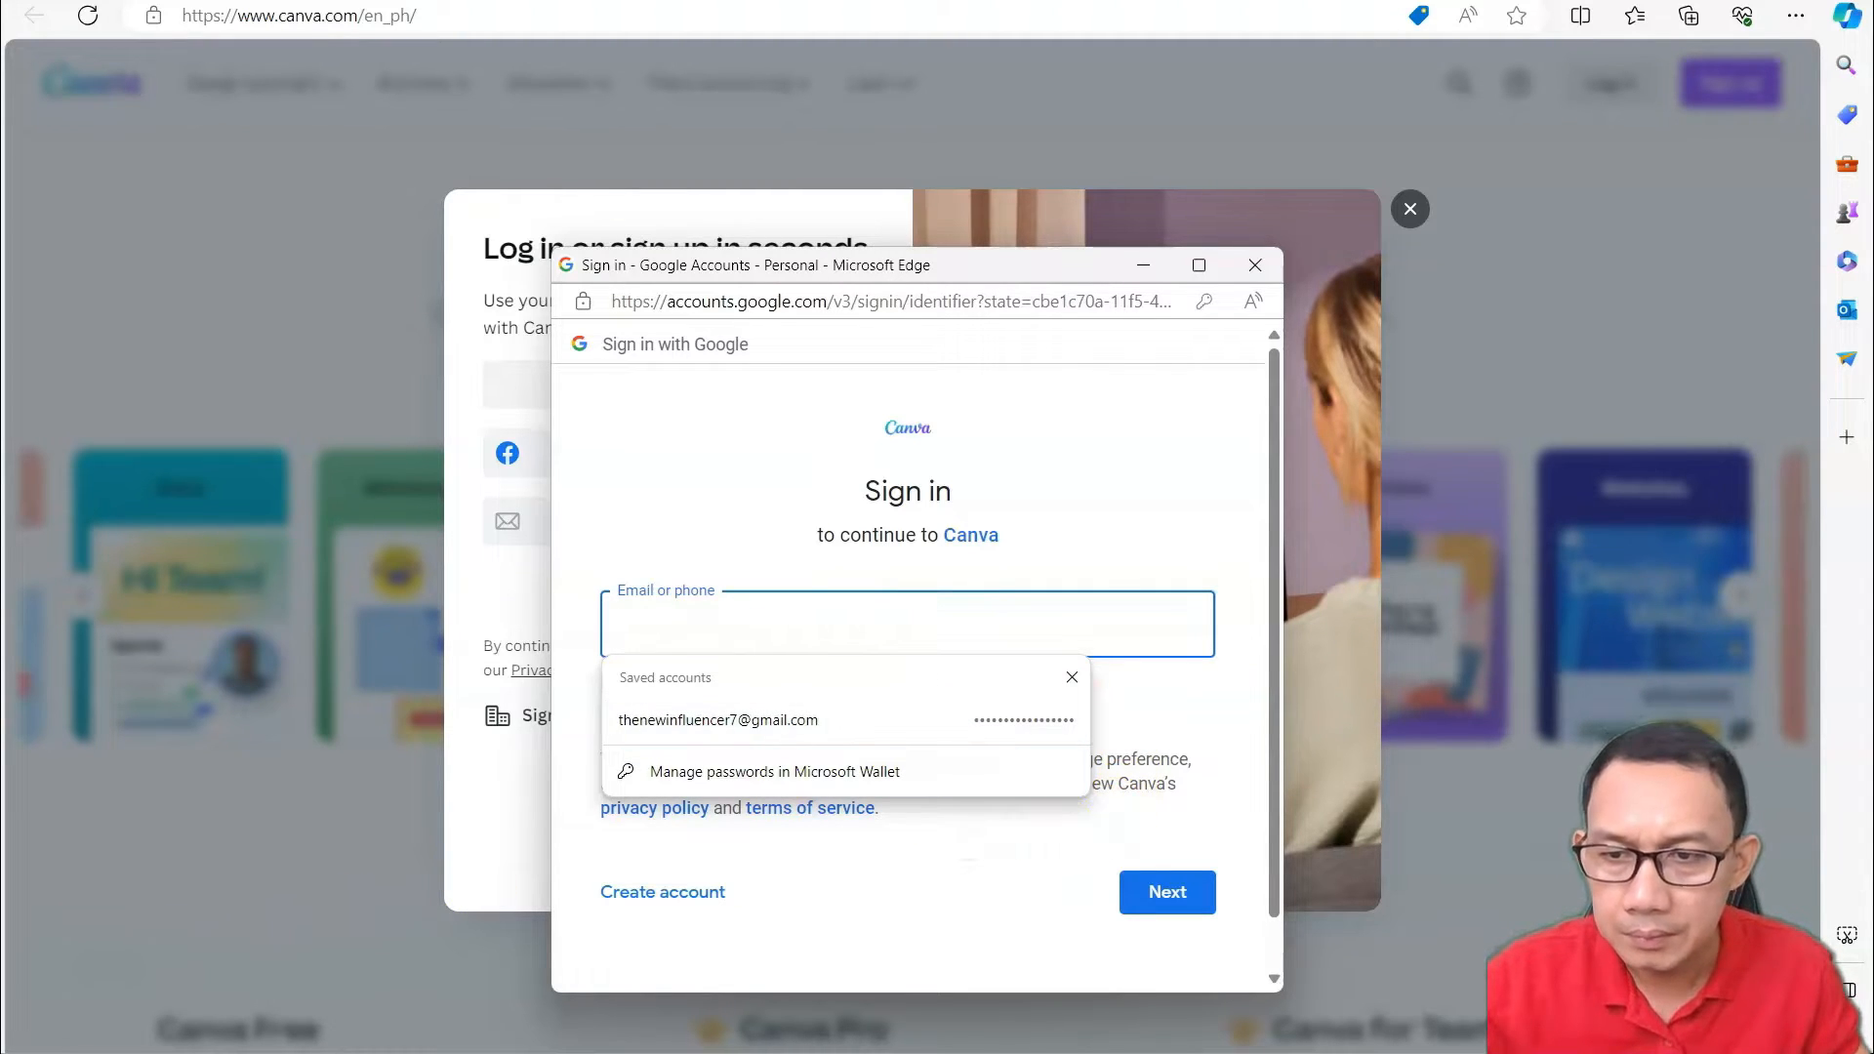
{"action": "key", "text": "ctrl+v"}
{"action": "left_click", "coordinate": [1151, 894]}
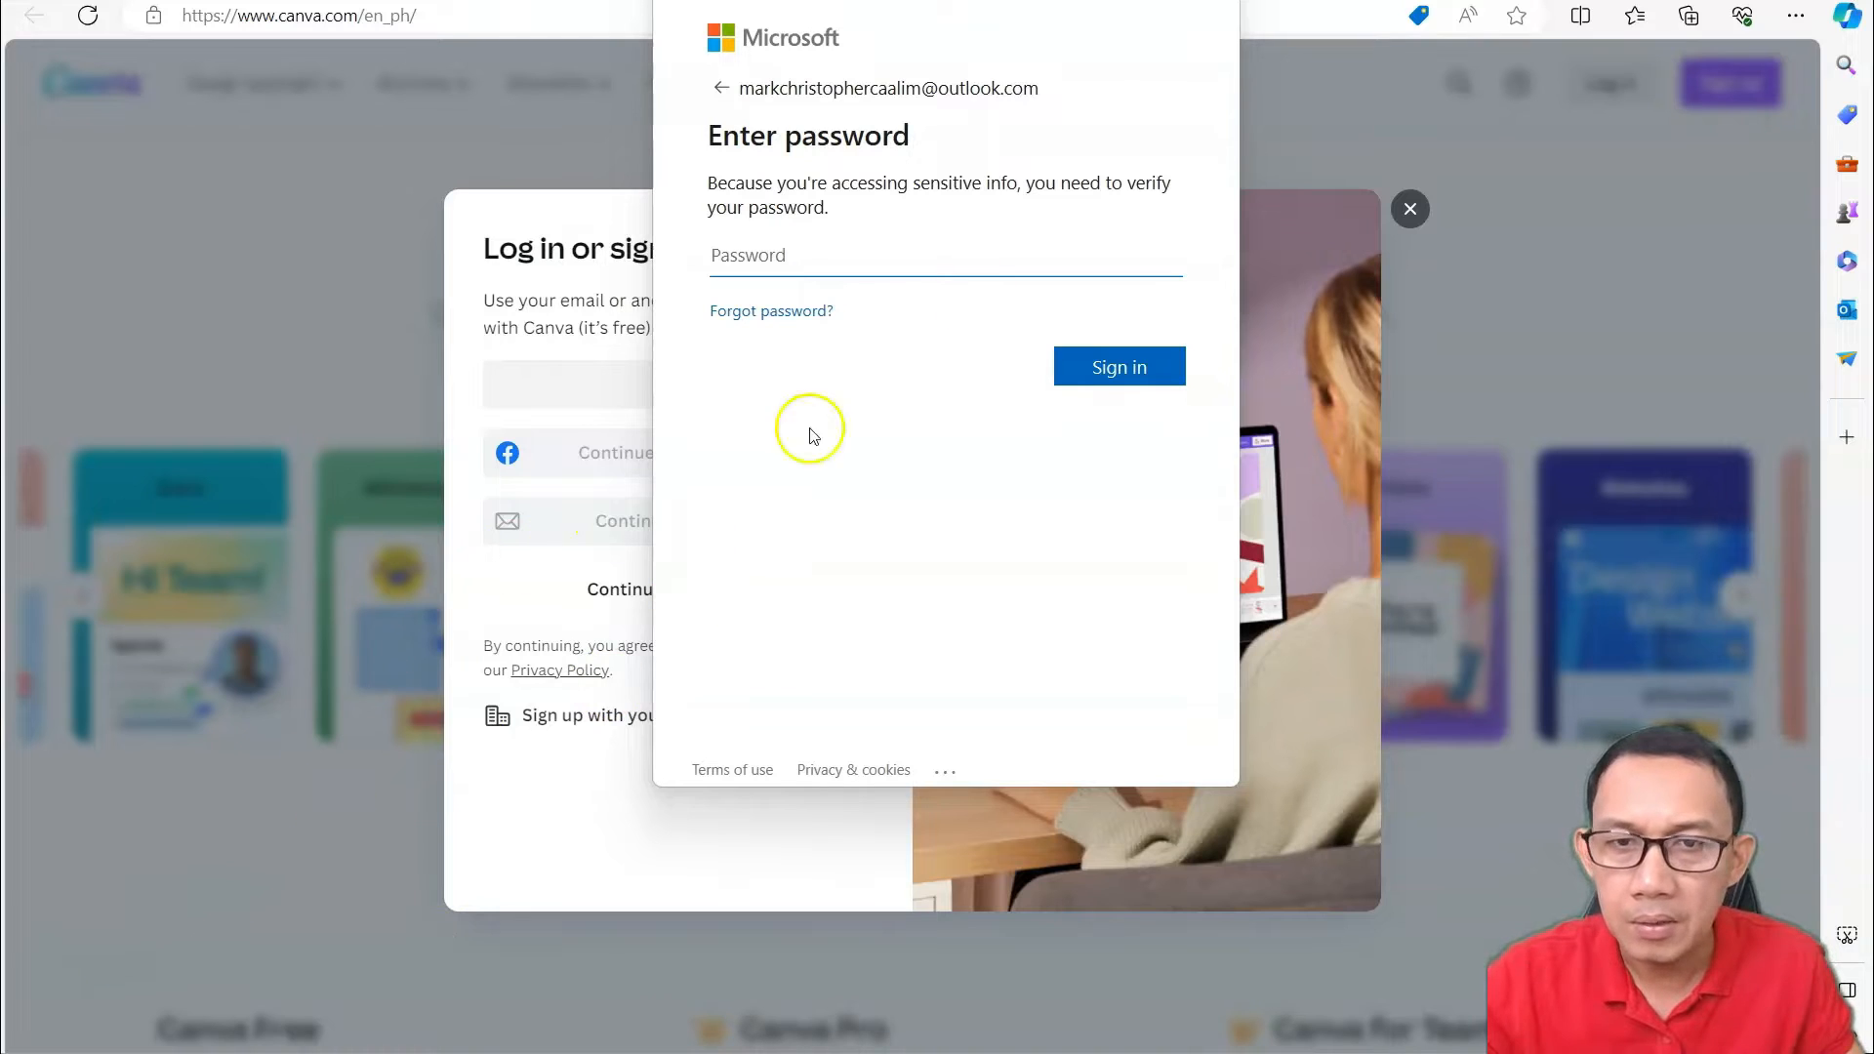
{"action": "left_click", "coordinate": [1217, 3]}
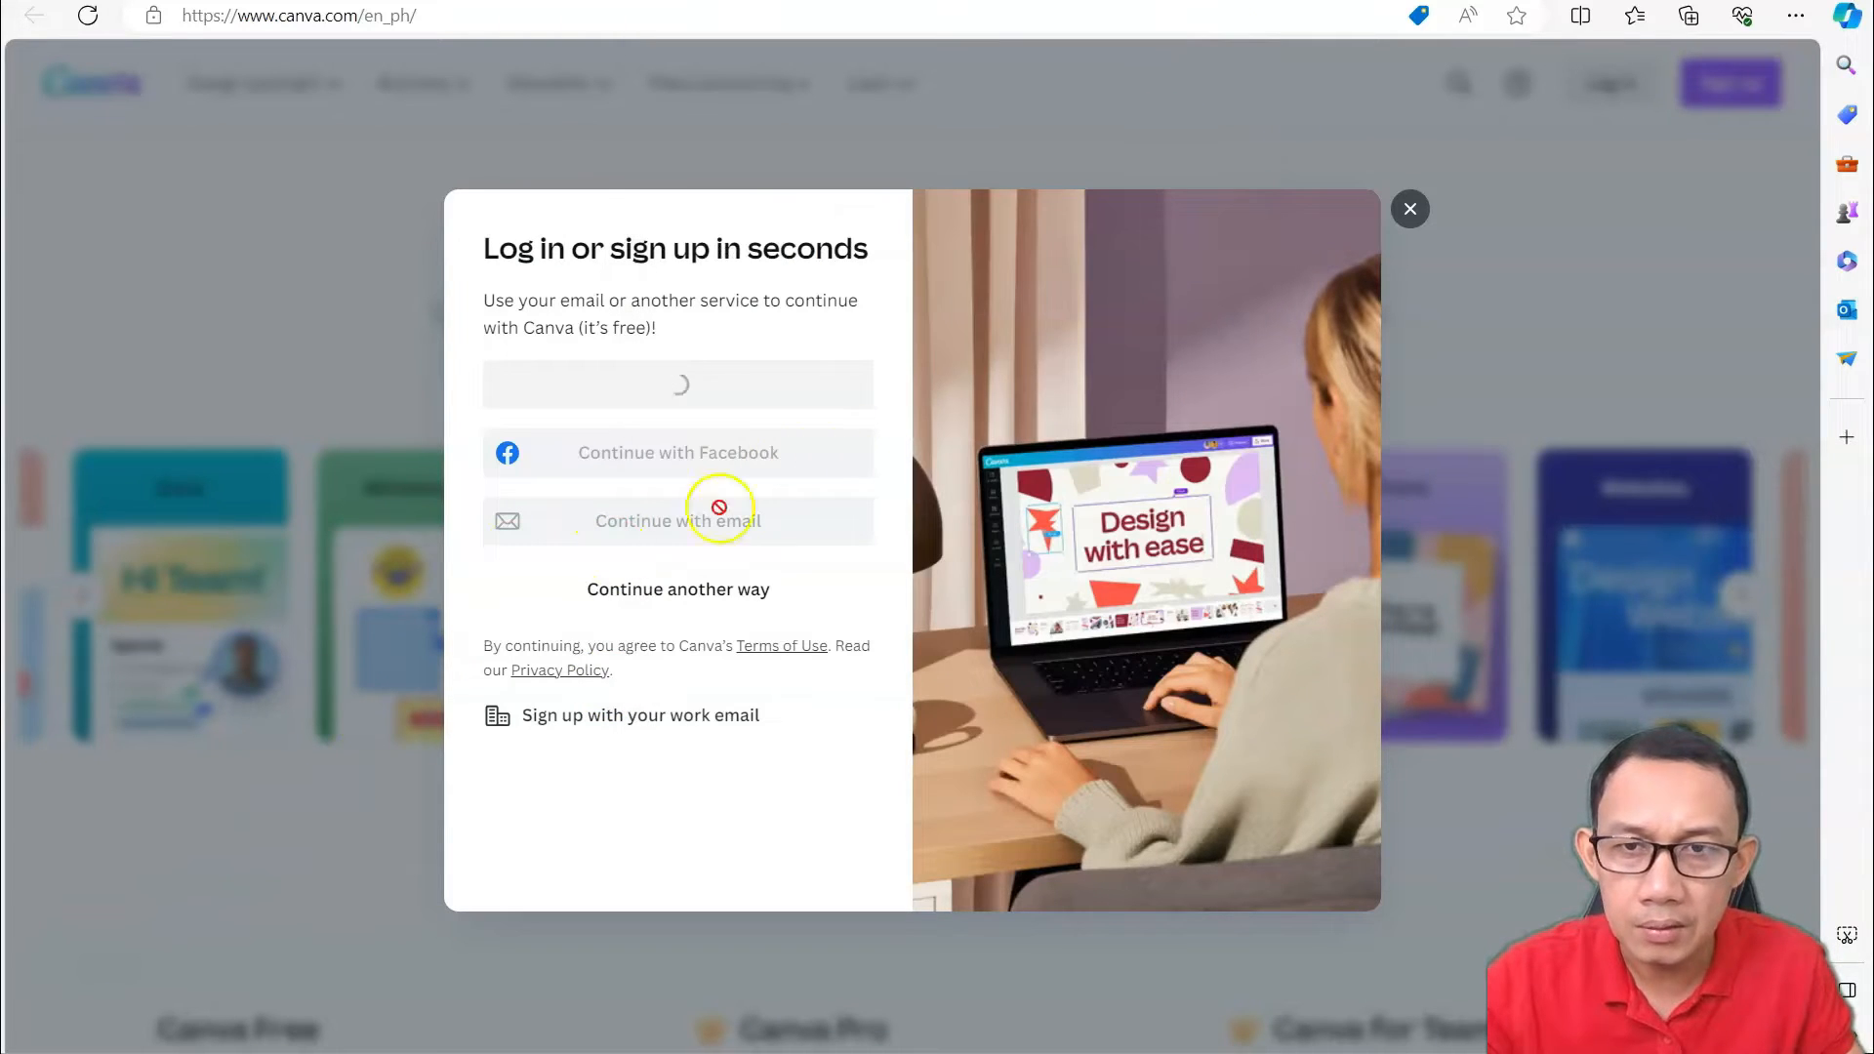
Retry Continue with Google to reach the signed-in home page and show the Design spotlight menu.
{"action": "left_click", "coordinate": [695, 392]}
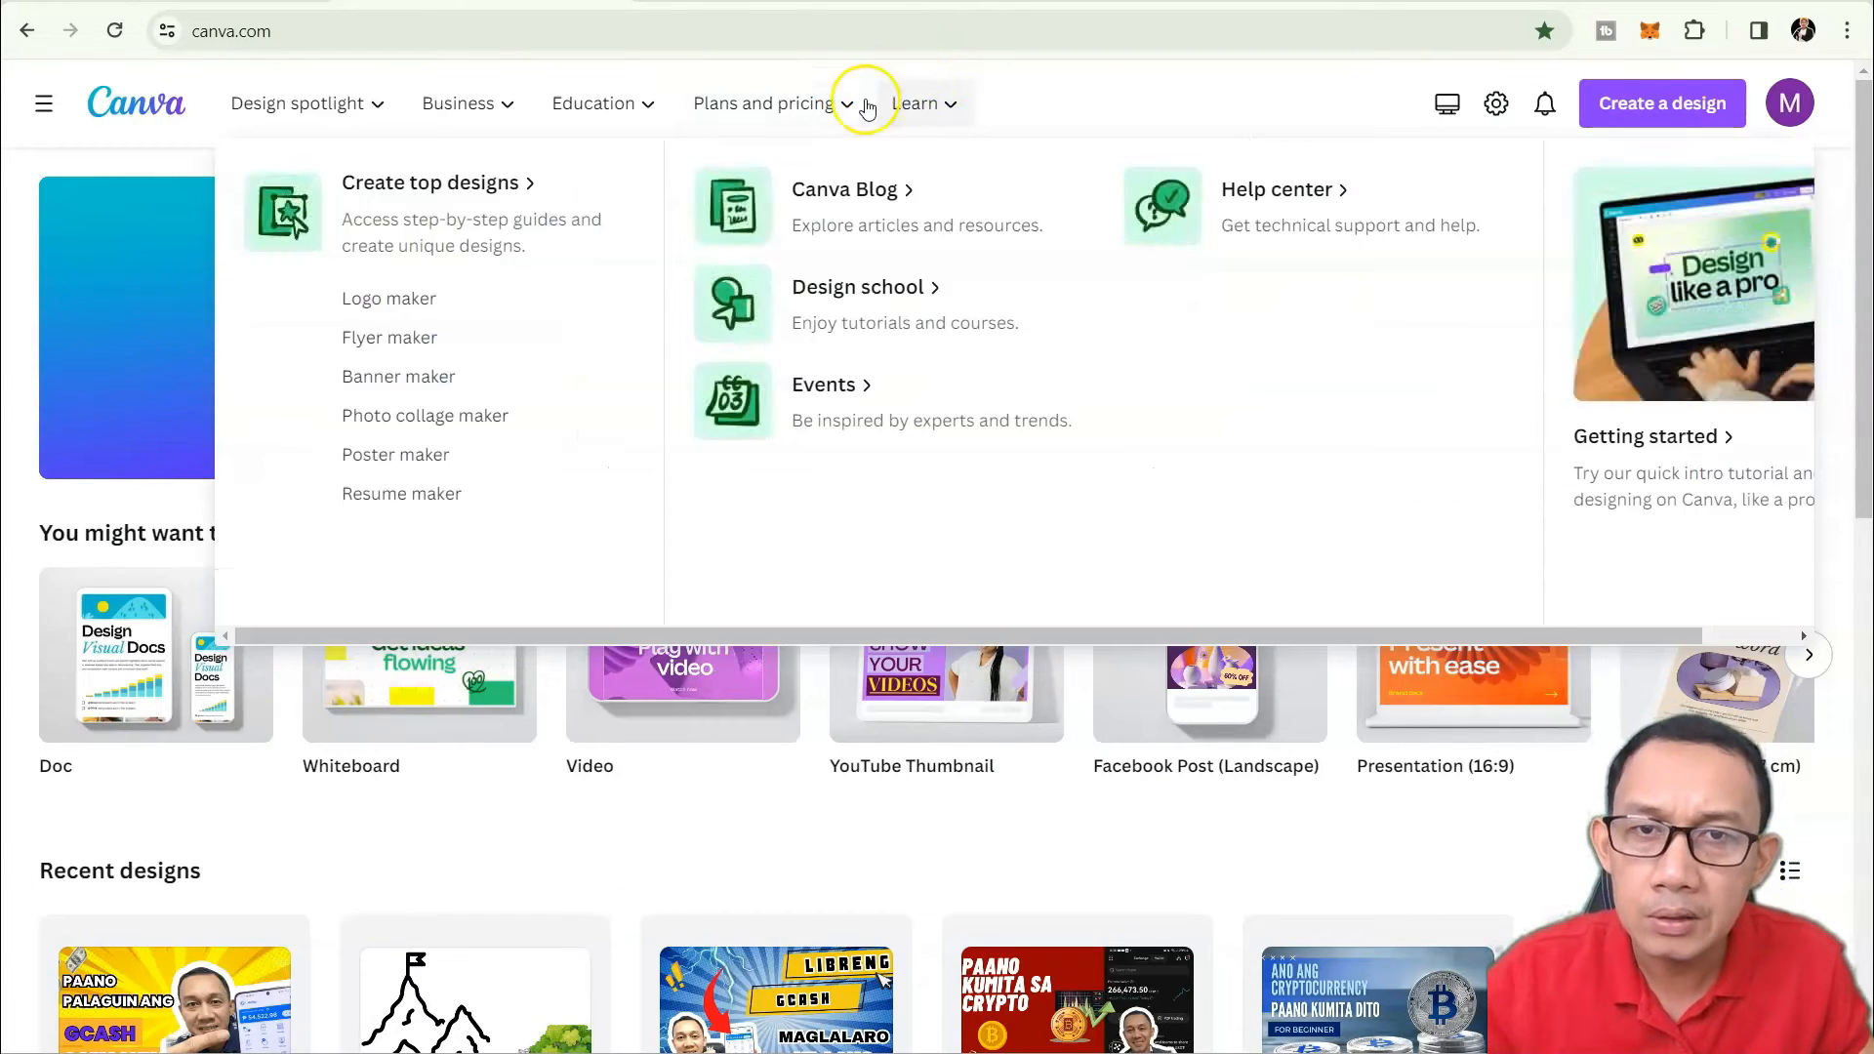
{"action": "mouse_move", "coordinate": [864, 105]}
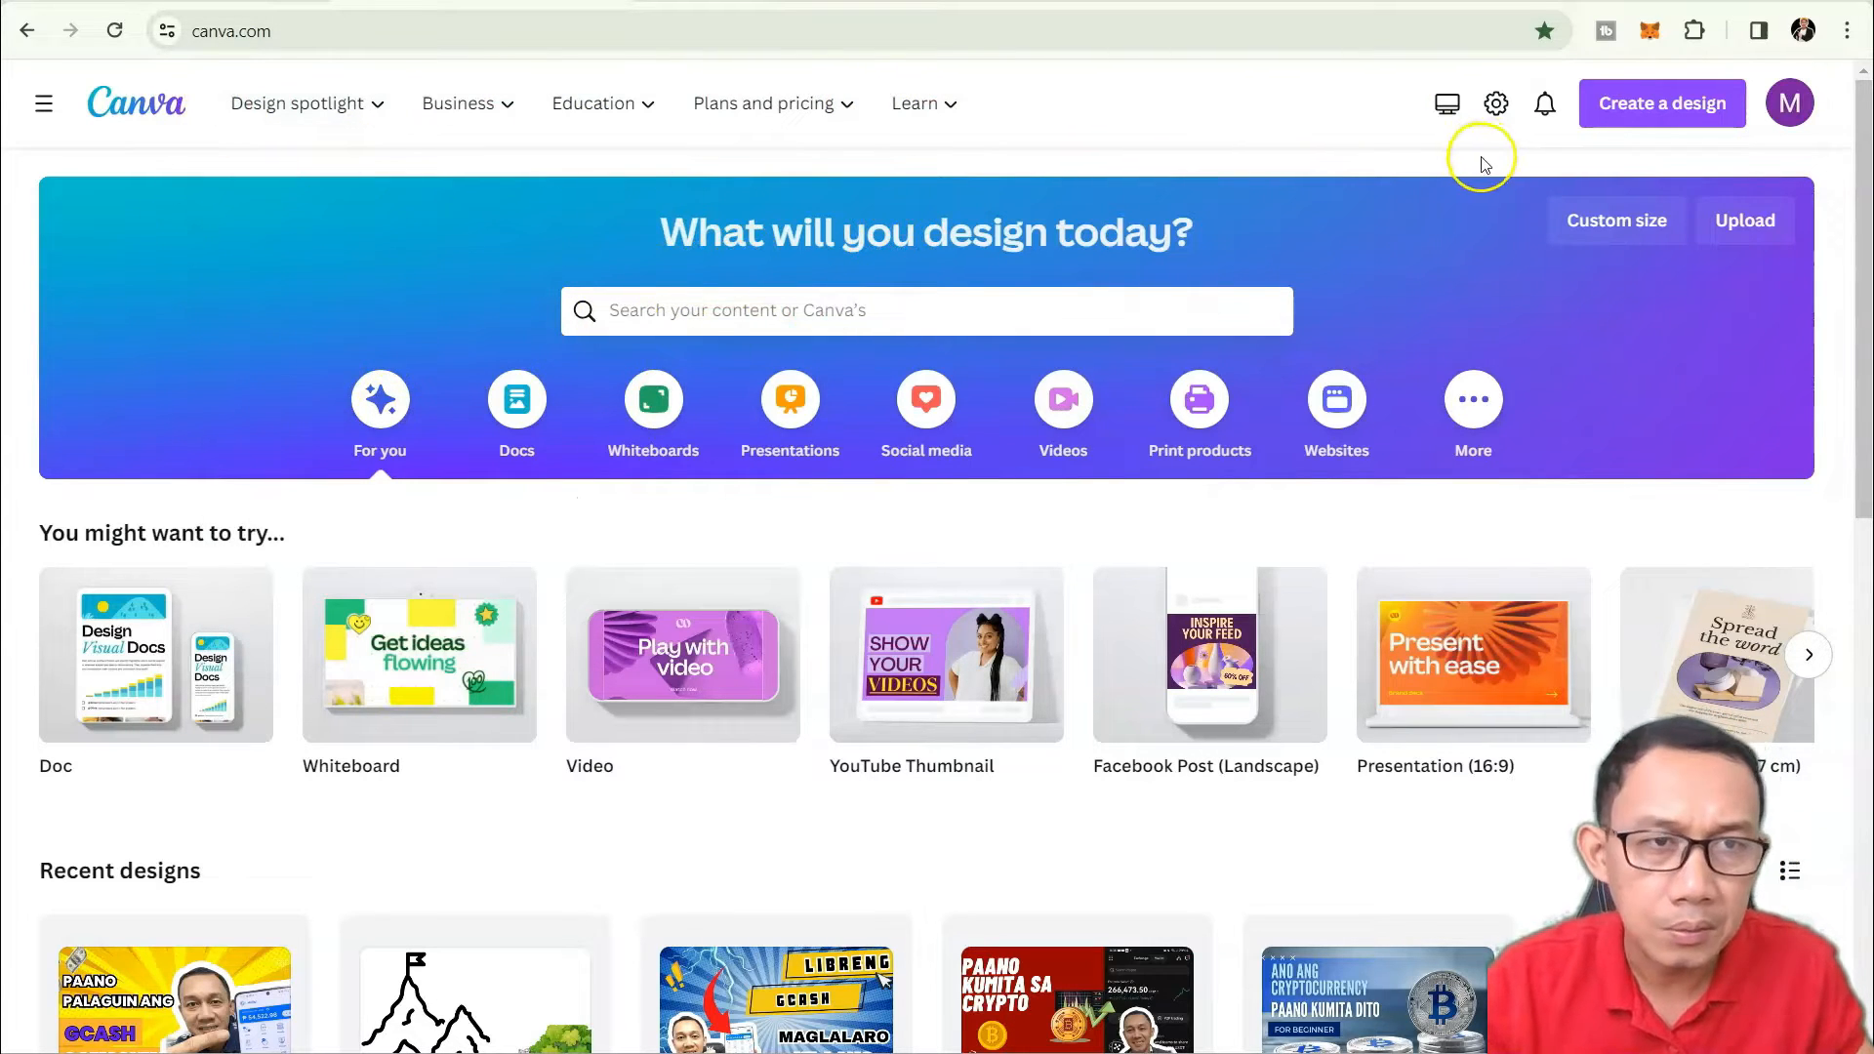
{"action": "scroll", "coordinate": [1493, 158], "scroll_direction": "down", "scroll_amount": 3}
{"action": "scroll", "coordinate": [1503, 161], "scroll_direction": "up", "scroll_amount": 3}
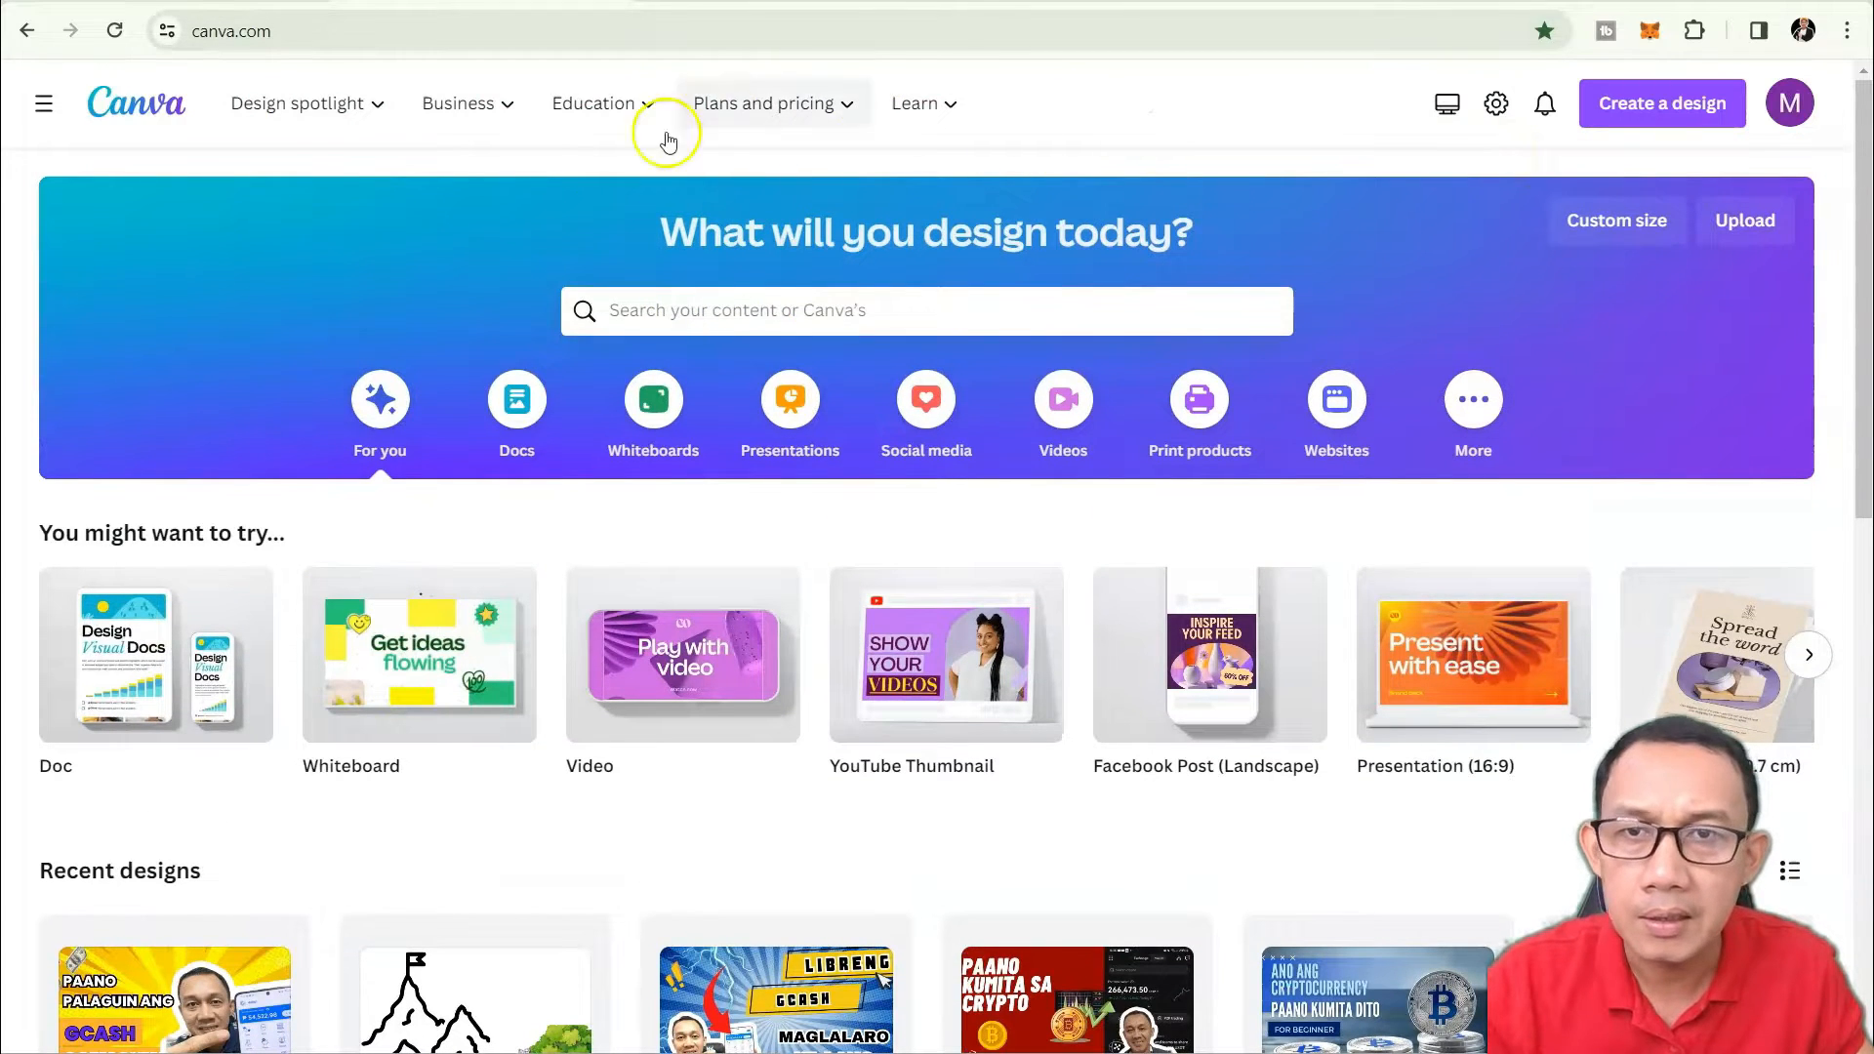
{"action": "mouse_move", "coordinate": [293, 137]}
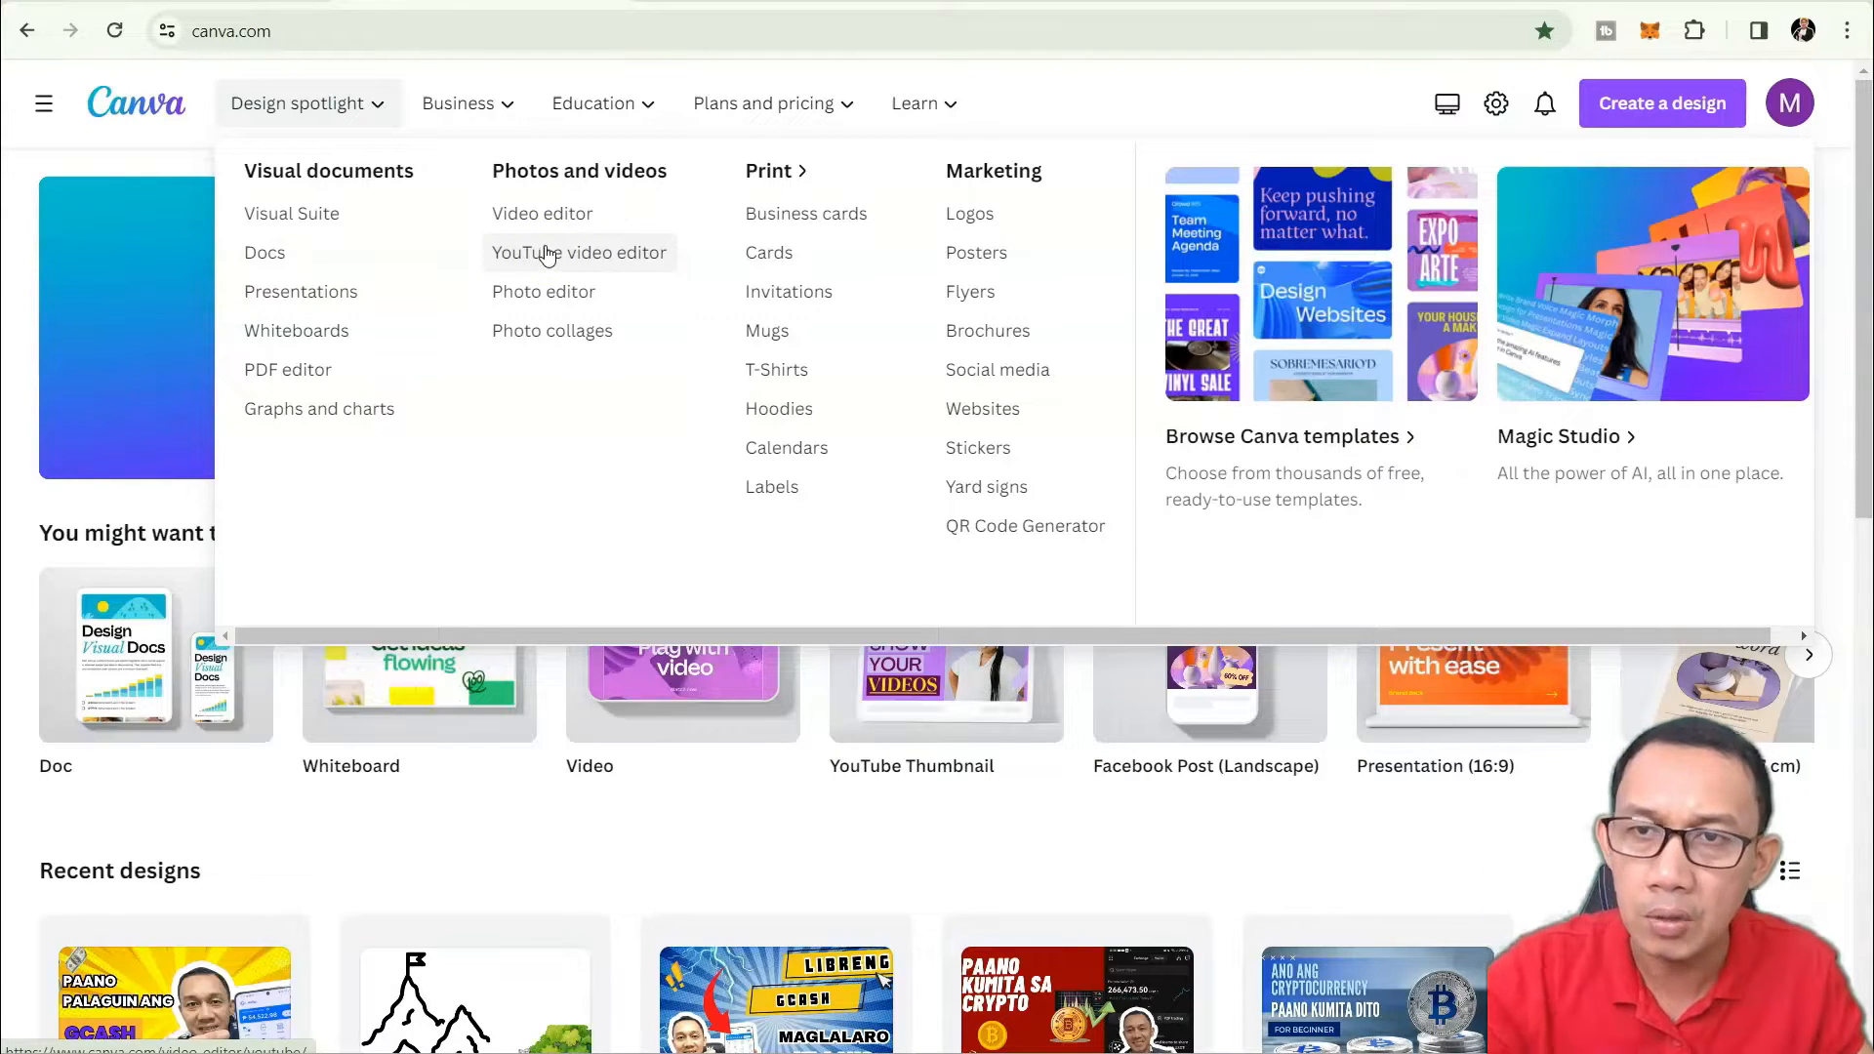
Close the Design spotlight menu so the home page's suggested blank designs show.
{"action": "left_click", "coordinate": [542, 292]}
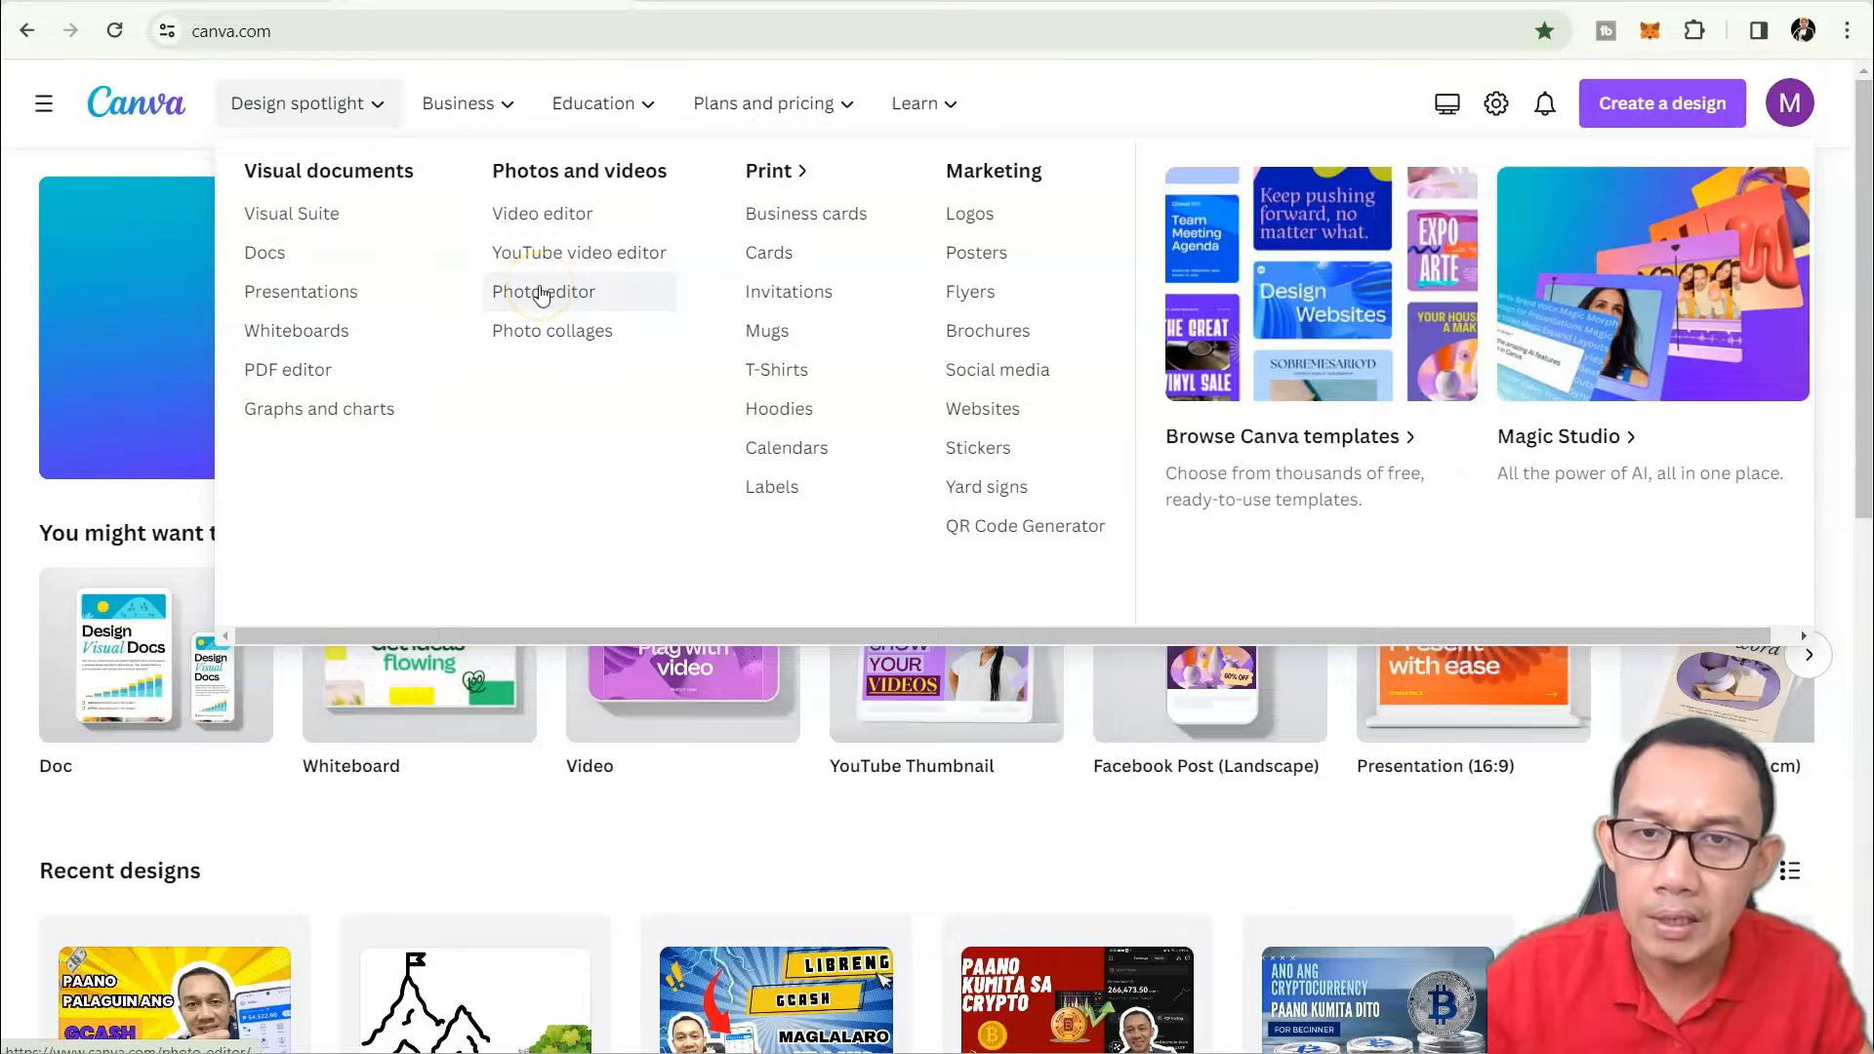
{"action": "left_click", "coordinate": [548, 333]}
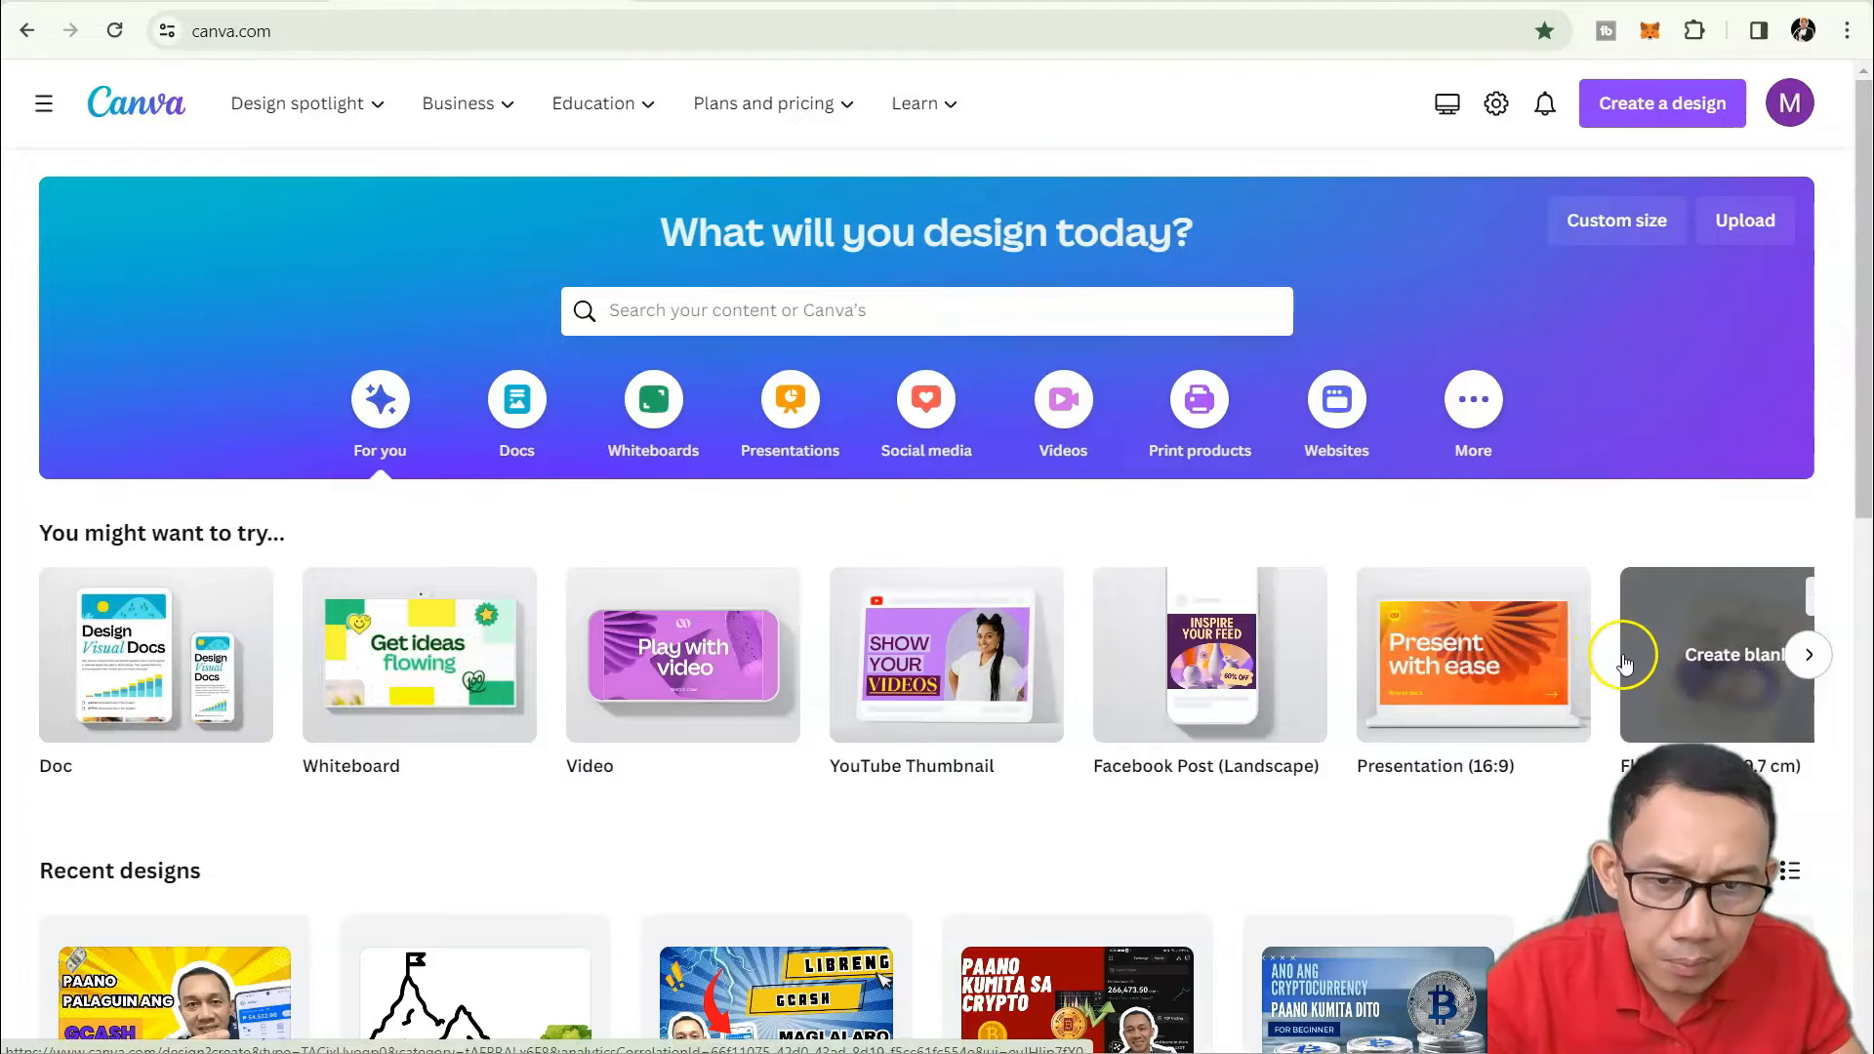
{"action": "scroll", "coordinate": [1624, 659], "scroll_direction": "down", "scroll_amount": 1}
{"action": "scroll", "coordinate": [1623, 657], "scroll_direction": "up", "scroll_amount": 1}
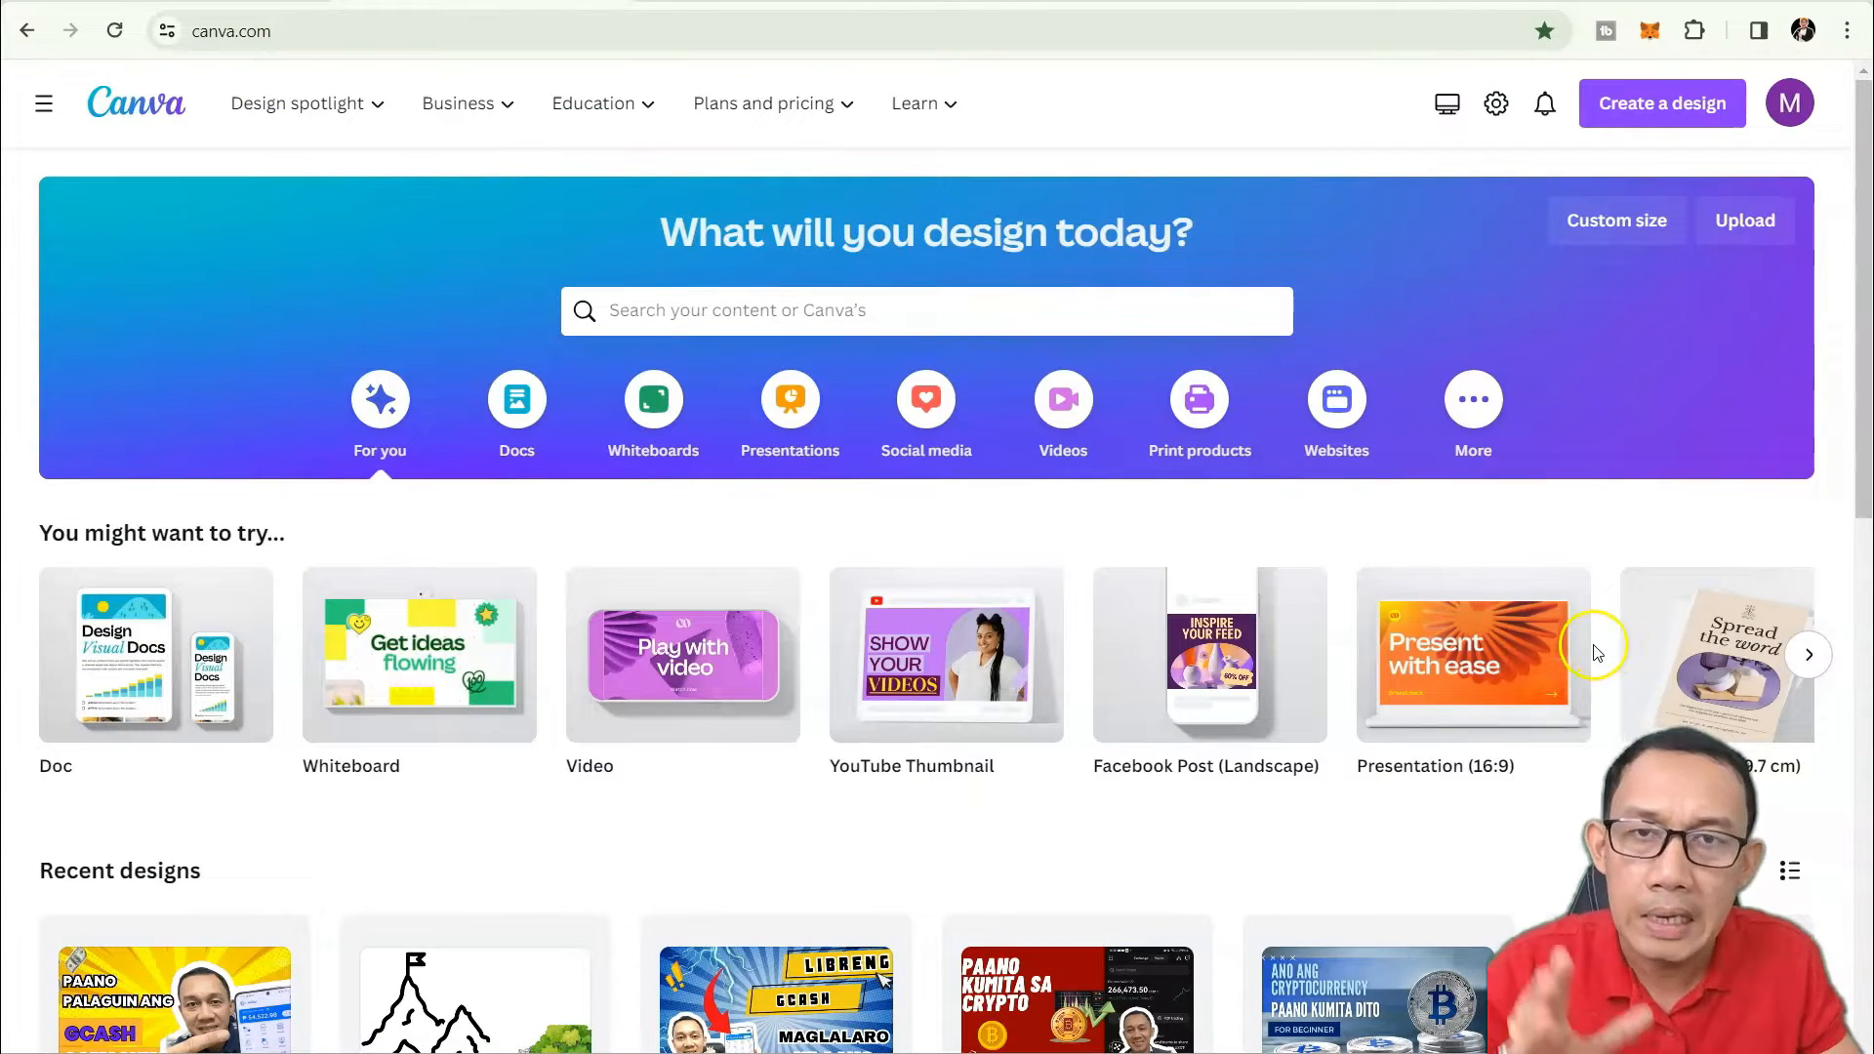
{"action": "scroll", "coordinate": [1591, 654], "scroll_direction": "down", "scroll_amount": 5}
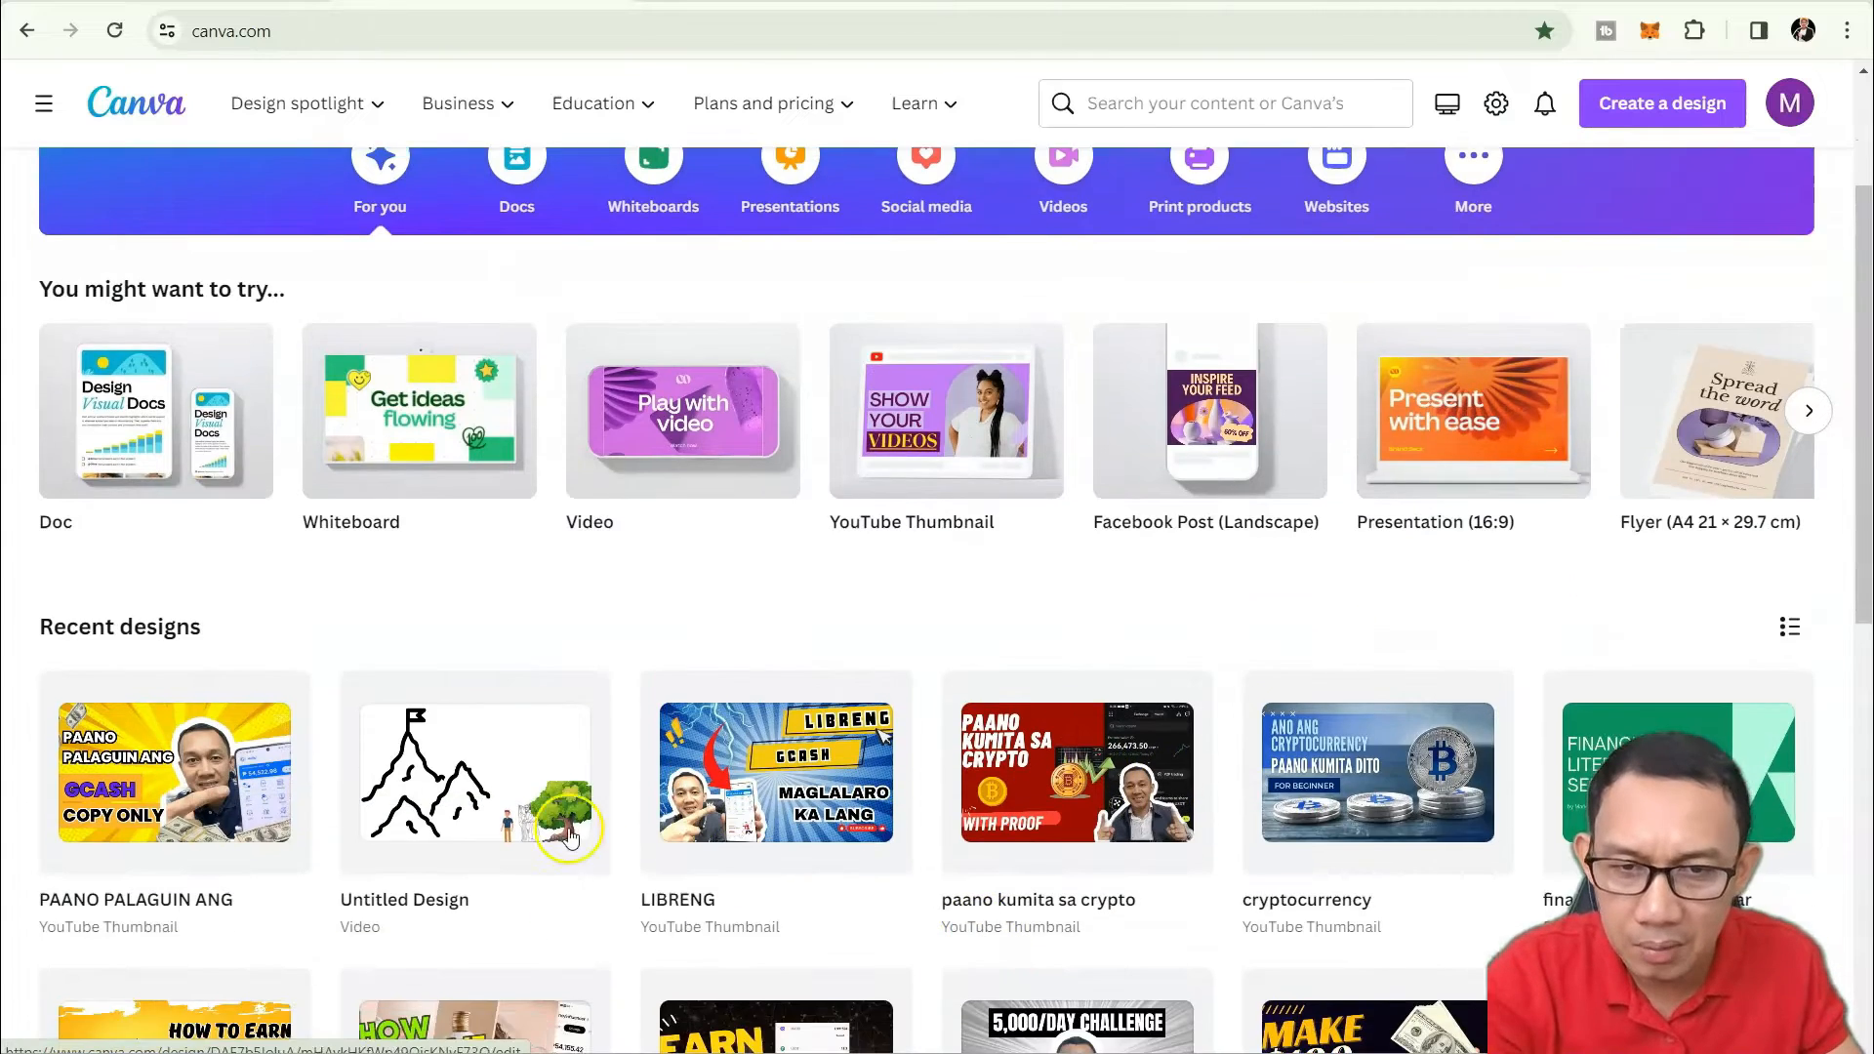
{"action": "scroll", "coordinate": [567, 837], "scroll_direction": "up", "scroll_amount": 5}
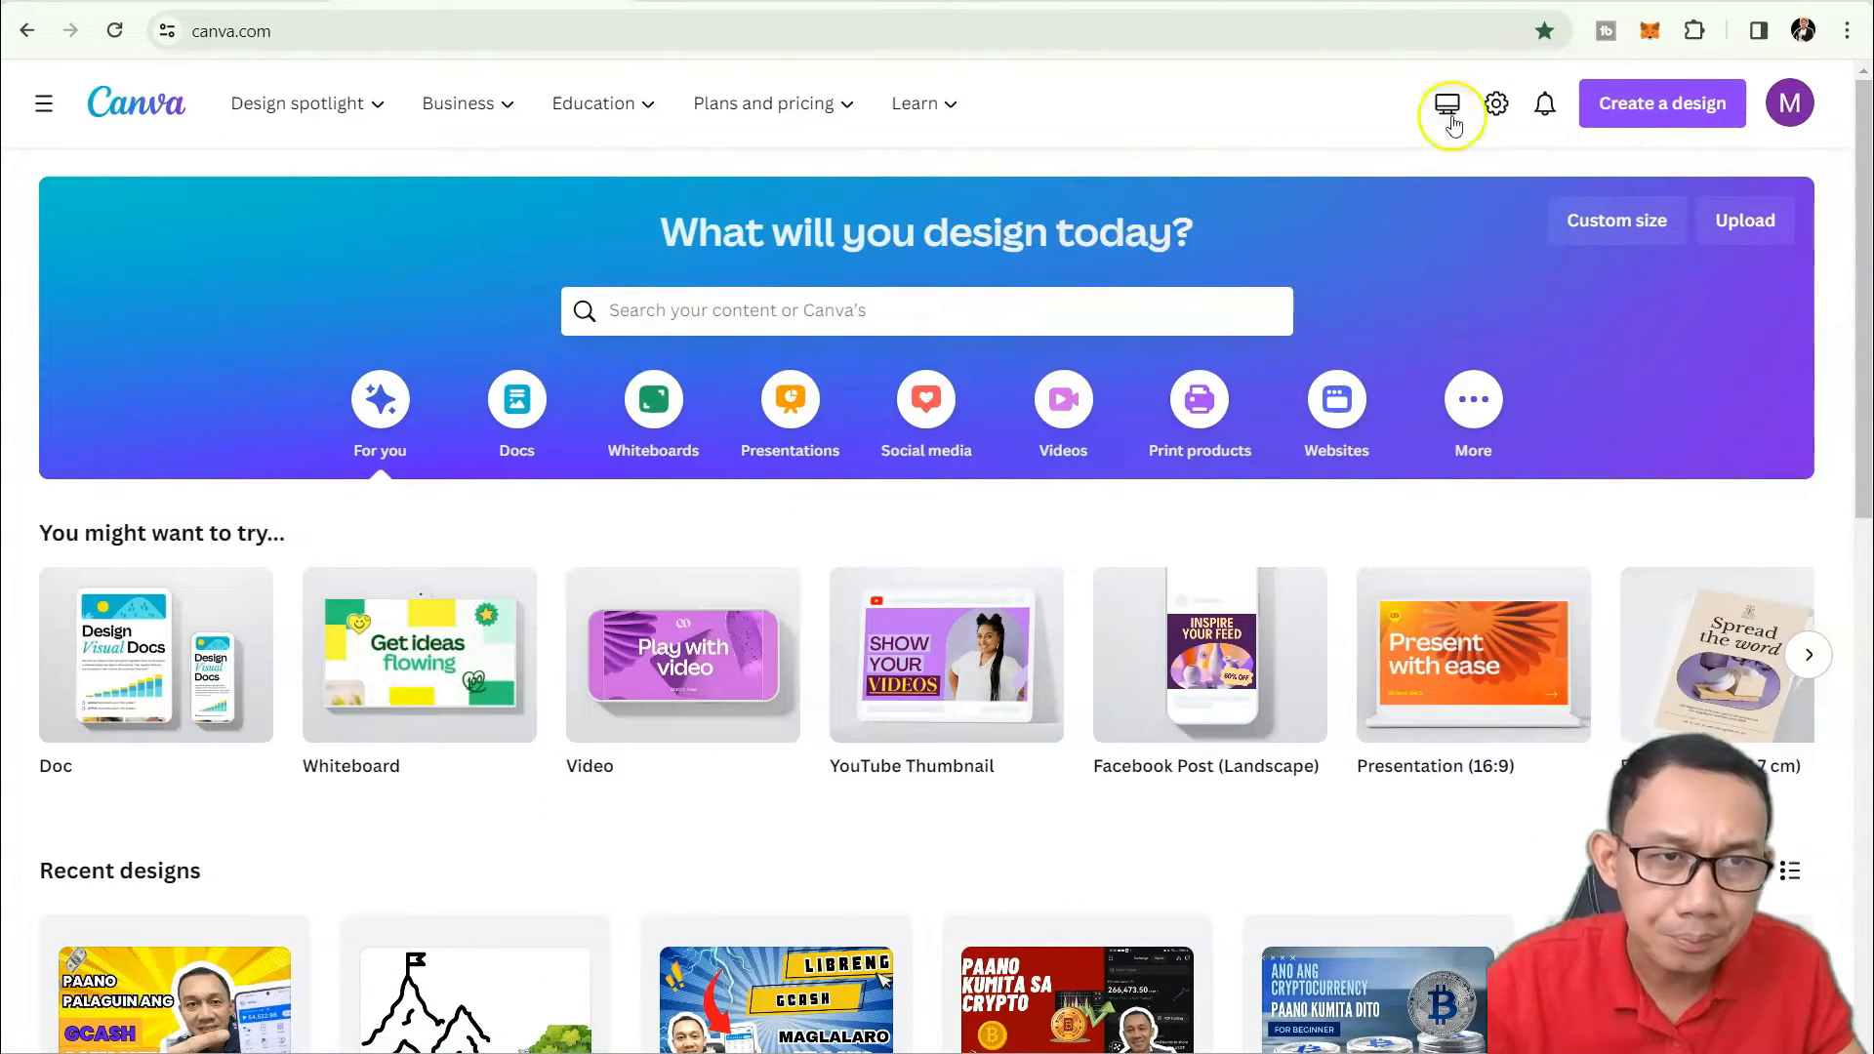
{"action": "left_click", "coordinate": [1689, 107]}
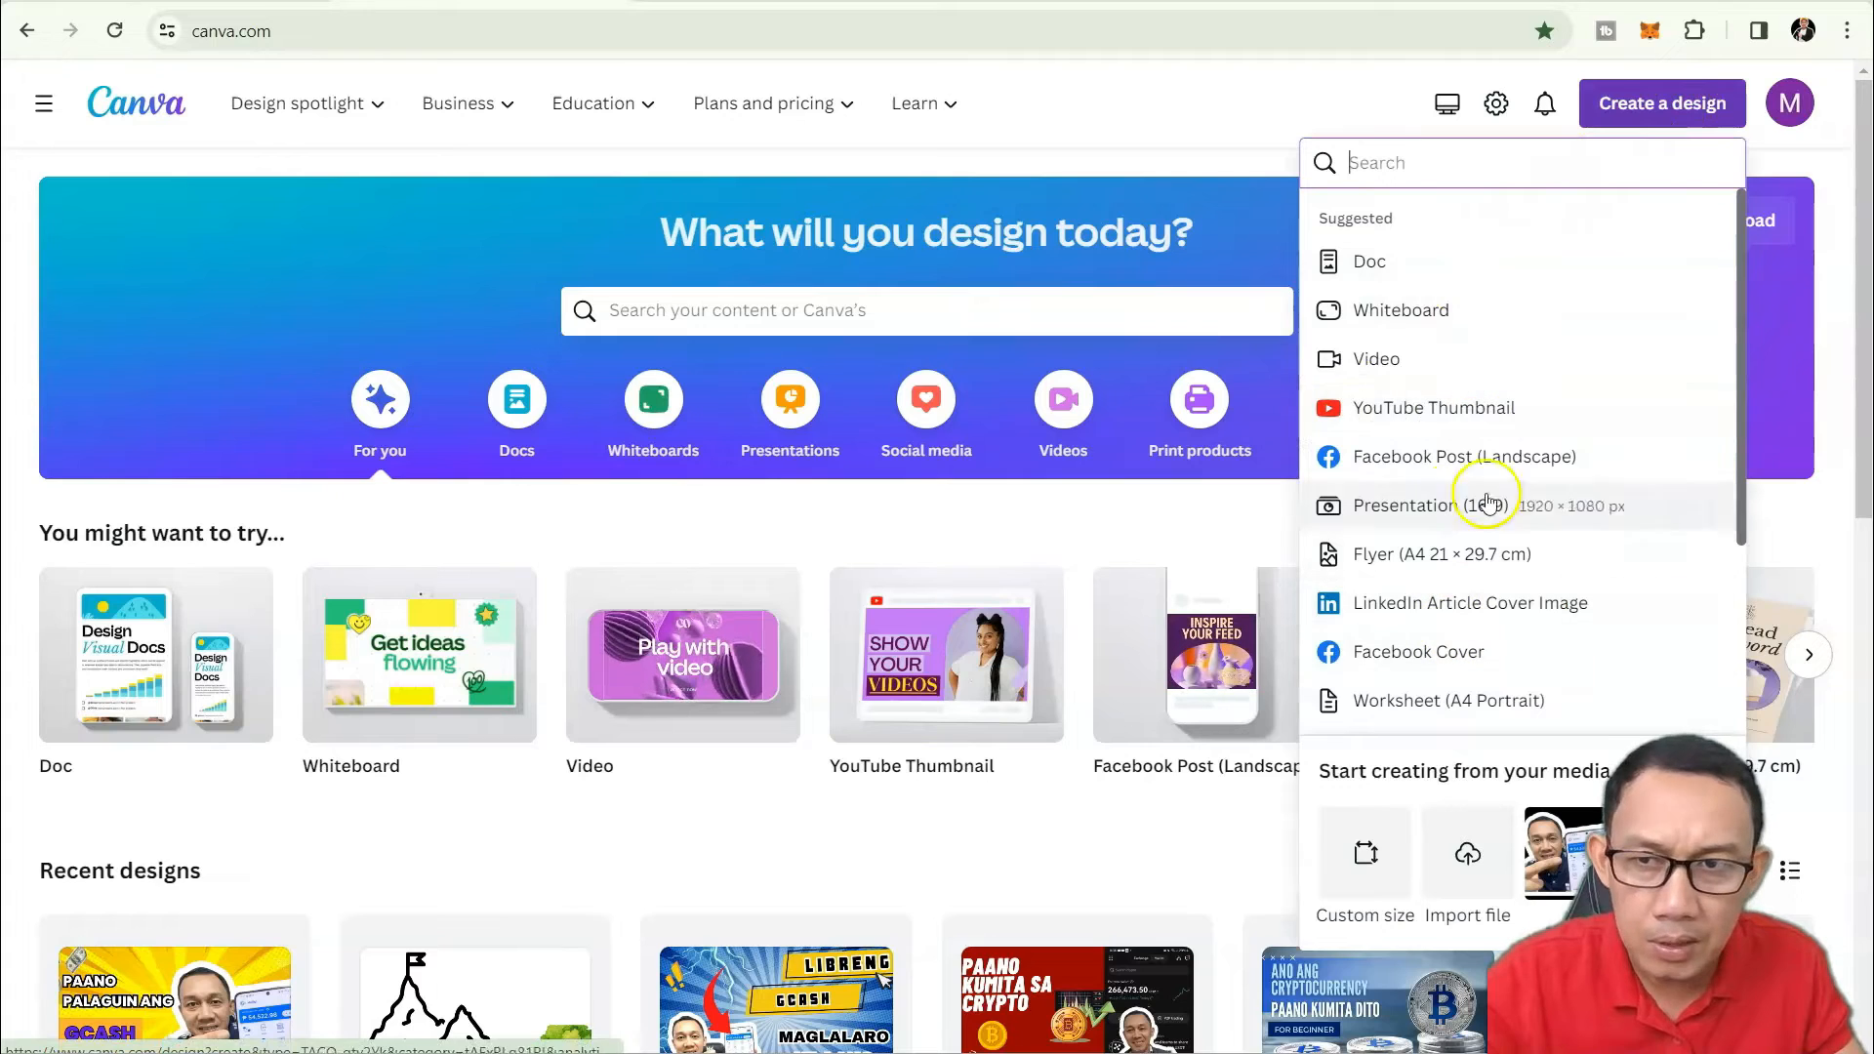
{"action": "scroll", "coordinate": [1509, 606], "scroll_direction": "down", "scroll_amount": 3}
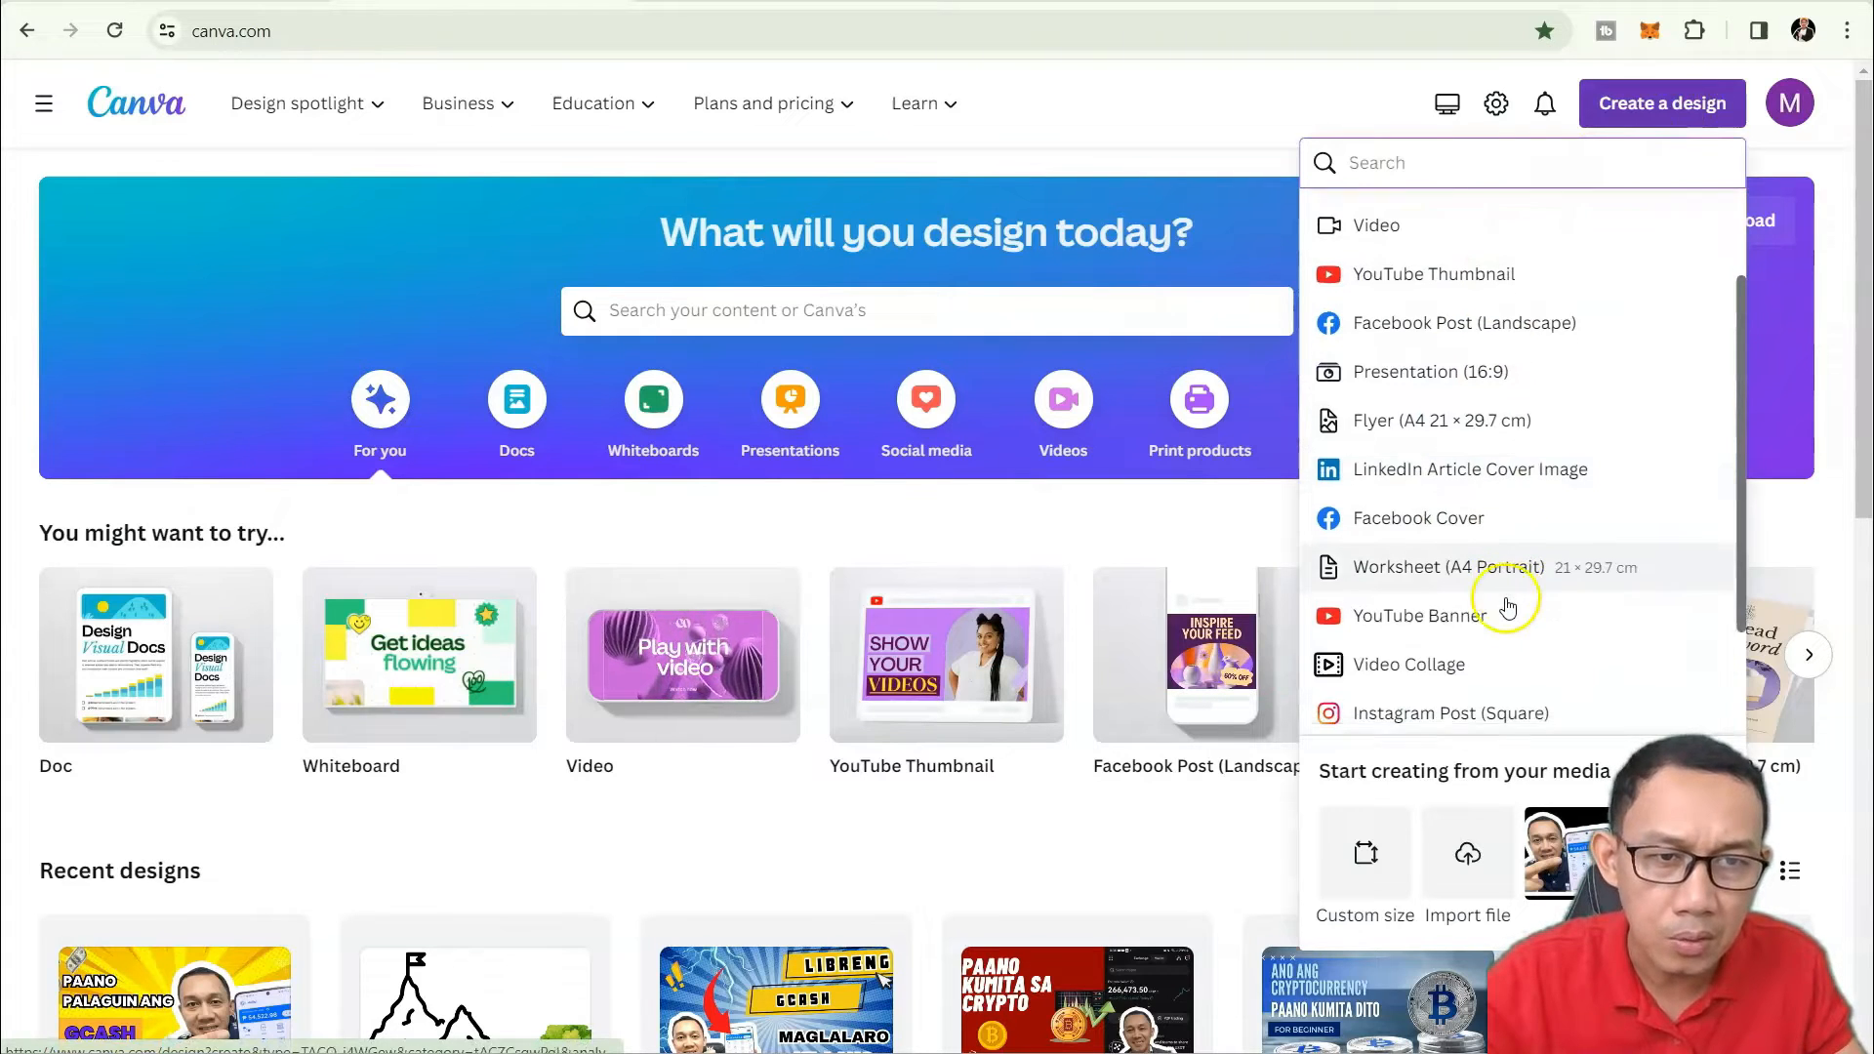
{"action": "scroll", "coordinate": [1509, 600], "scroll_direction": "up", "scroll_amount": 3}
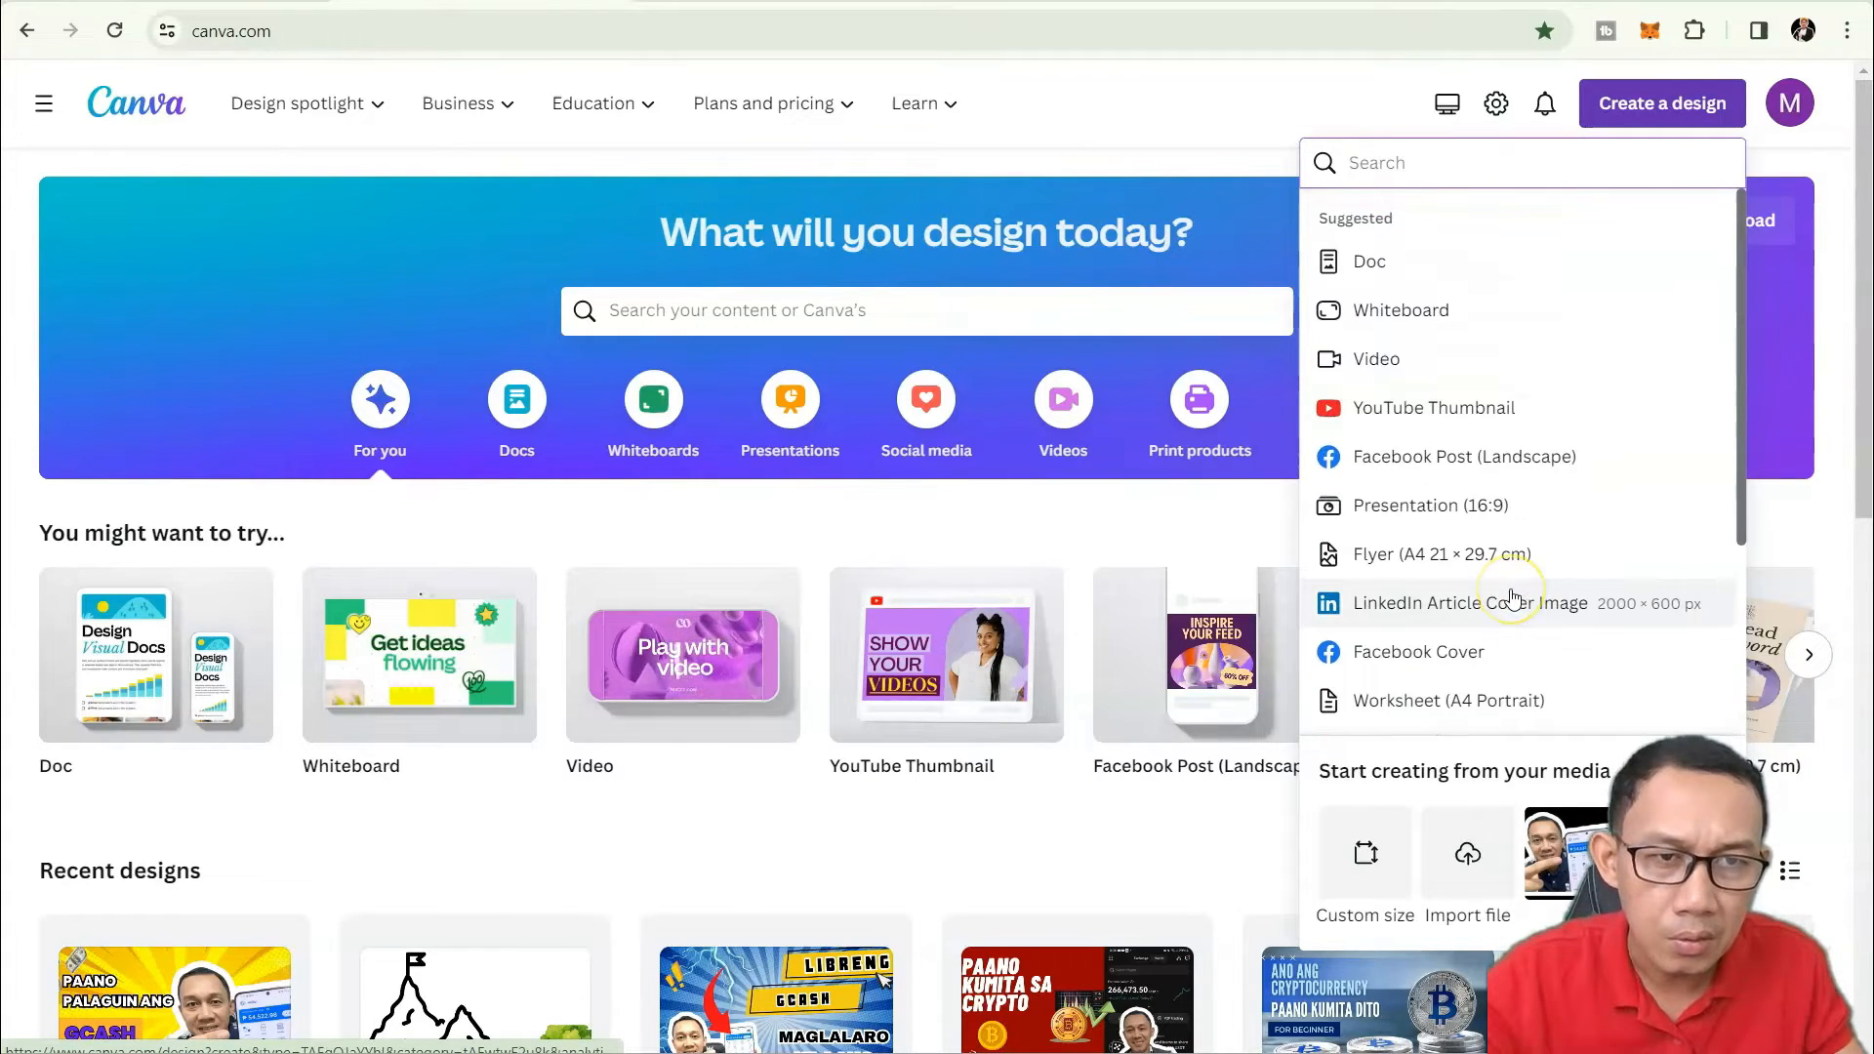
{"action": "scroll", "coordinate": [1513, 588], "scroll_direction": "down", "scroll_amount": 3}
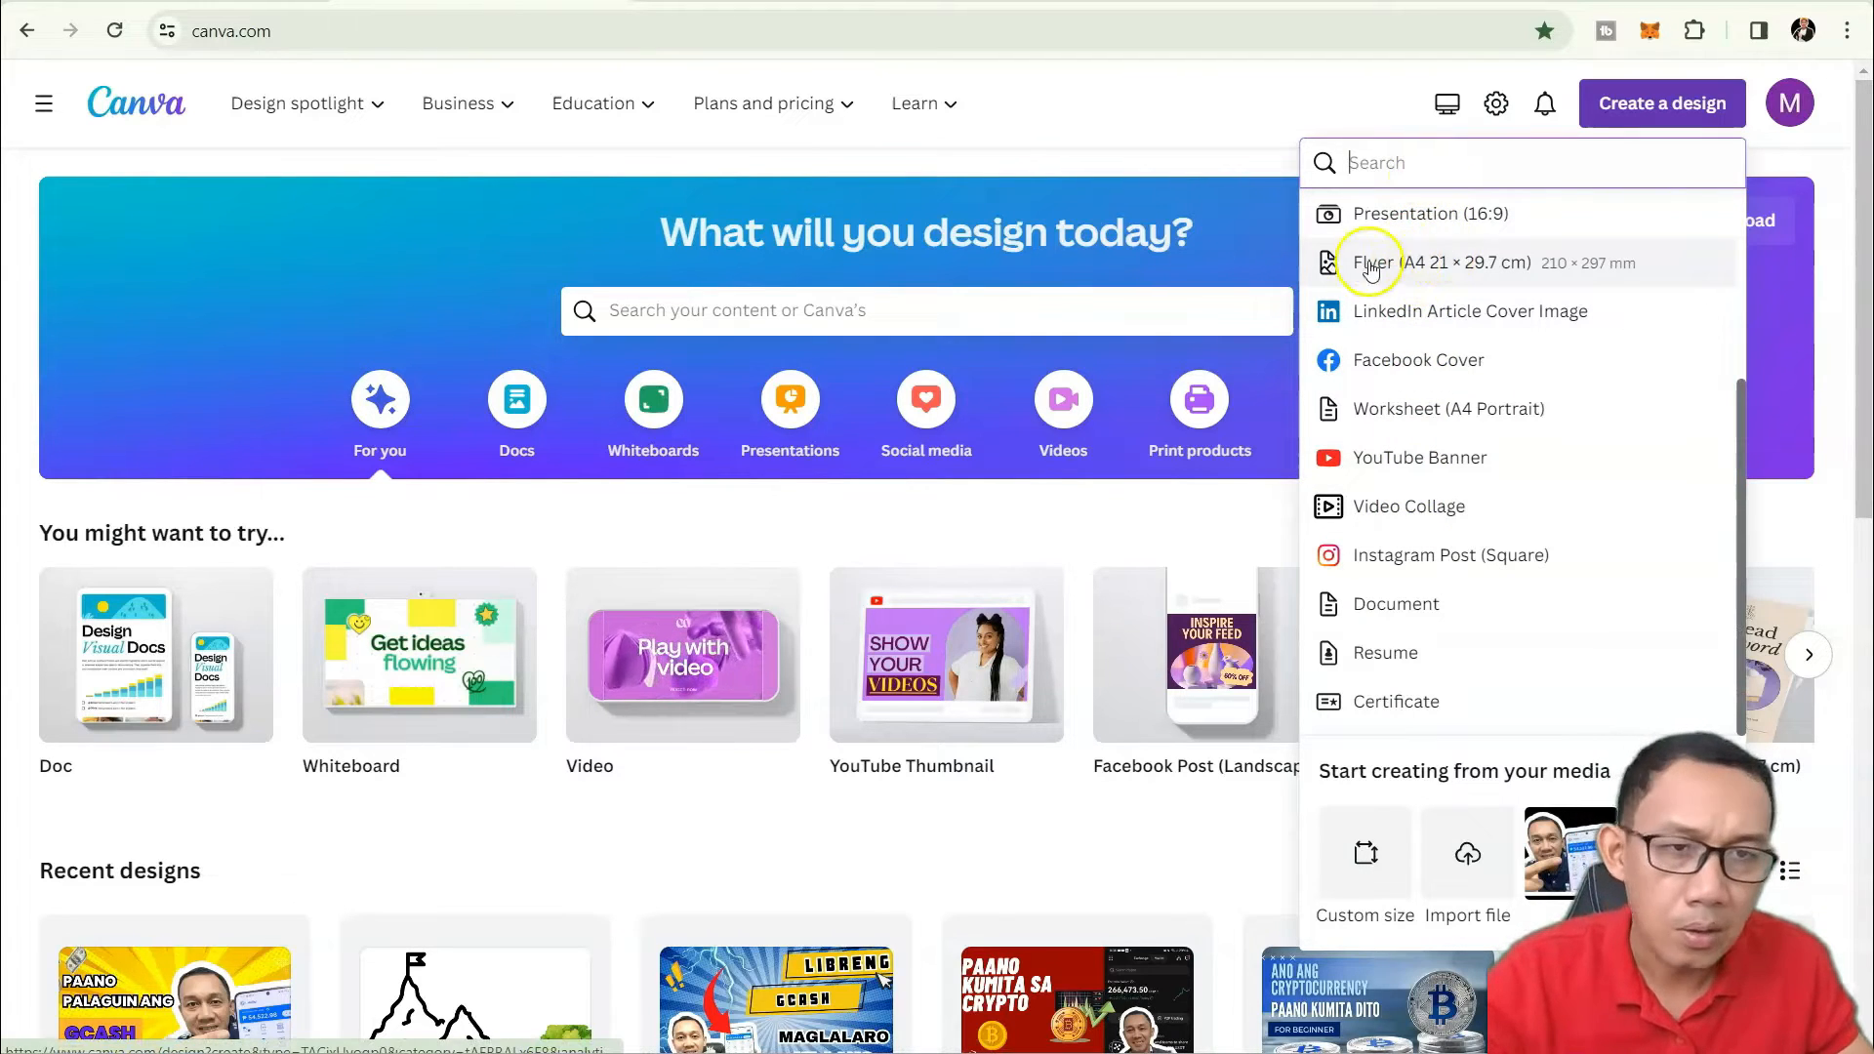
{"action": "scroll", "coordinate": [1410, 385], "scroll_direction": "up", "scroll_amount": 3}
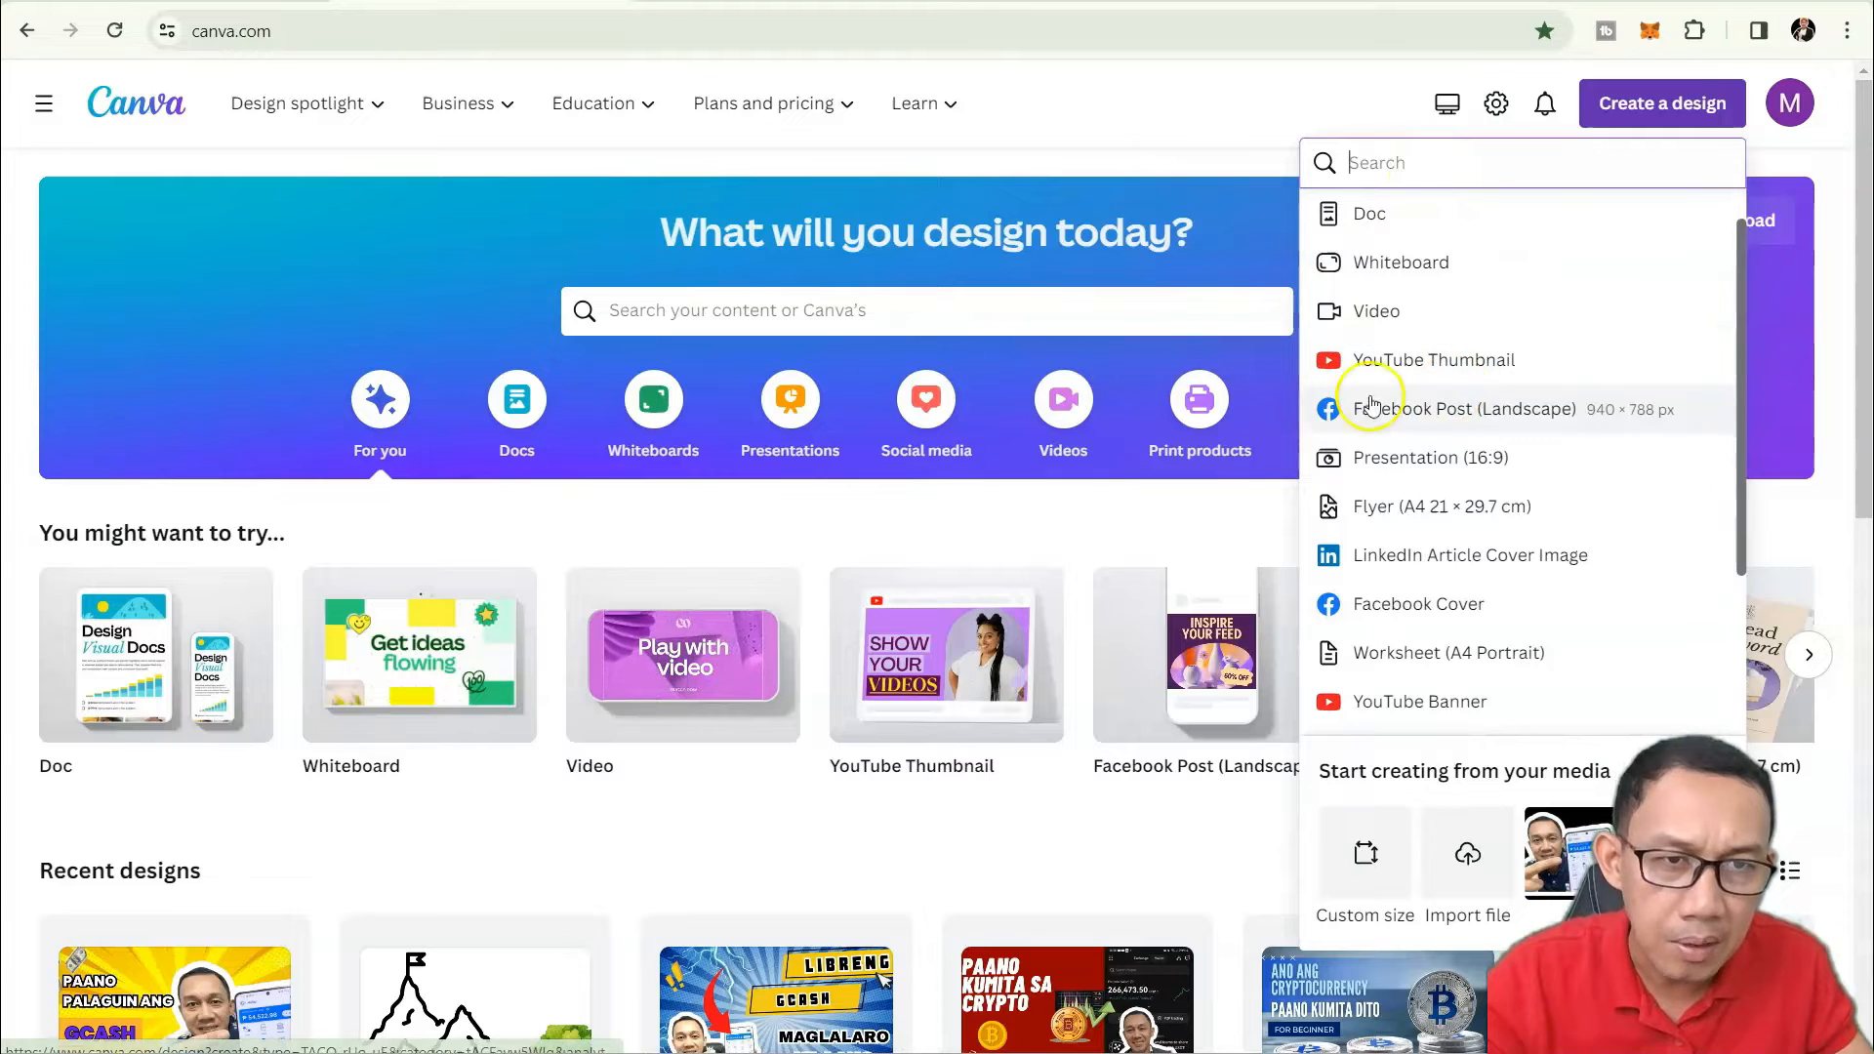
{"action": "scroll", "coordinate": [1454, 349], "scroll_direction": "up", "scroll_amount": 1}
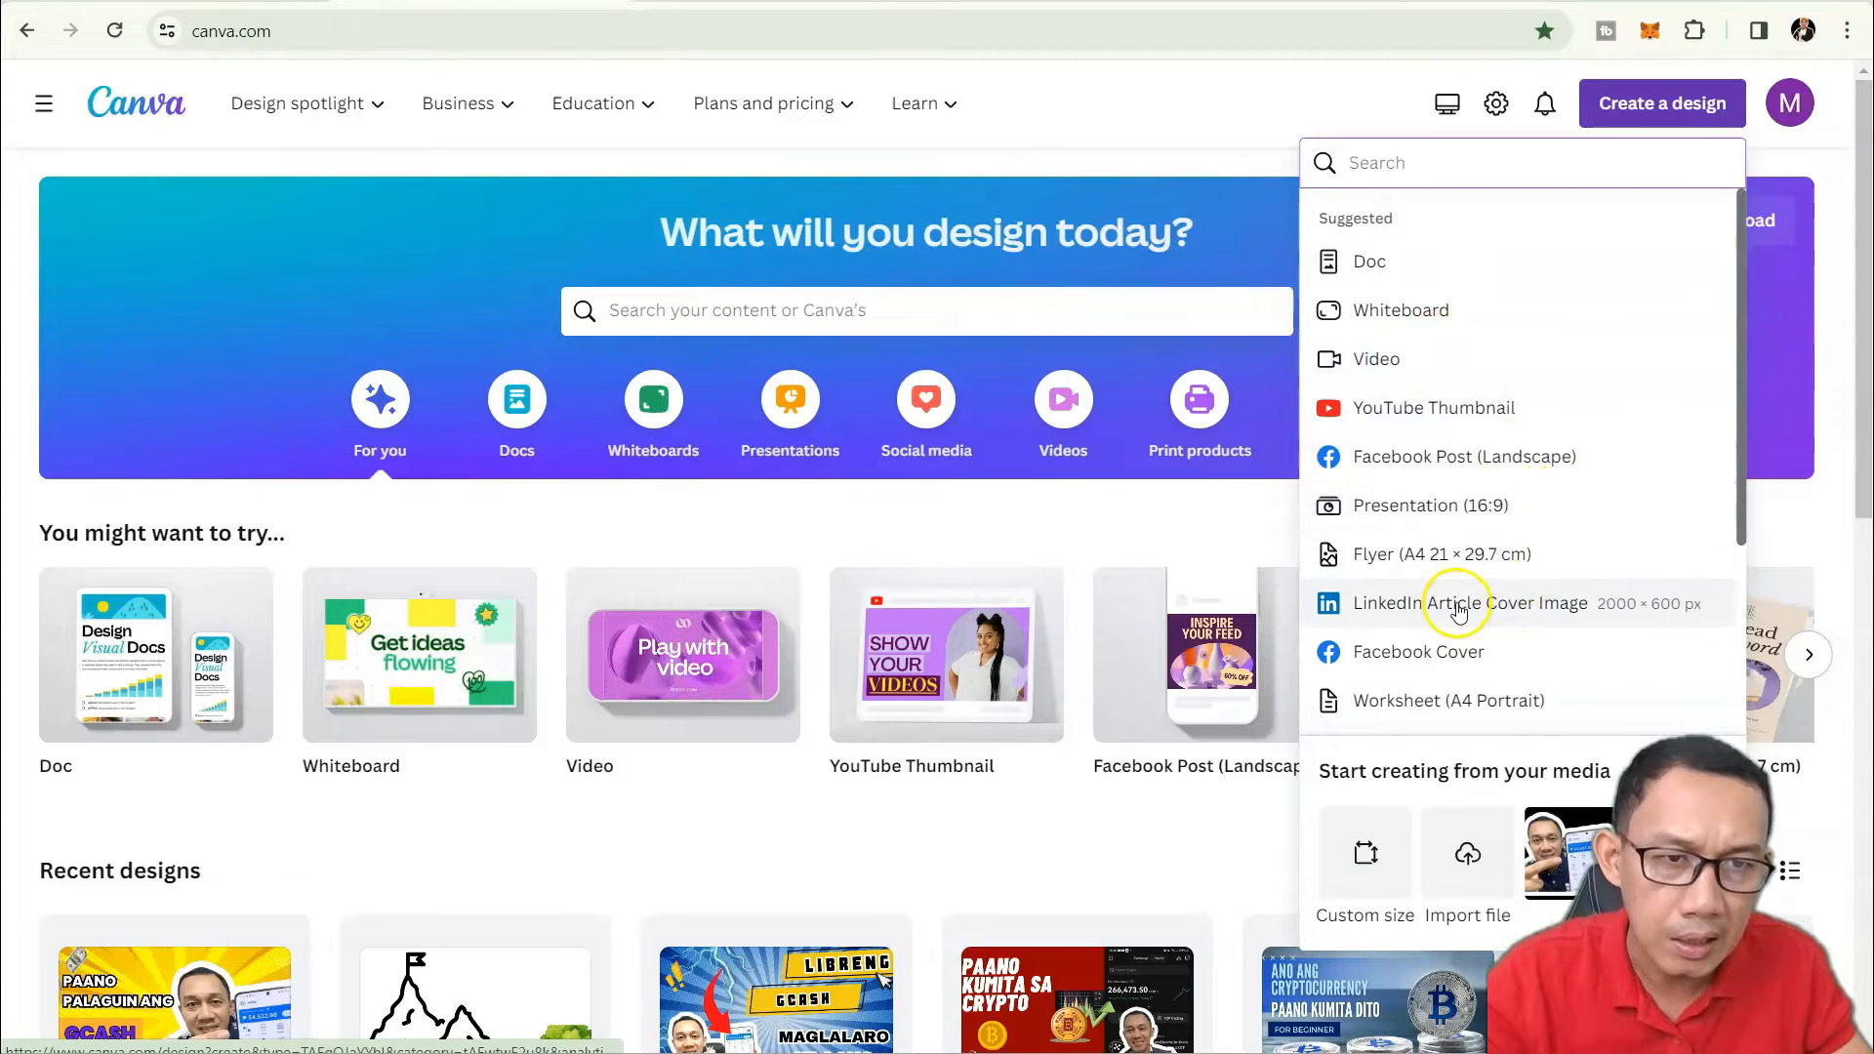
{"action": "scroll", "coordinate": [1516, 595], "scroll_direction": "down", "scroll_amount": 1}
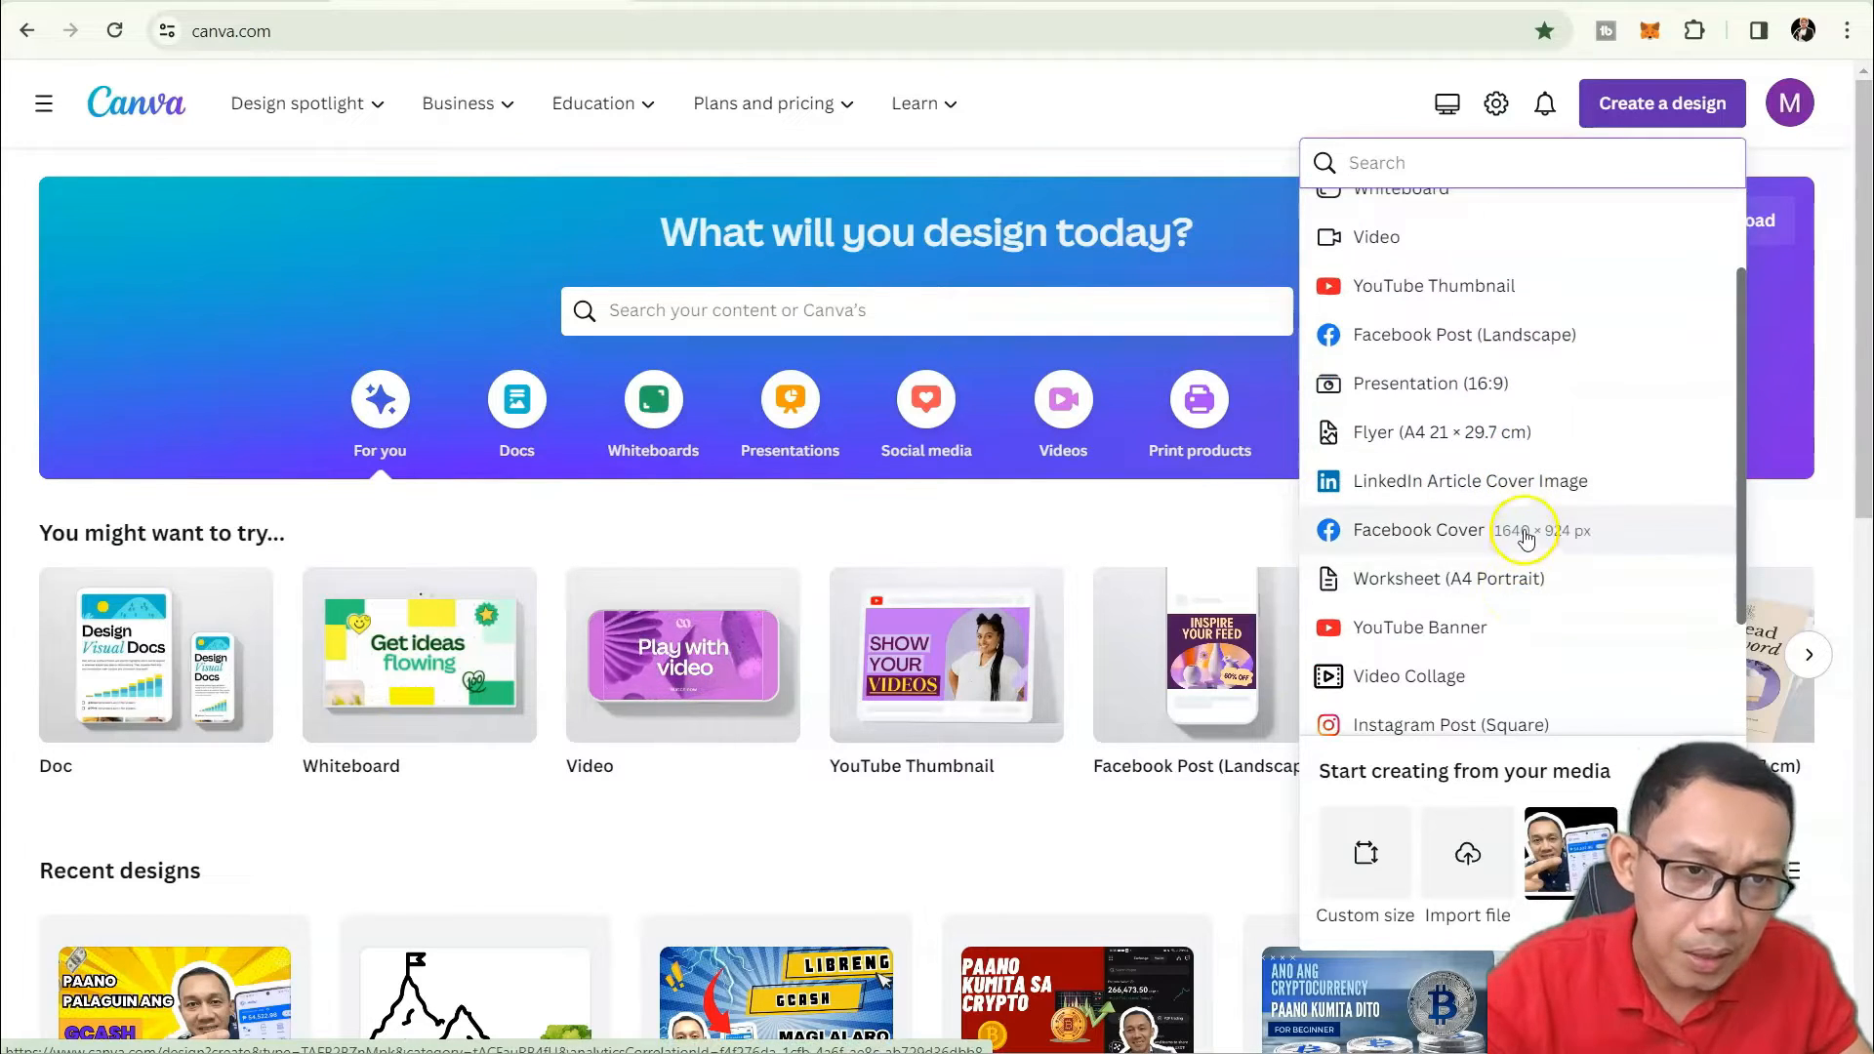
{"action": "scroll", "coordinate": [1516, 507], "scroll_direction": "down", "scroll_amount": 1}
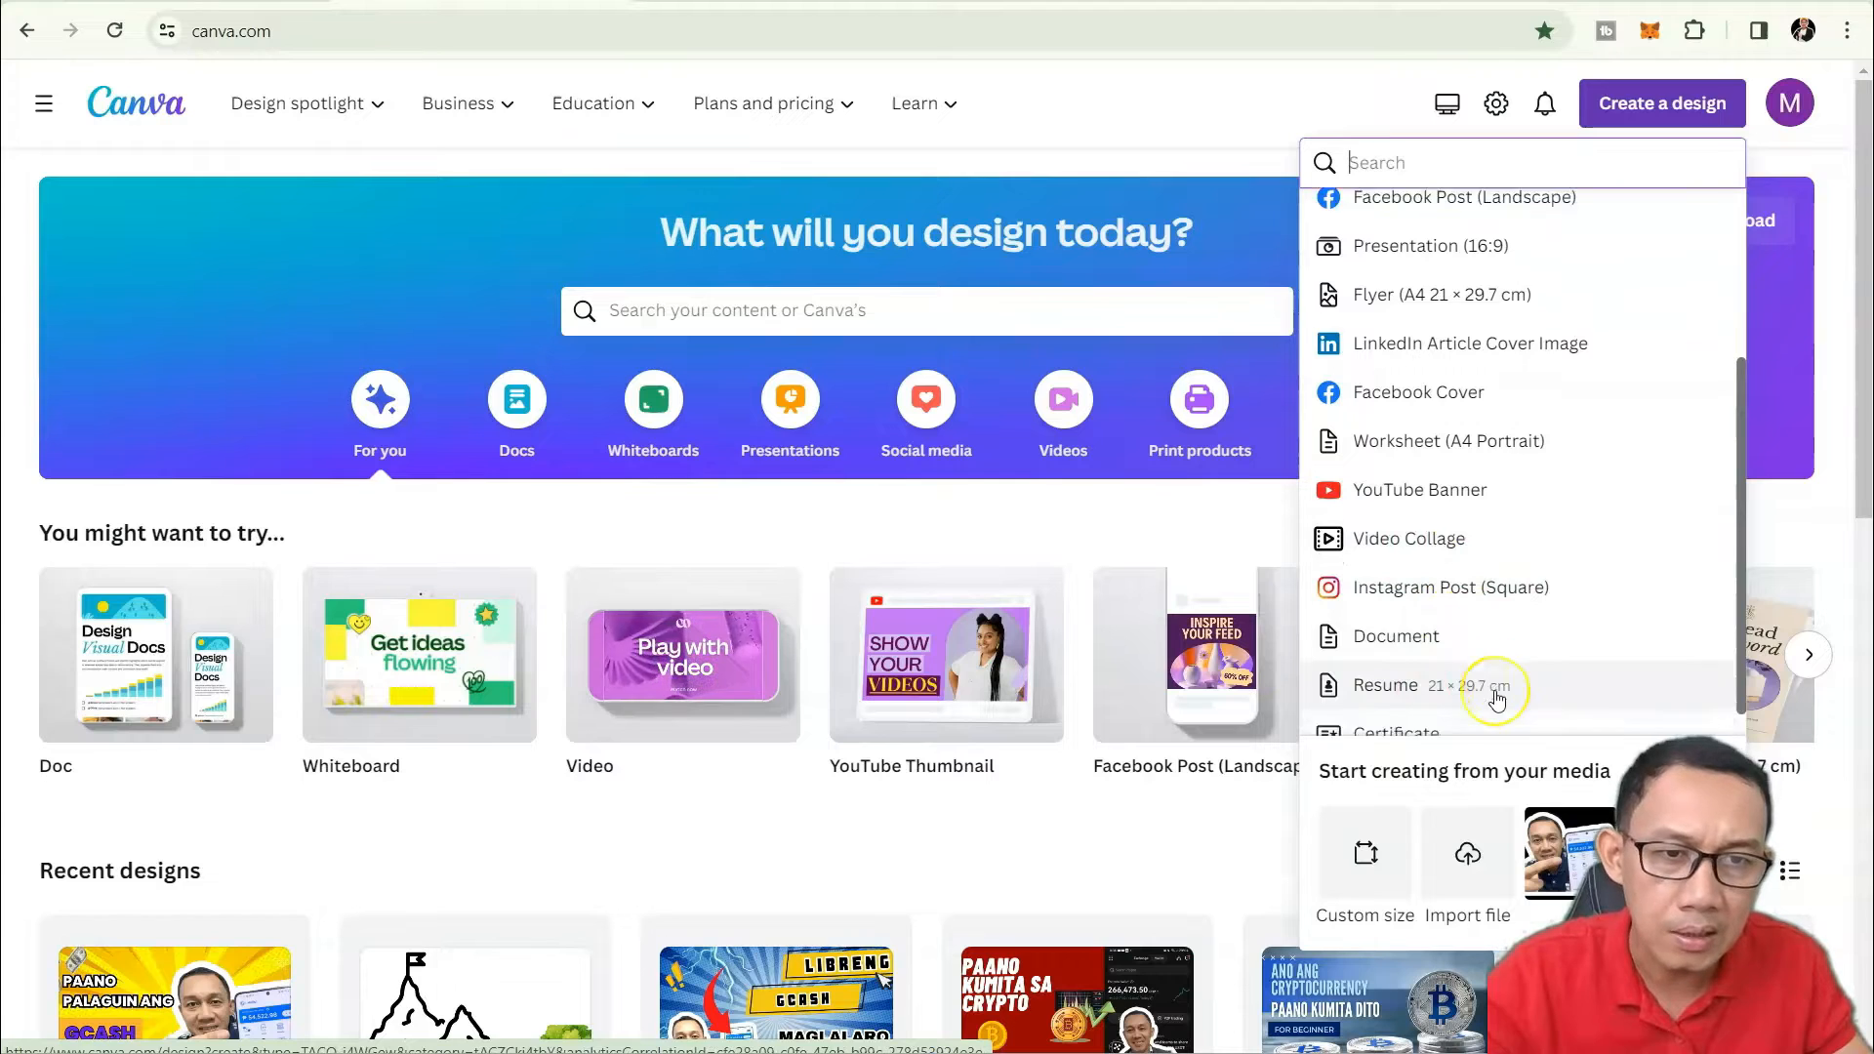
{"action": "scroll", "coordinate": [1503, 703], "scroll_direction": "down", "scroll_amount": 2}
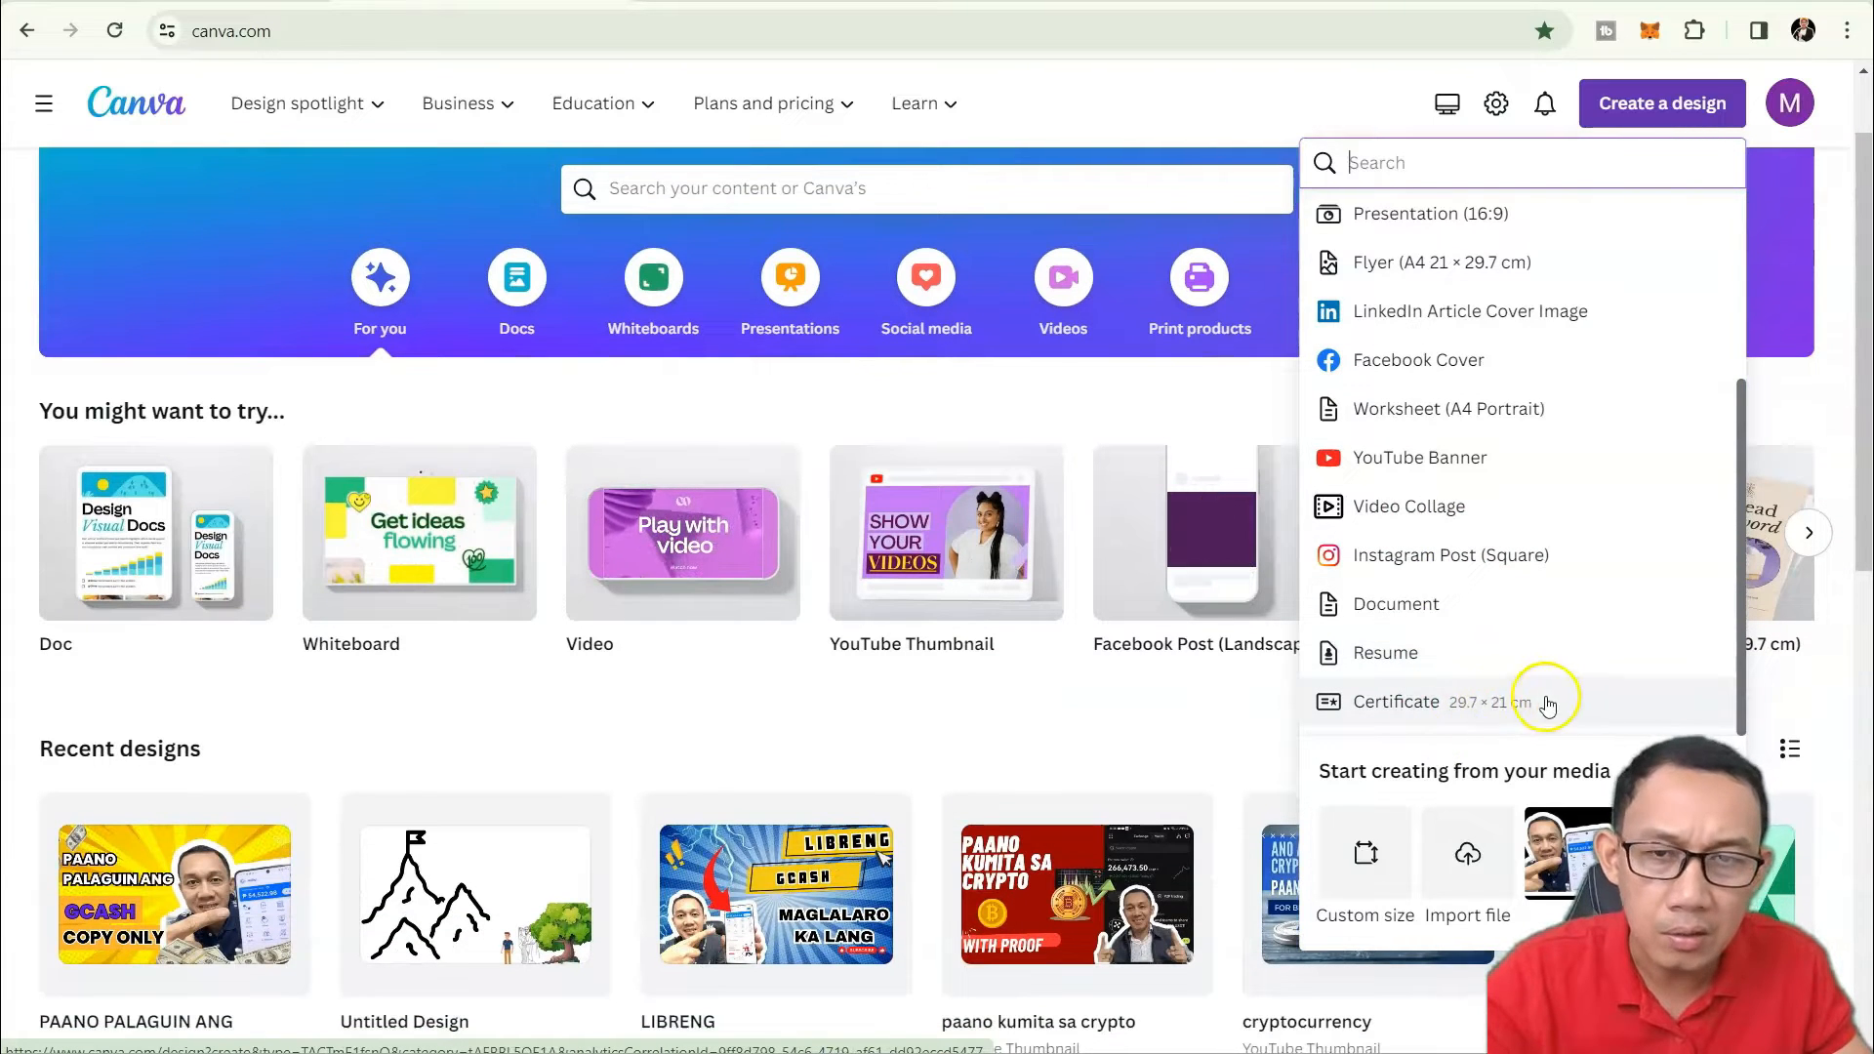
{"action": "left_click", "coordinate": [1043, 704]}
{"action": "scroll", "coordinate": [1123, 664], "scroll_direction": "up", "scroll_amount": 1}
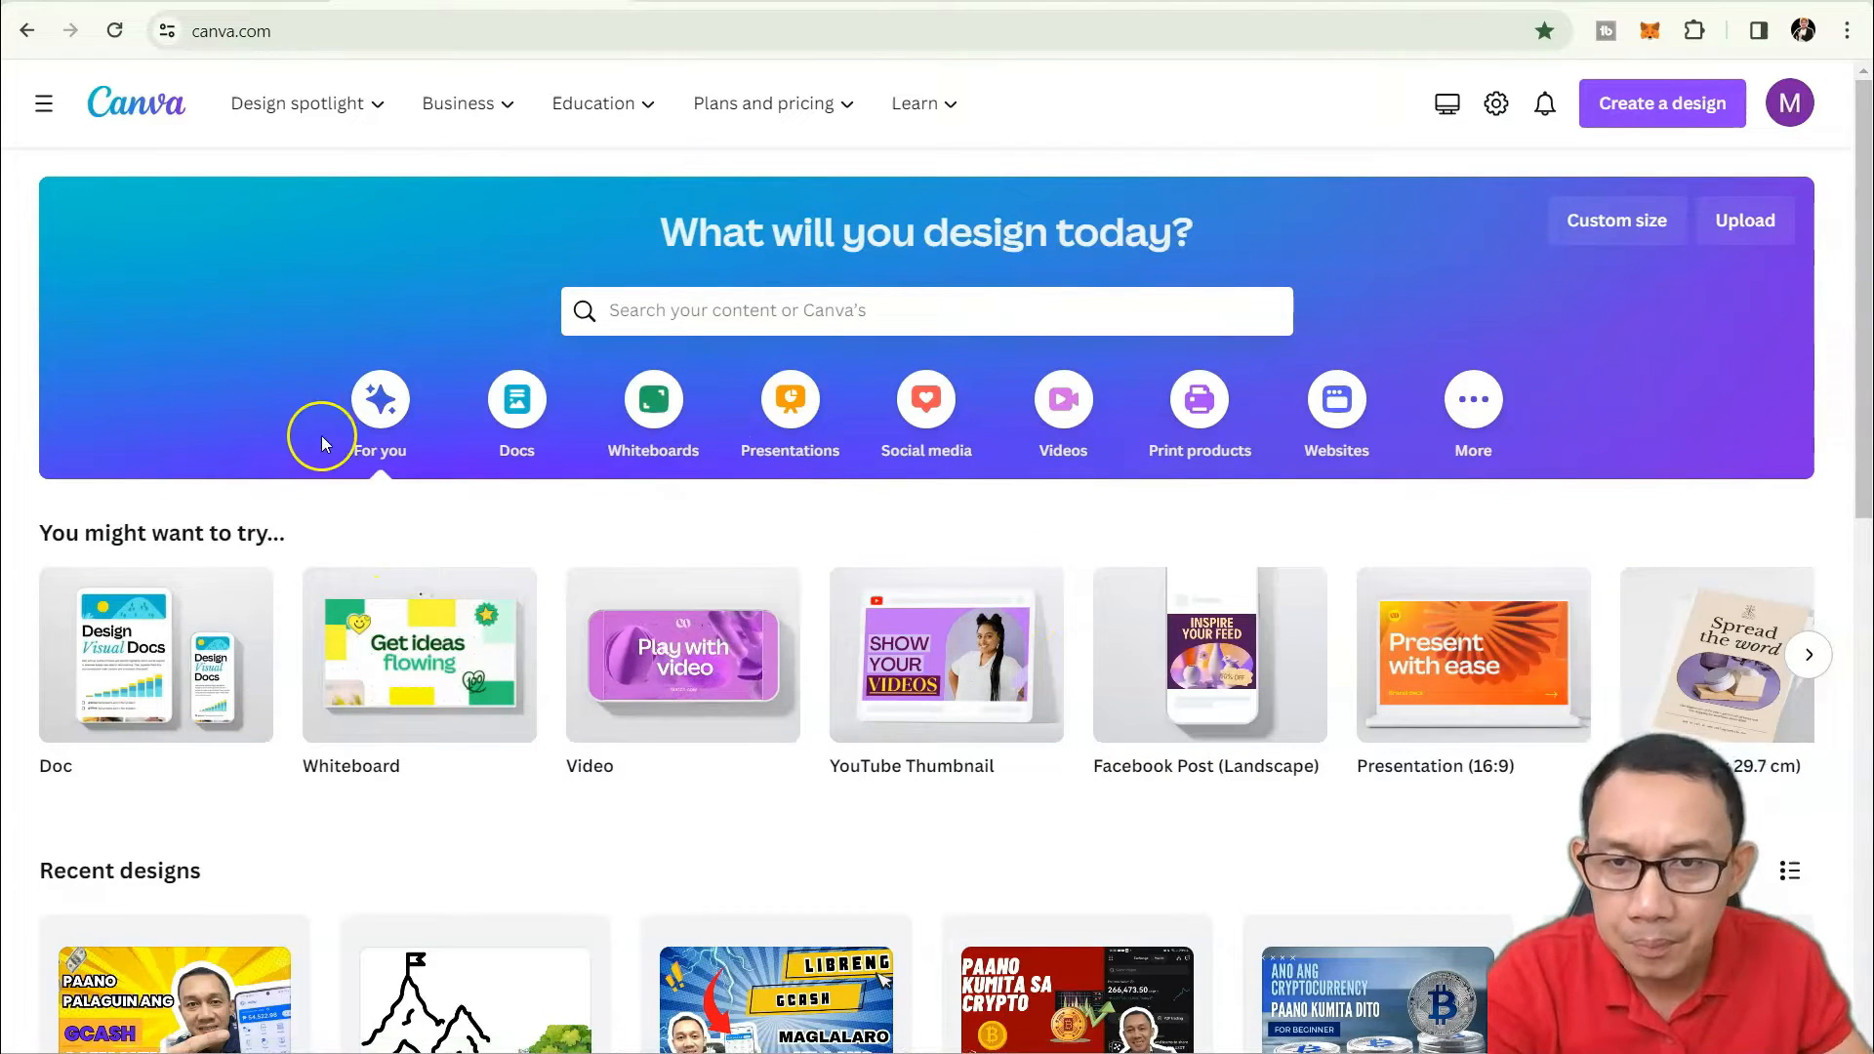
Check the home search's Projects and Templates tabs, then bring up the Create a design list.
{"action": "left_click", "coordinate": [688, 312]}
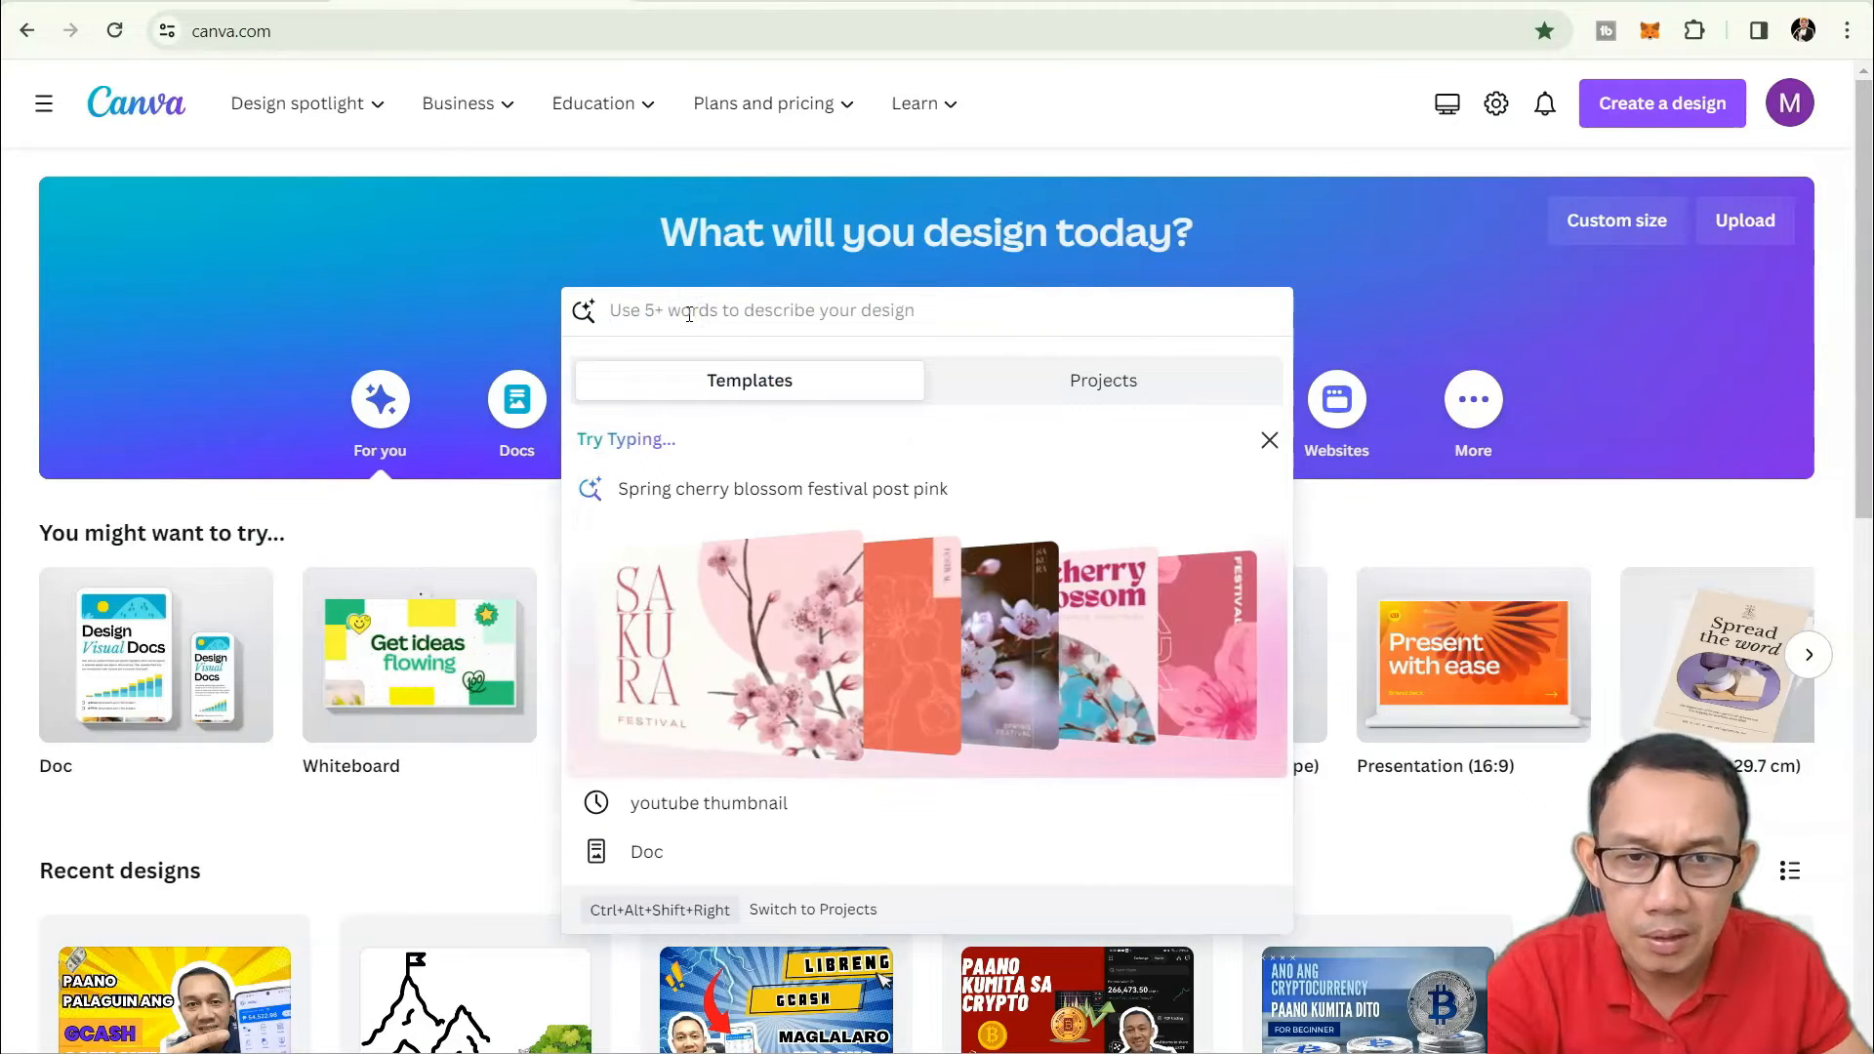
{"action": "left_click", "coordinate": [1073, 371]}
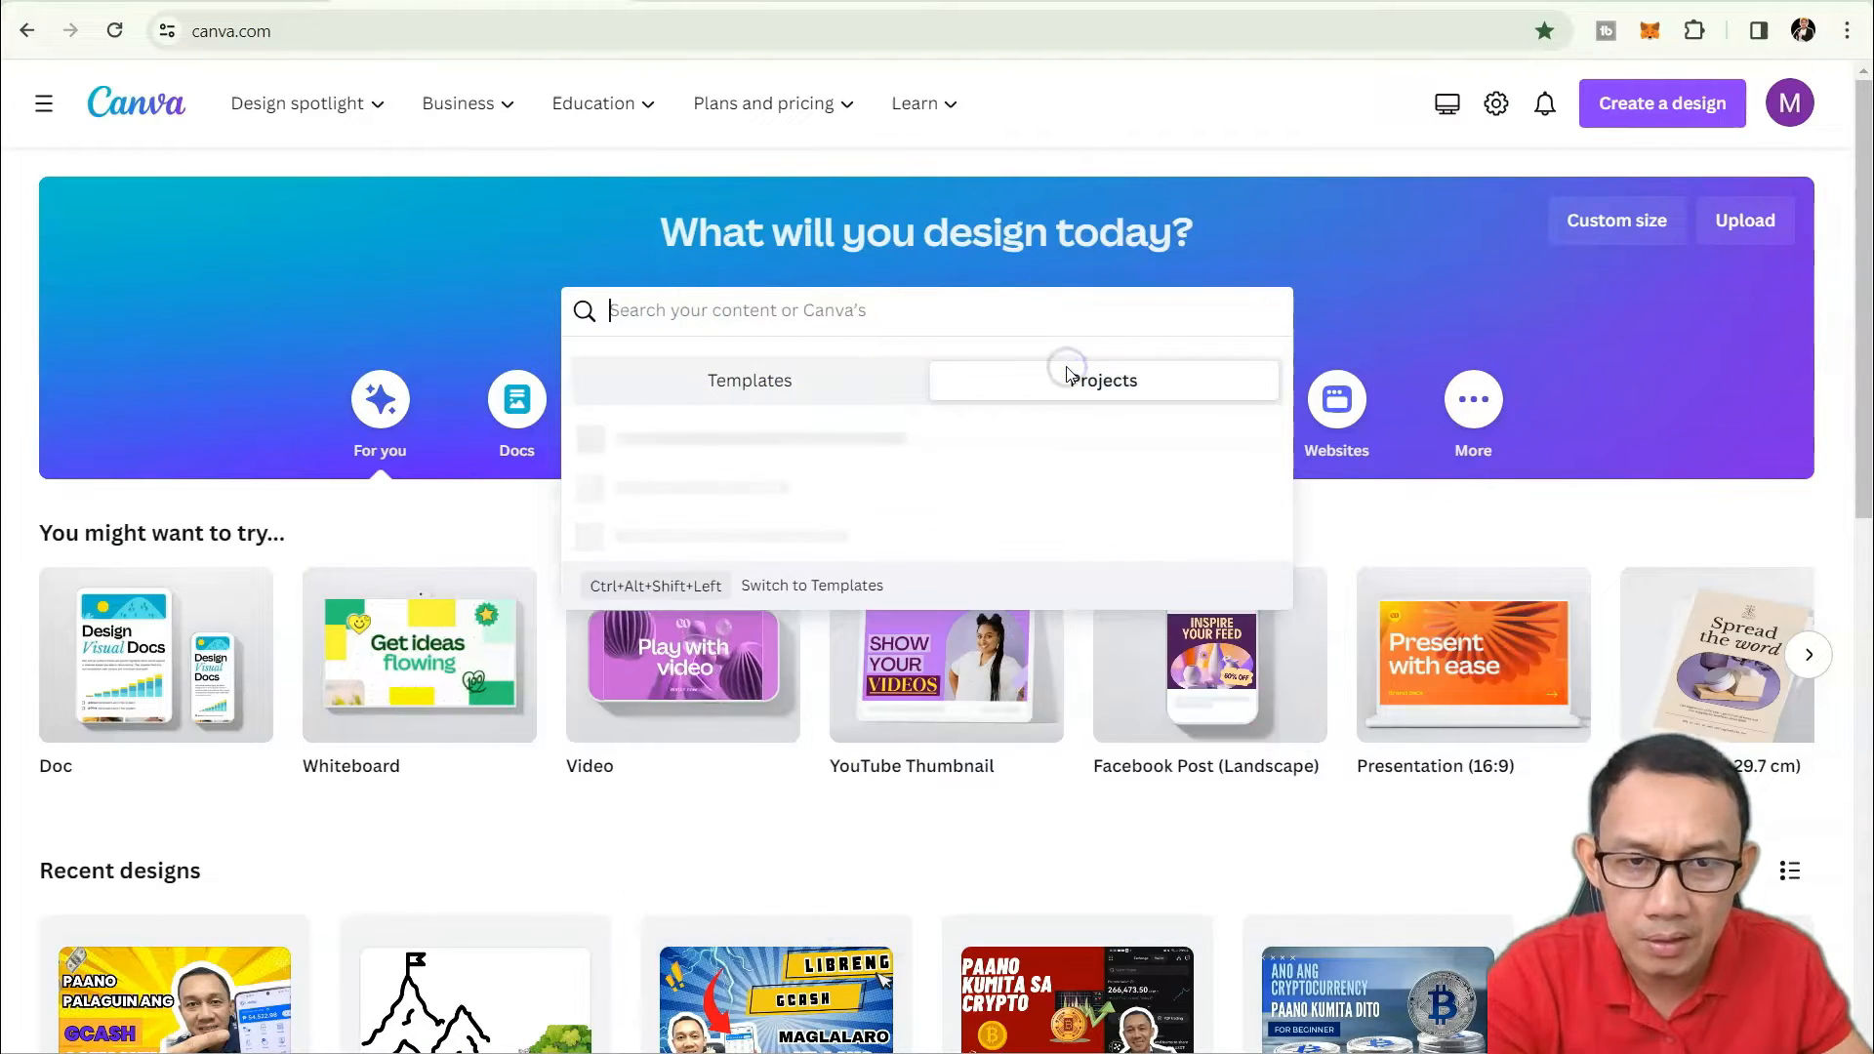
{"action": "left_click", "coordinate": [716, 382]}
{"action": "scroll", "coordinate": [1128, 713], "scroll_direction": "down", "scroll_amount": 2}
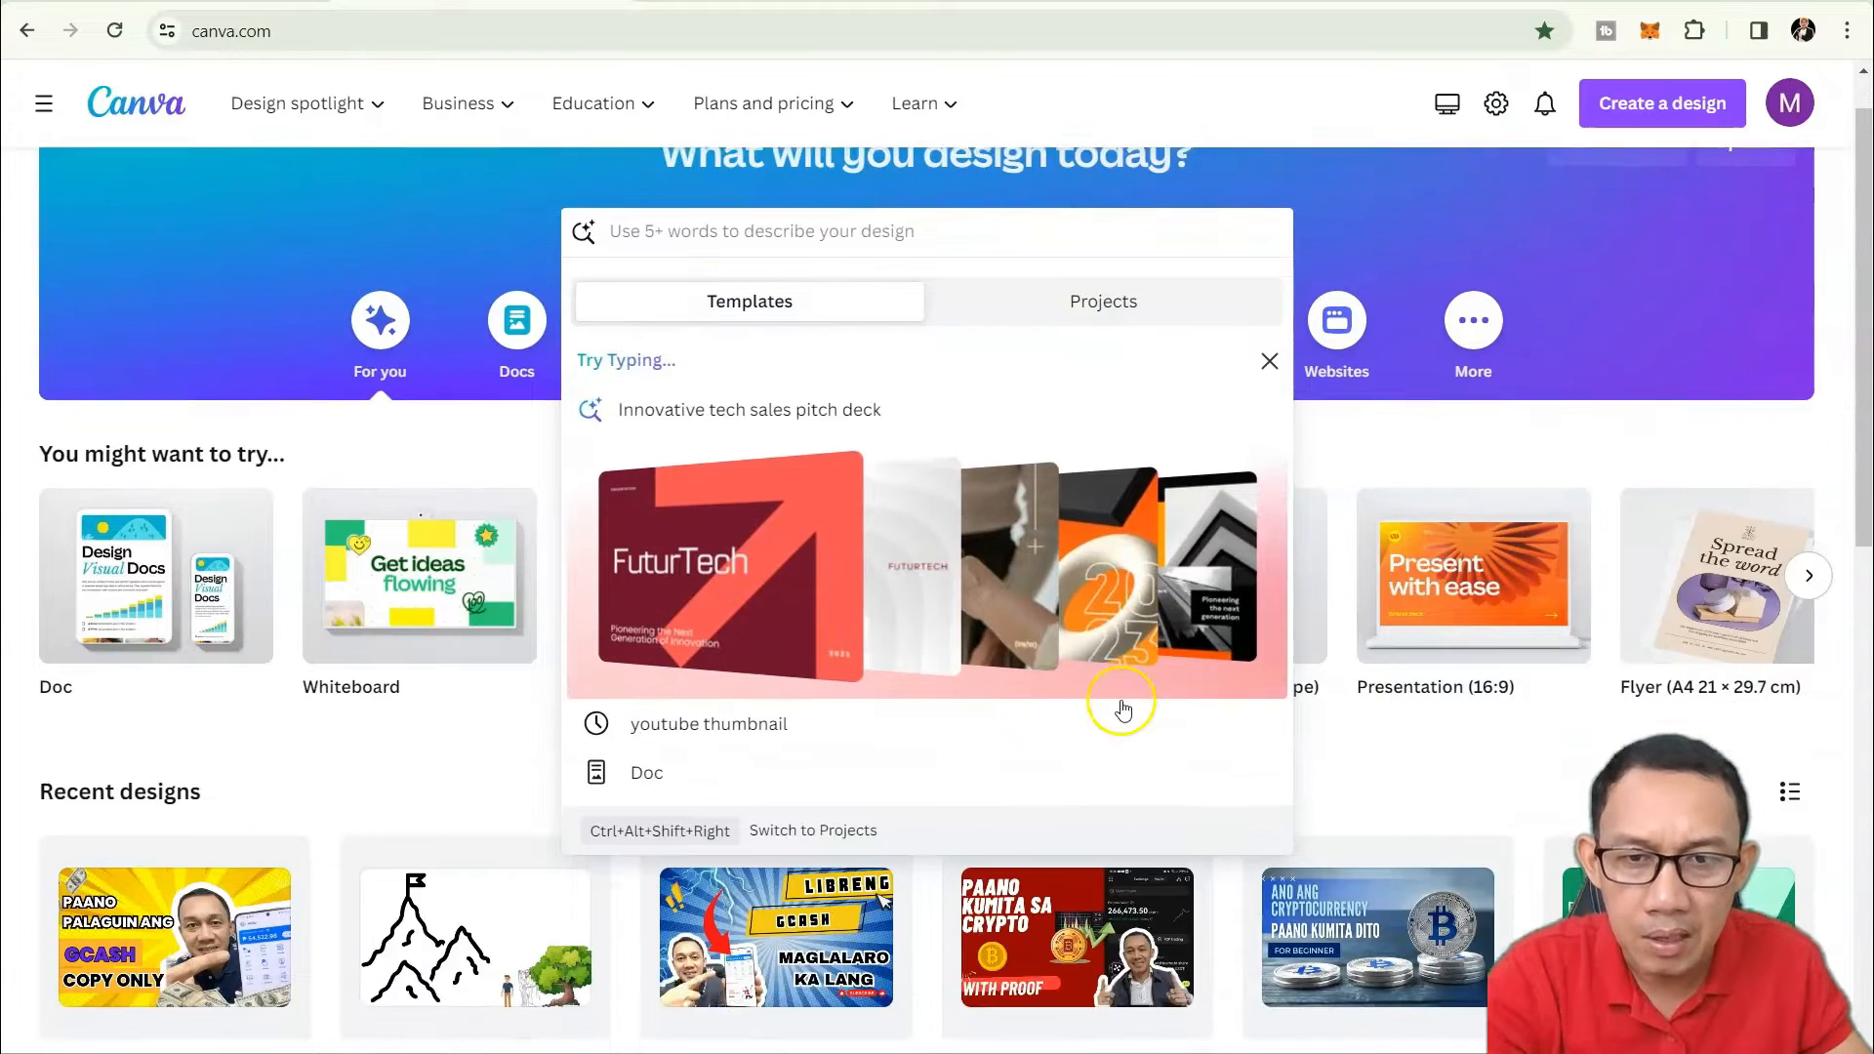
{"action": "scroll", "coordinate": [1123, 710], "scroll_direction": "up", "scroll_amount": 2}
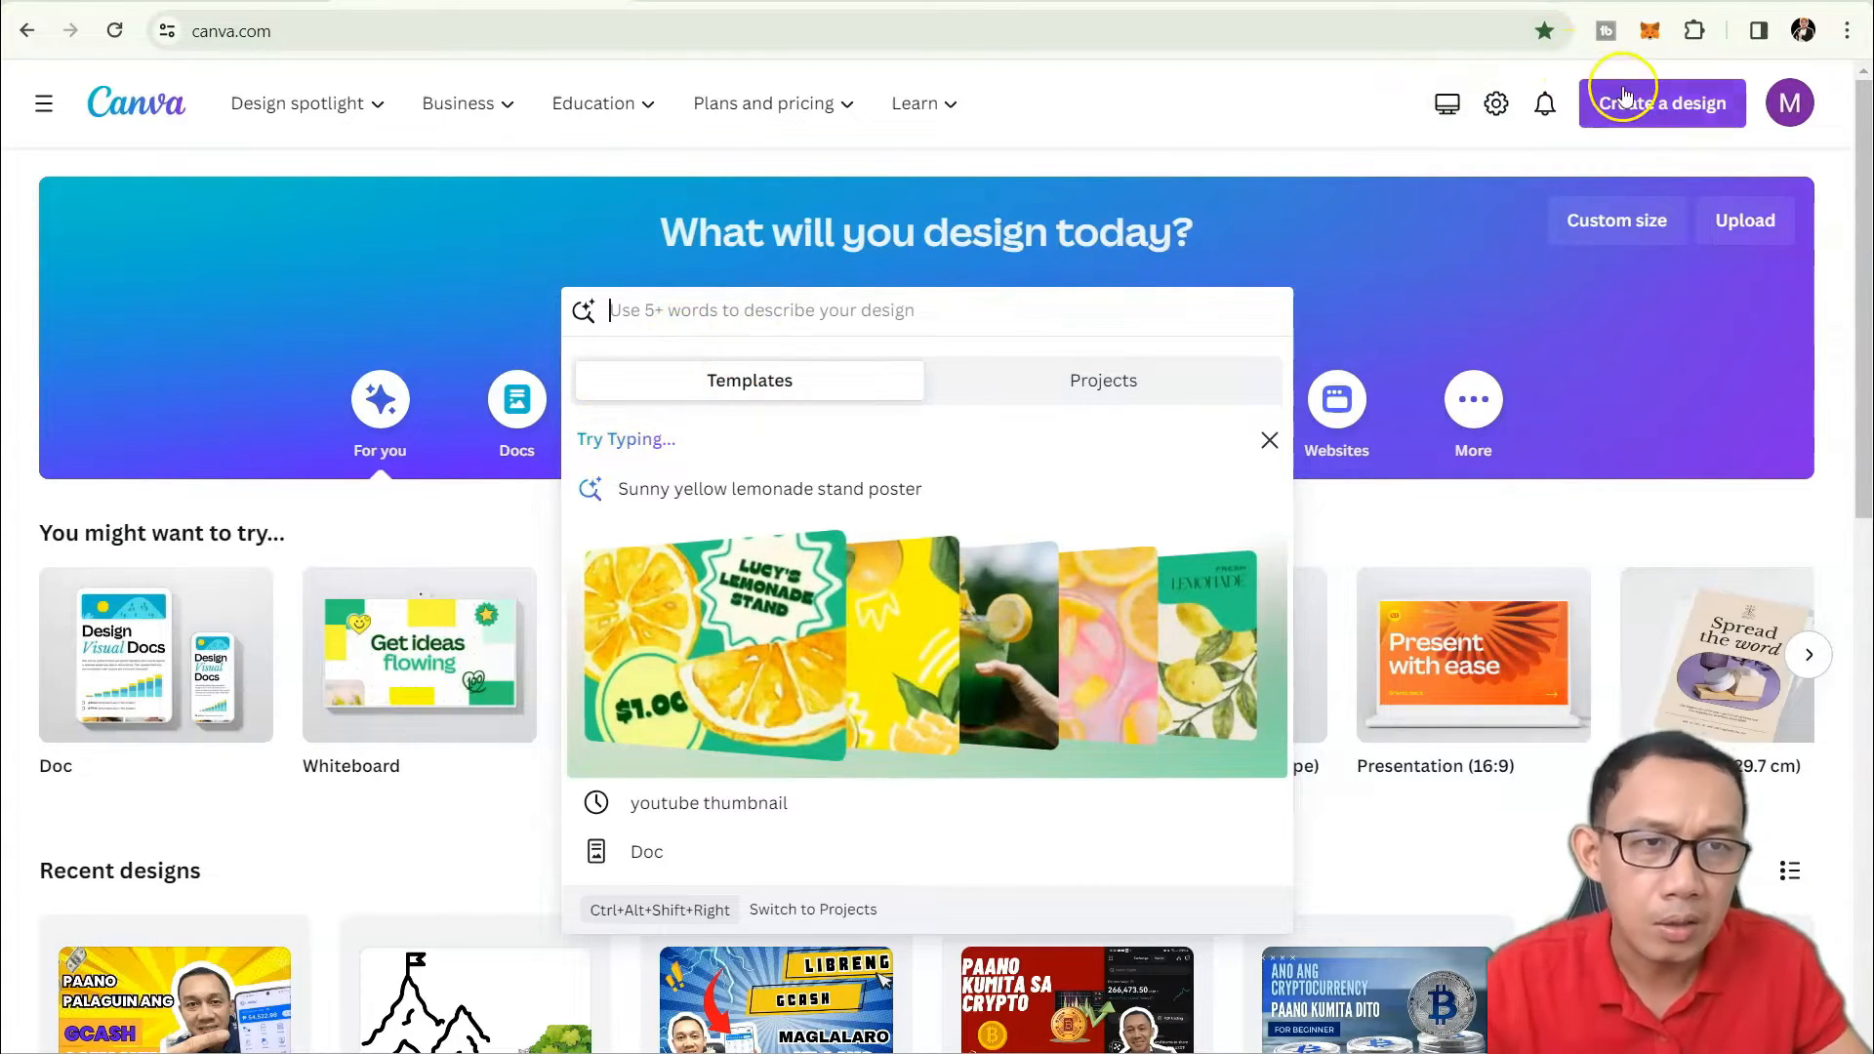
{"action": "left_click", "coordinate": [1609, 101]}
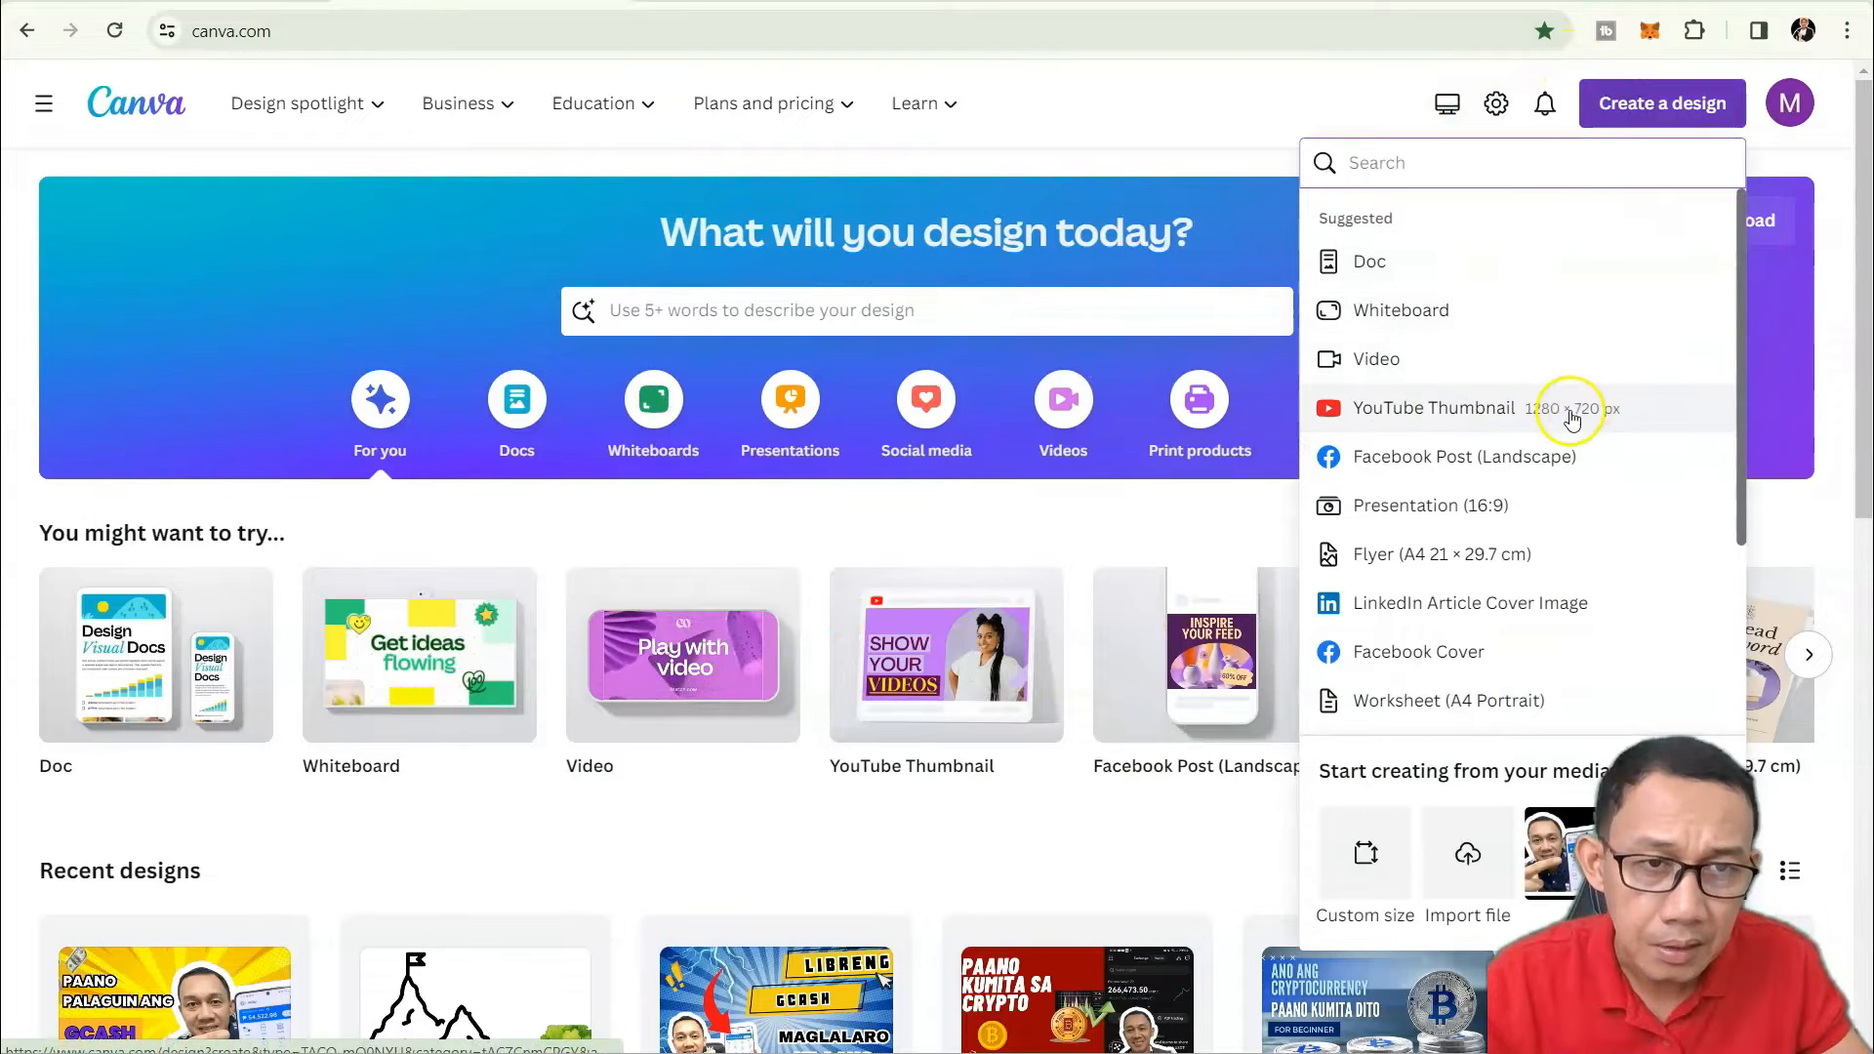
Create a blank 1280 × 720 px YouTube Thumbnail design with templates alongside.
{"action": "left_click", "coordinate": [1434, 426]}
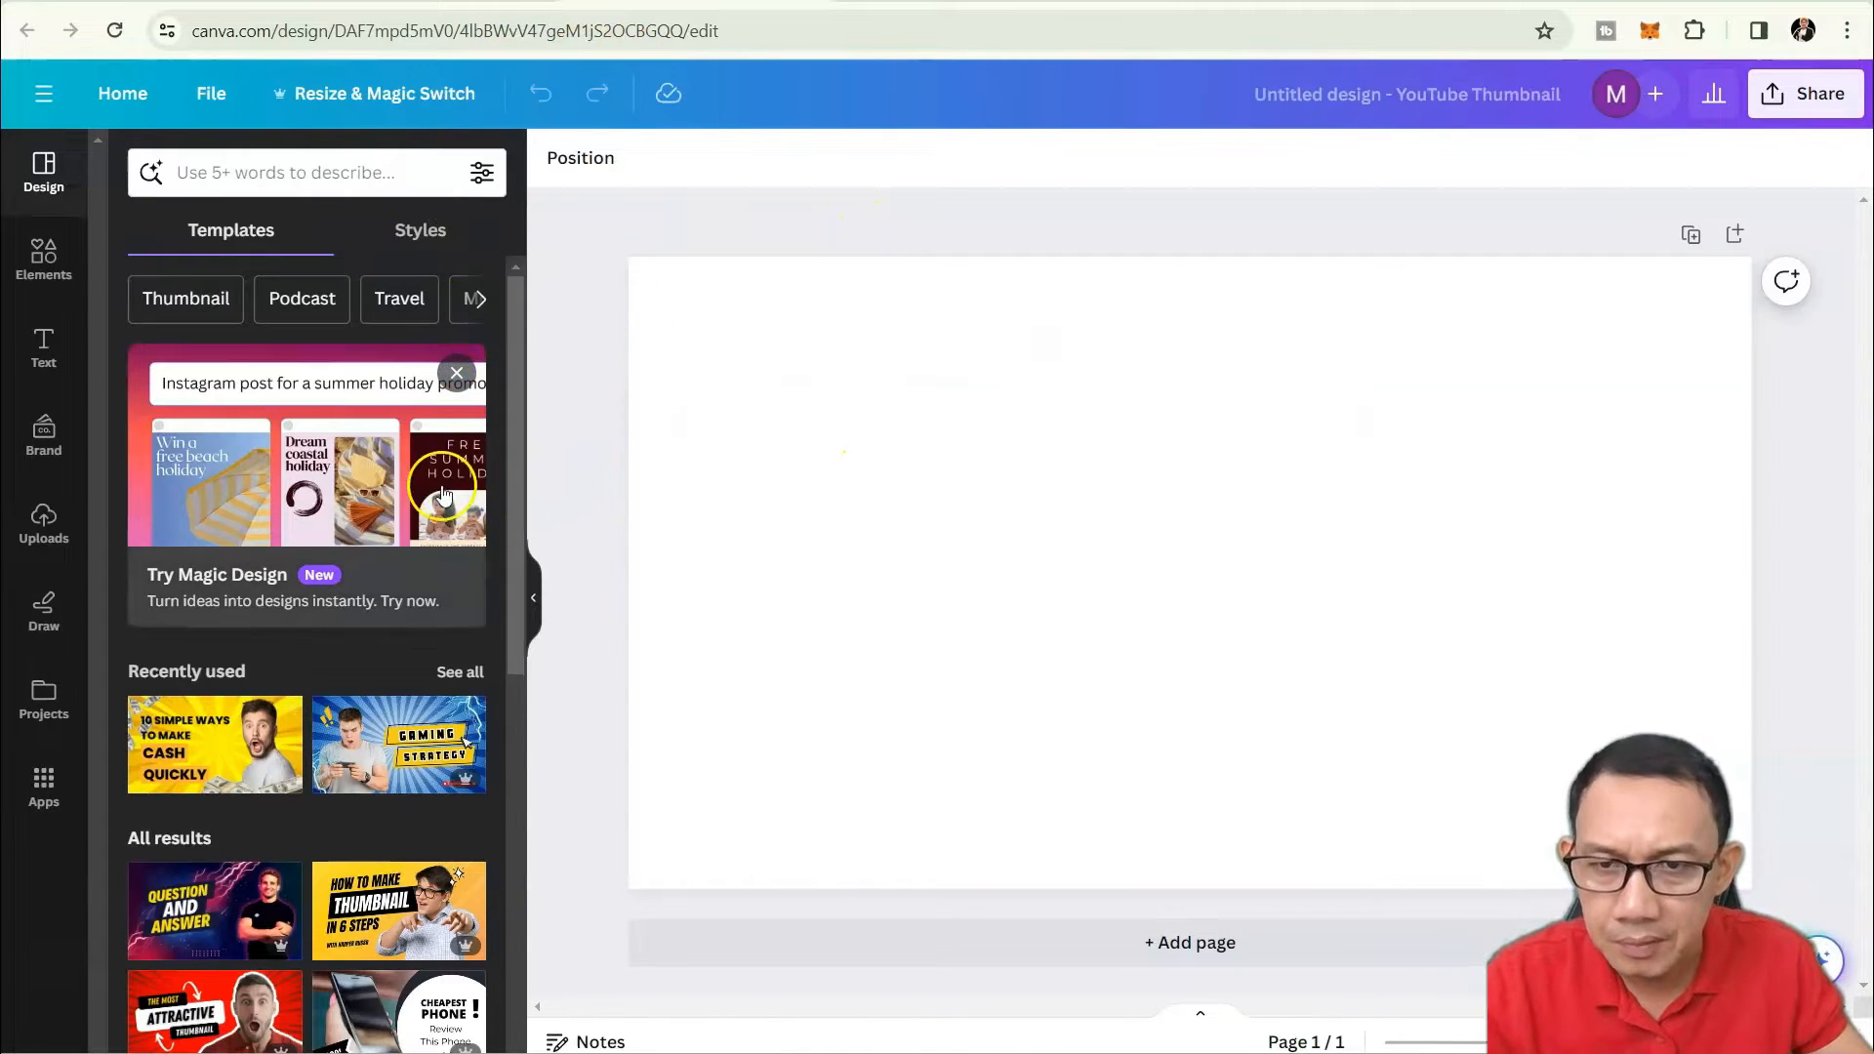
{"action": "scroll", "coordinate": [511, 435], "scroll_direction": "down", "scroll_amount": 1}
{"action": "scroll", "coordinate": [512, 430], "scroll_direction": "up", "scroll_amount": 1}
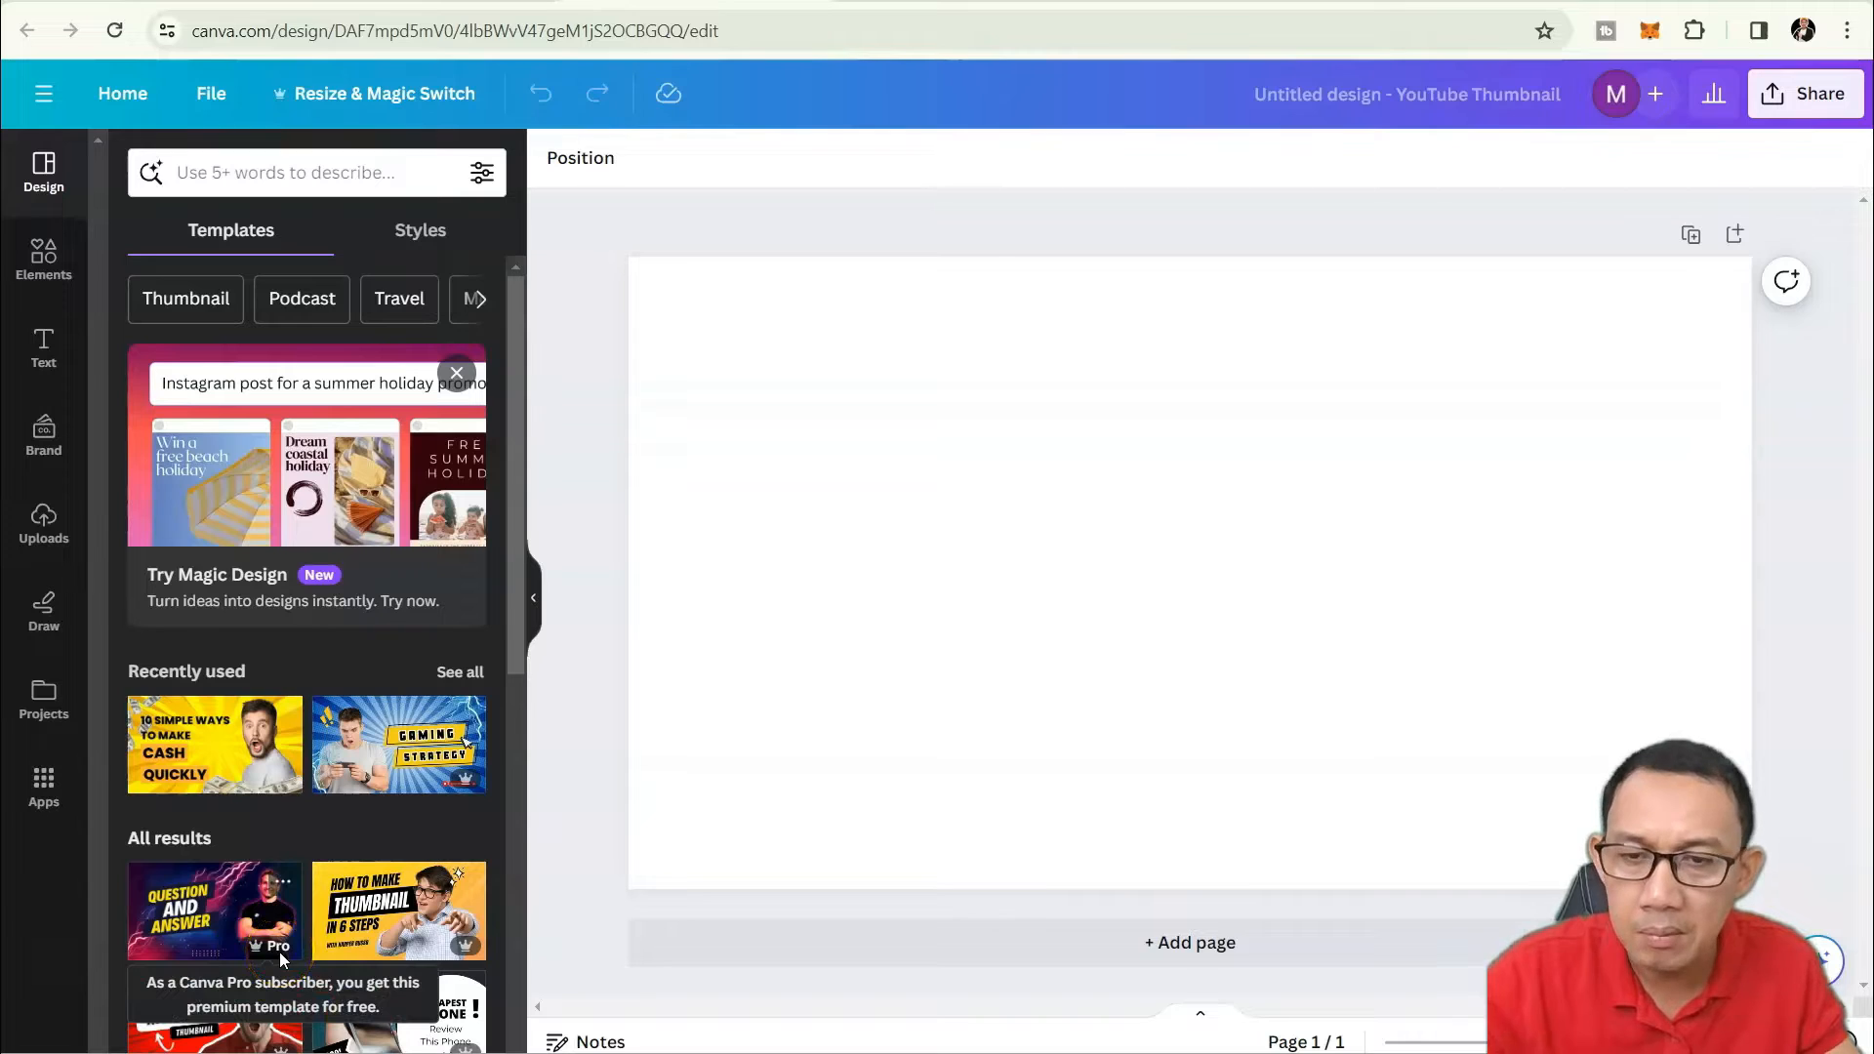
Focus the Templates search box, dismissing the recent searches list twice.
{"action": "left_click", "coordinate": [224, 784]}
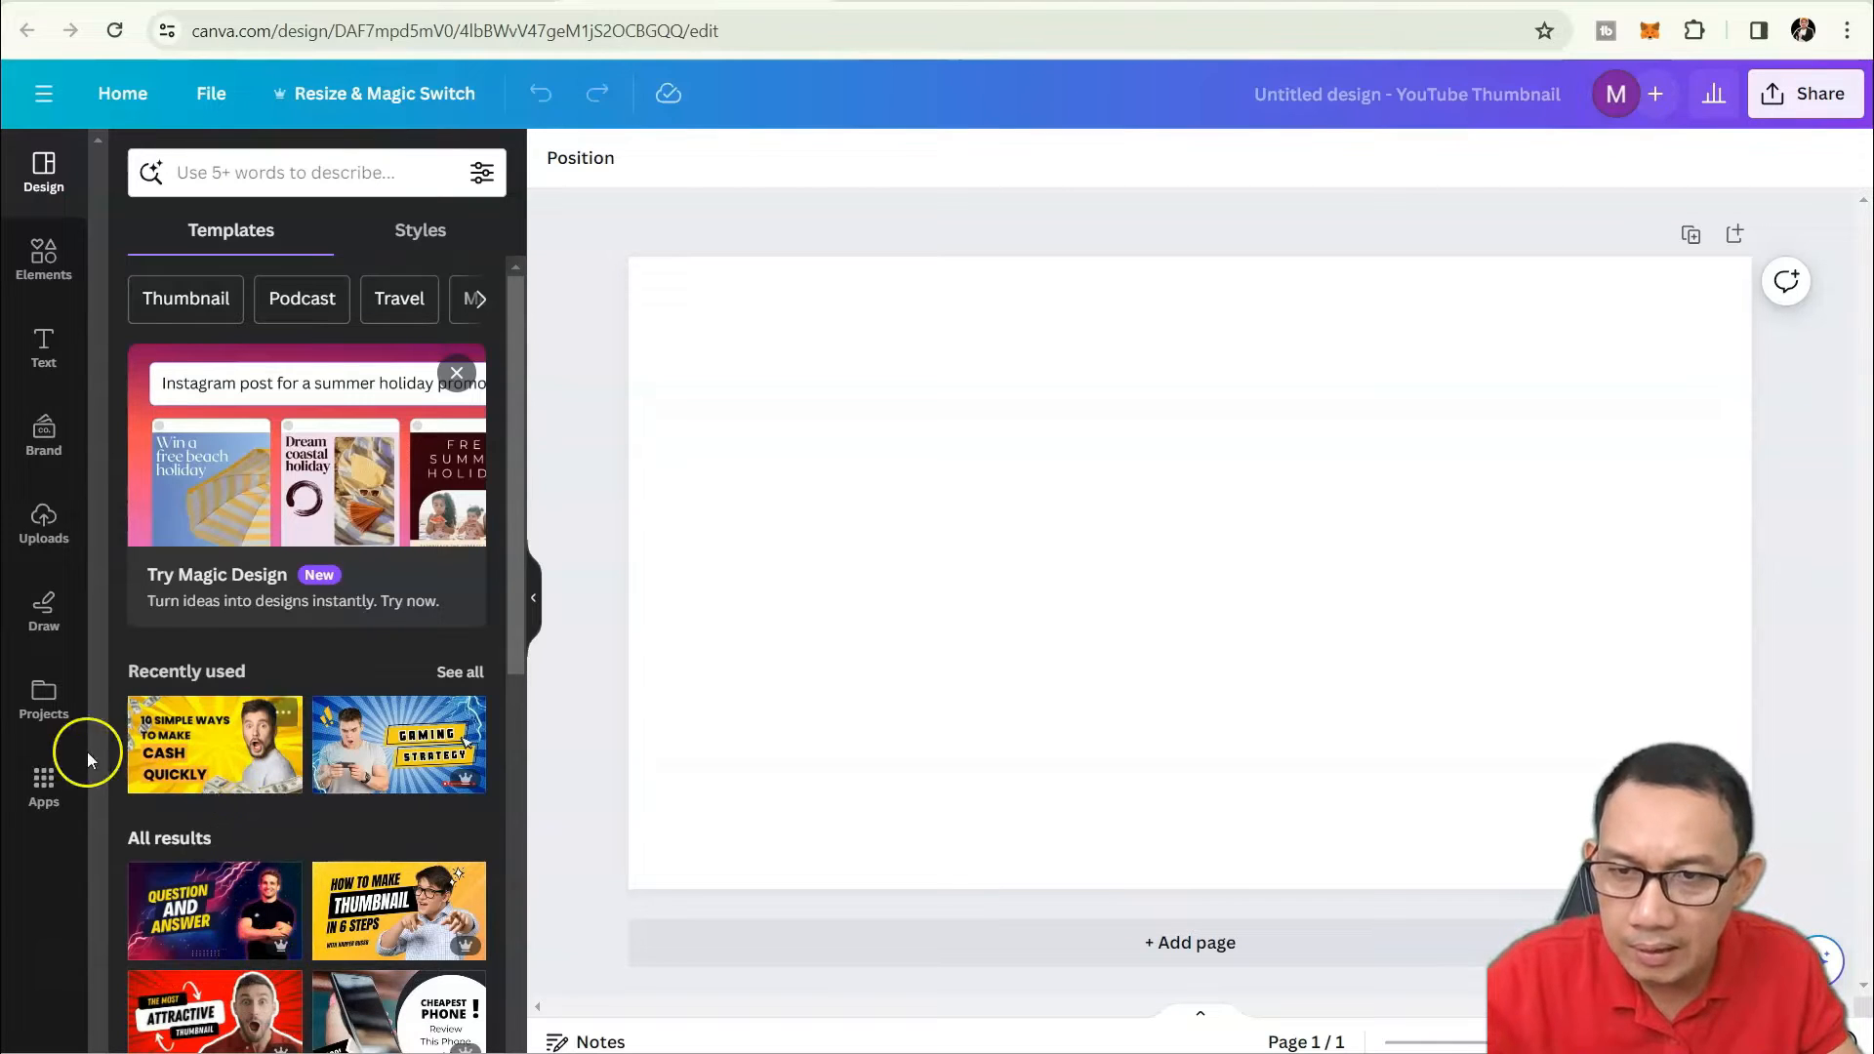
{"action": "left_click", "coordinate": [371, 749]}
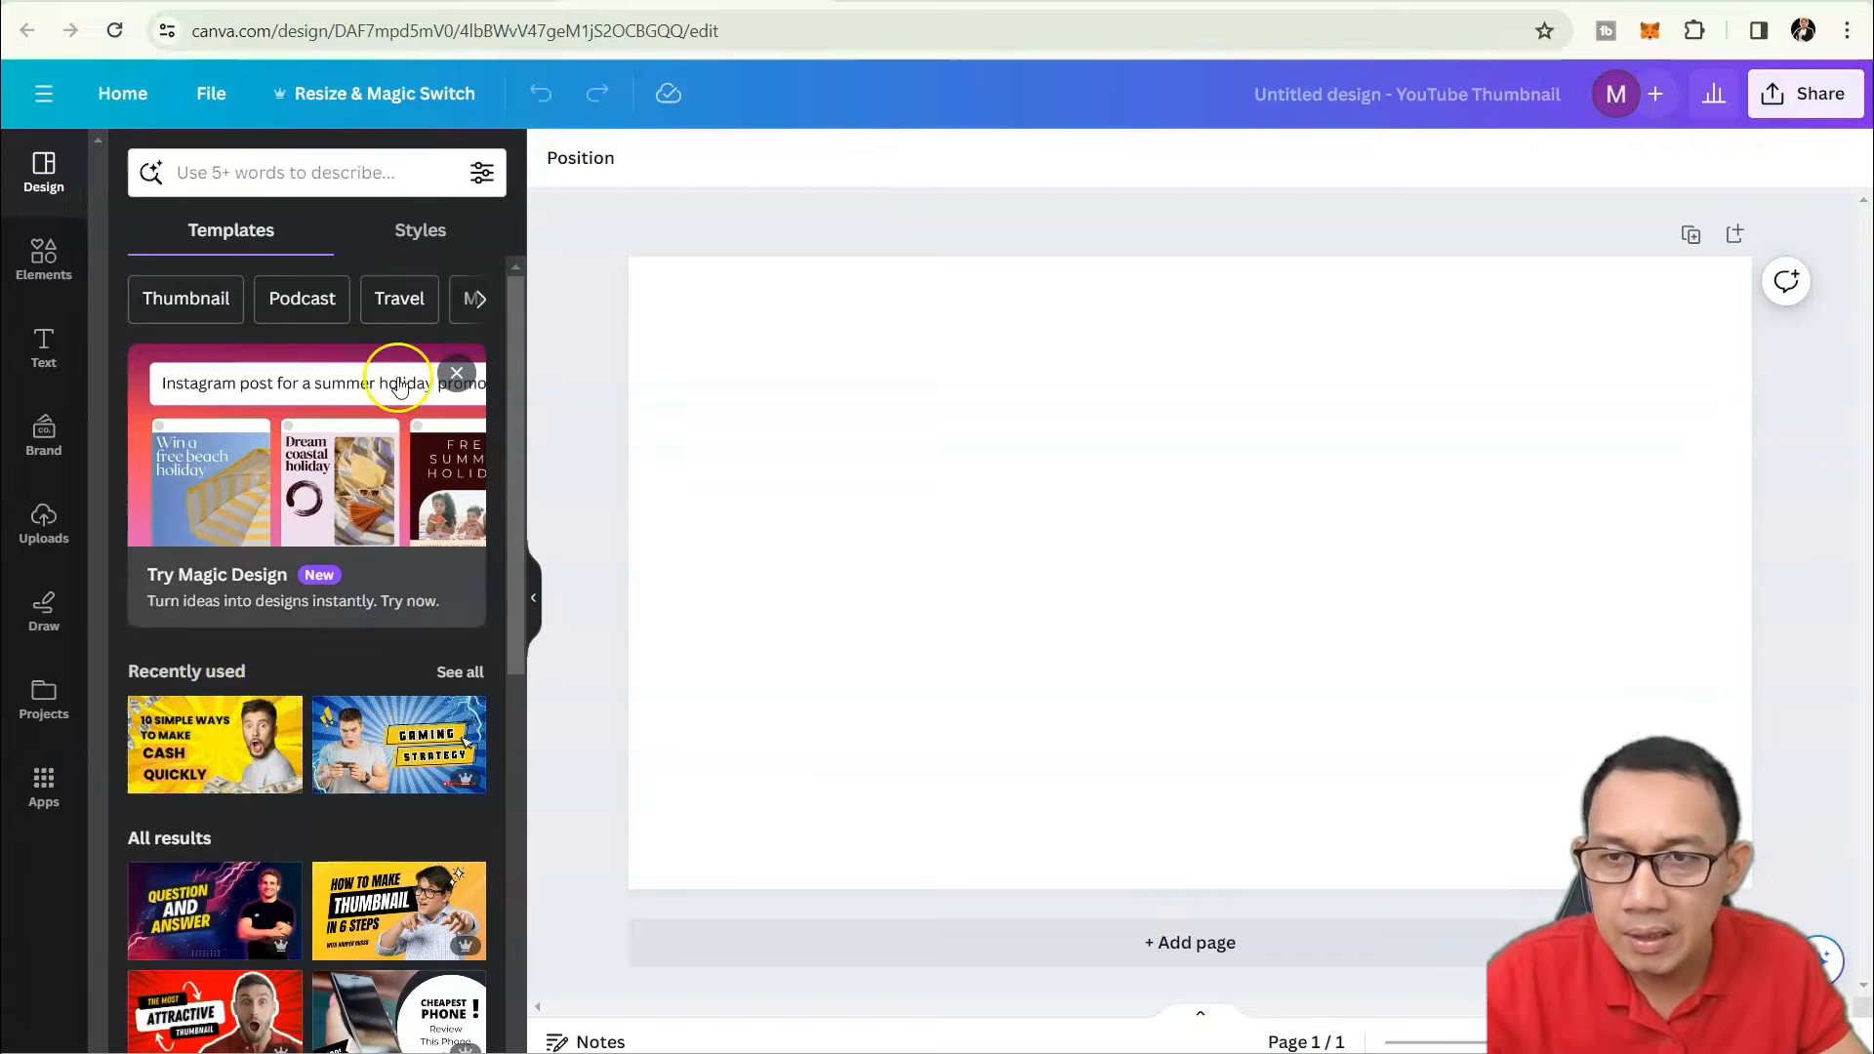
{"action": "left_click", "coordinate": [255, 173]}
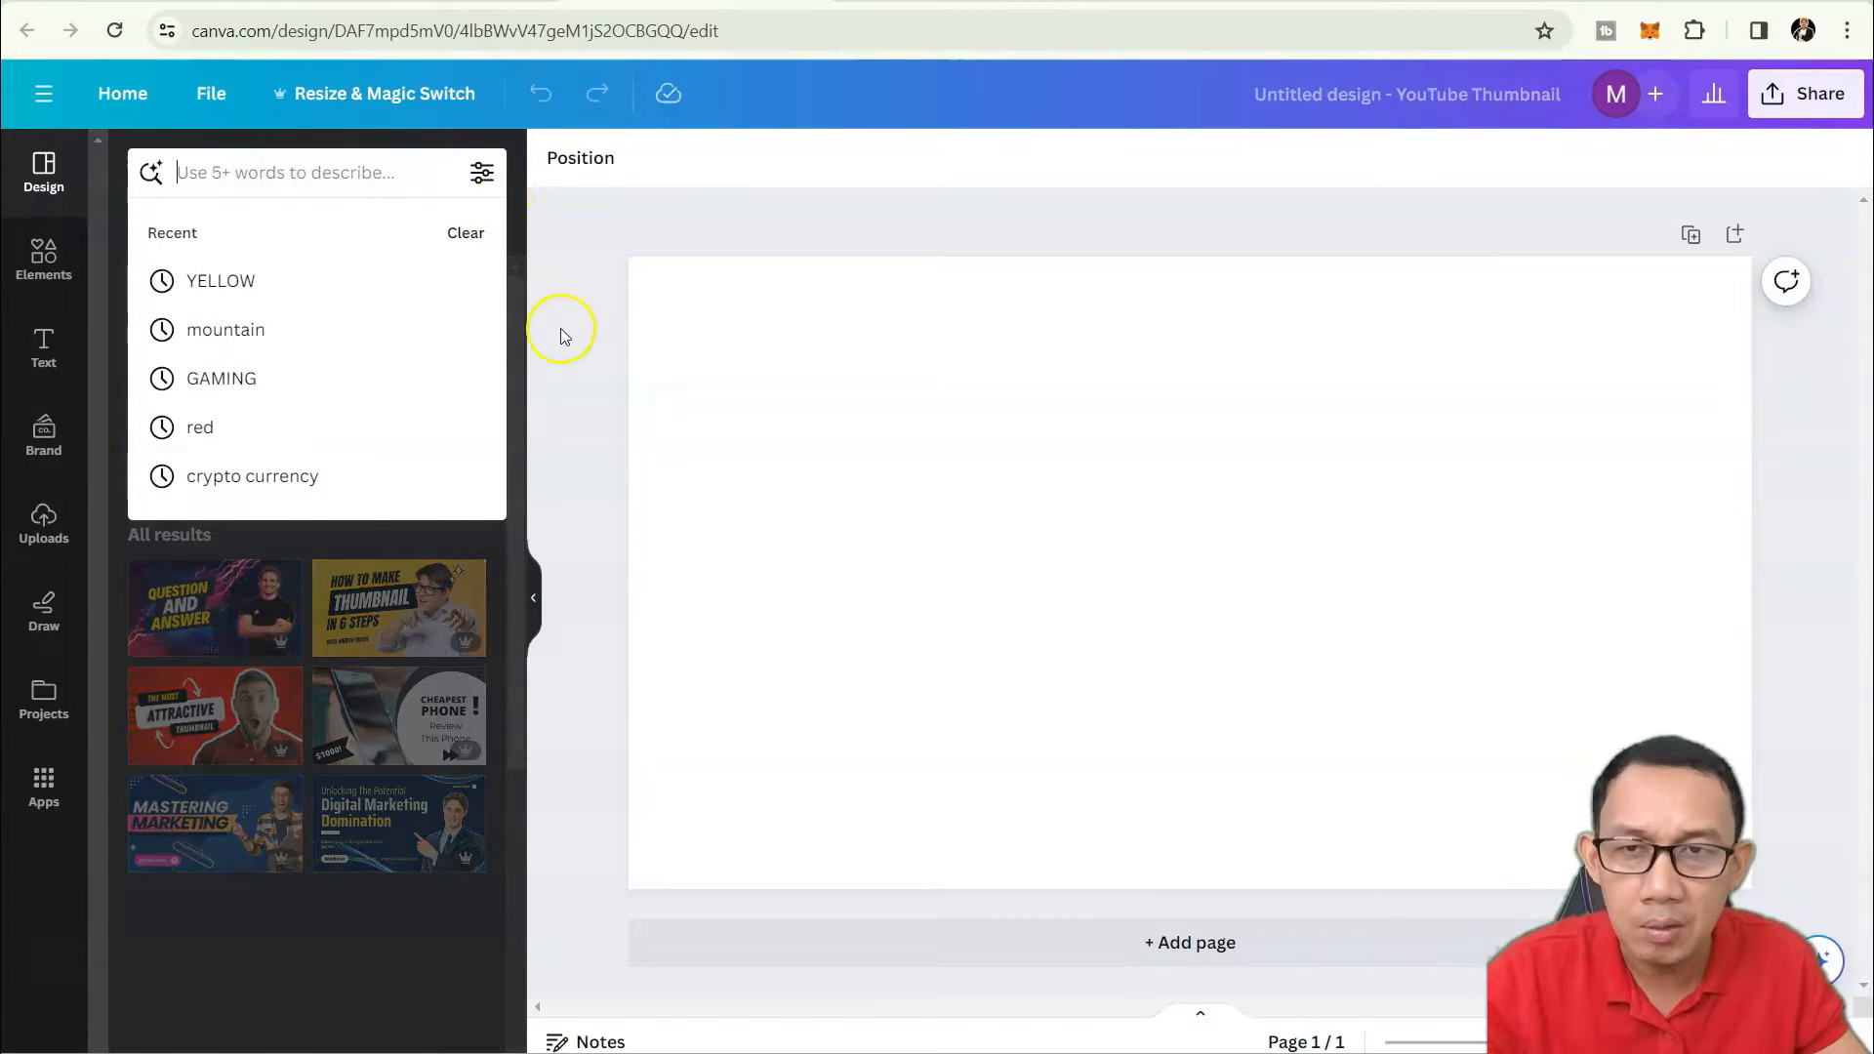
{"action": "left_click", "coordinate": [599, 368]}
{"action": "left_click", "coordinate": [363, 186]}
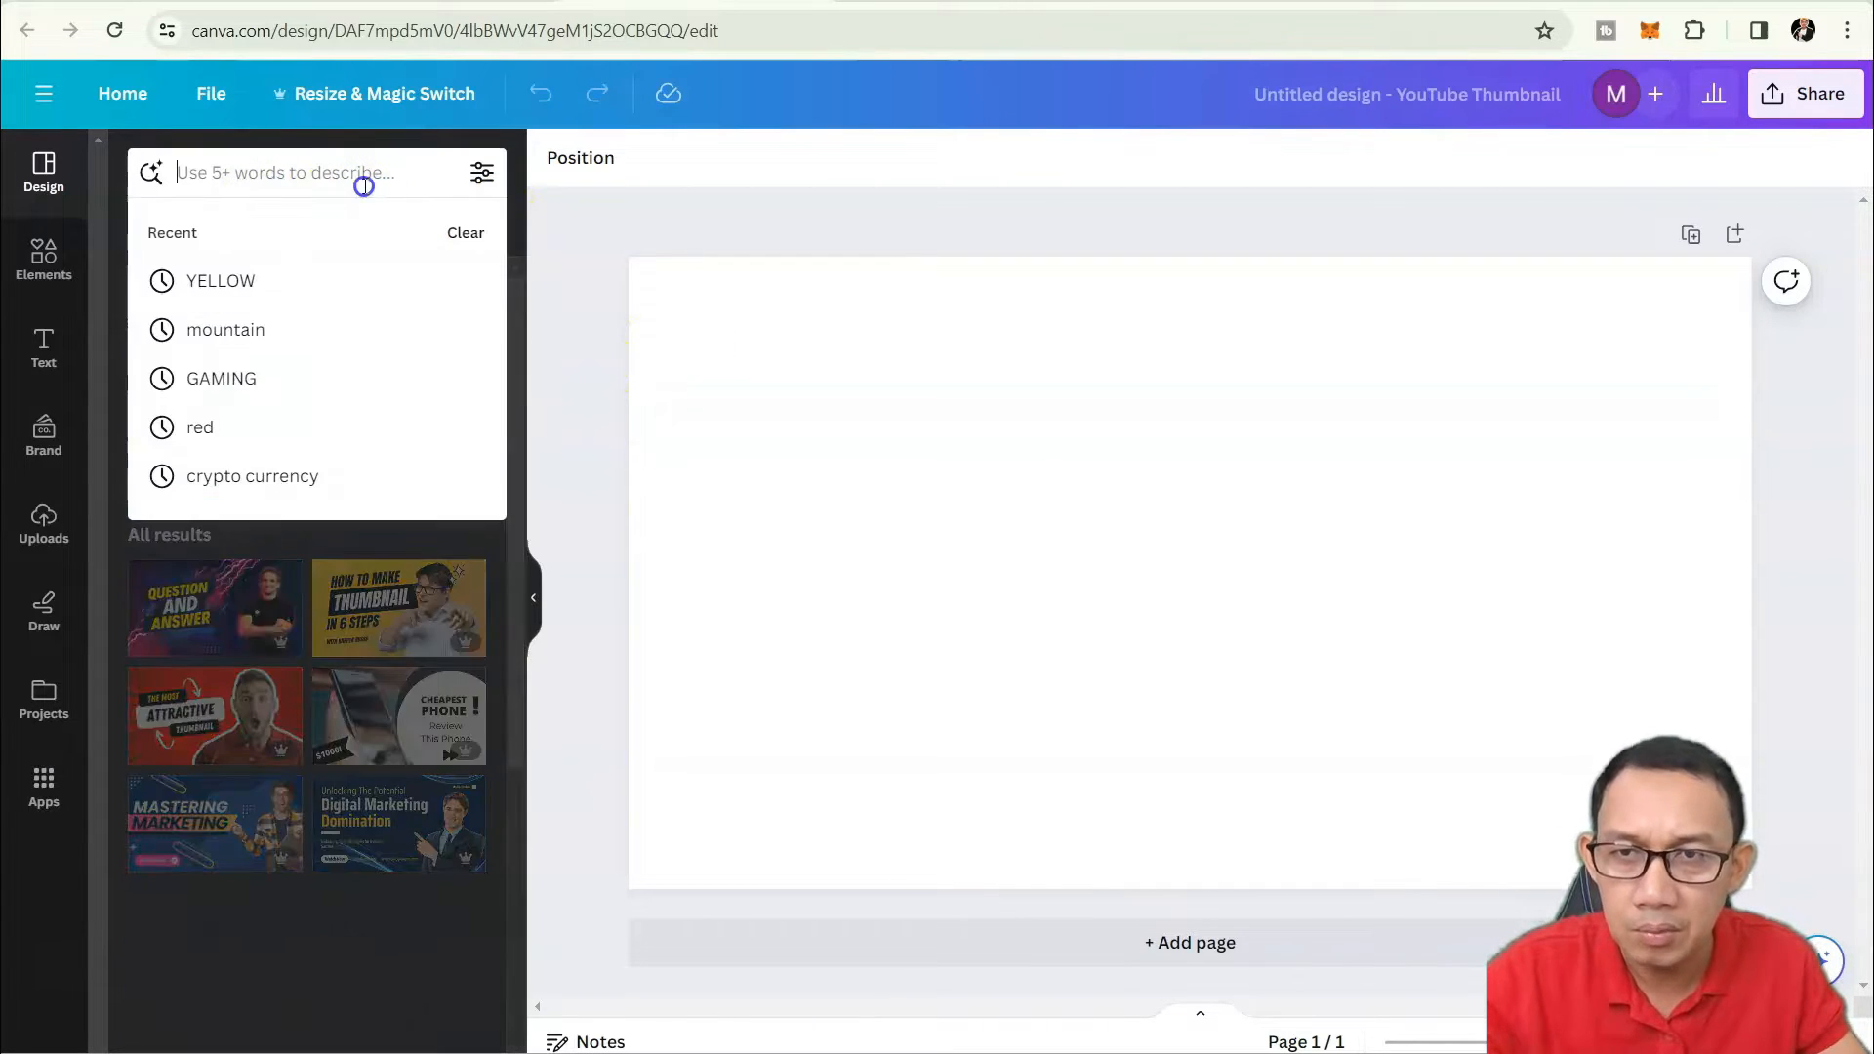
{"action": "left_click", "coordinate": [564, 364]}
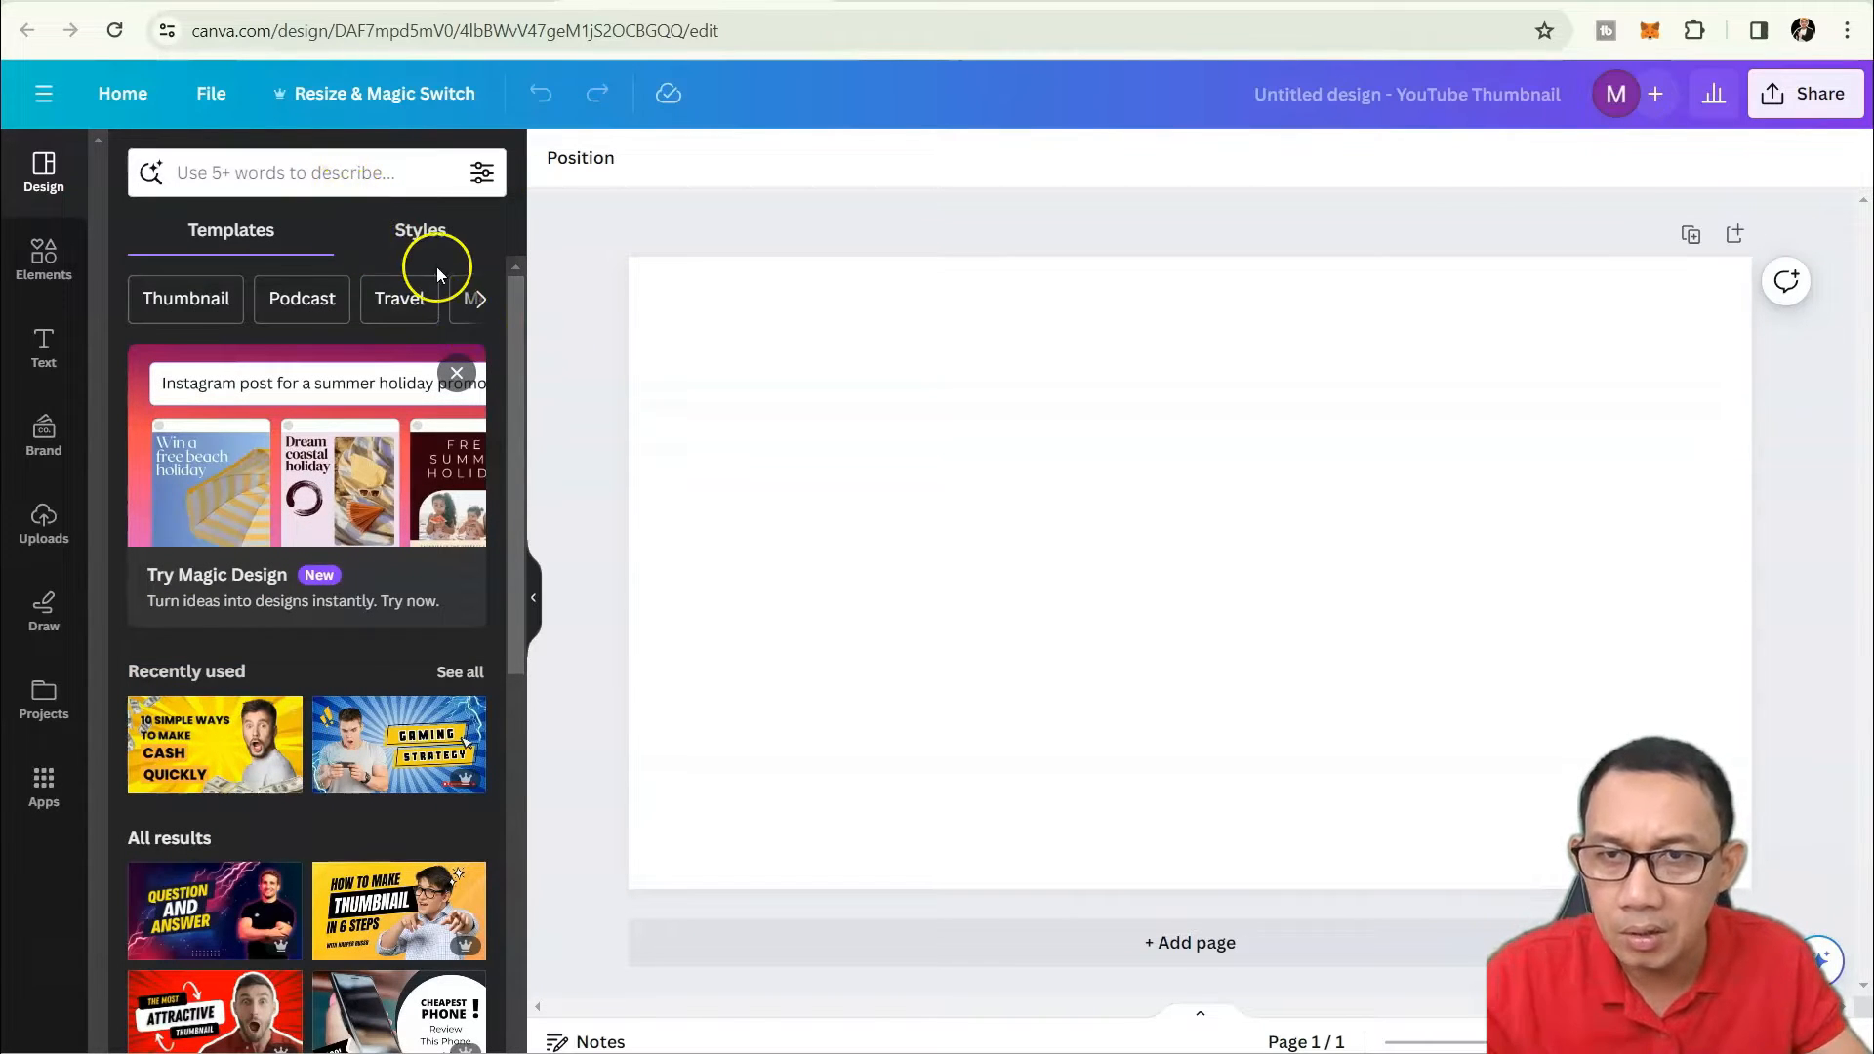
Preview the Styles palettes, return to Templates and type 'yello' into the search.
{"action": "left_click", "coordinate": [419, 239]}
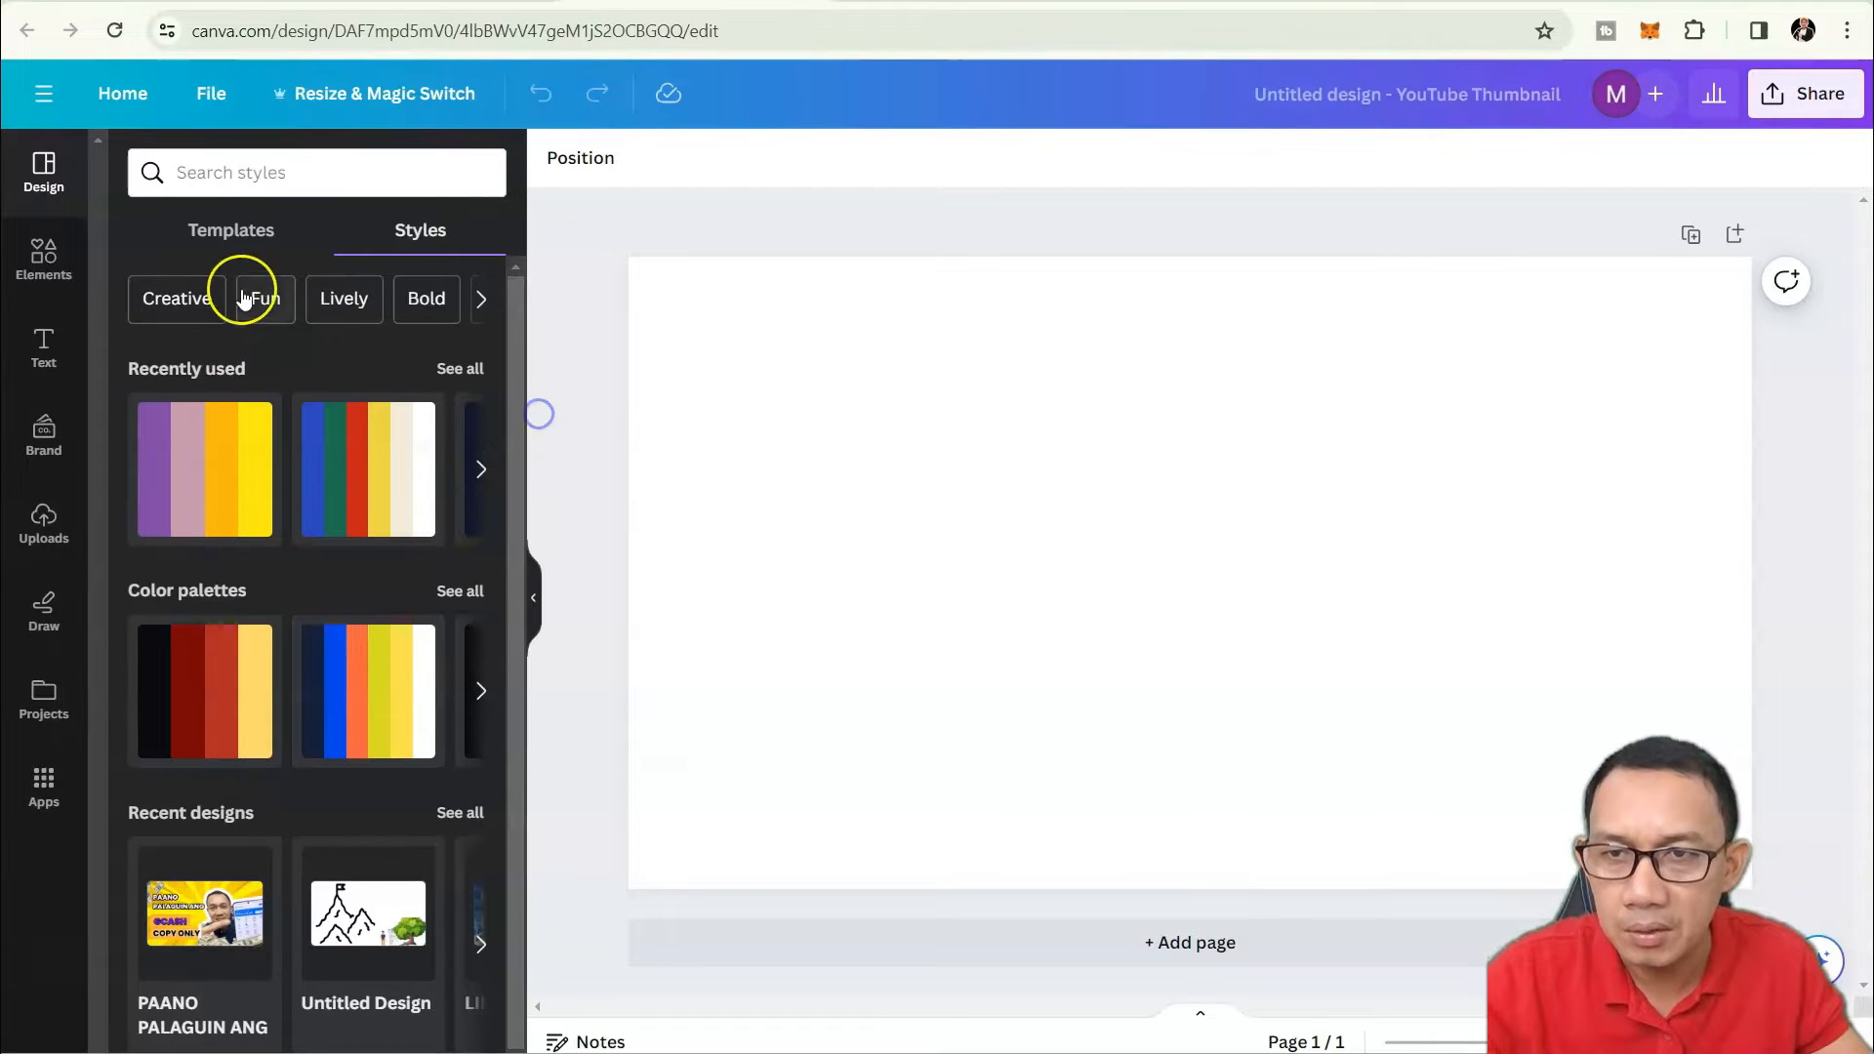
{"action": "left_click", "coordinate": [237, 246]}
{"action": "left_click", "coordinate": [294, 175]}
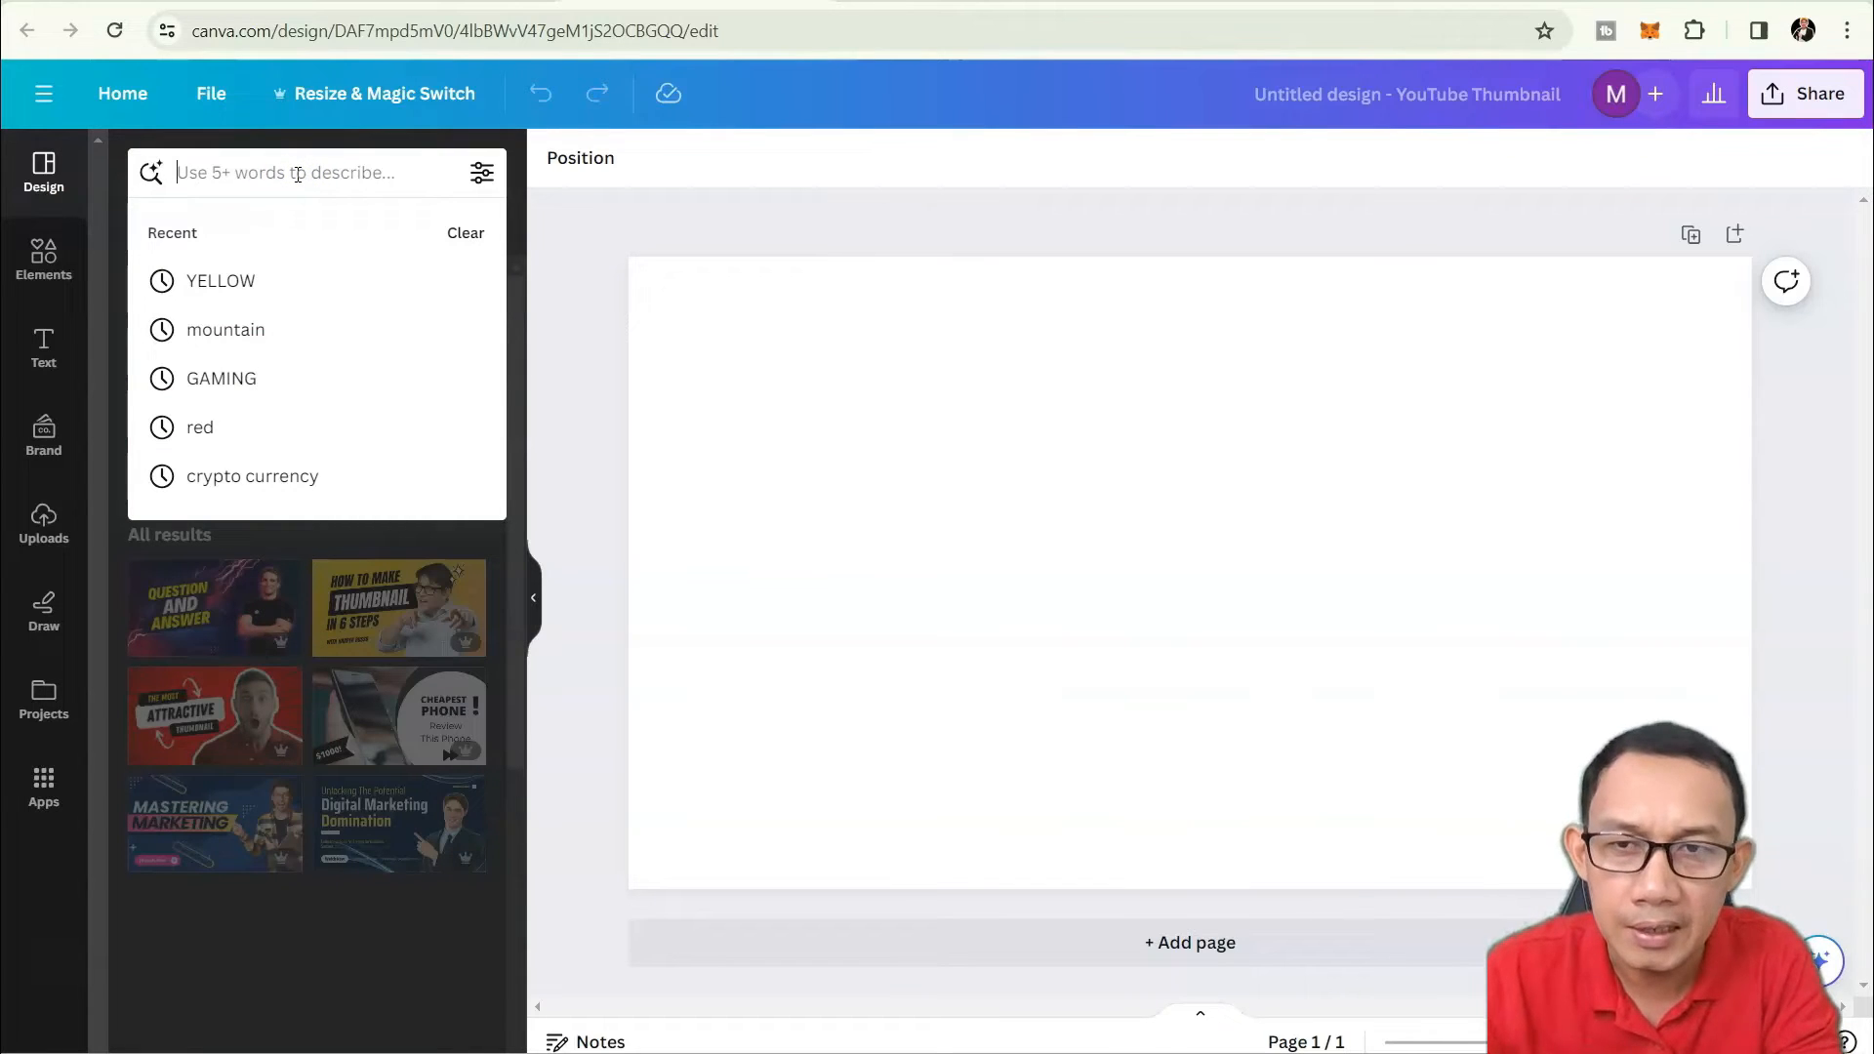
{"action": "type", "text": "yello"}
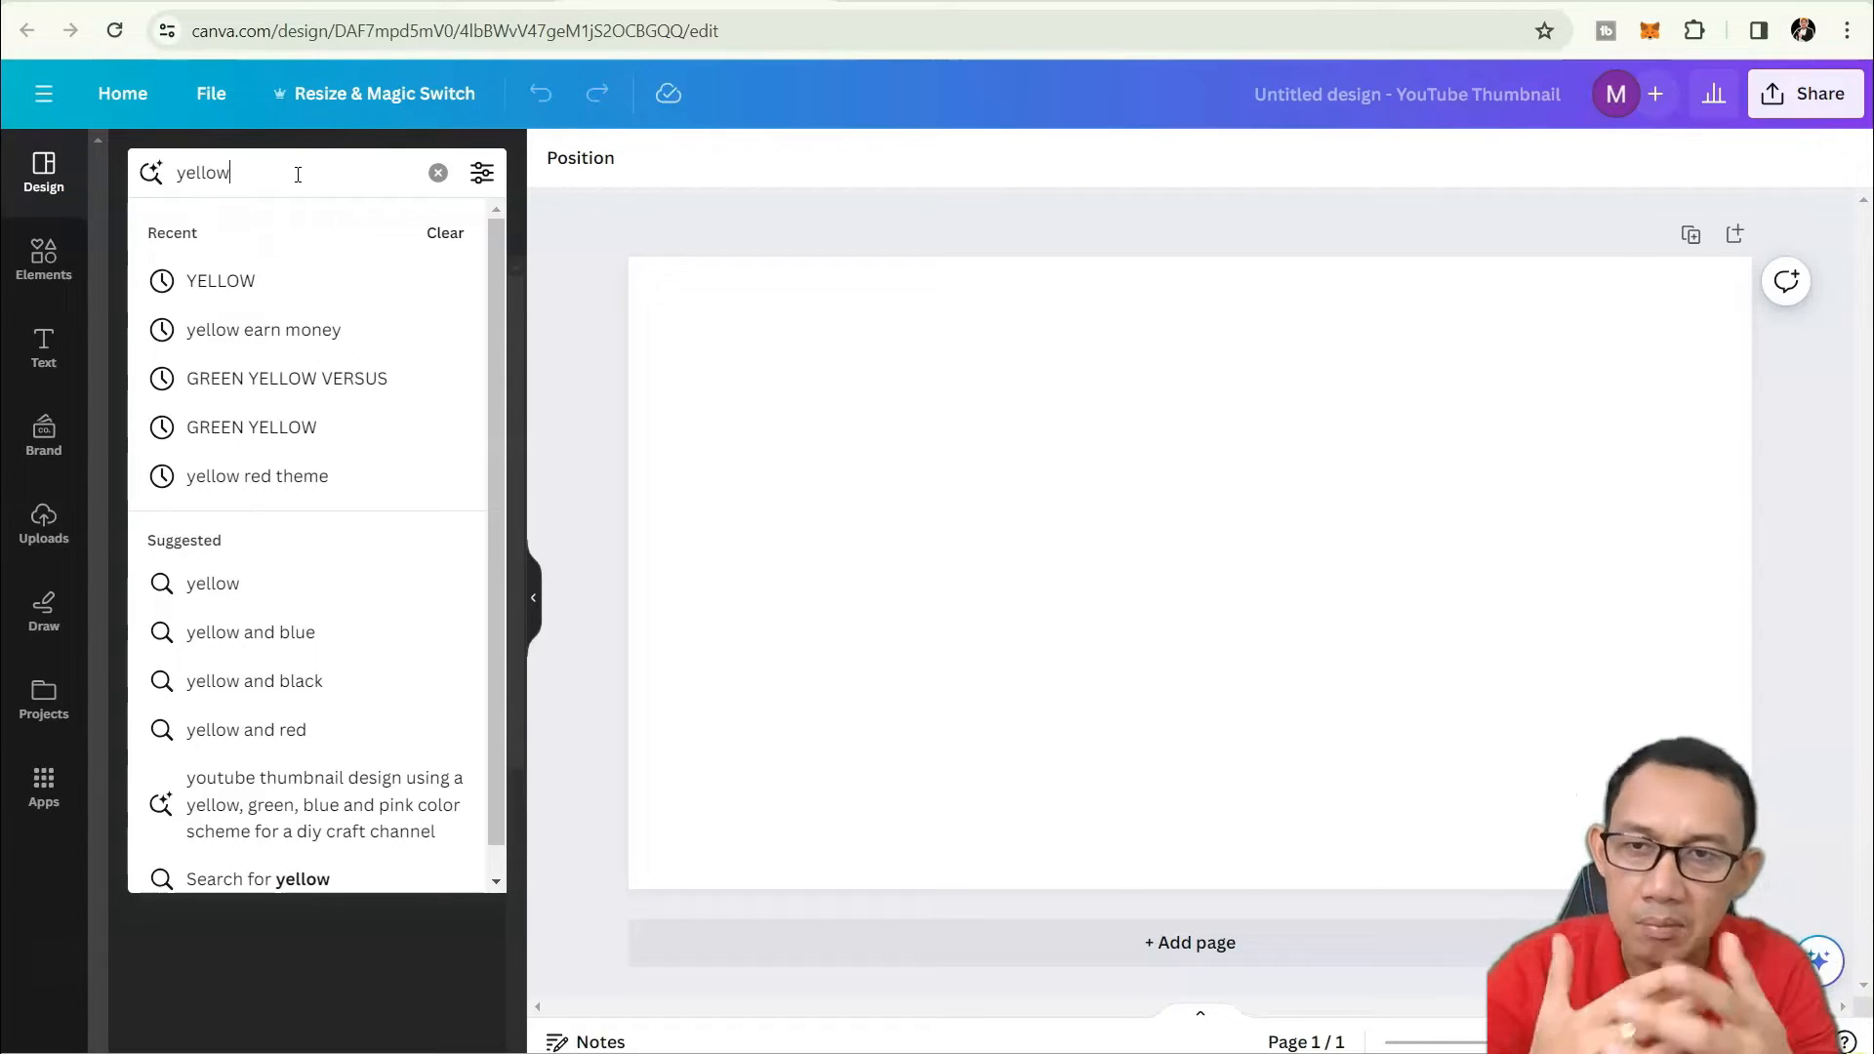
Search templates for 'yellow and red' and scroll through the matching thumbnails.
{"action": "type", "text": "w"}
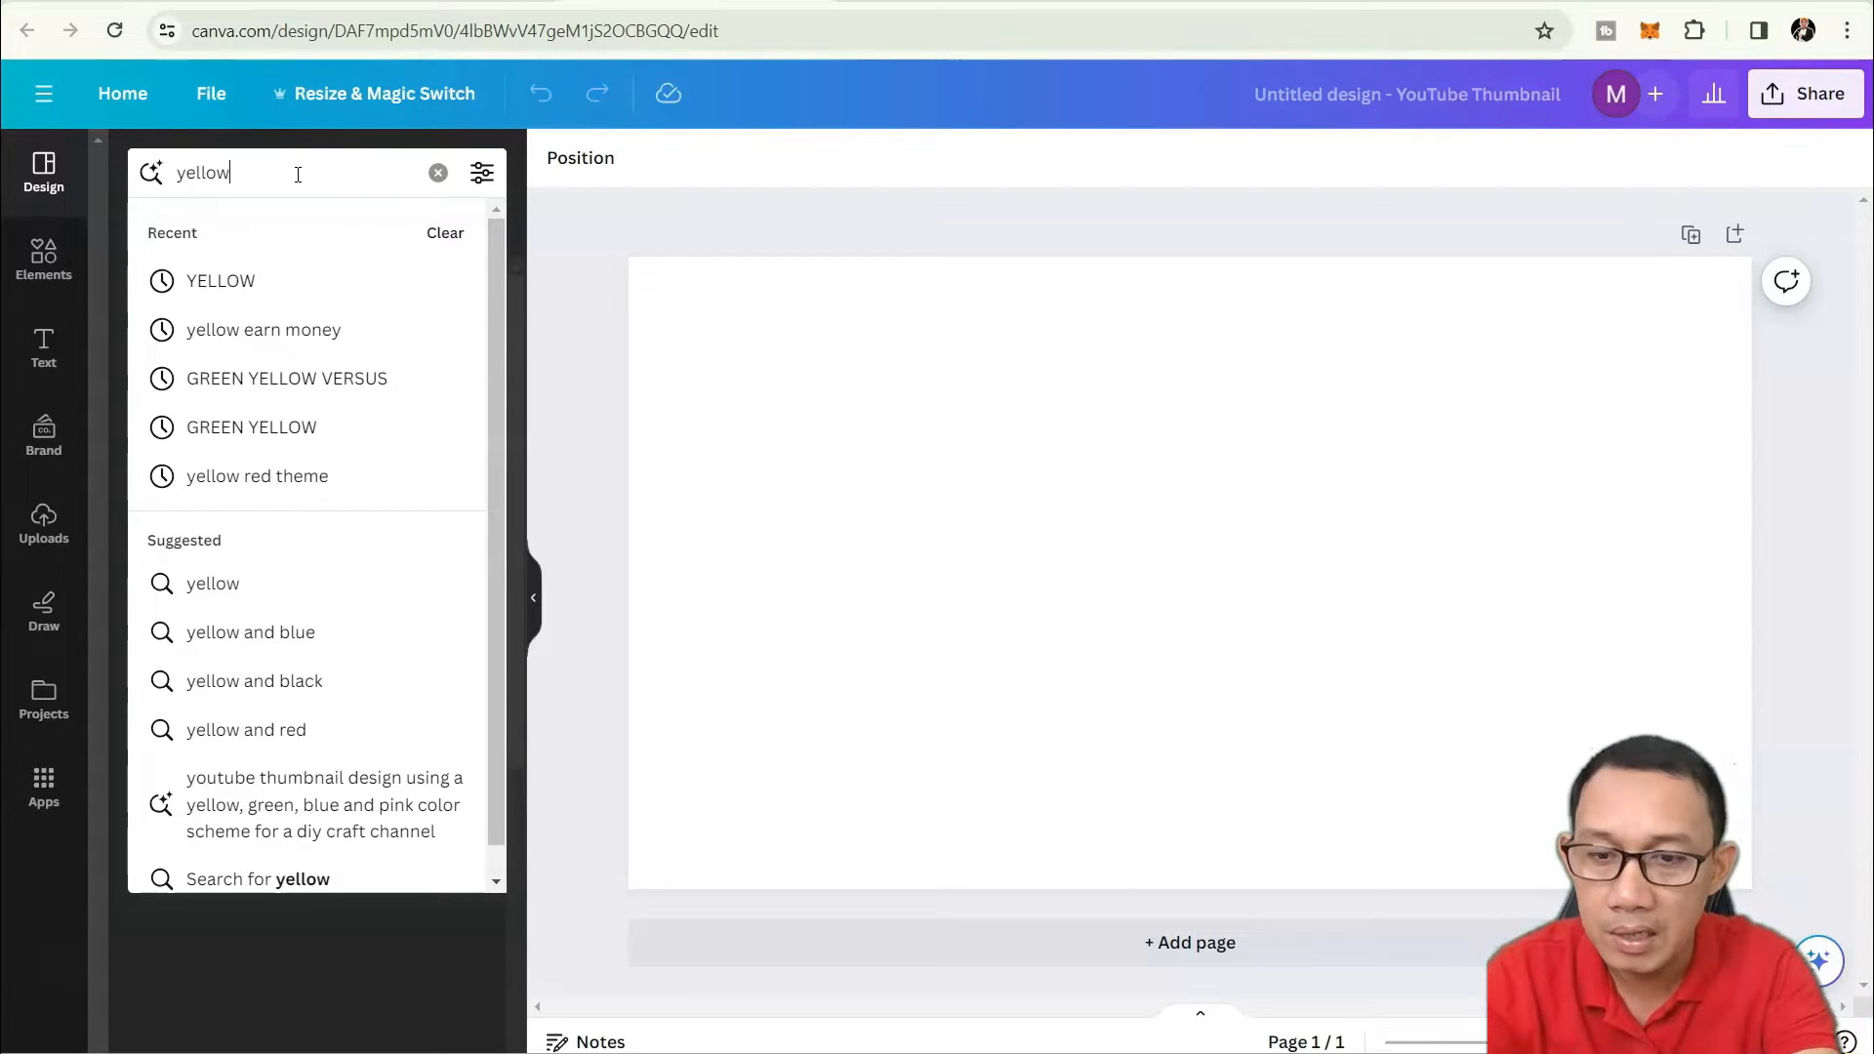
{"action": "type", "text": " and re"}
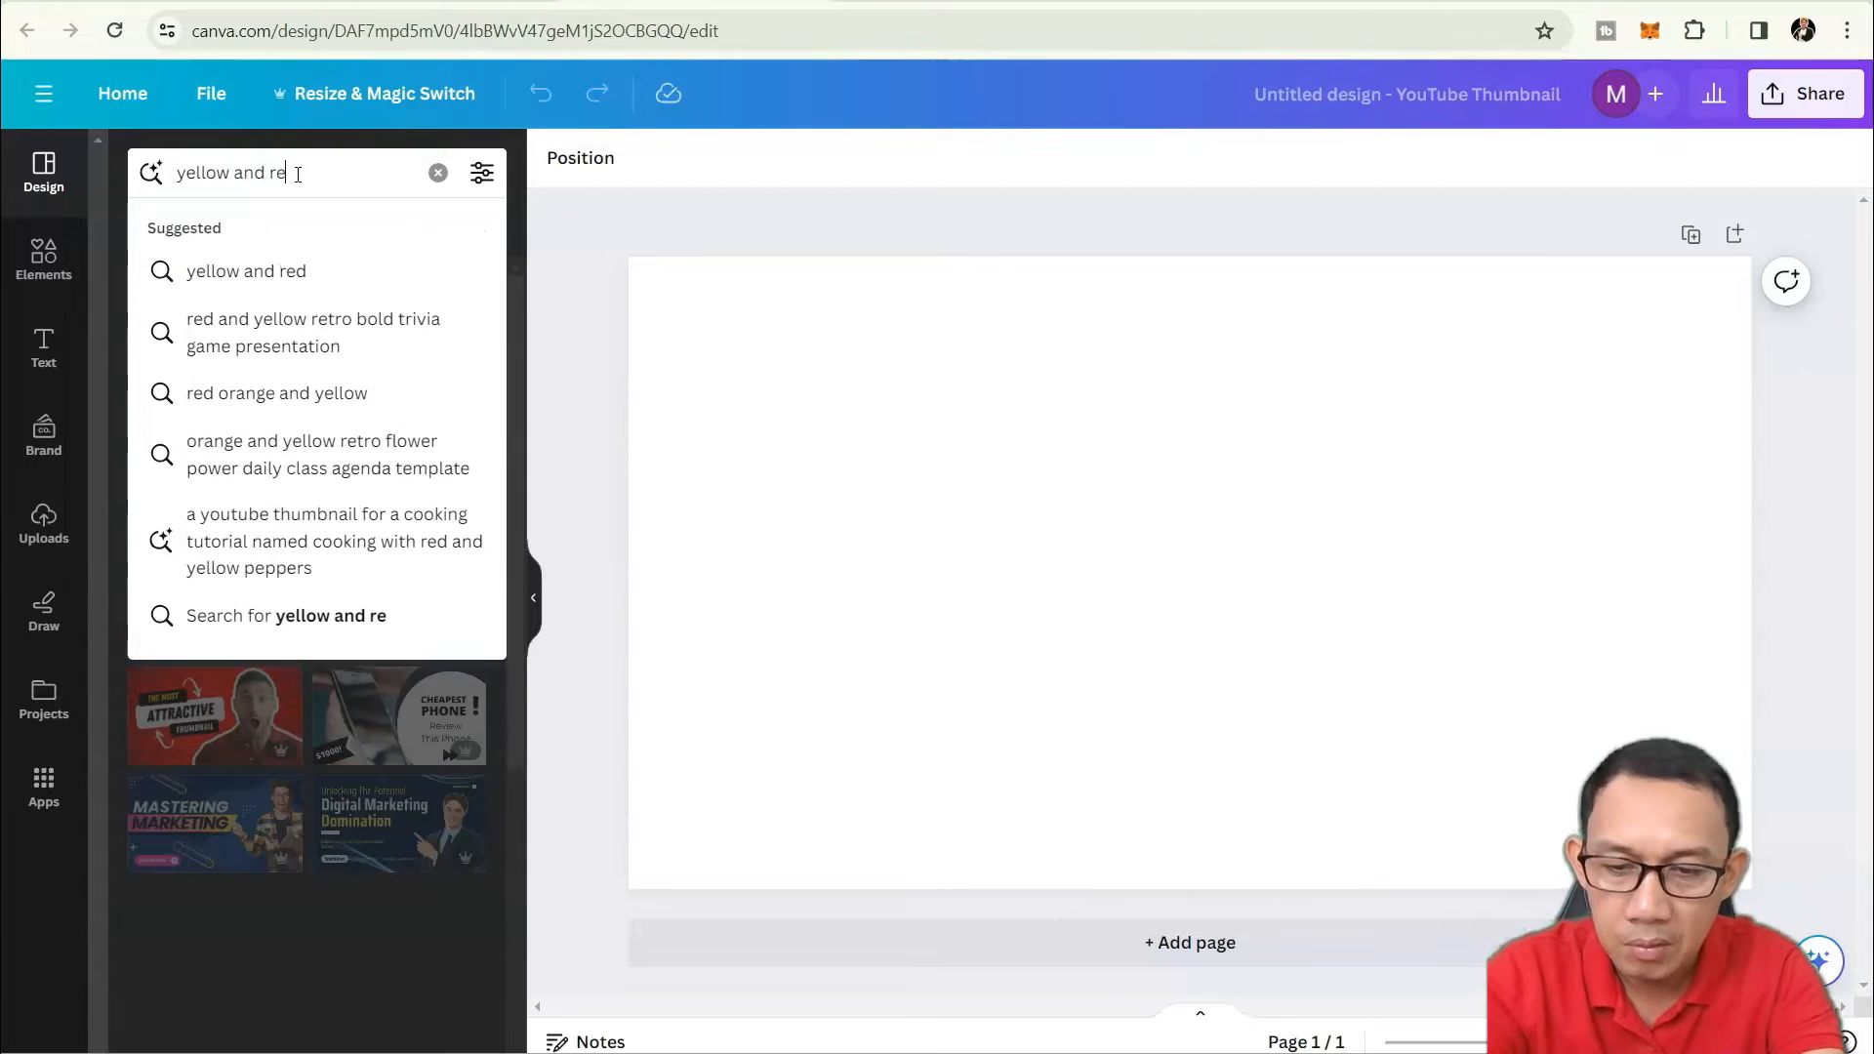
{"action": "type", "text": "d"}
{"action": "key", "text": "Return"}
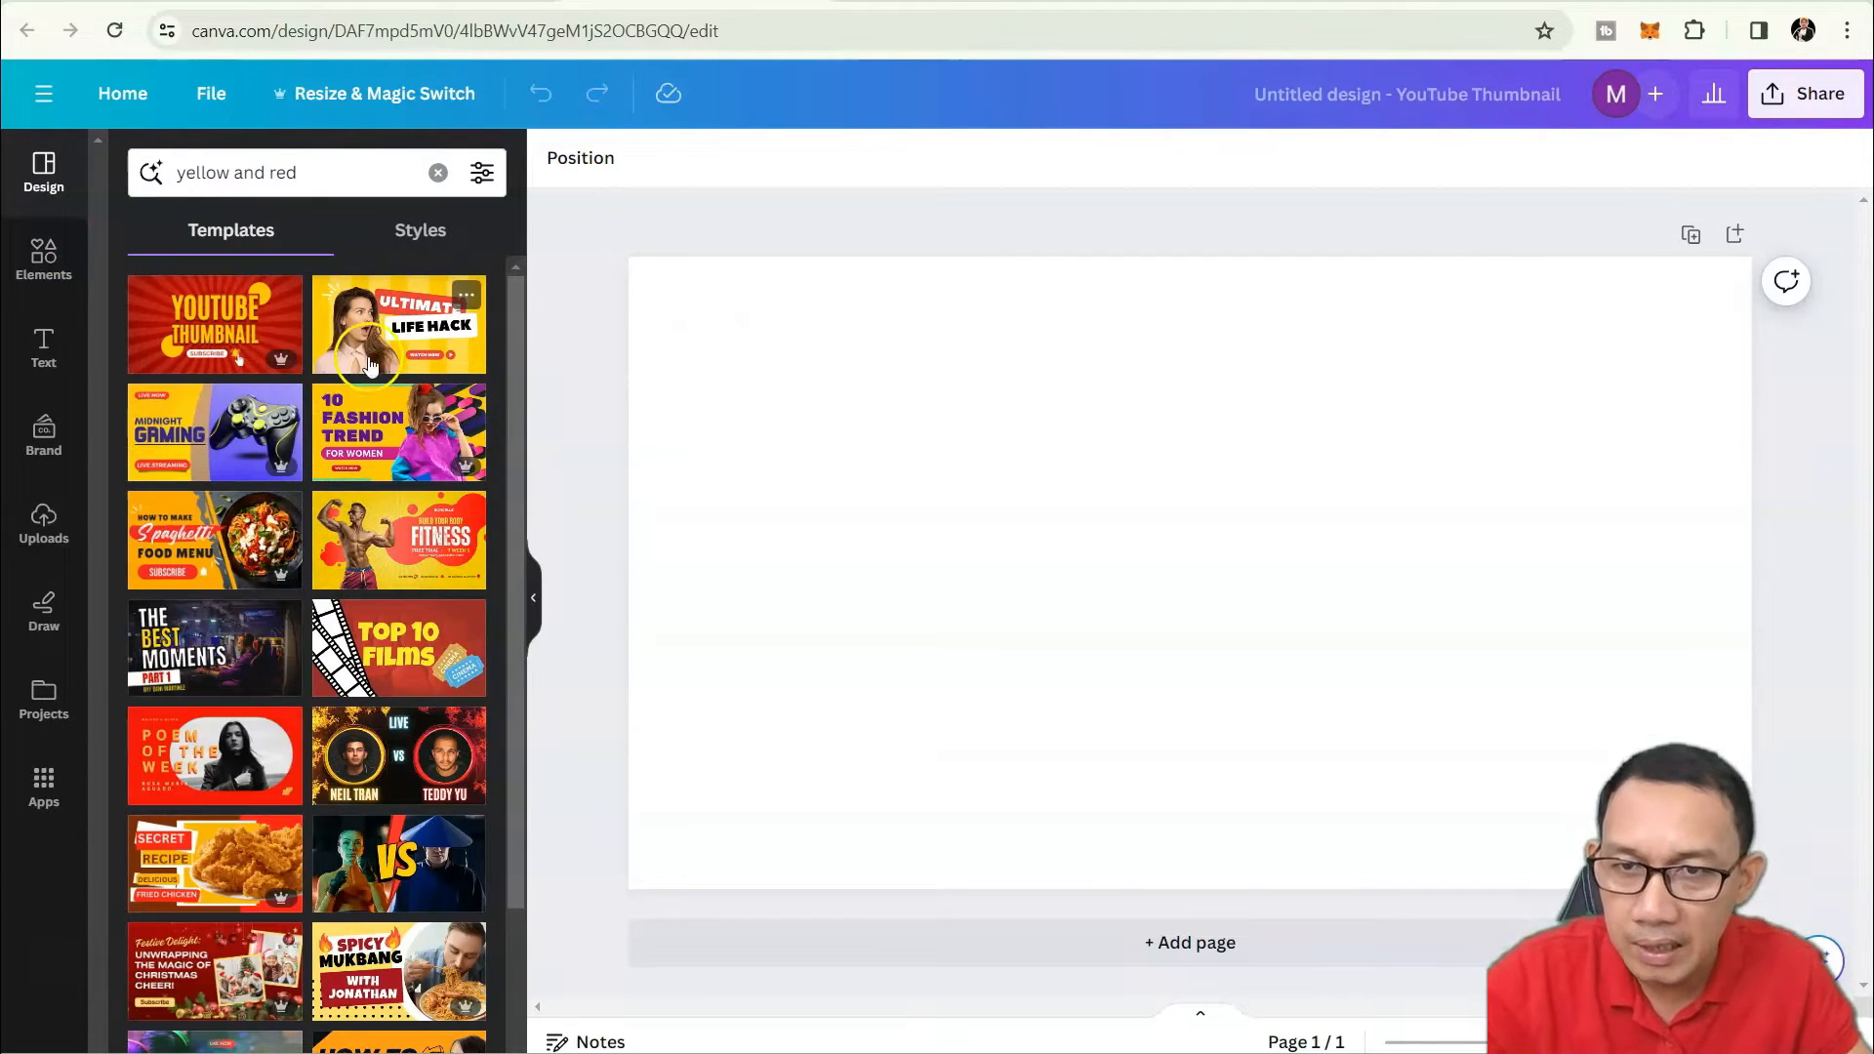
{"action": "mouse_move", "coordinate": [275, 366]}
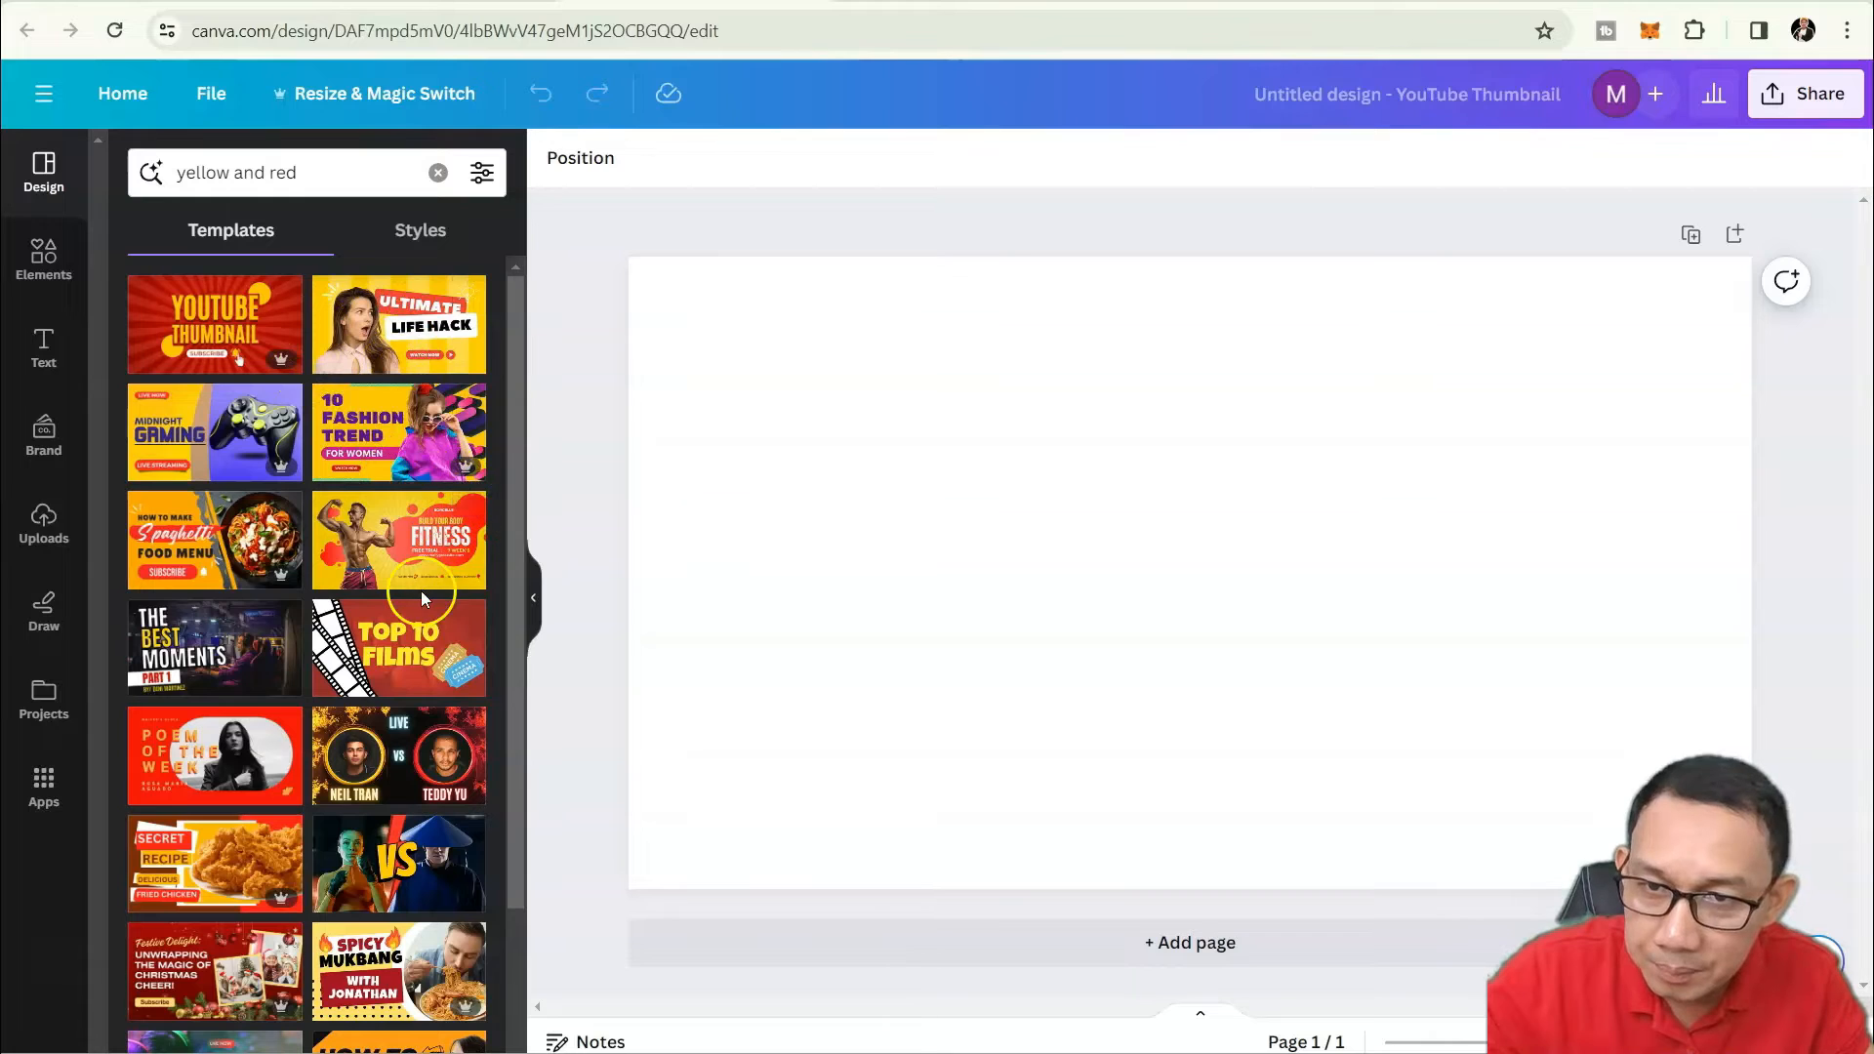
{"action": "scroll", "coordinate": [430, 580], "scroll_direction": "down", "scroll_amount": 1}
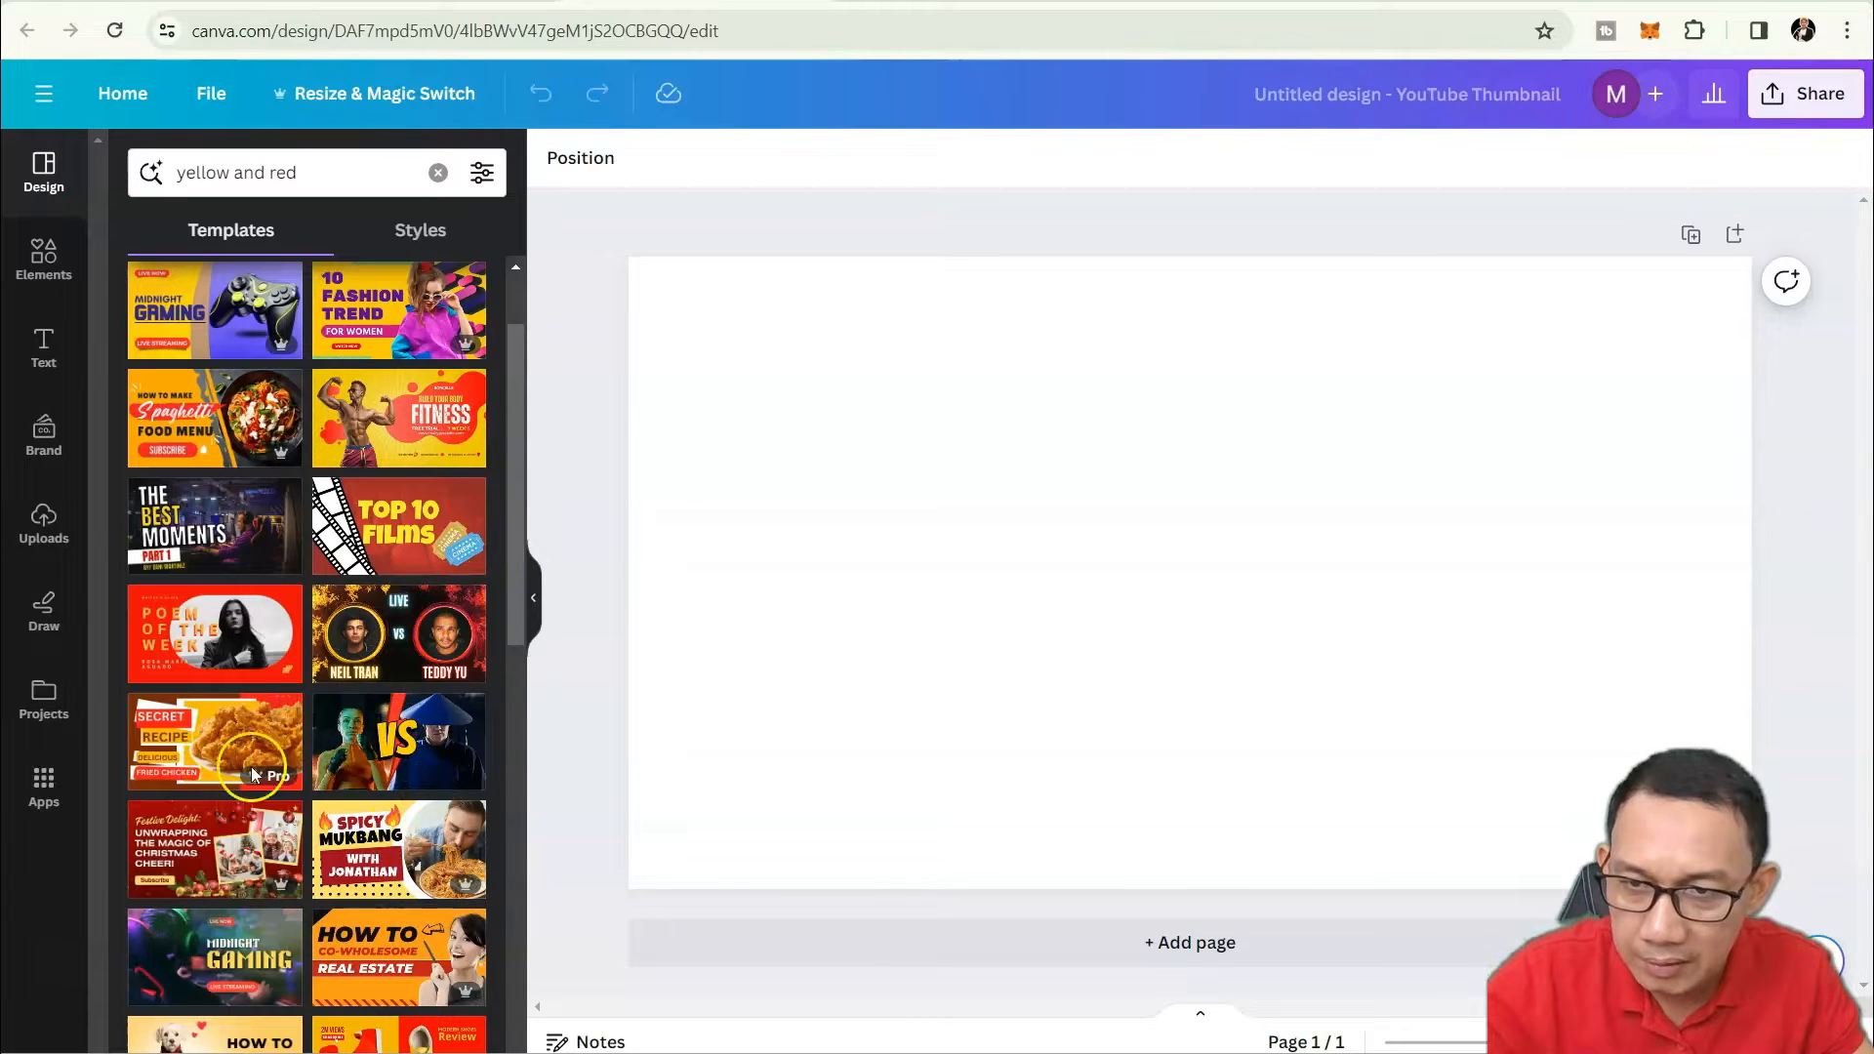
{"action": "scroll", "coordinate": [426, 703], "scroll_direction": "down", "scroll_amount": 15}
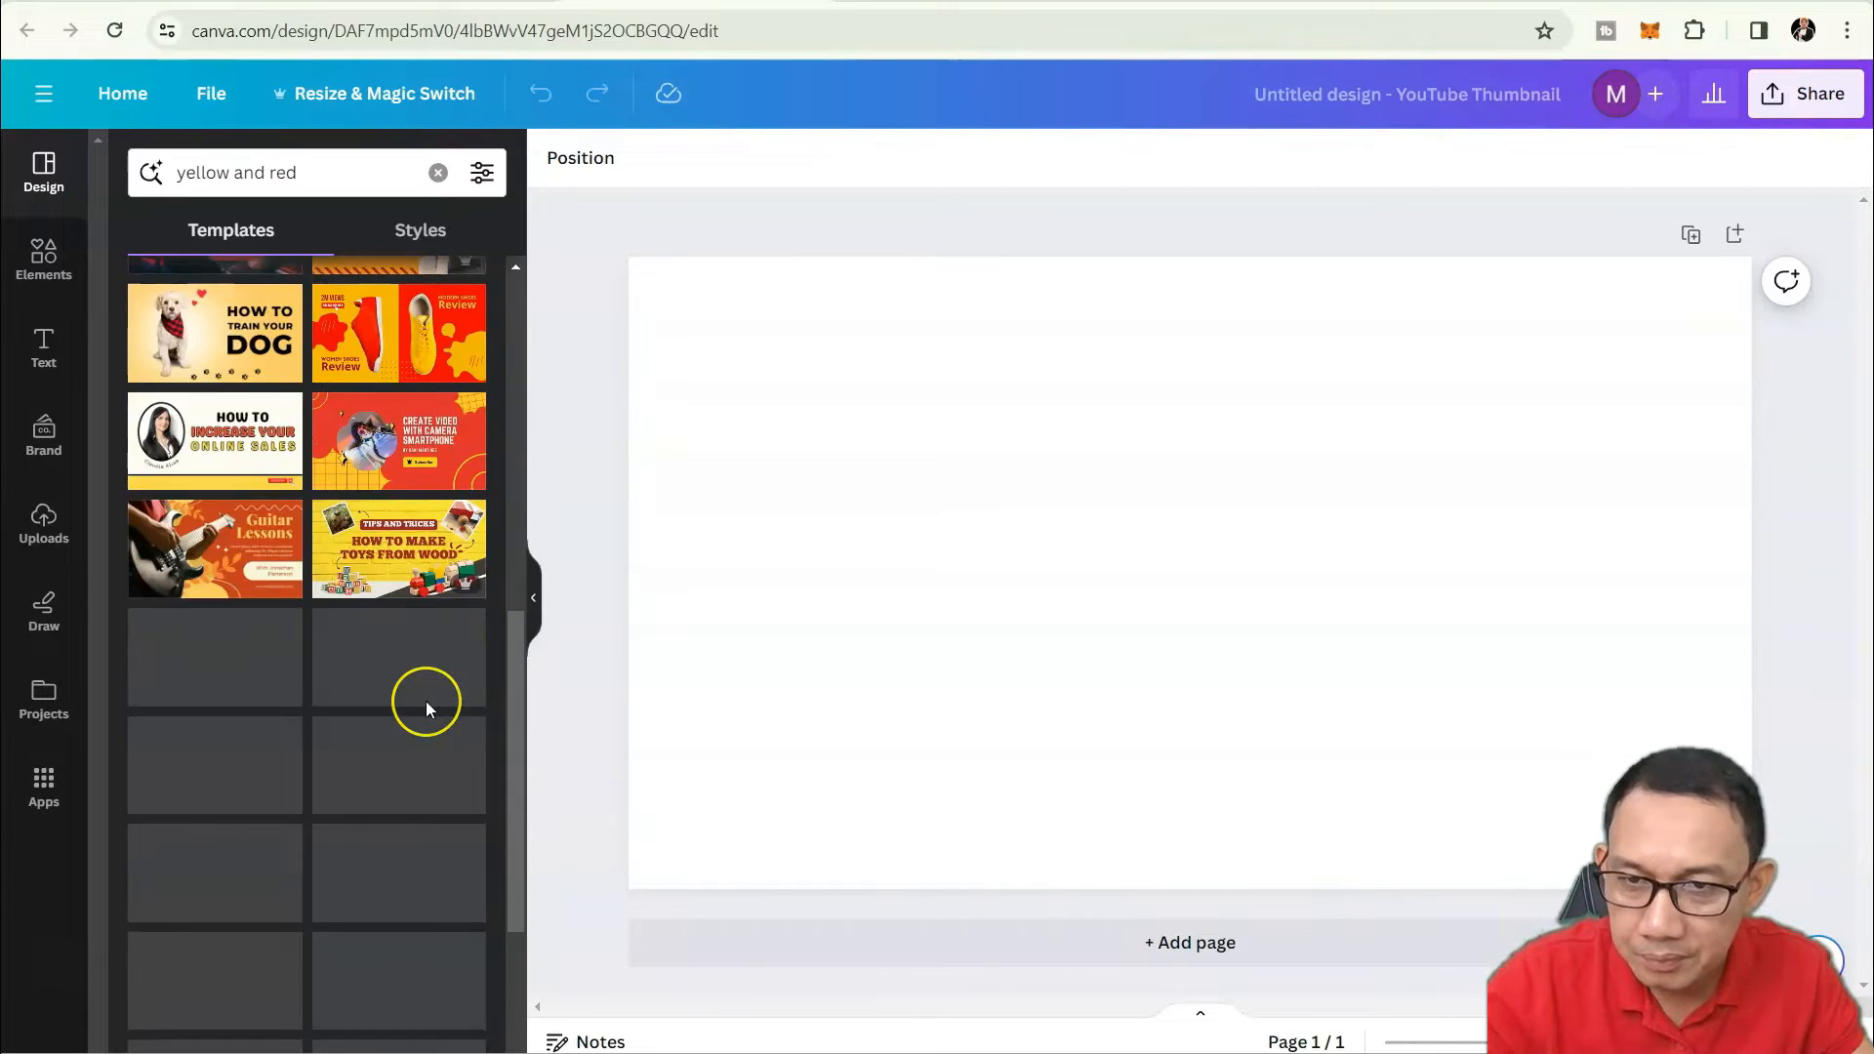
{"action": "scroll", "coordinate": [427, 706], "scroll_direction": "down", "scroll_amount": 2}
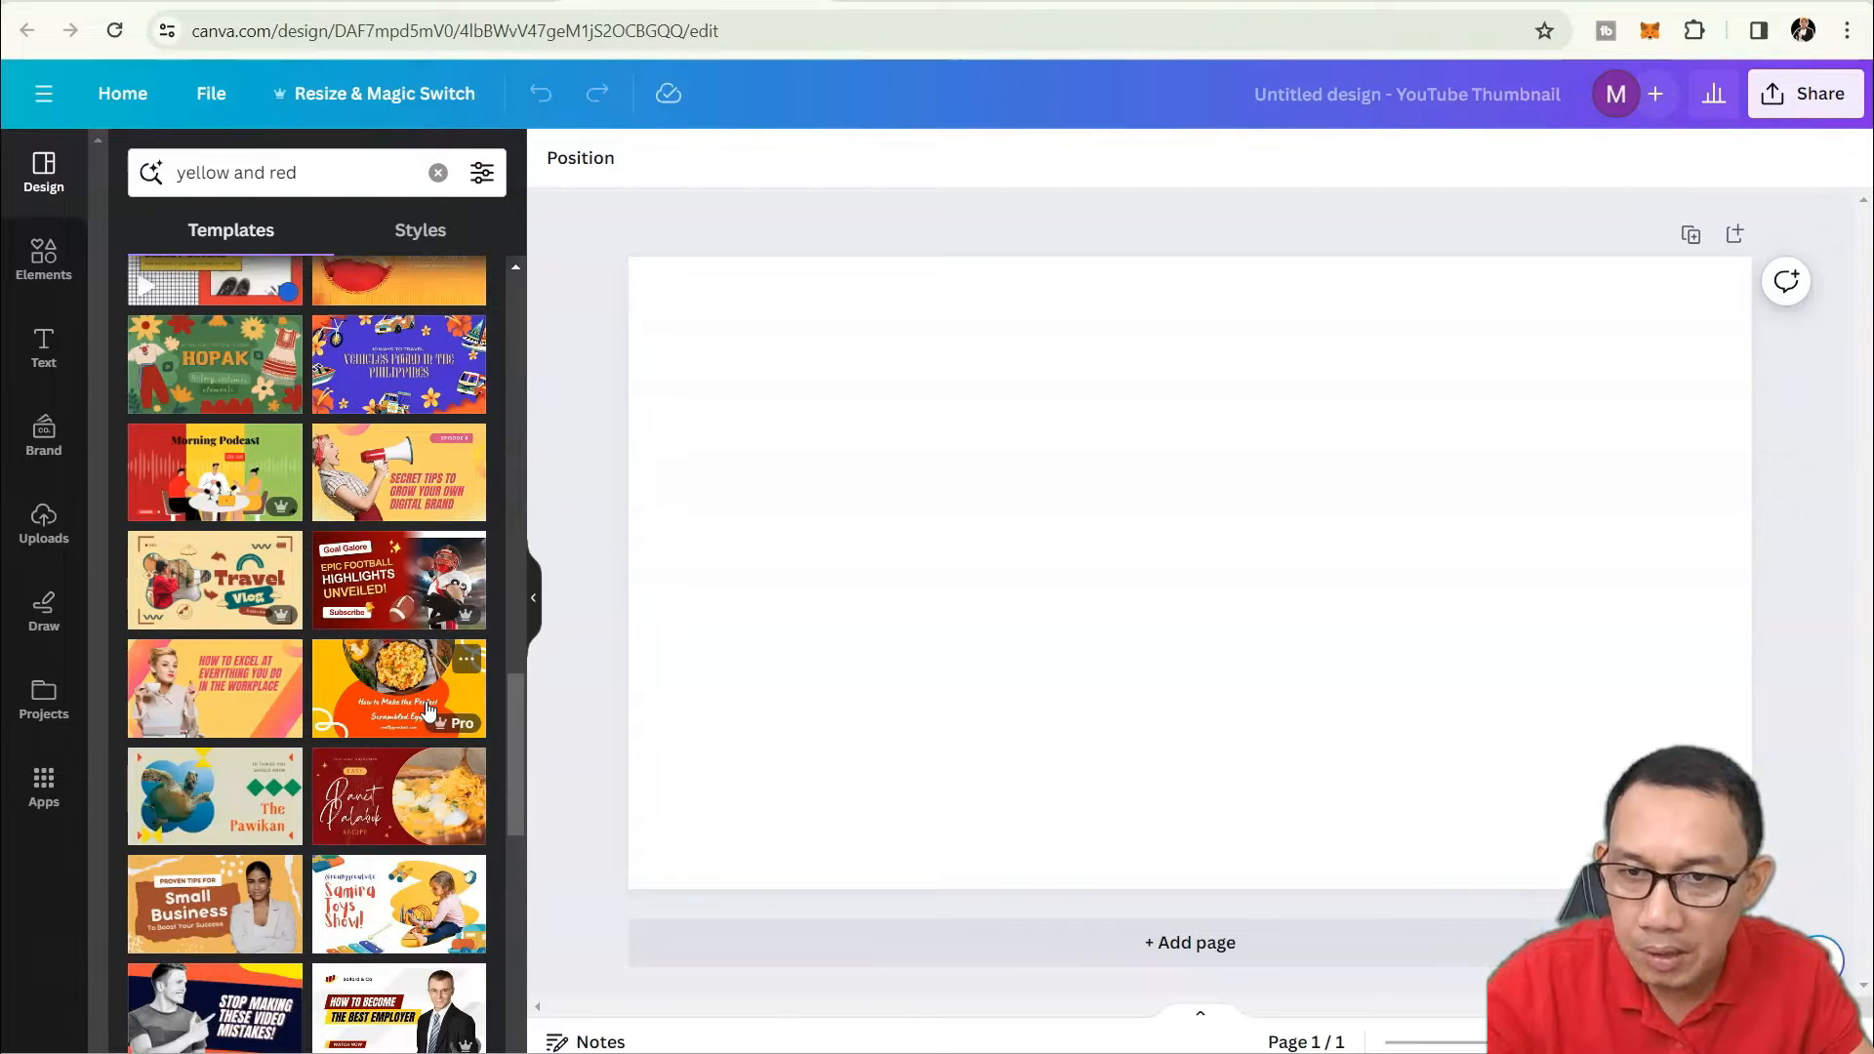
{"action": "scroll", "coordinate": [426, 710], "scroll_direction": "up", "scroll_amount": 3}
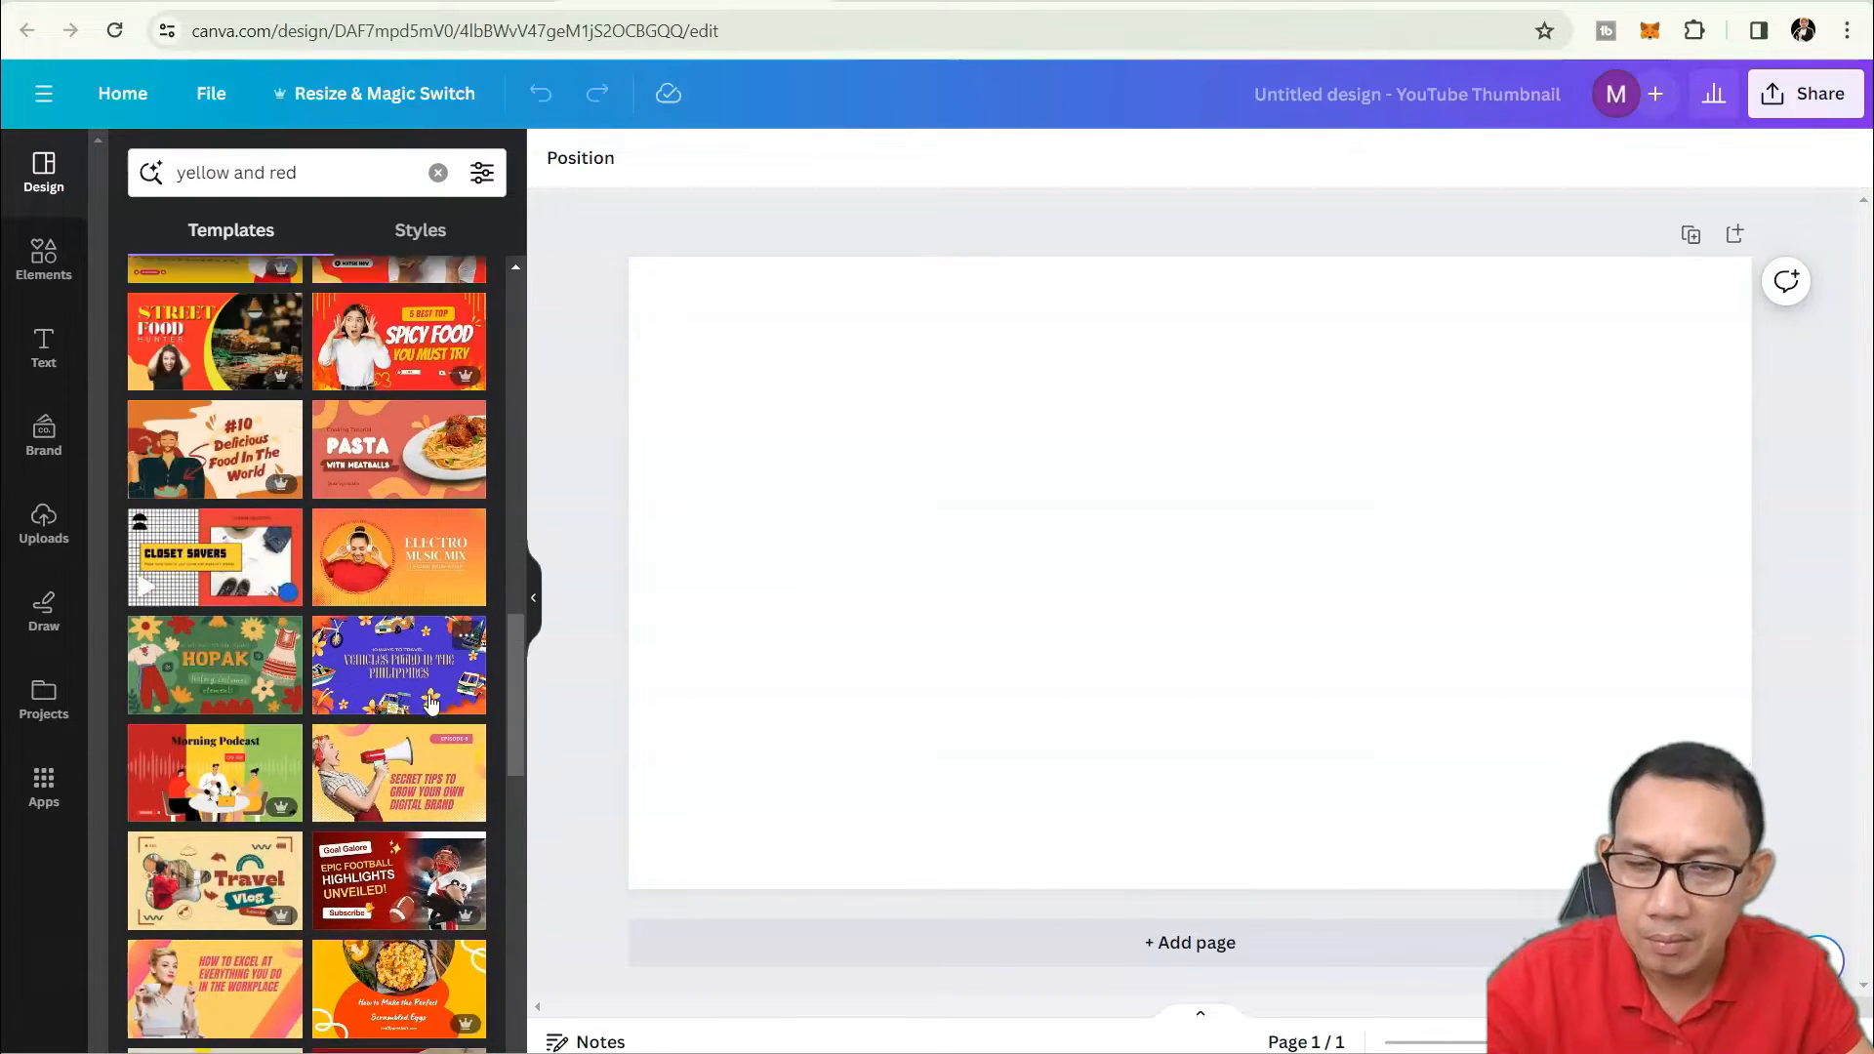
{"action": "scroll", "coordinate": [426, 673], "scroll_direction": "up", "scroll_amount": 6}
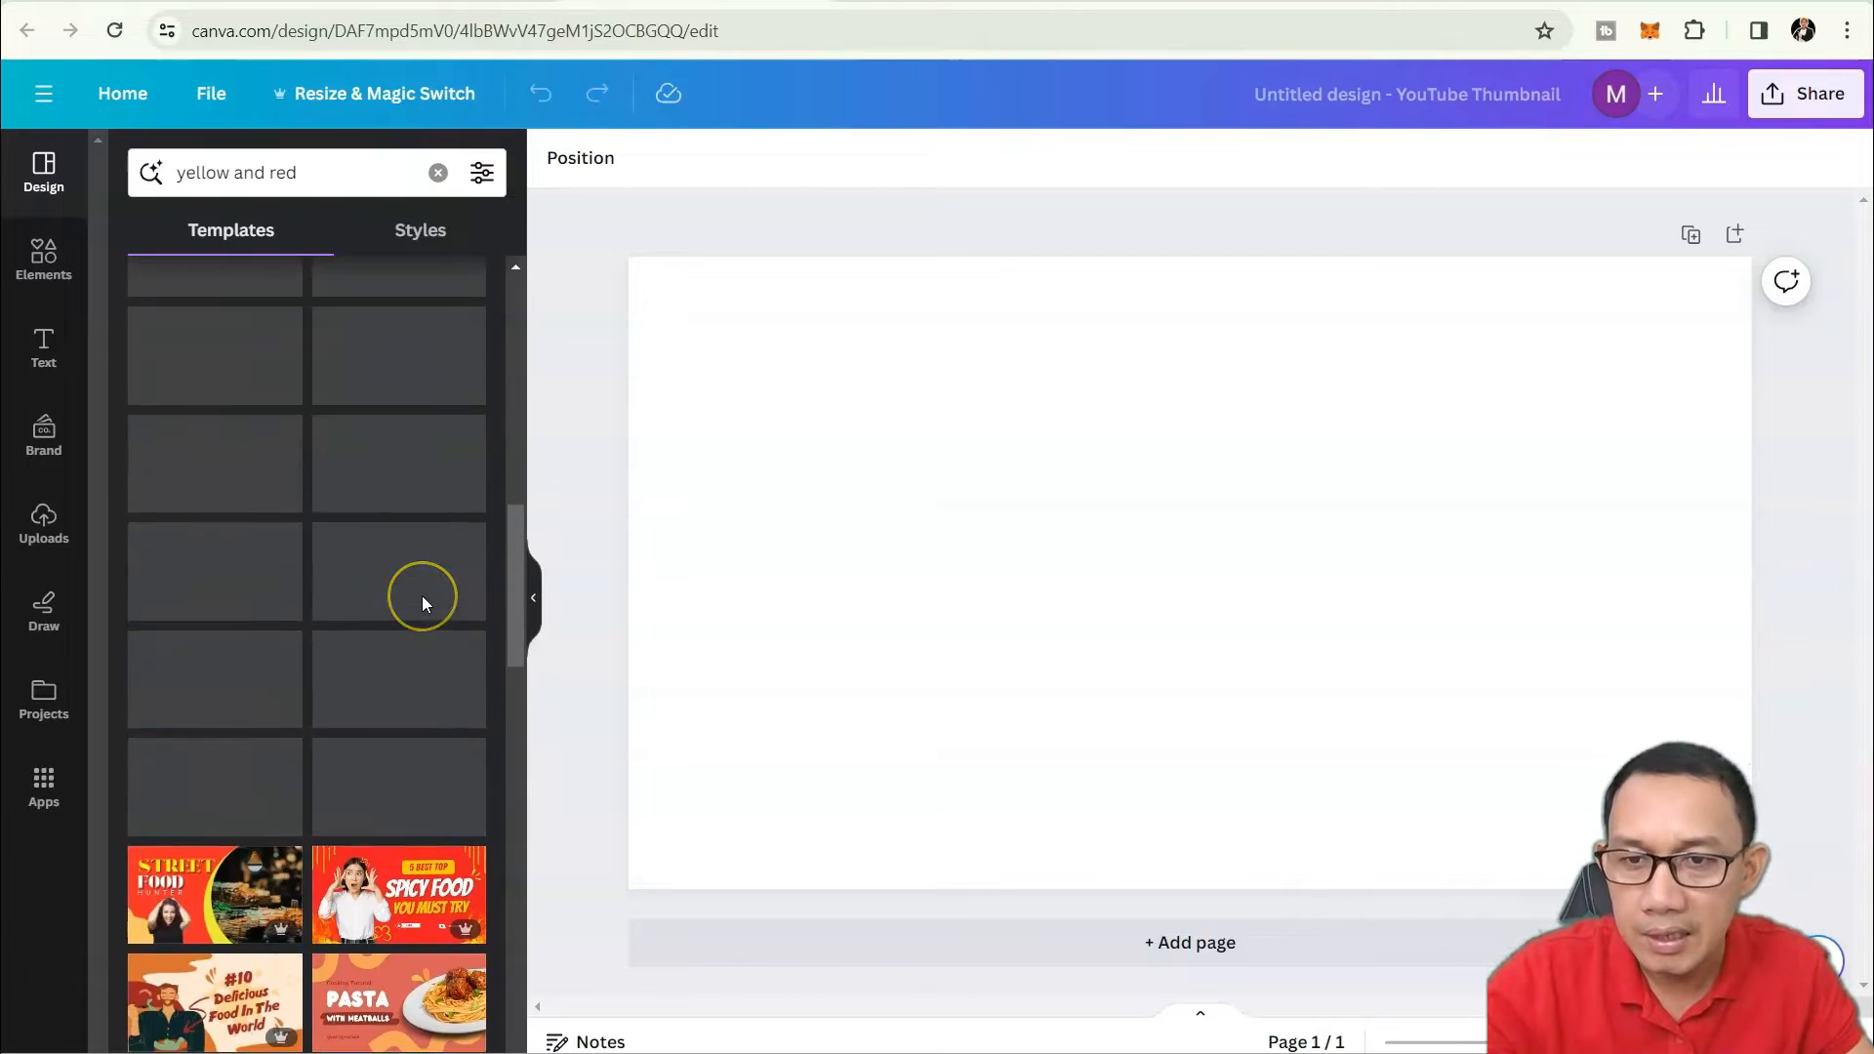
{"action": "scroll", "coordinate": [422, 597], "scroll_direction": "up", "scroll_amount": 5}
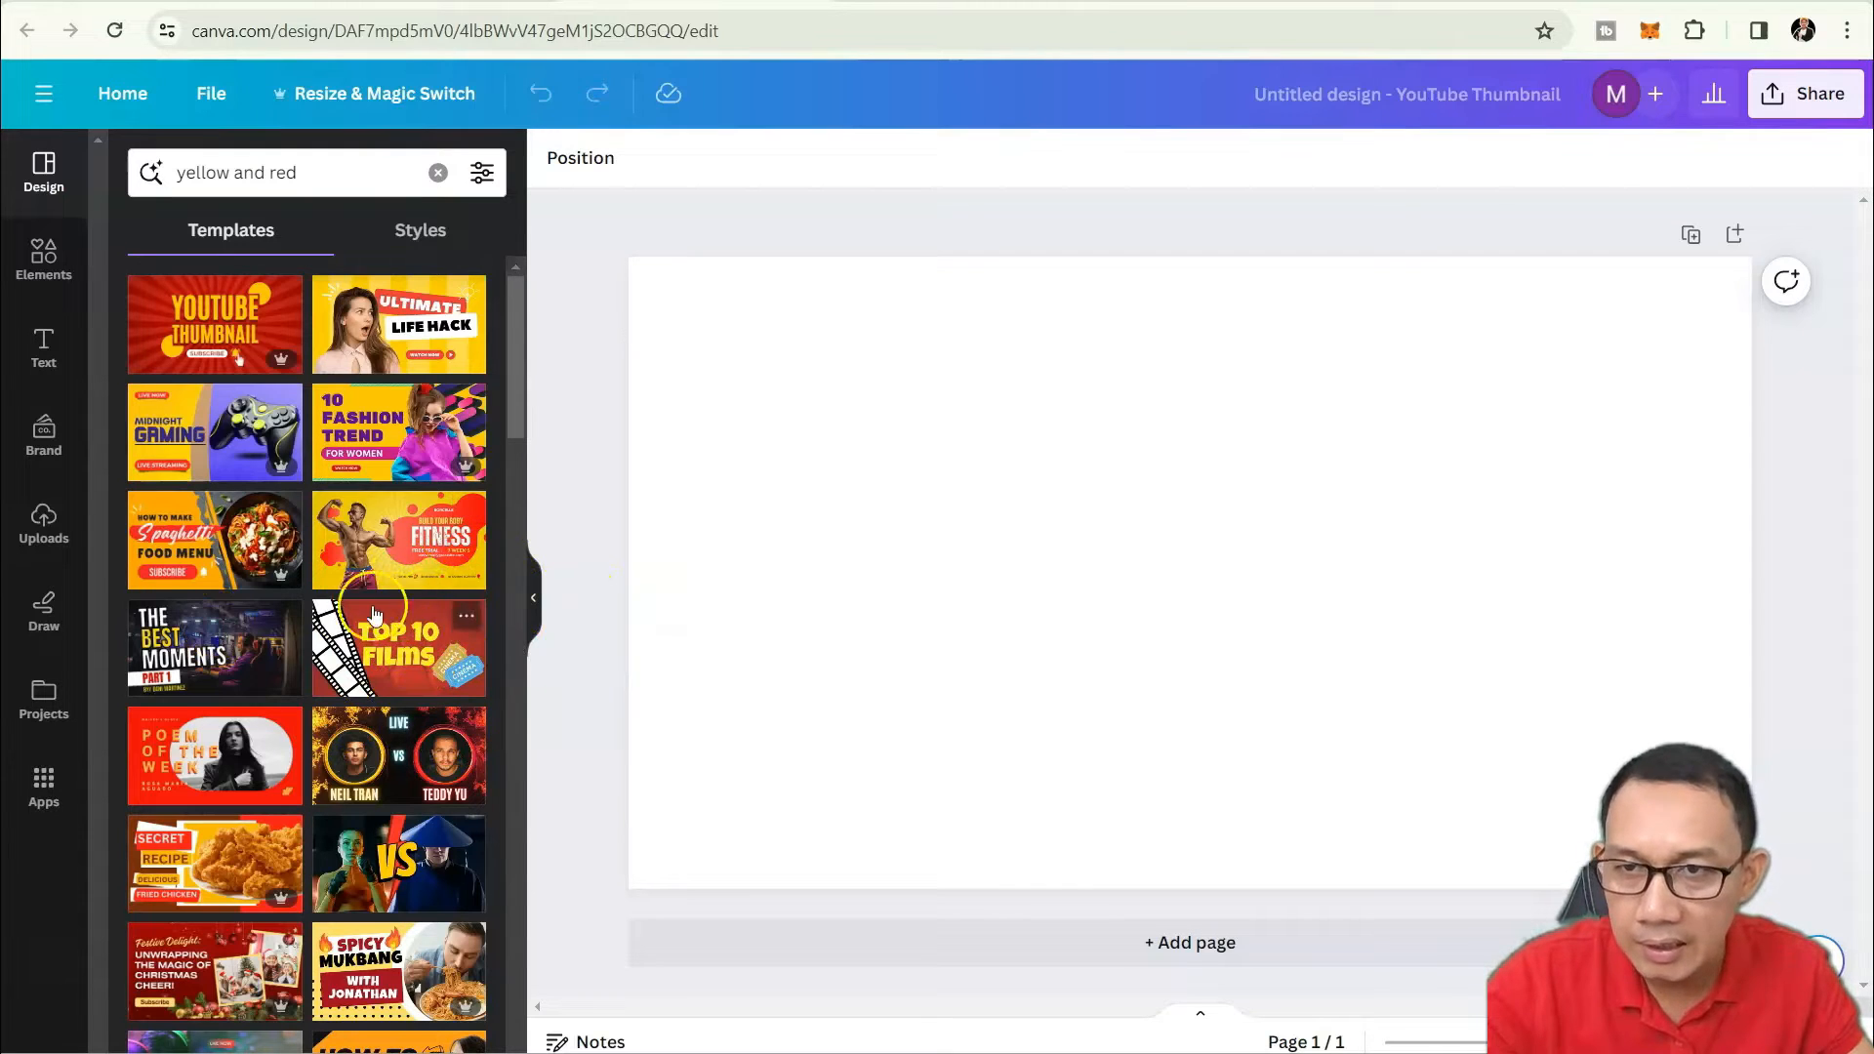
Apply the yellow and red modern fitness template and delete its cutout photo of the man.
{"action": "left_click", "coordinate": [393, 557]}
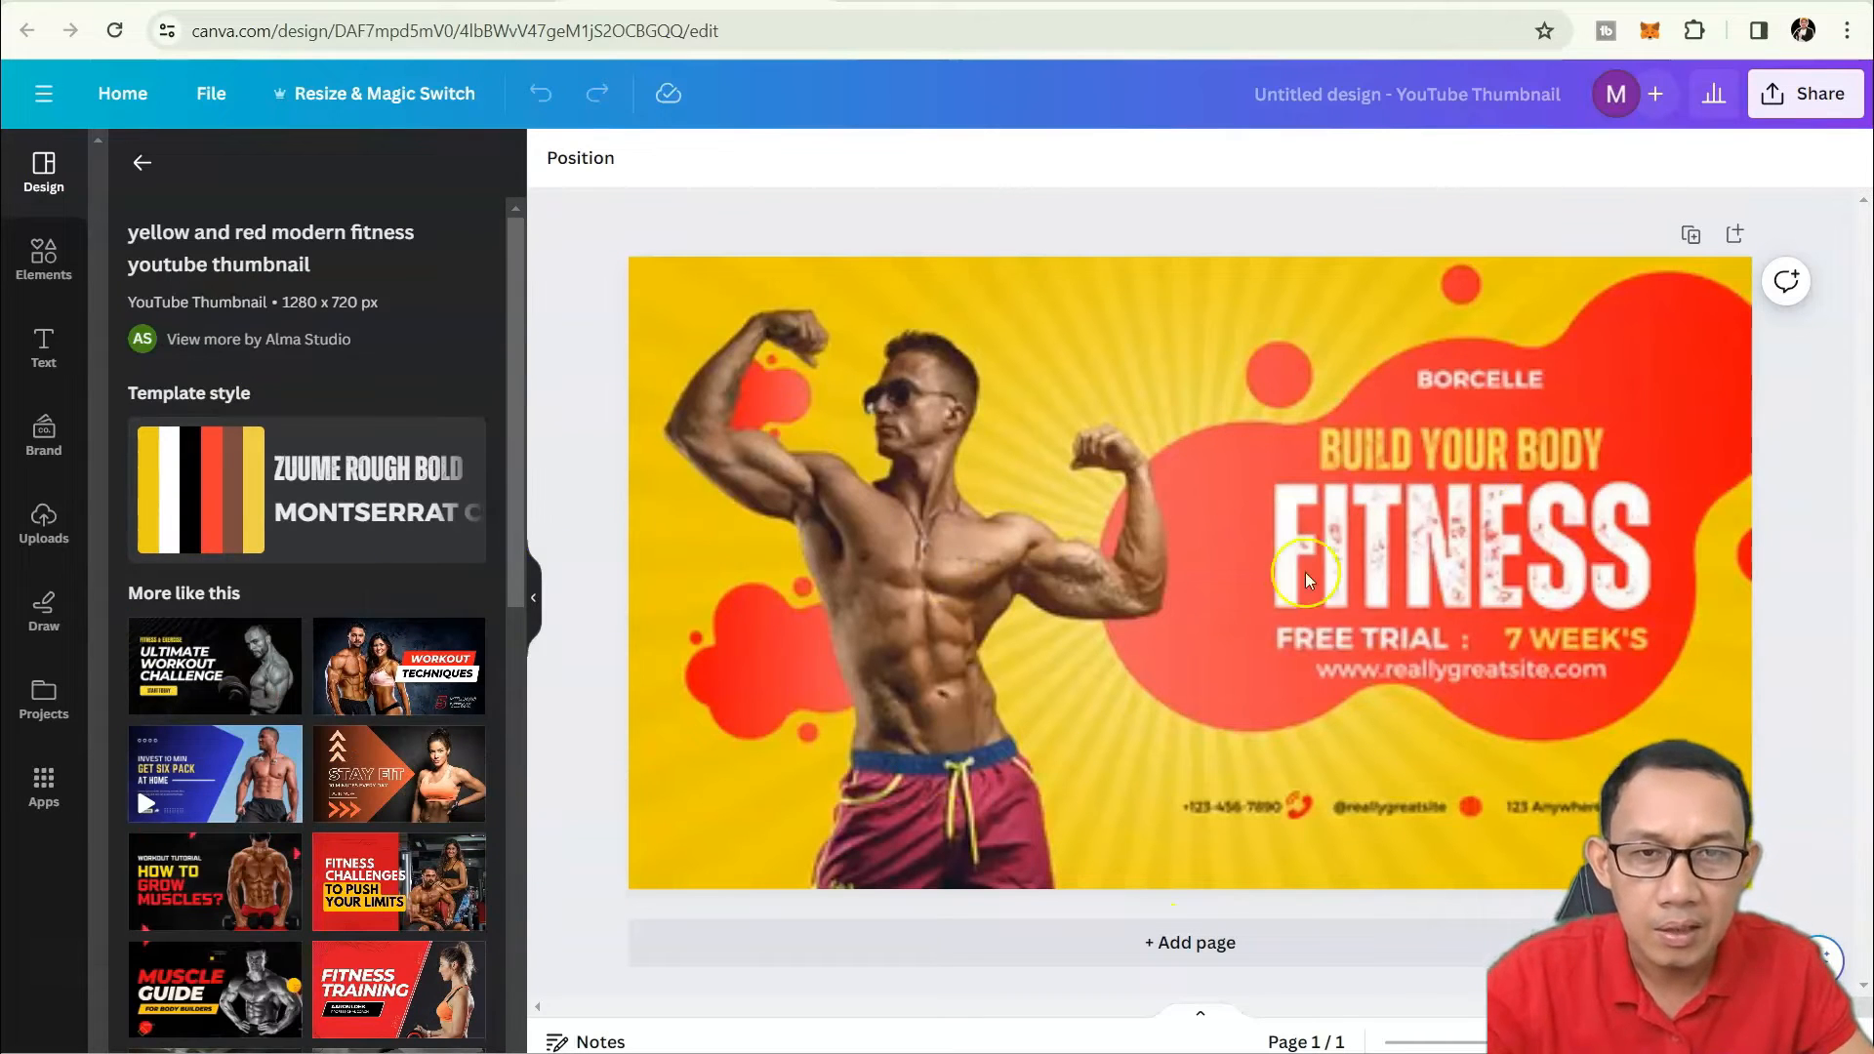
{"action": "left_click", "coordinate": [1325, 881]}
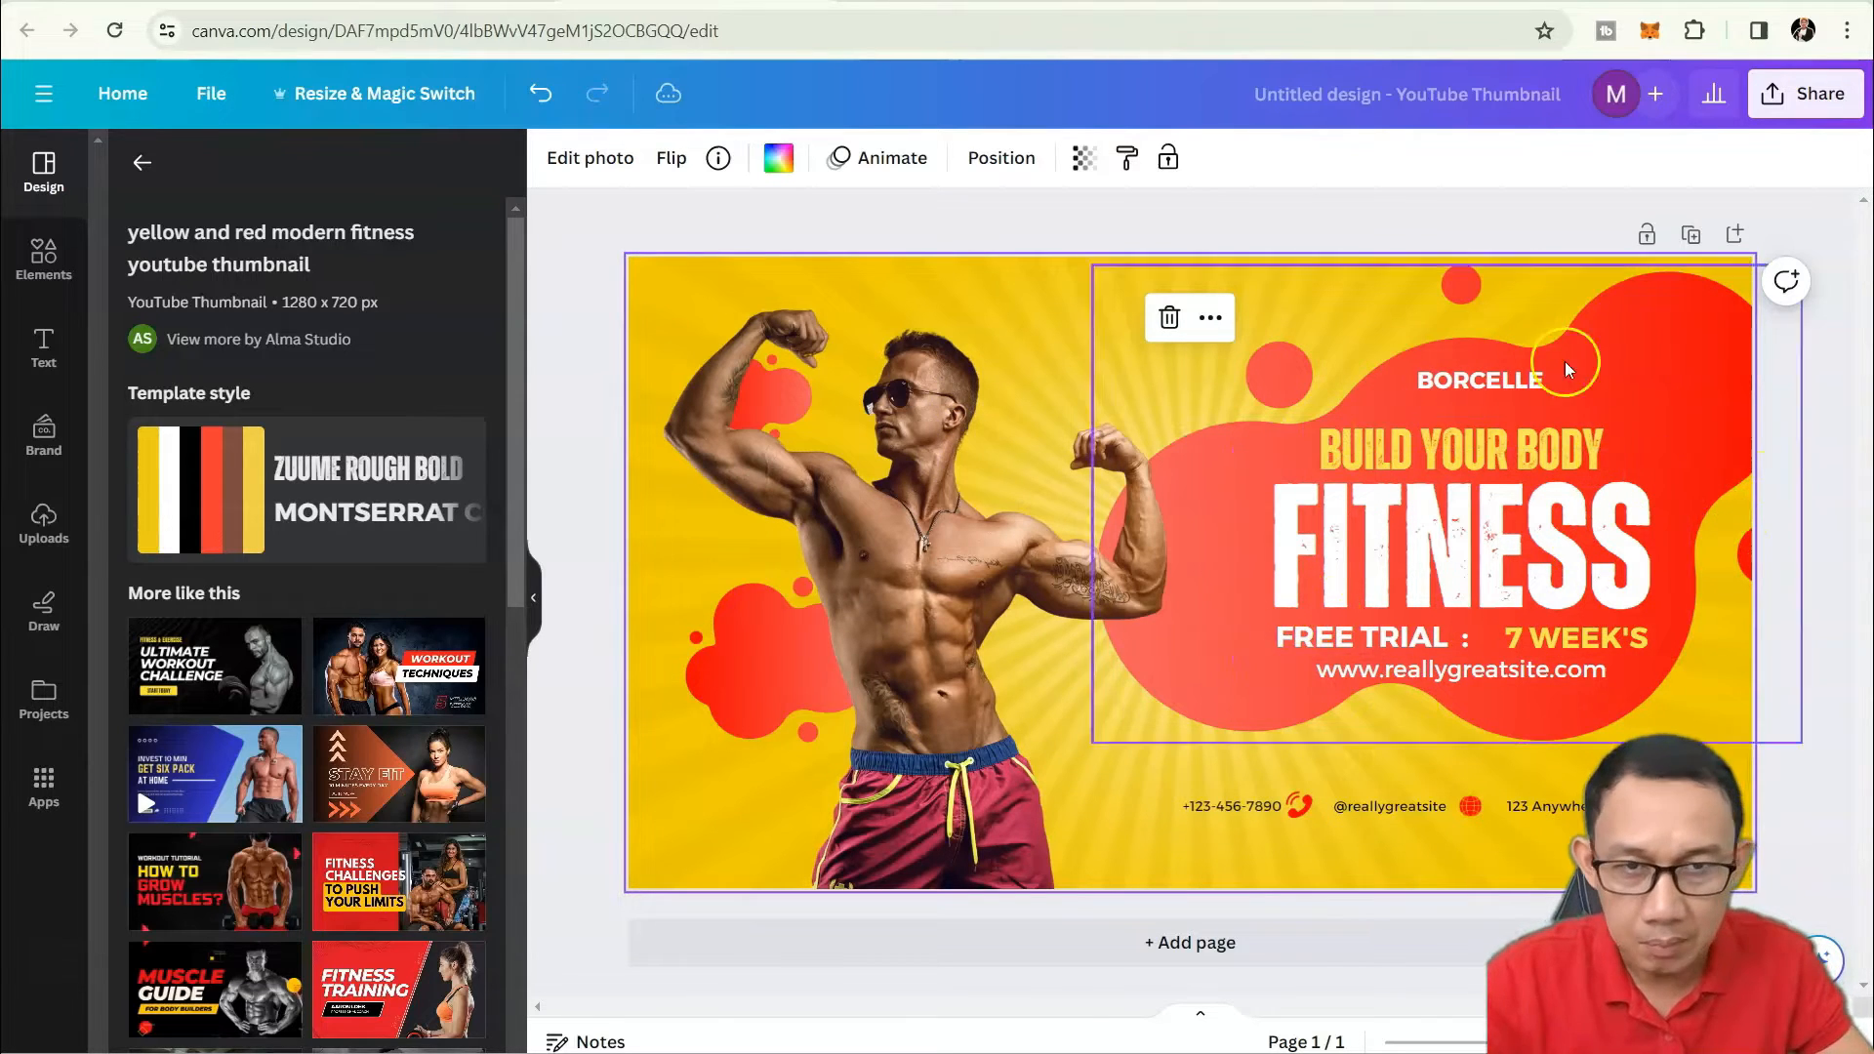
{"action": "left_click", "coordinate": [1789, 544]}
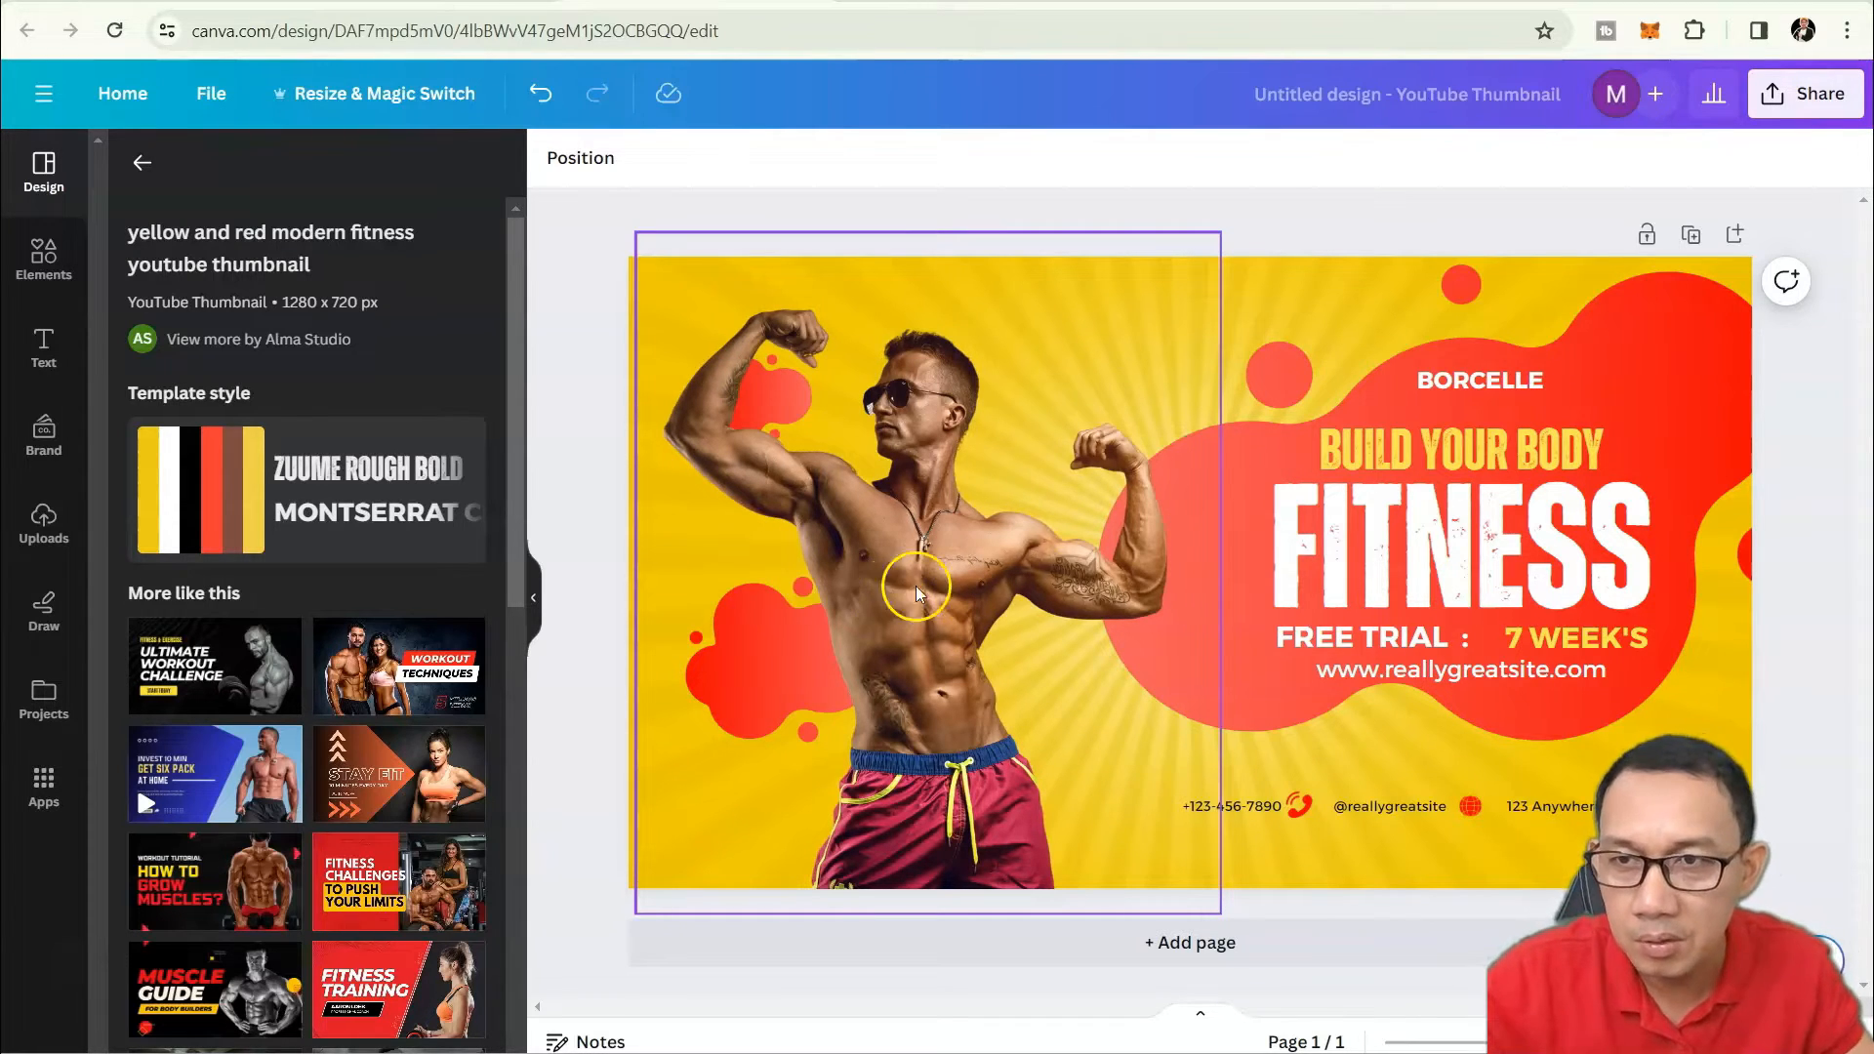
{"action": "left_click", "coordinate": [944, 567]}
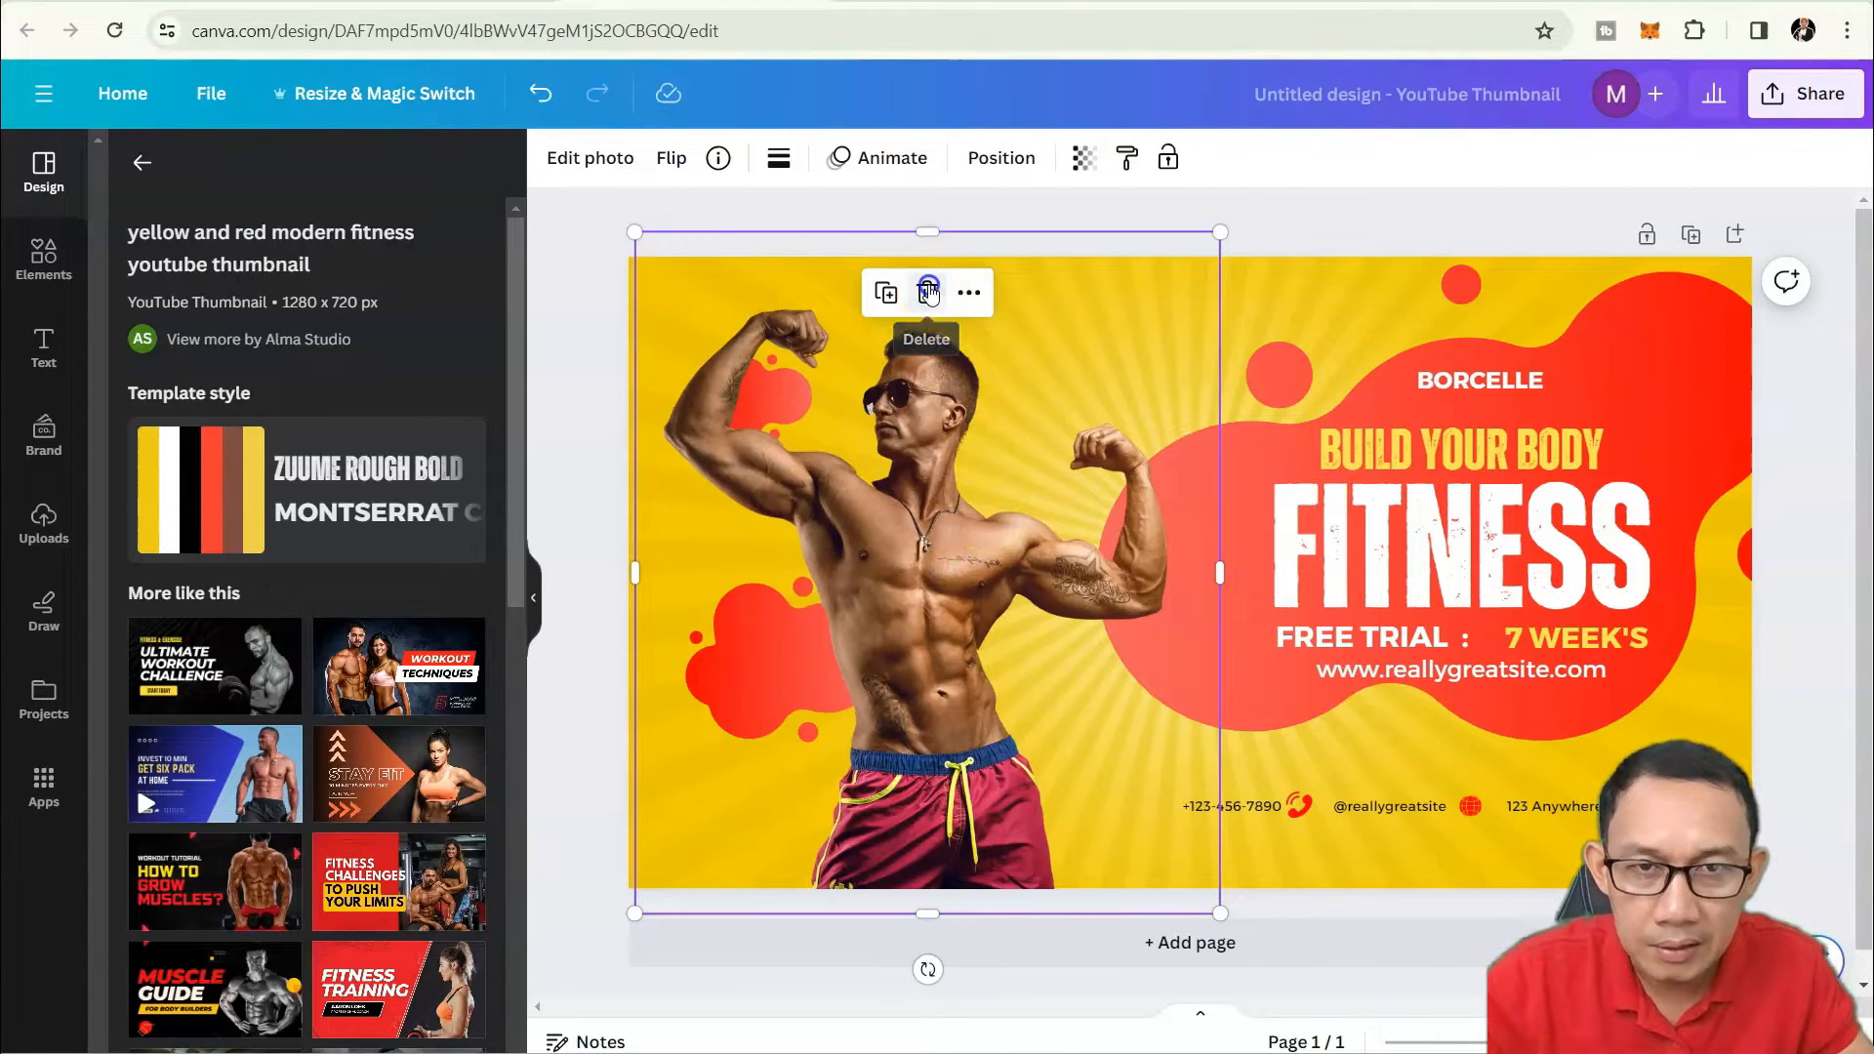
{"action": "left_click", "coordinate": [928, 293]}
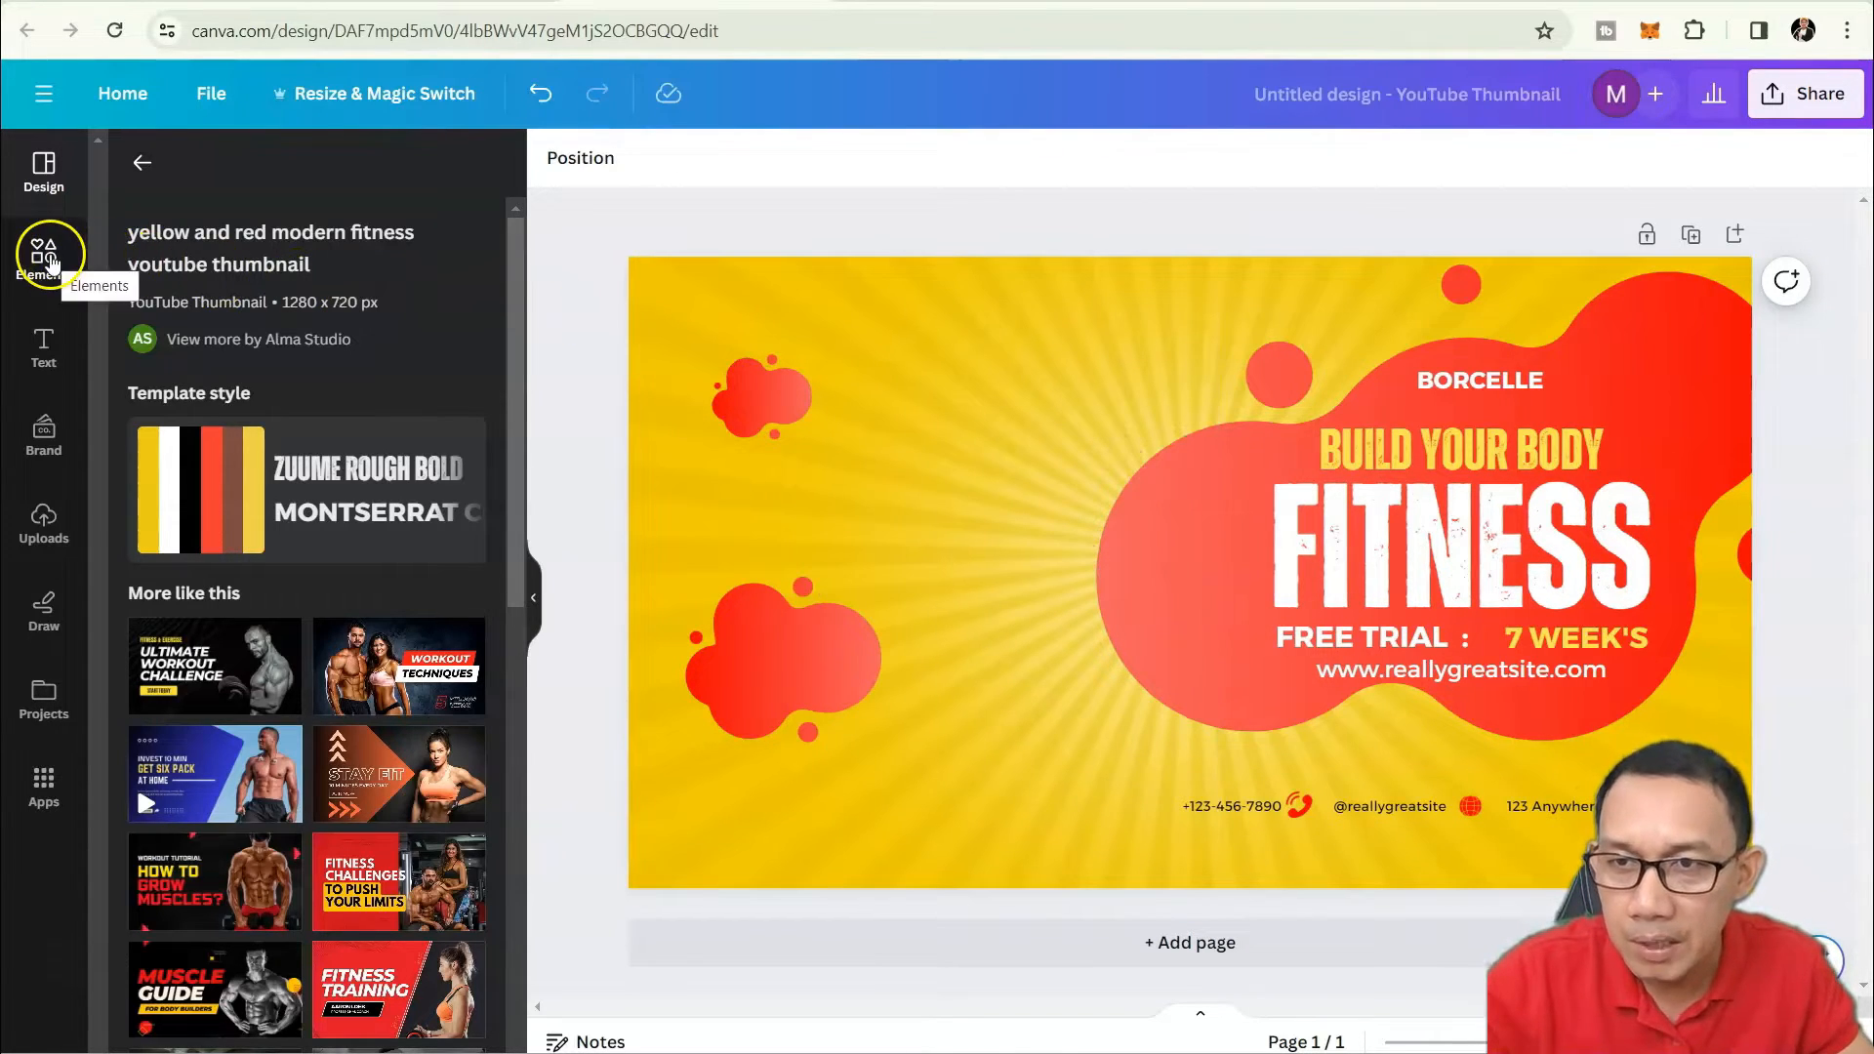
Search the Elements library for 'fit body'.
{"action": "left_click", "coordinate": [47, 256]}
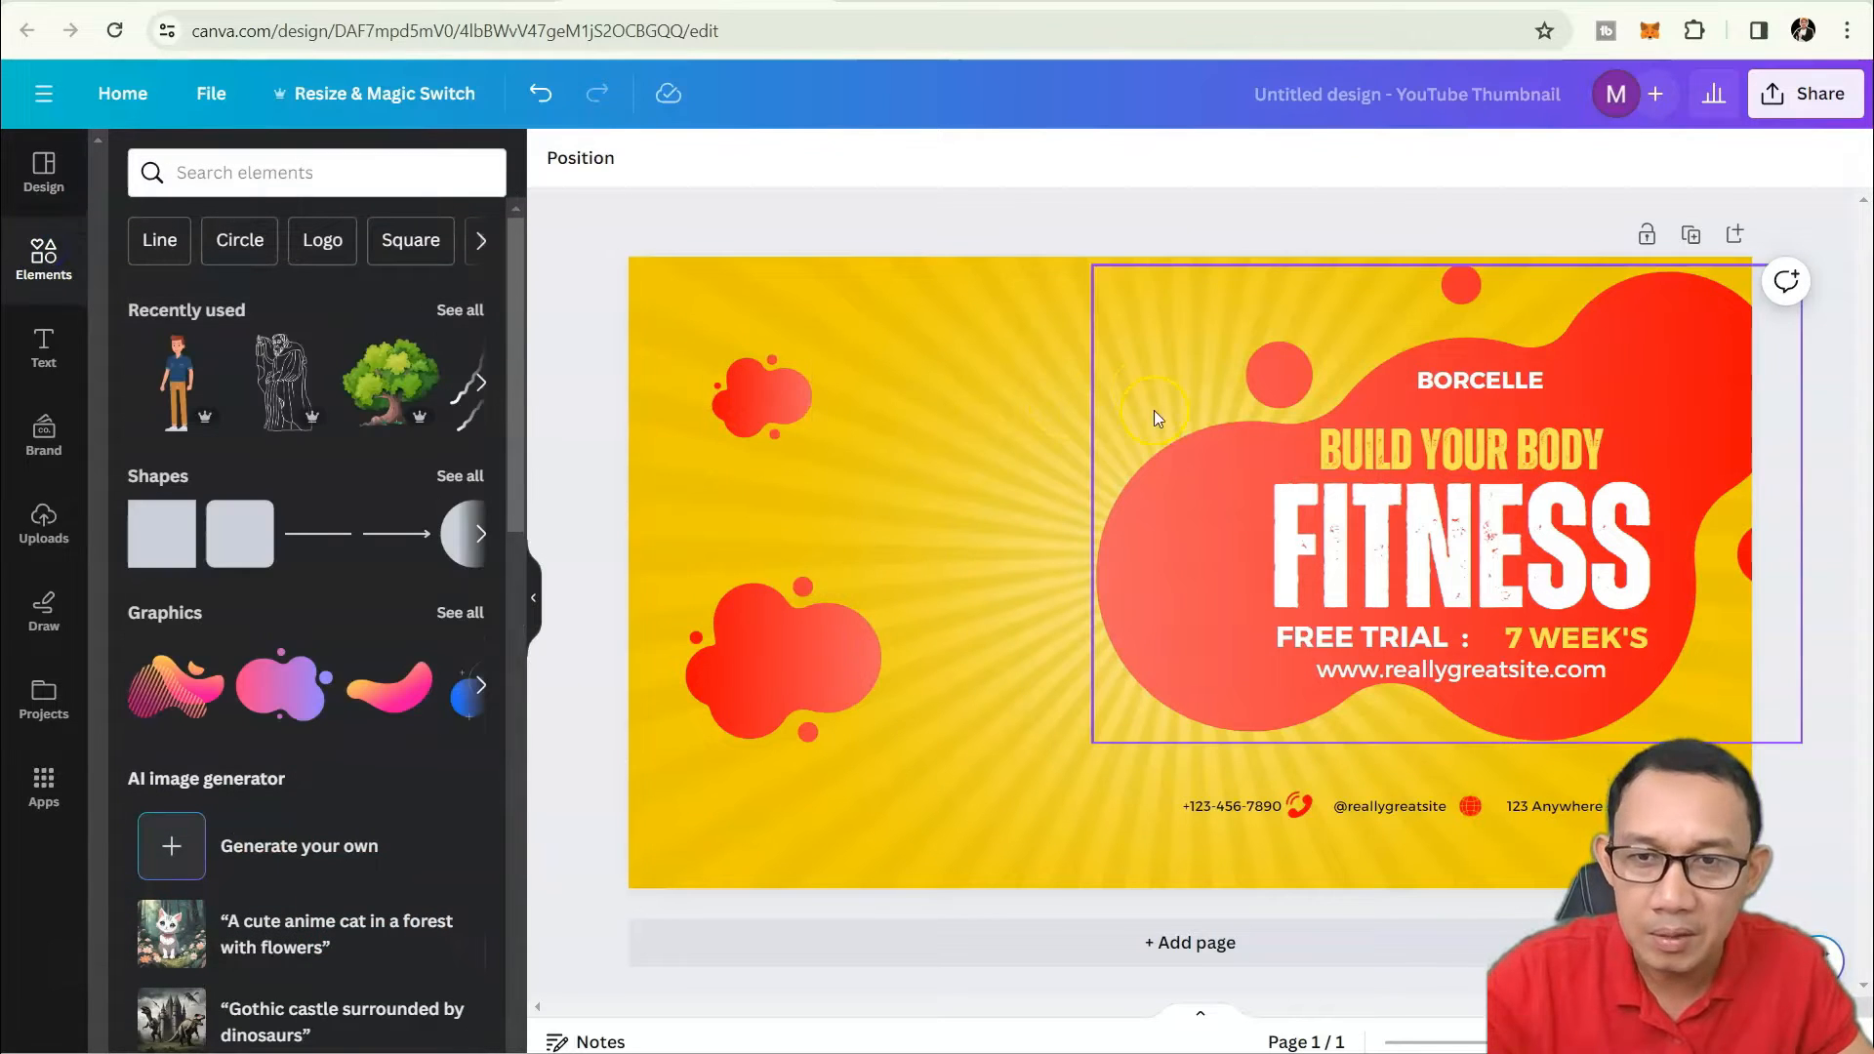
{"action": "left_click", "coordinate": [324, 177]}
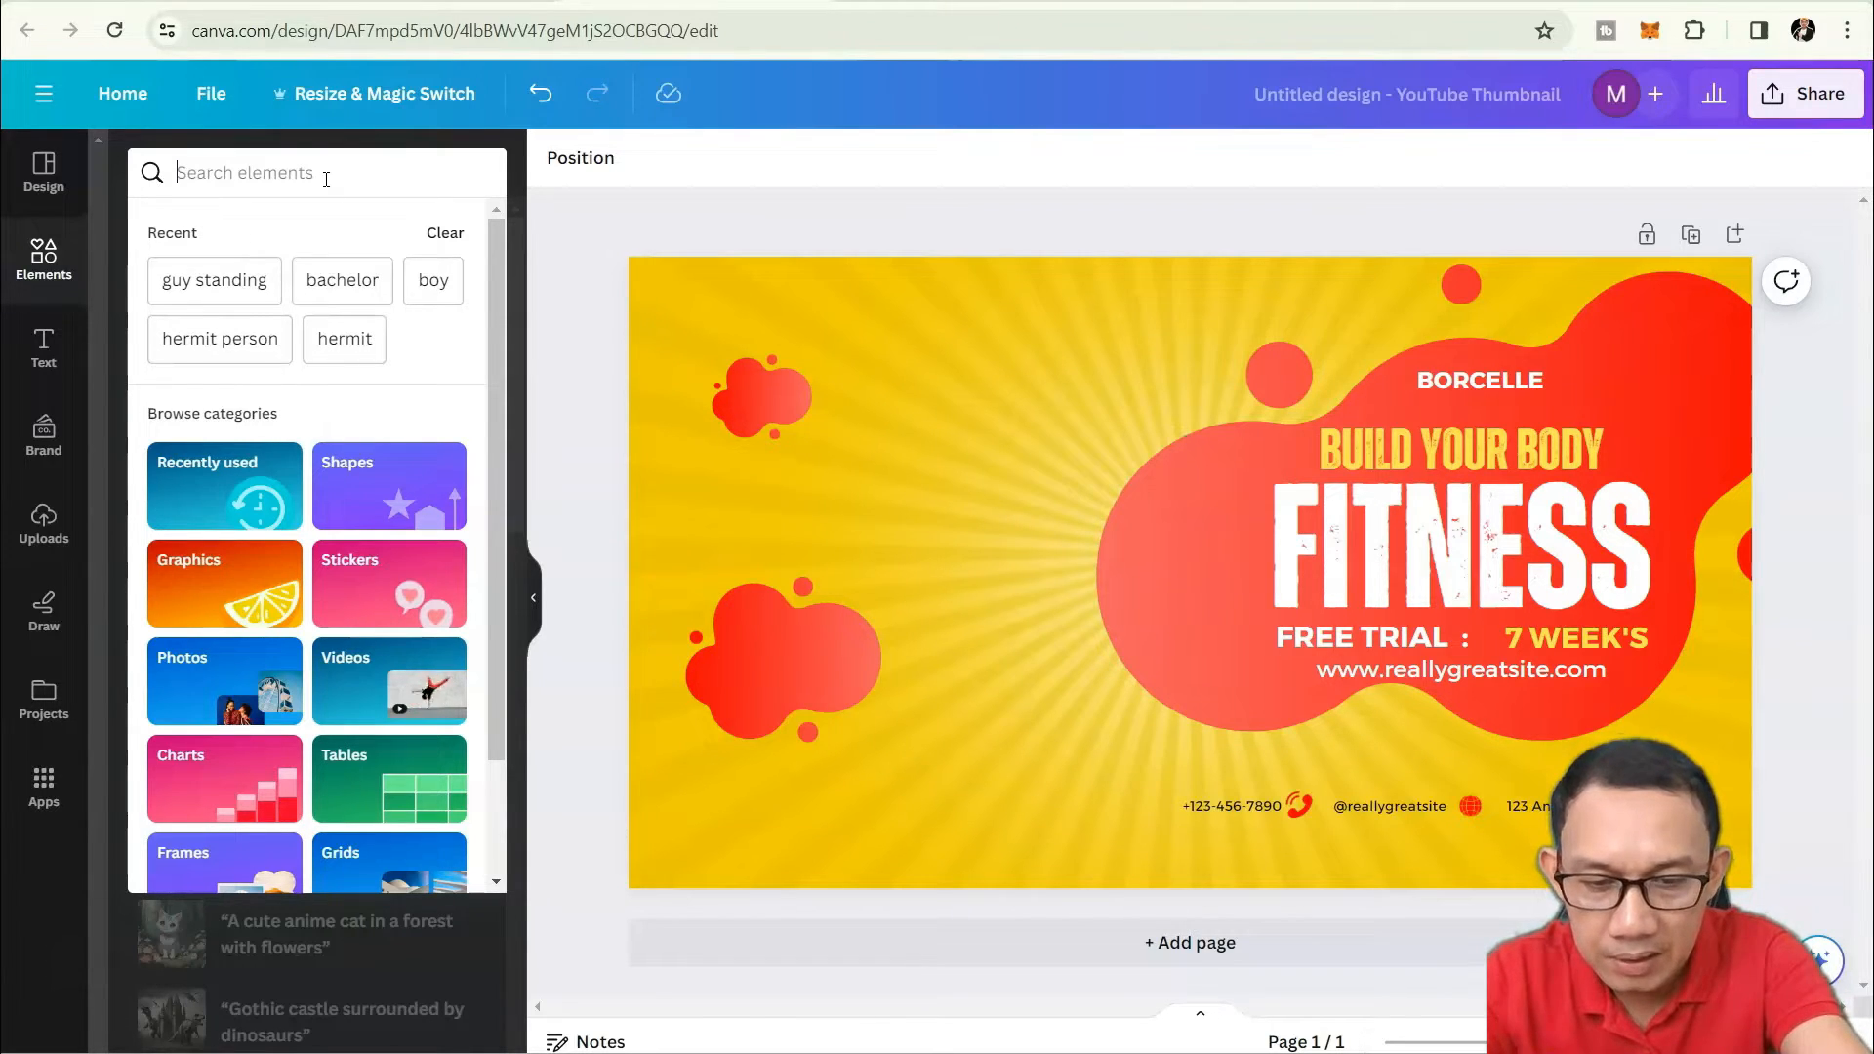
{"action": "type", "text": "fit body"}
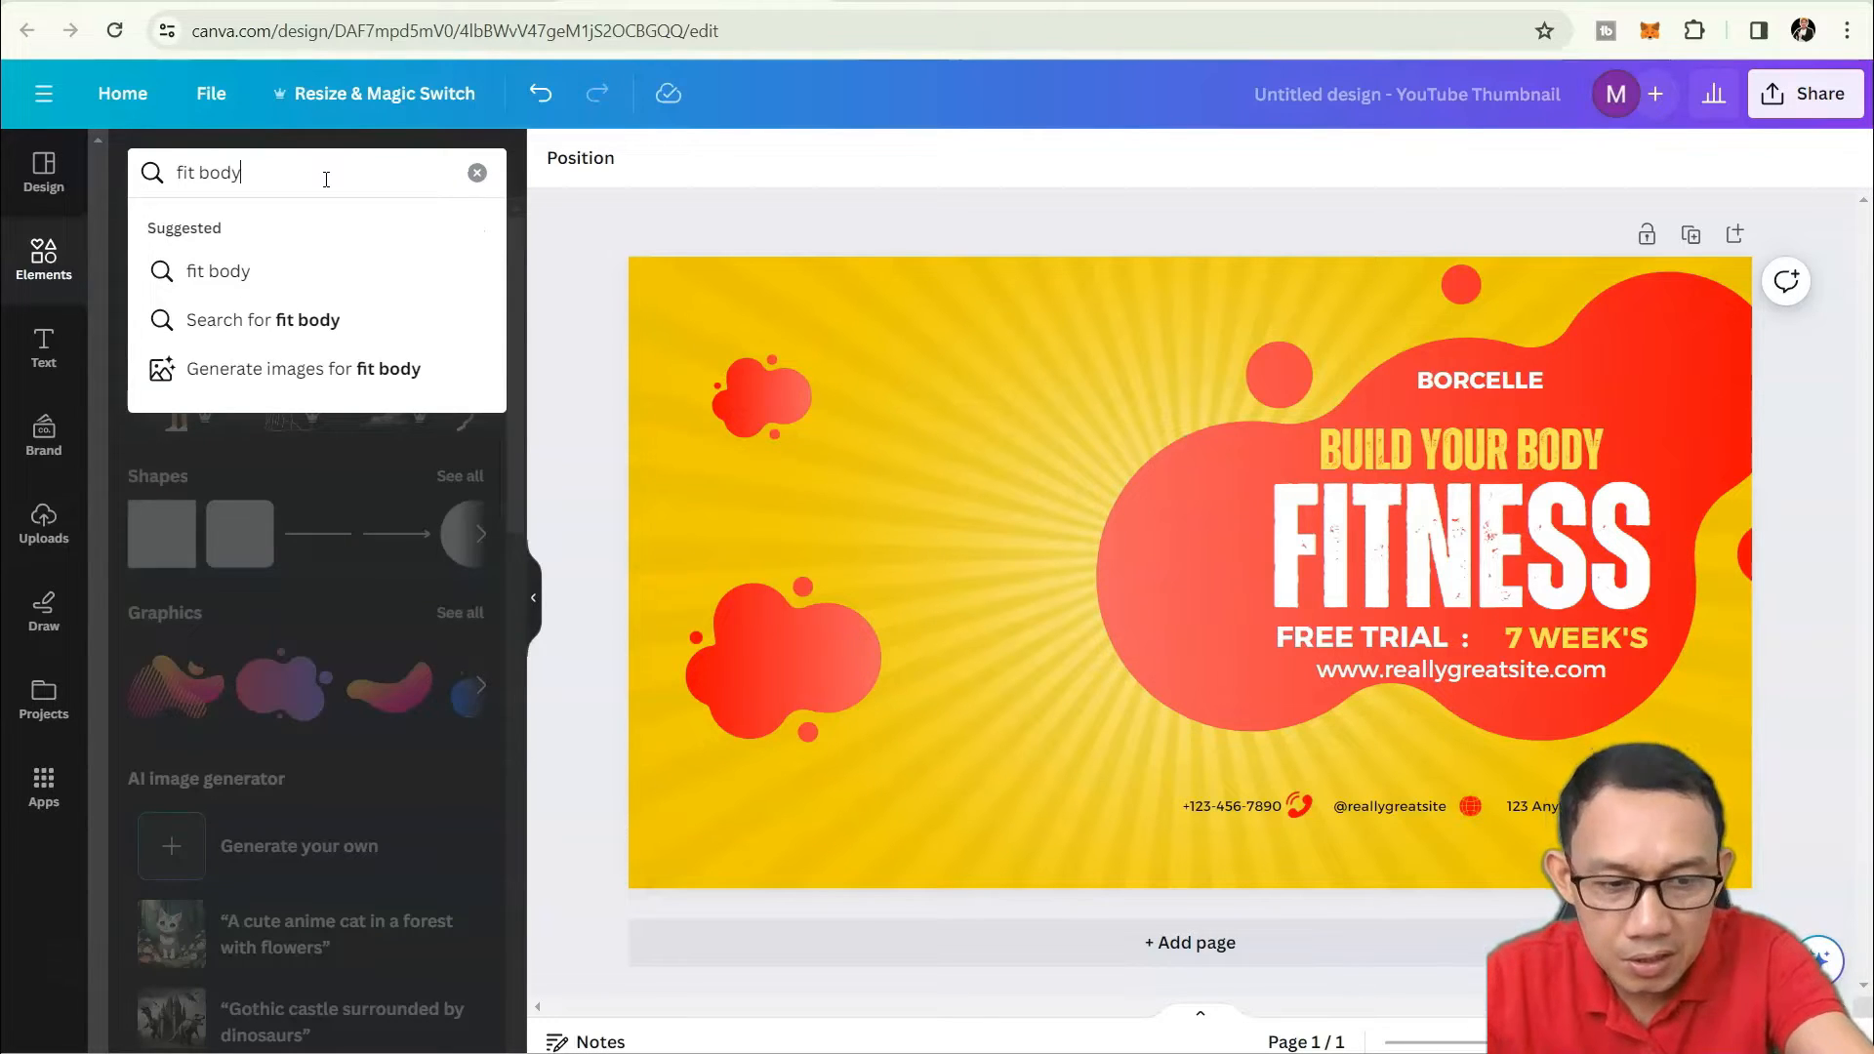
{"action": "key", "text": "Return"}
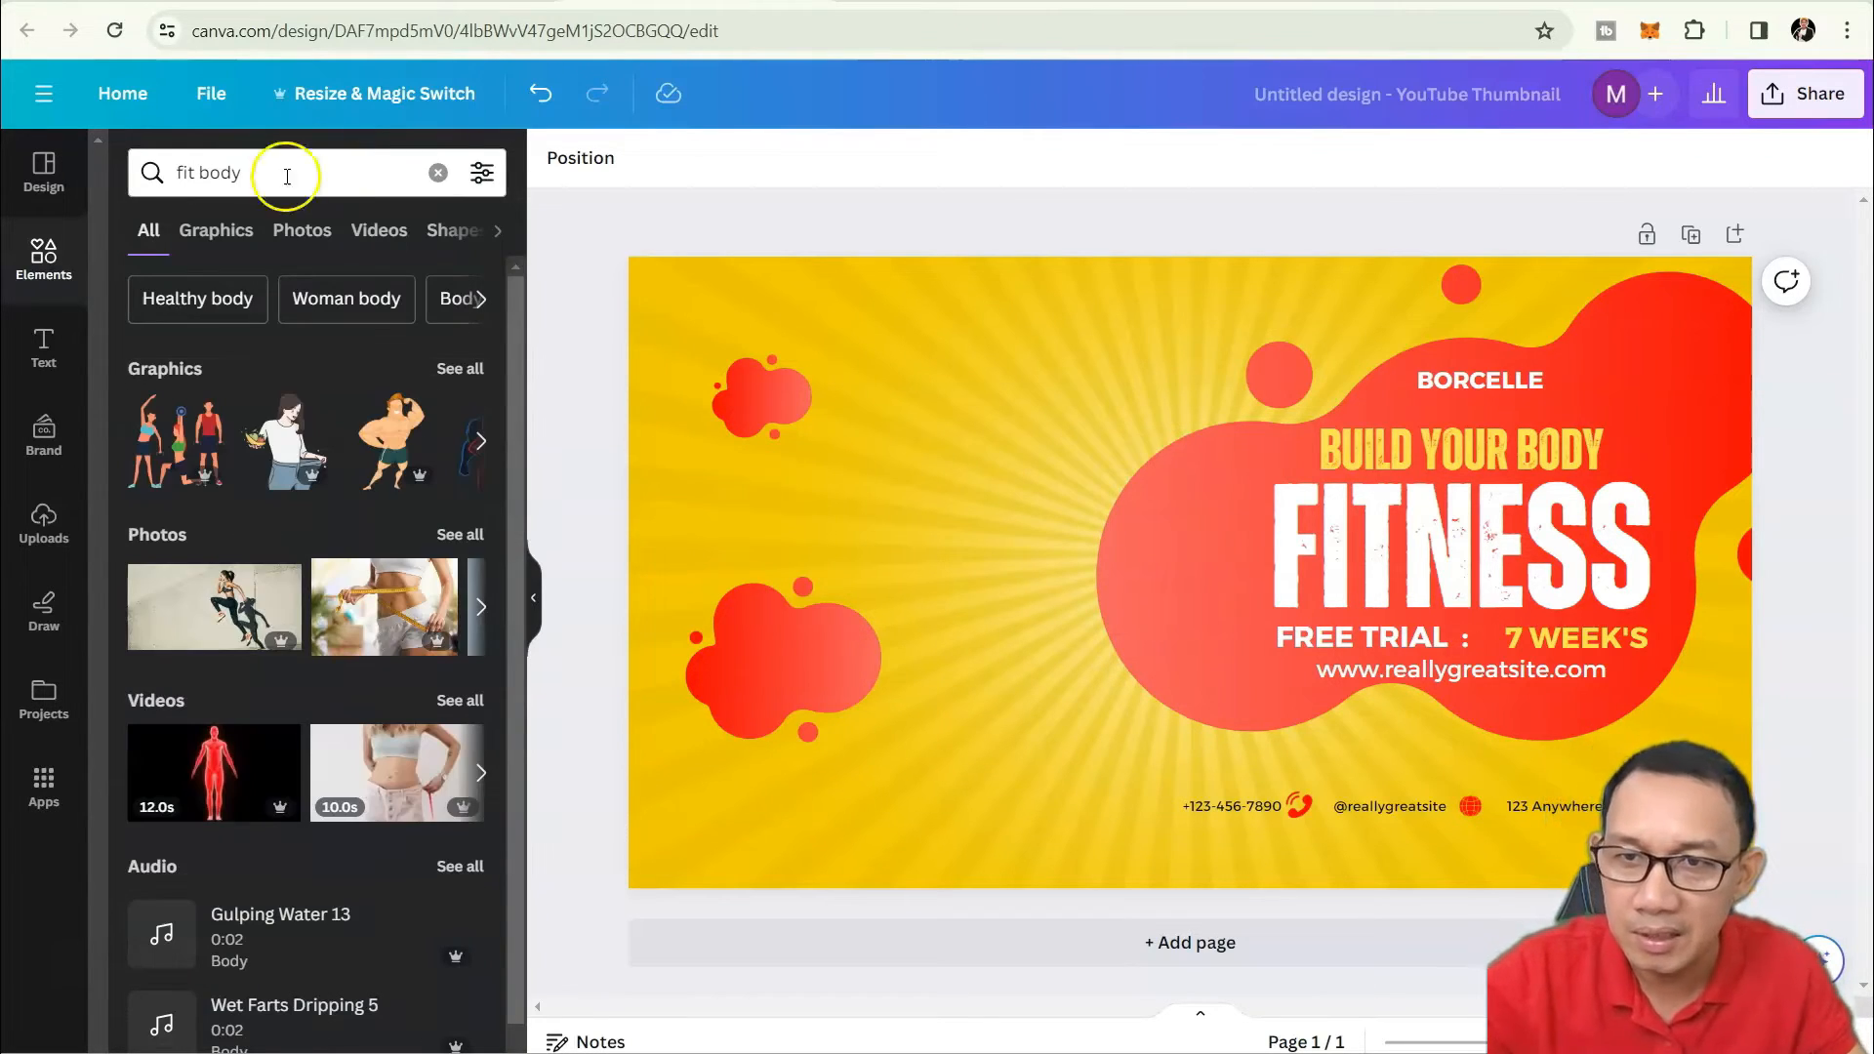
Check the Graphics, Videos, Shapes, Audio, Frames and Charts results, then return to Photos.
{"action": "left_click", "coordinate": [212, 240]}
{"action": "left_click", "coordinate": [294, 234]}
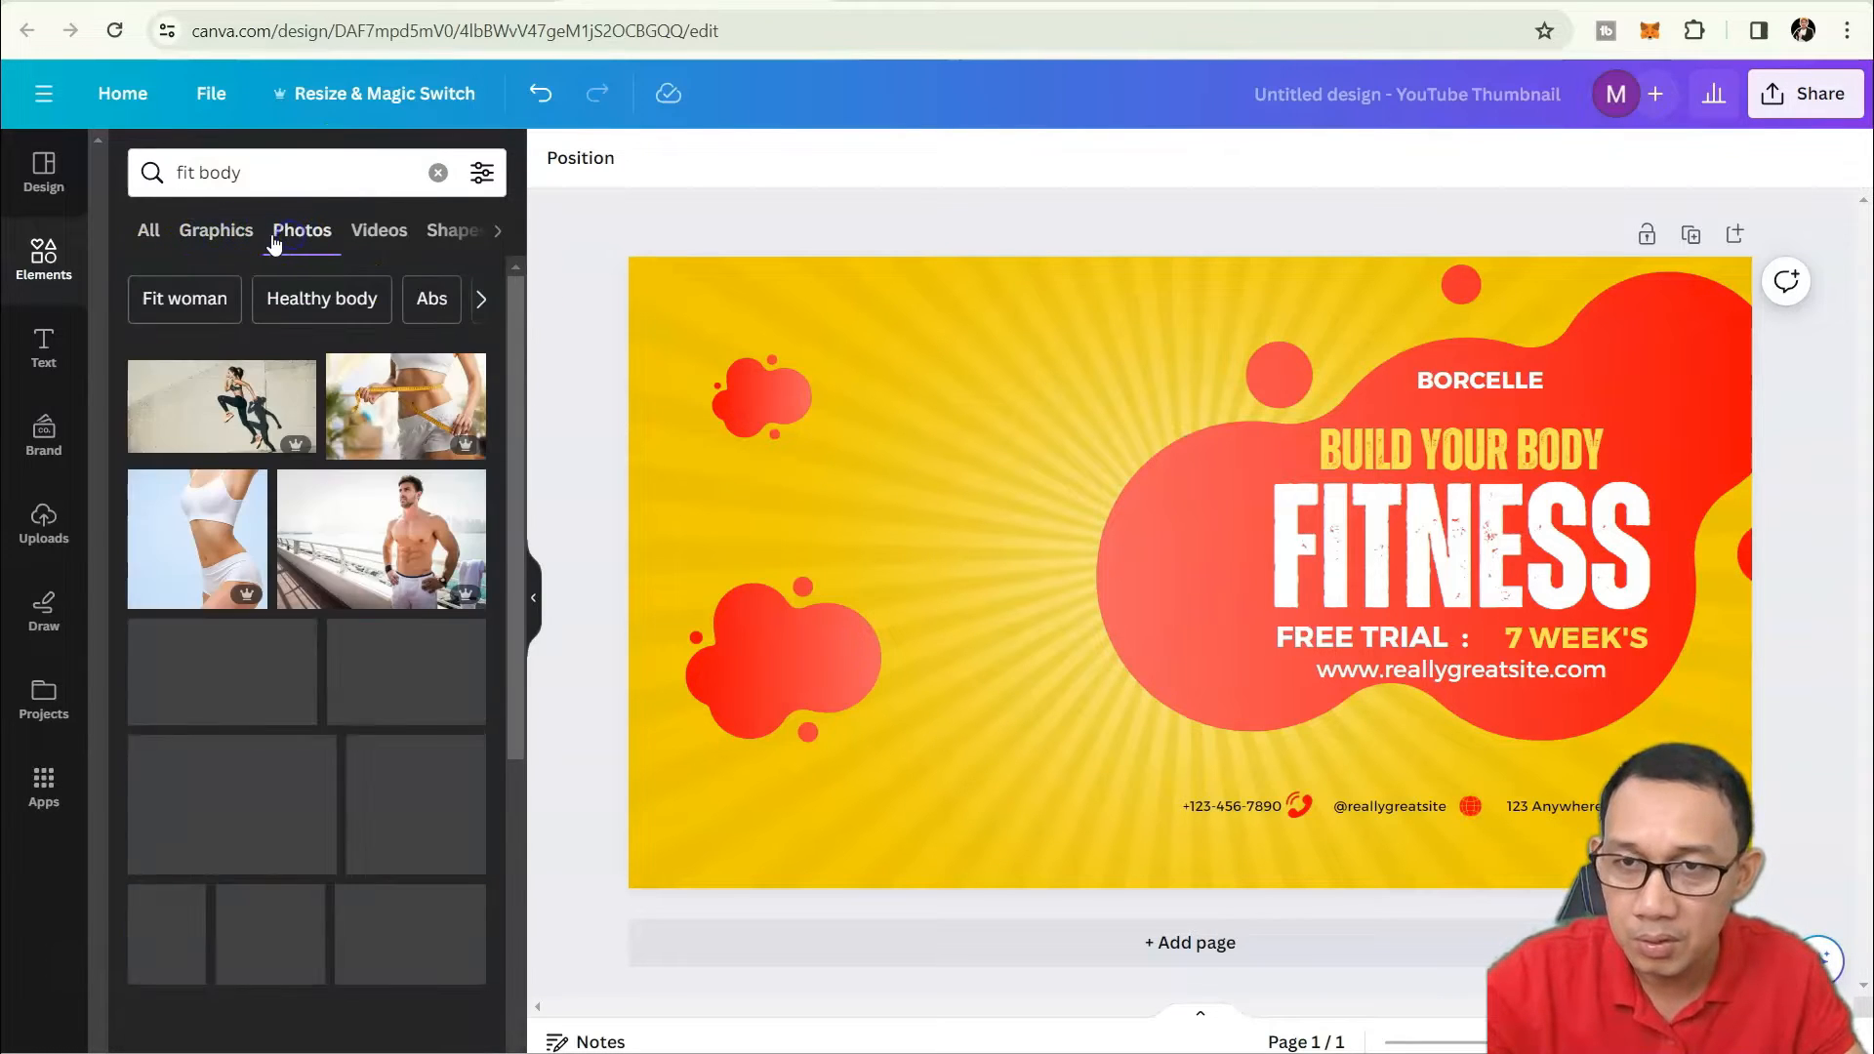
{"action": "left_click", "coordinate": [374, 233]}
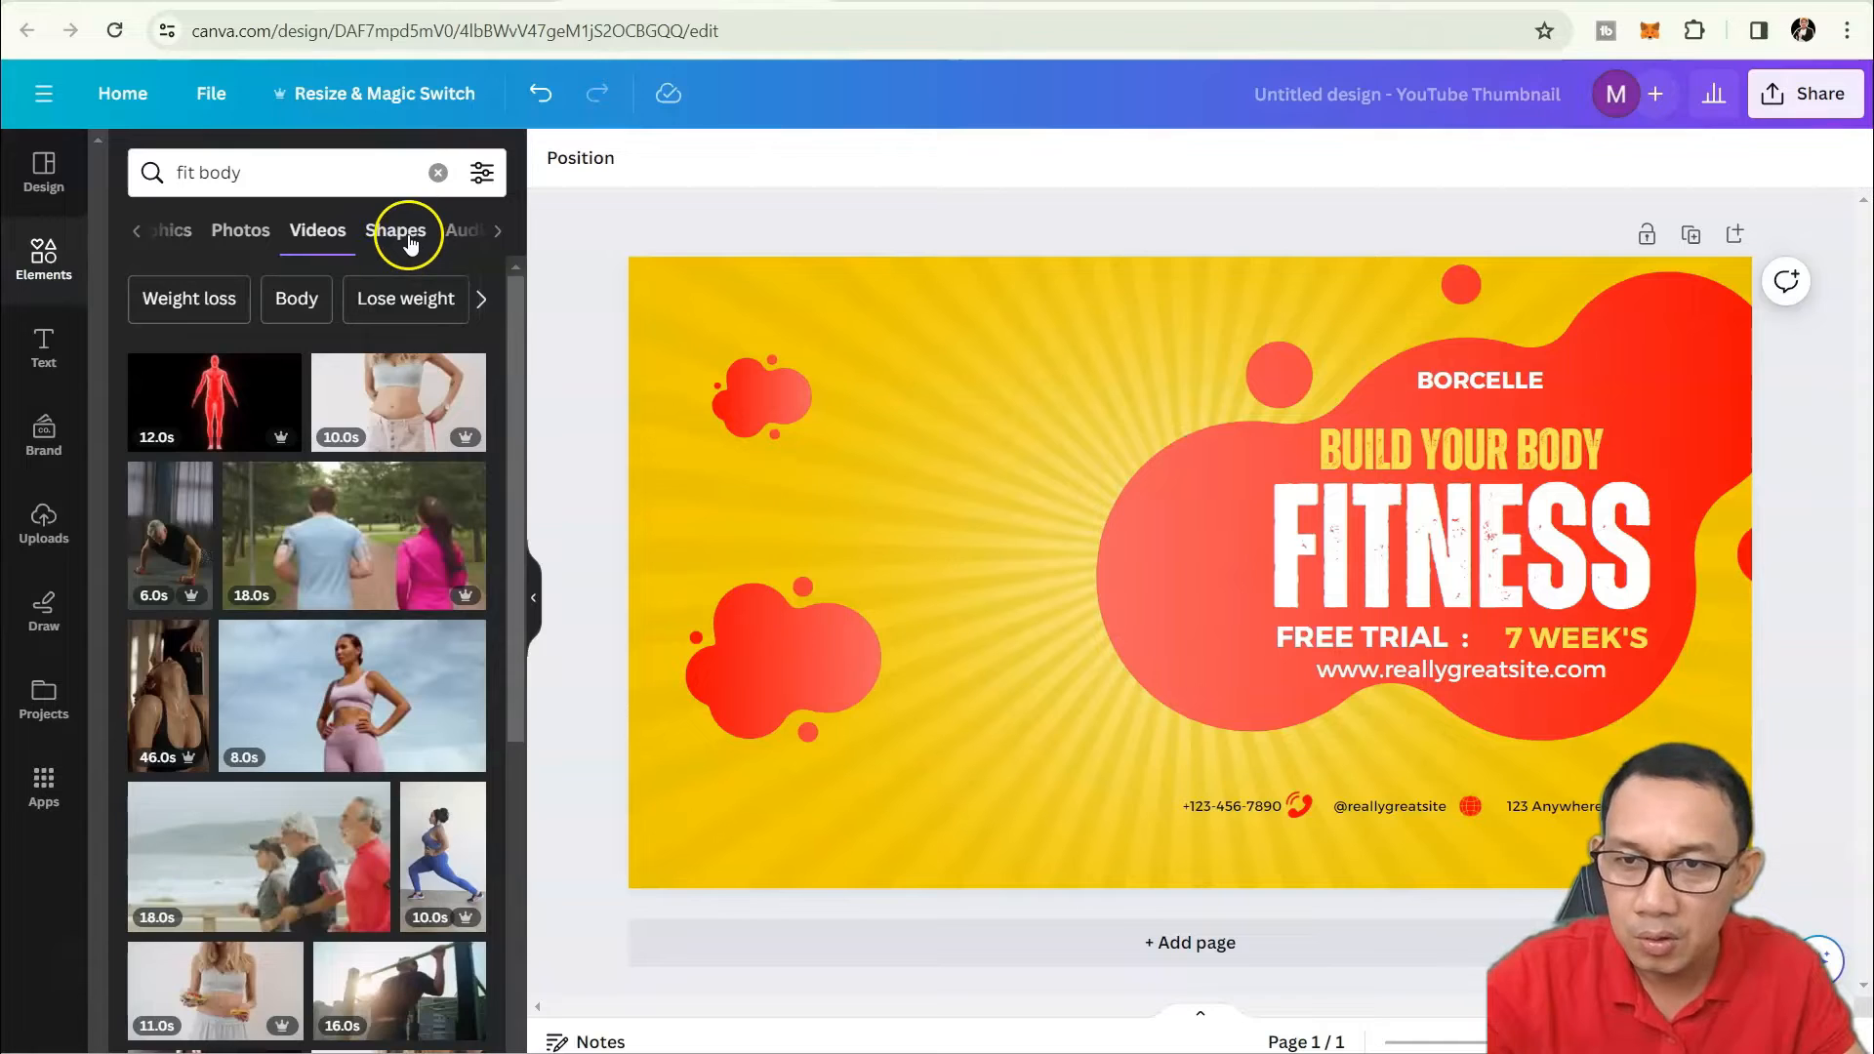
{"action": "left_click", "coordinate": [410, 239]}
{"action": "left_click", "coordinate": [408, 241]}
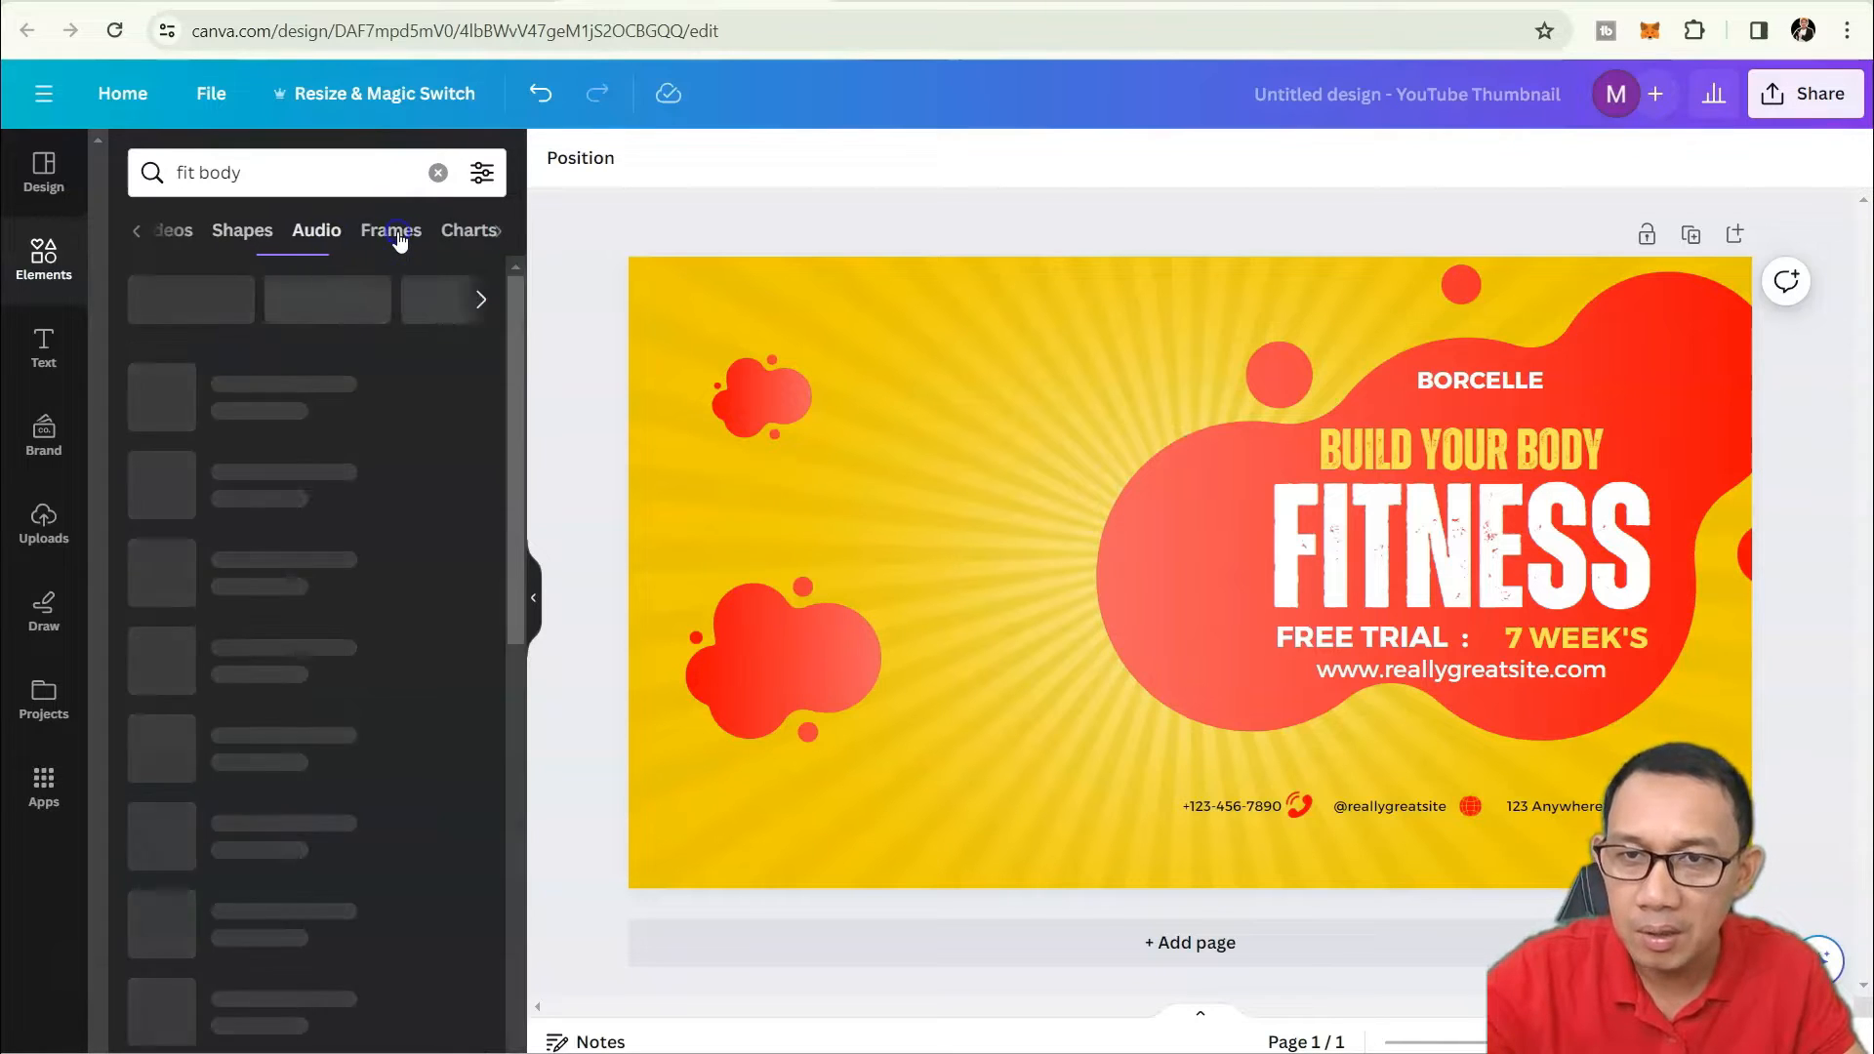
{"action": "left_click", "coordinate": [415, 241]}
{"action": "left_click", "coordinate": [461, 232]}
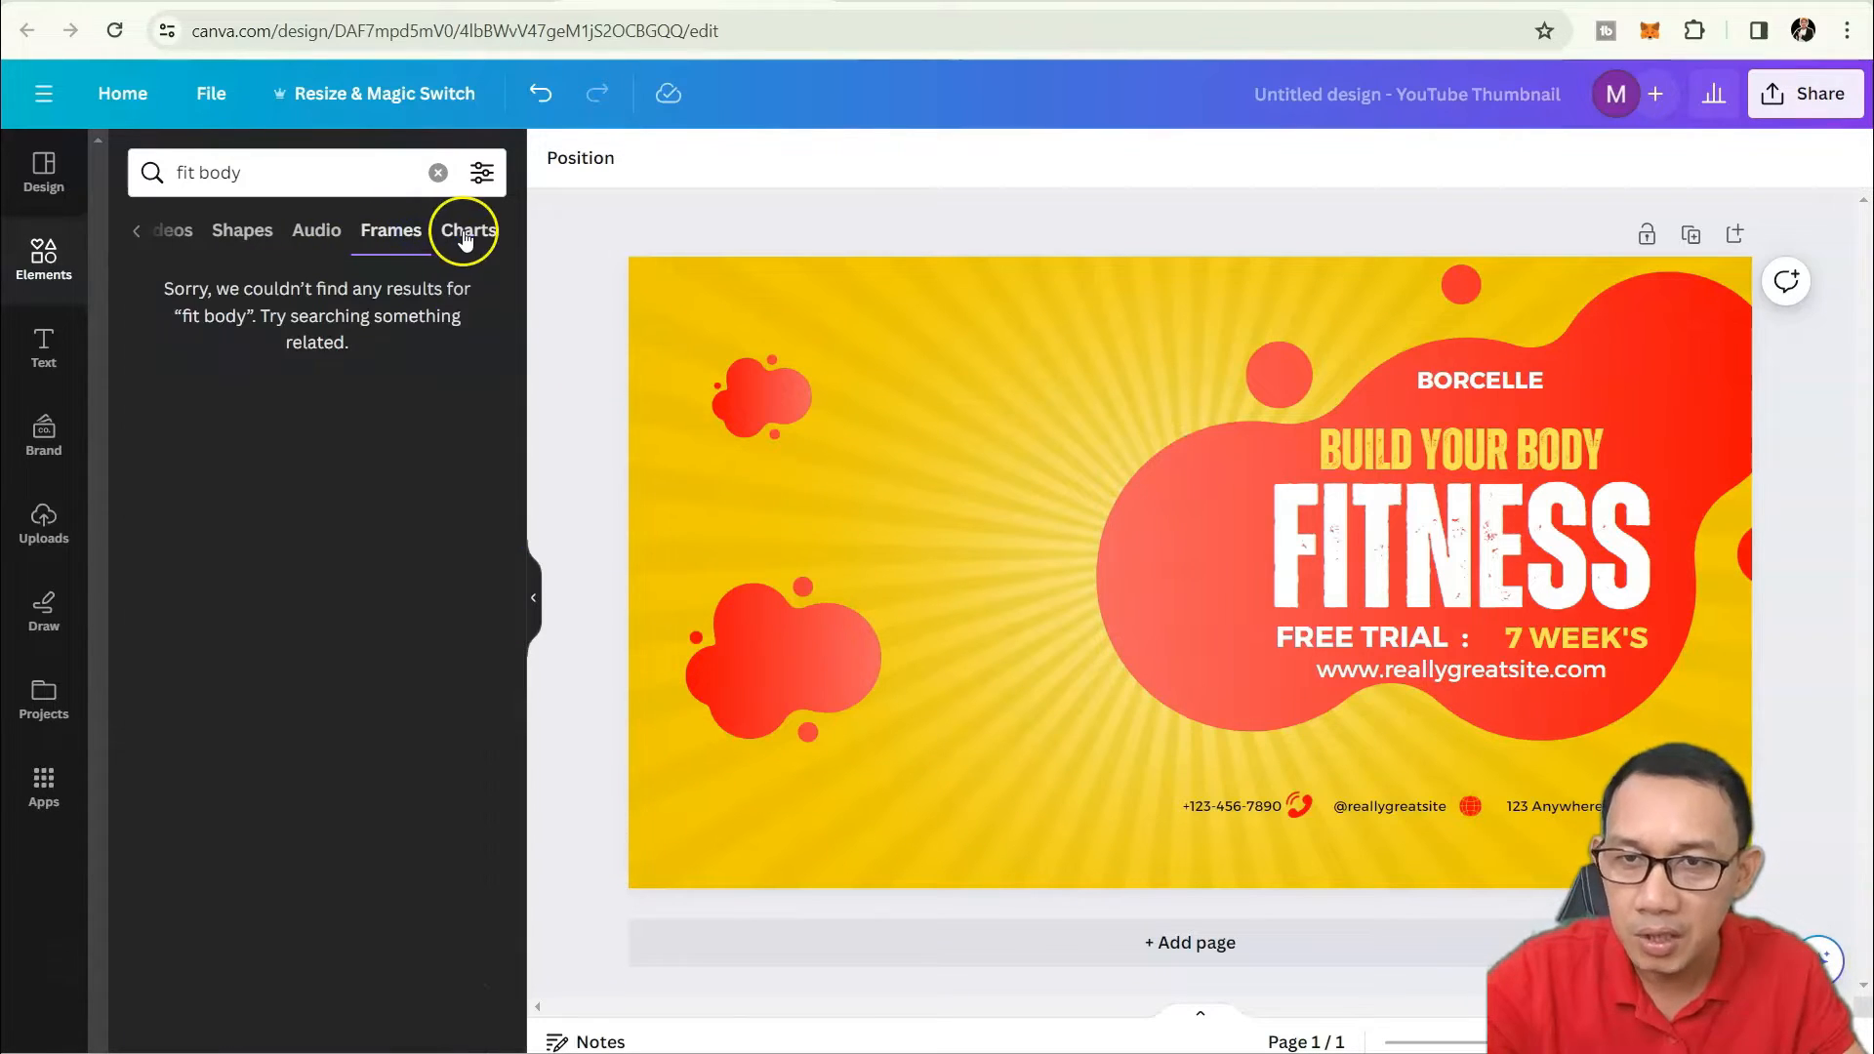
{"action": "left_click", "coordinate": [224, 240]}
{"action": "left_click", "coordinate": [138, 234]}
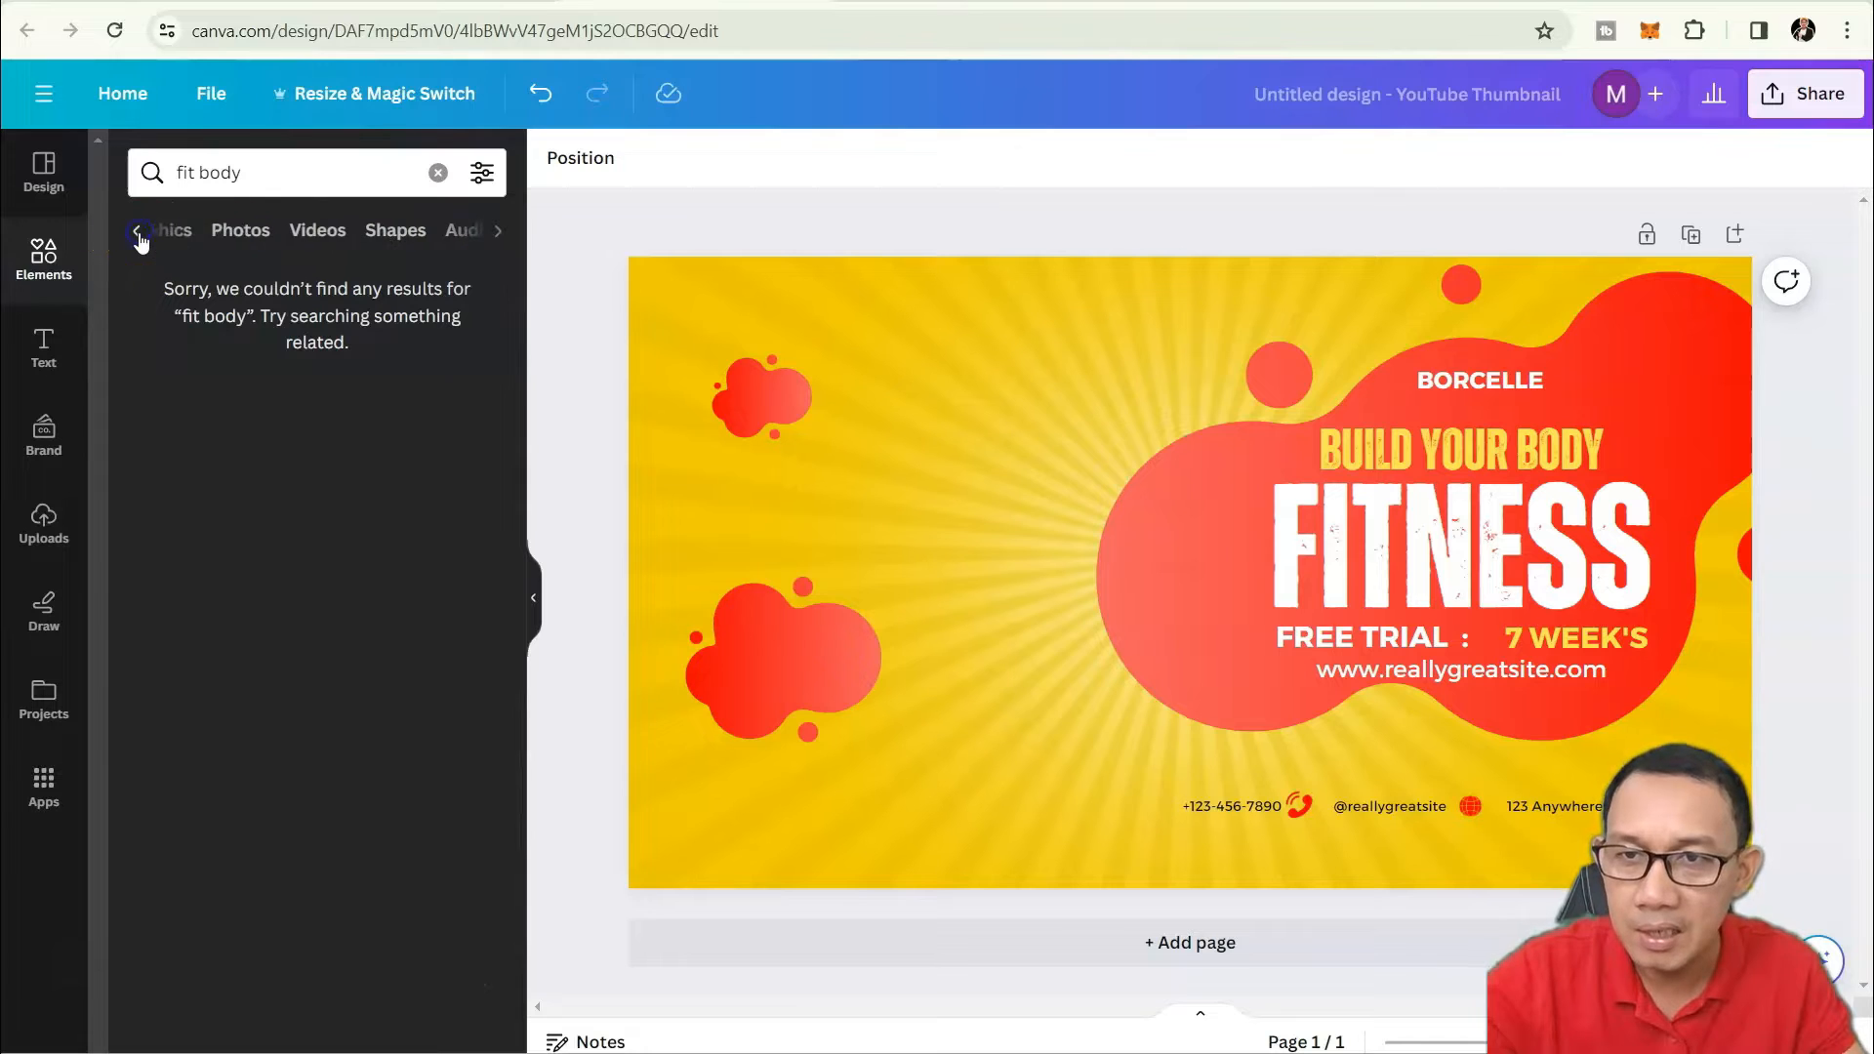
{"action": "left_click", "coordinate": [219, 234]}
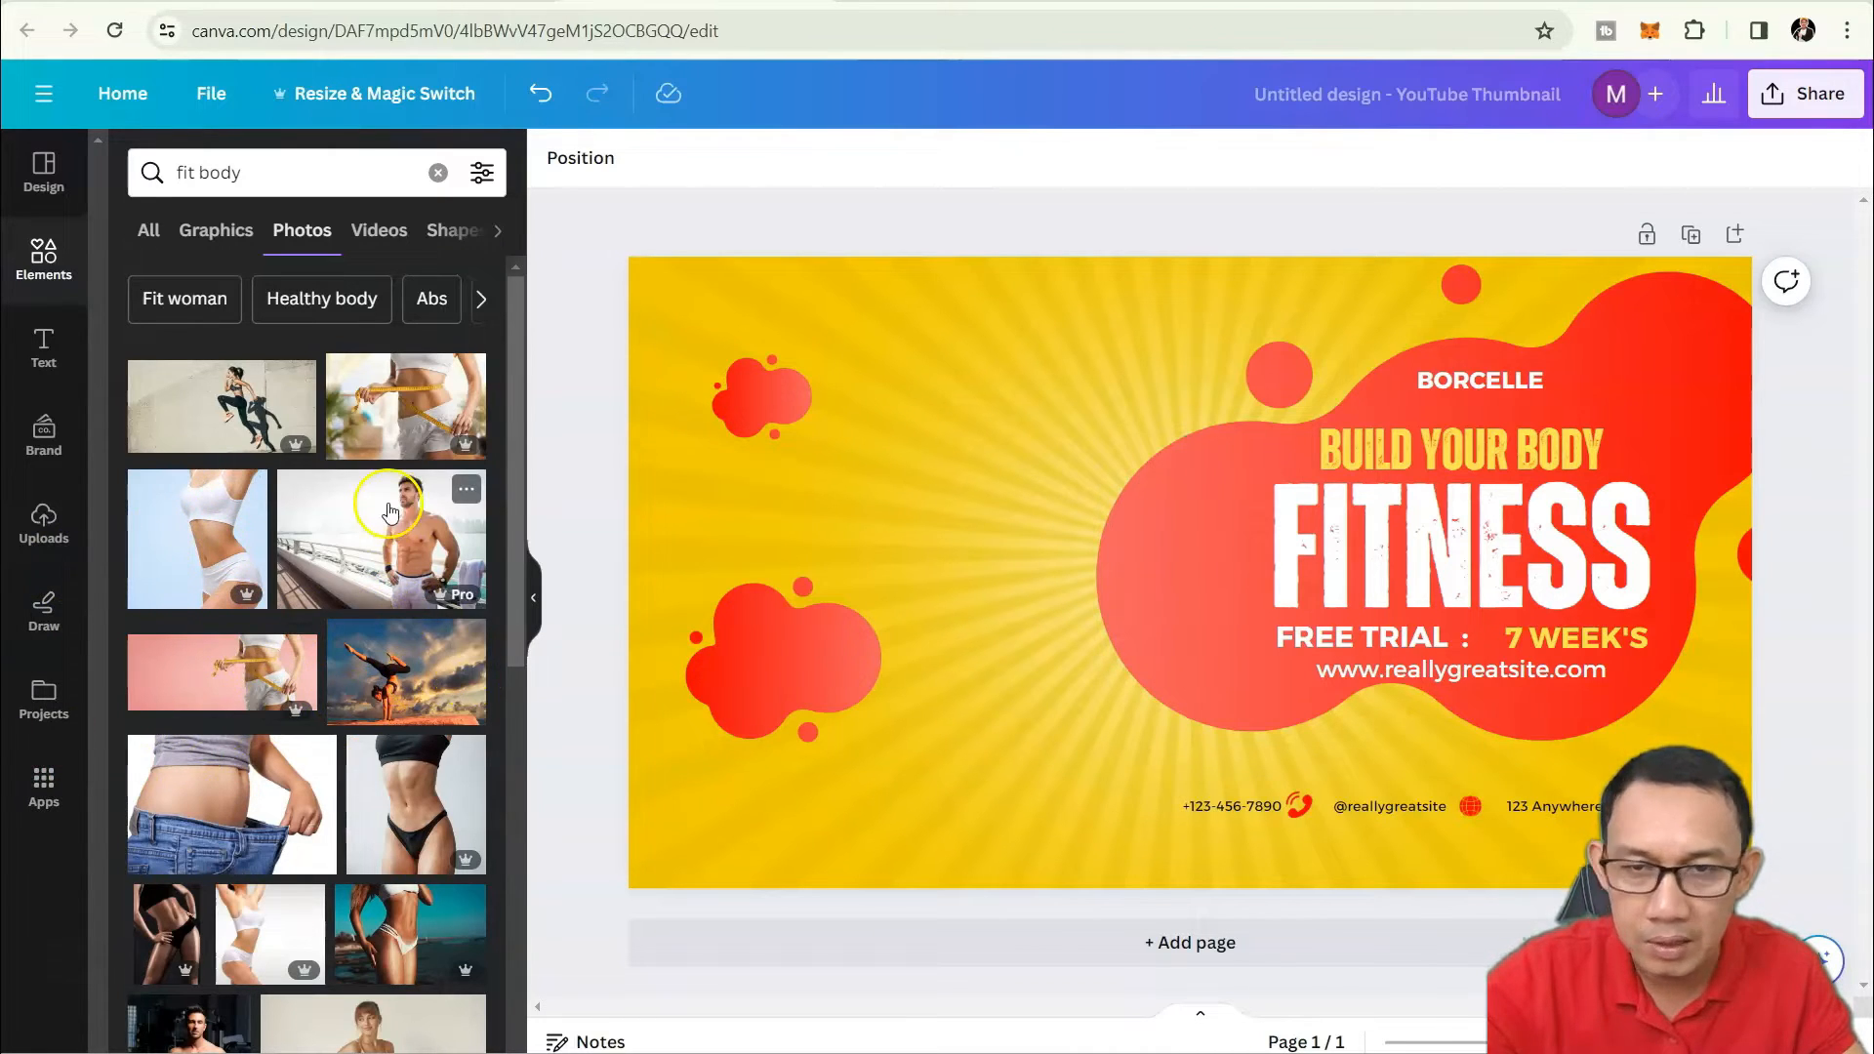
Scroll through the 'fit body' photo results.
{"action": "left_click", "coordinate": [634, 516]}
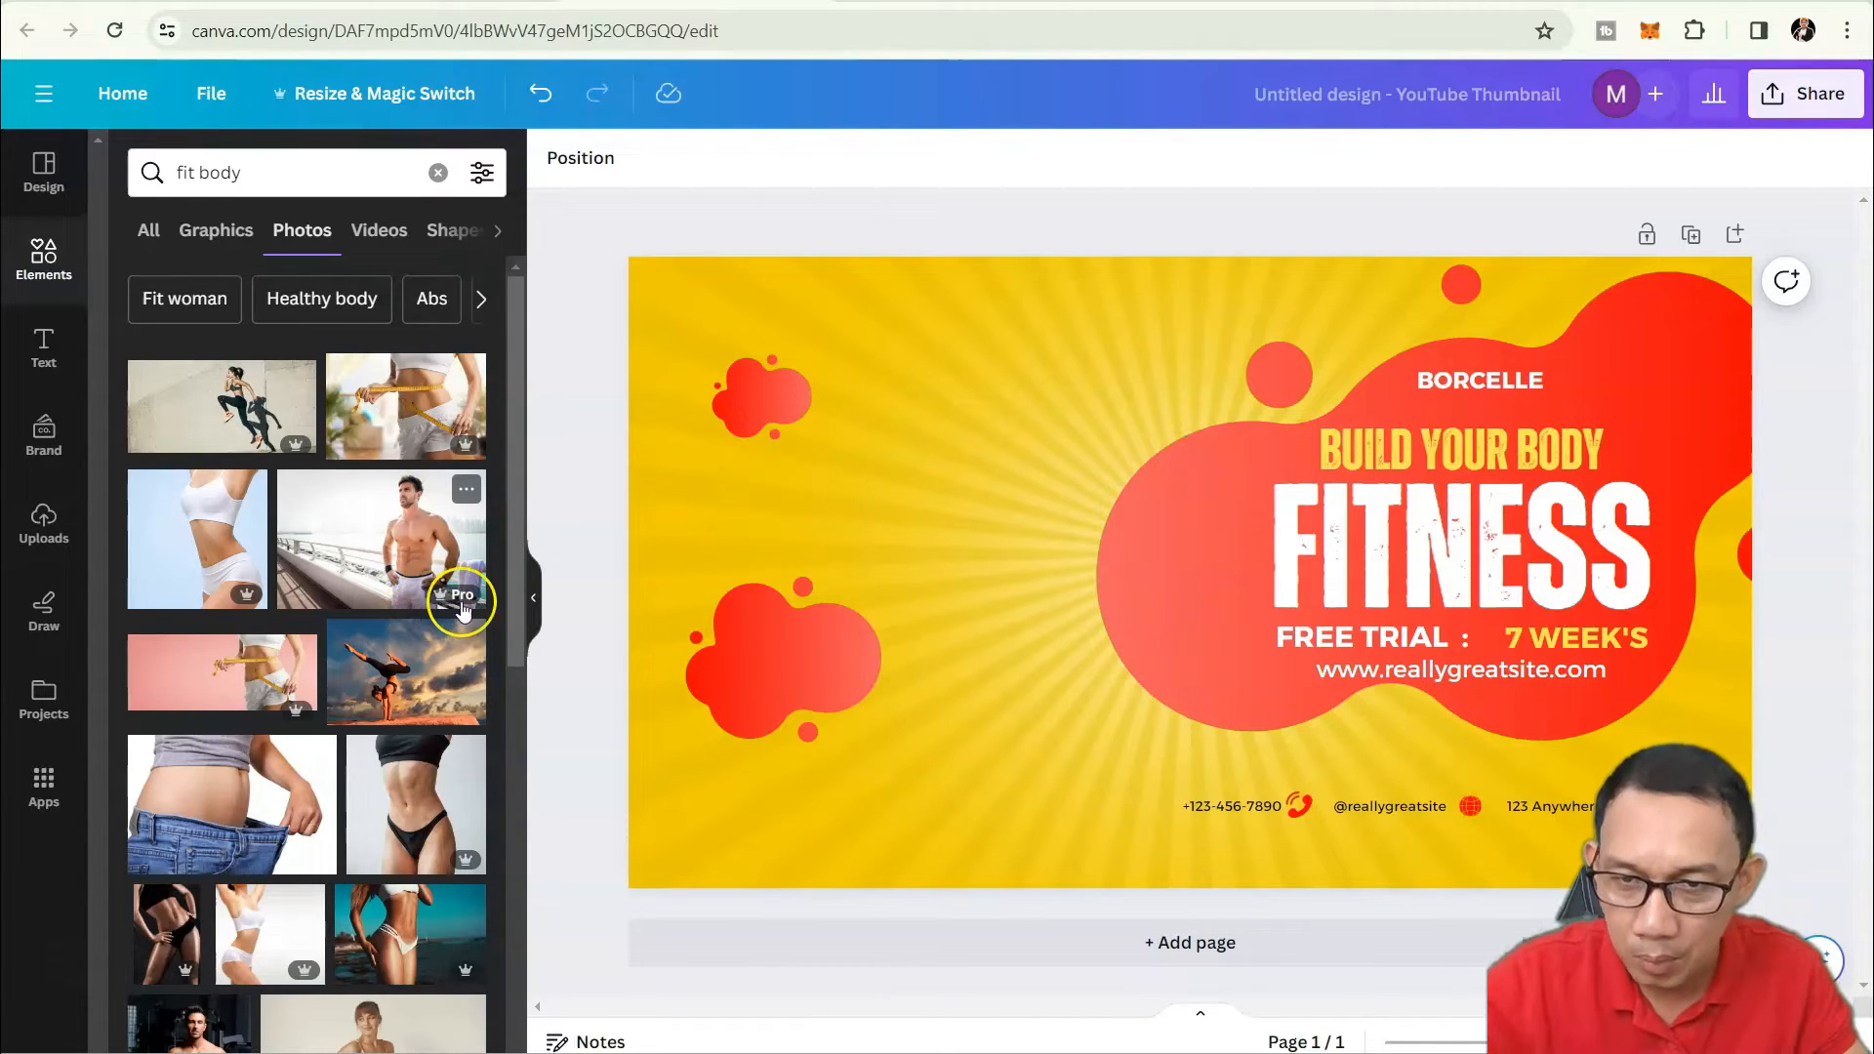
{"action": "scroll", "coordinate": [415, 800], "scroll_direction": "down", "scroll_amount": 5}
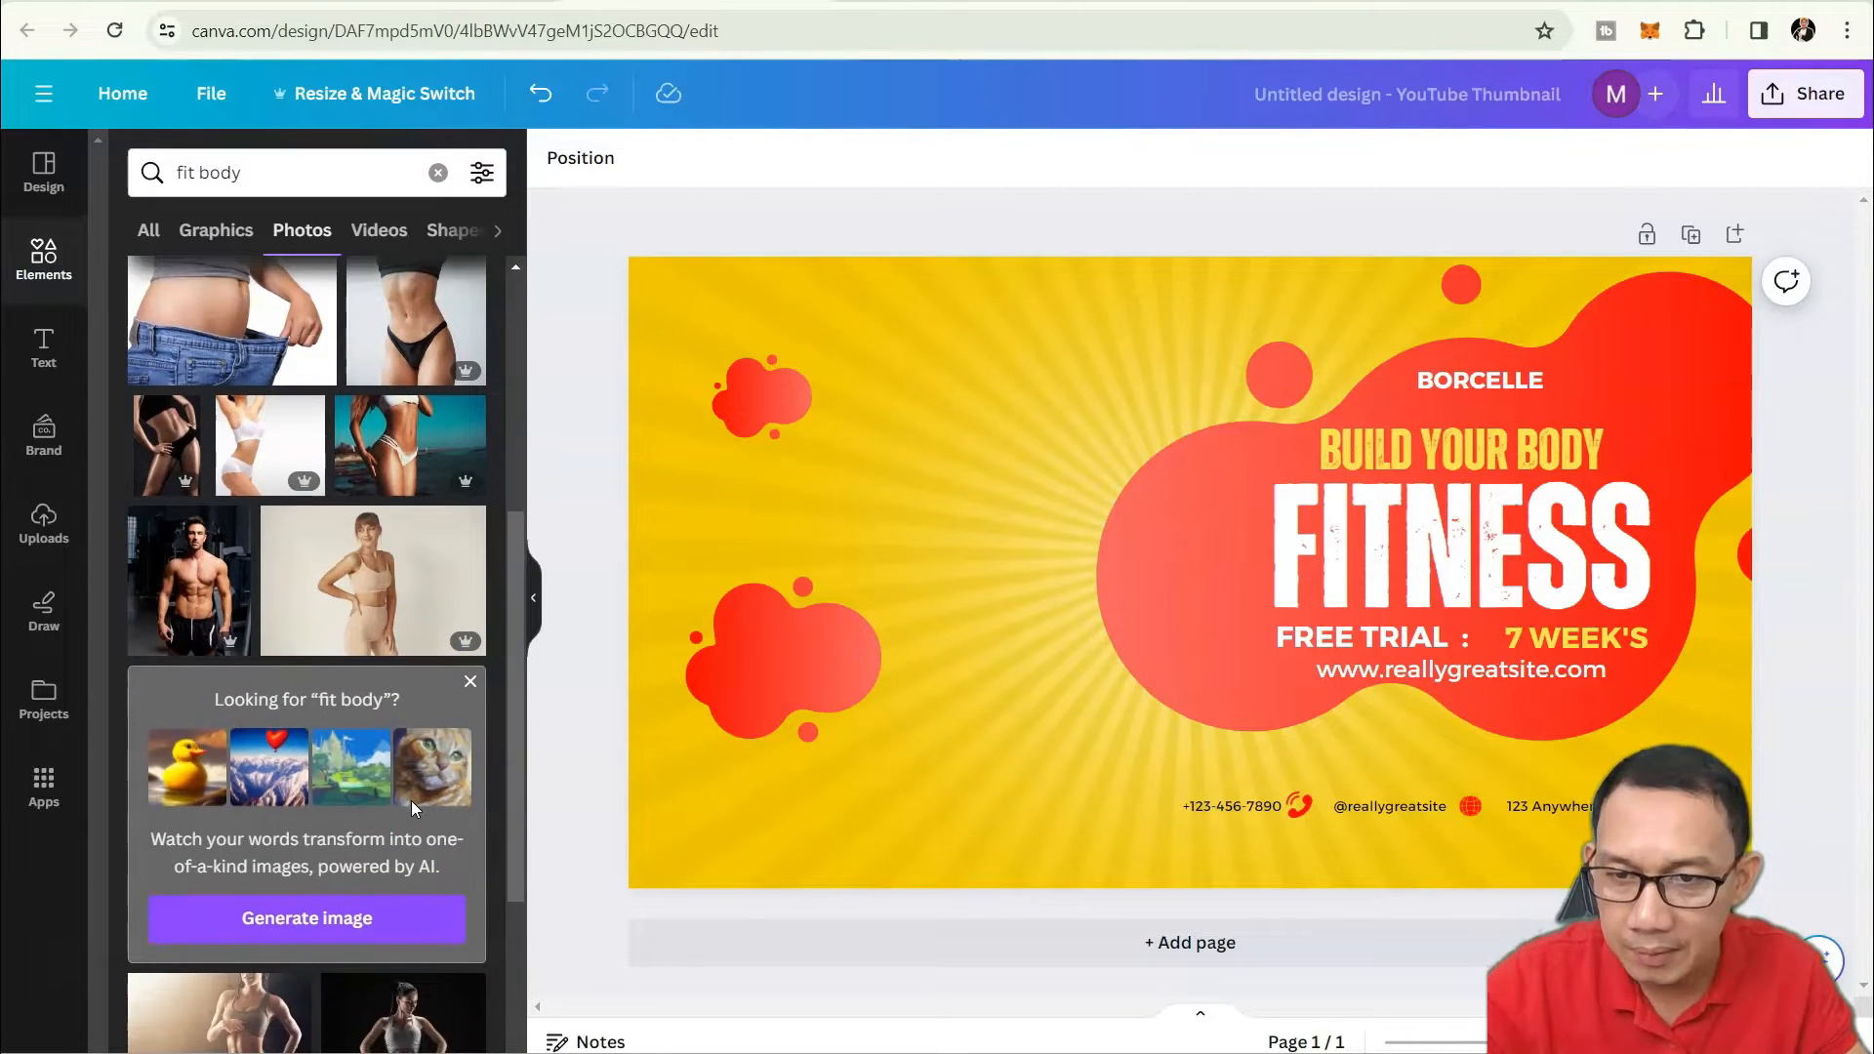
{"action": "scroll", "coordinate": [412, 801], "scroll_direction": "down", "scroll_amount": 3}
{"action": "scroll", "coordinate": [413, 809], "scroll_direction": "down", "scroll_amount": 3}
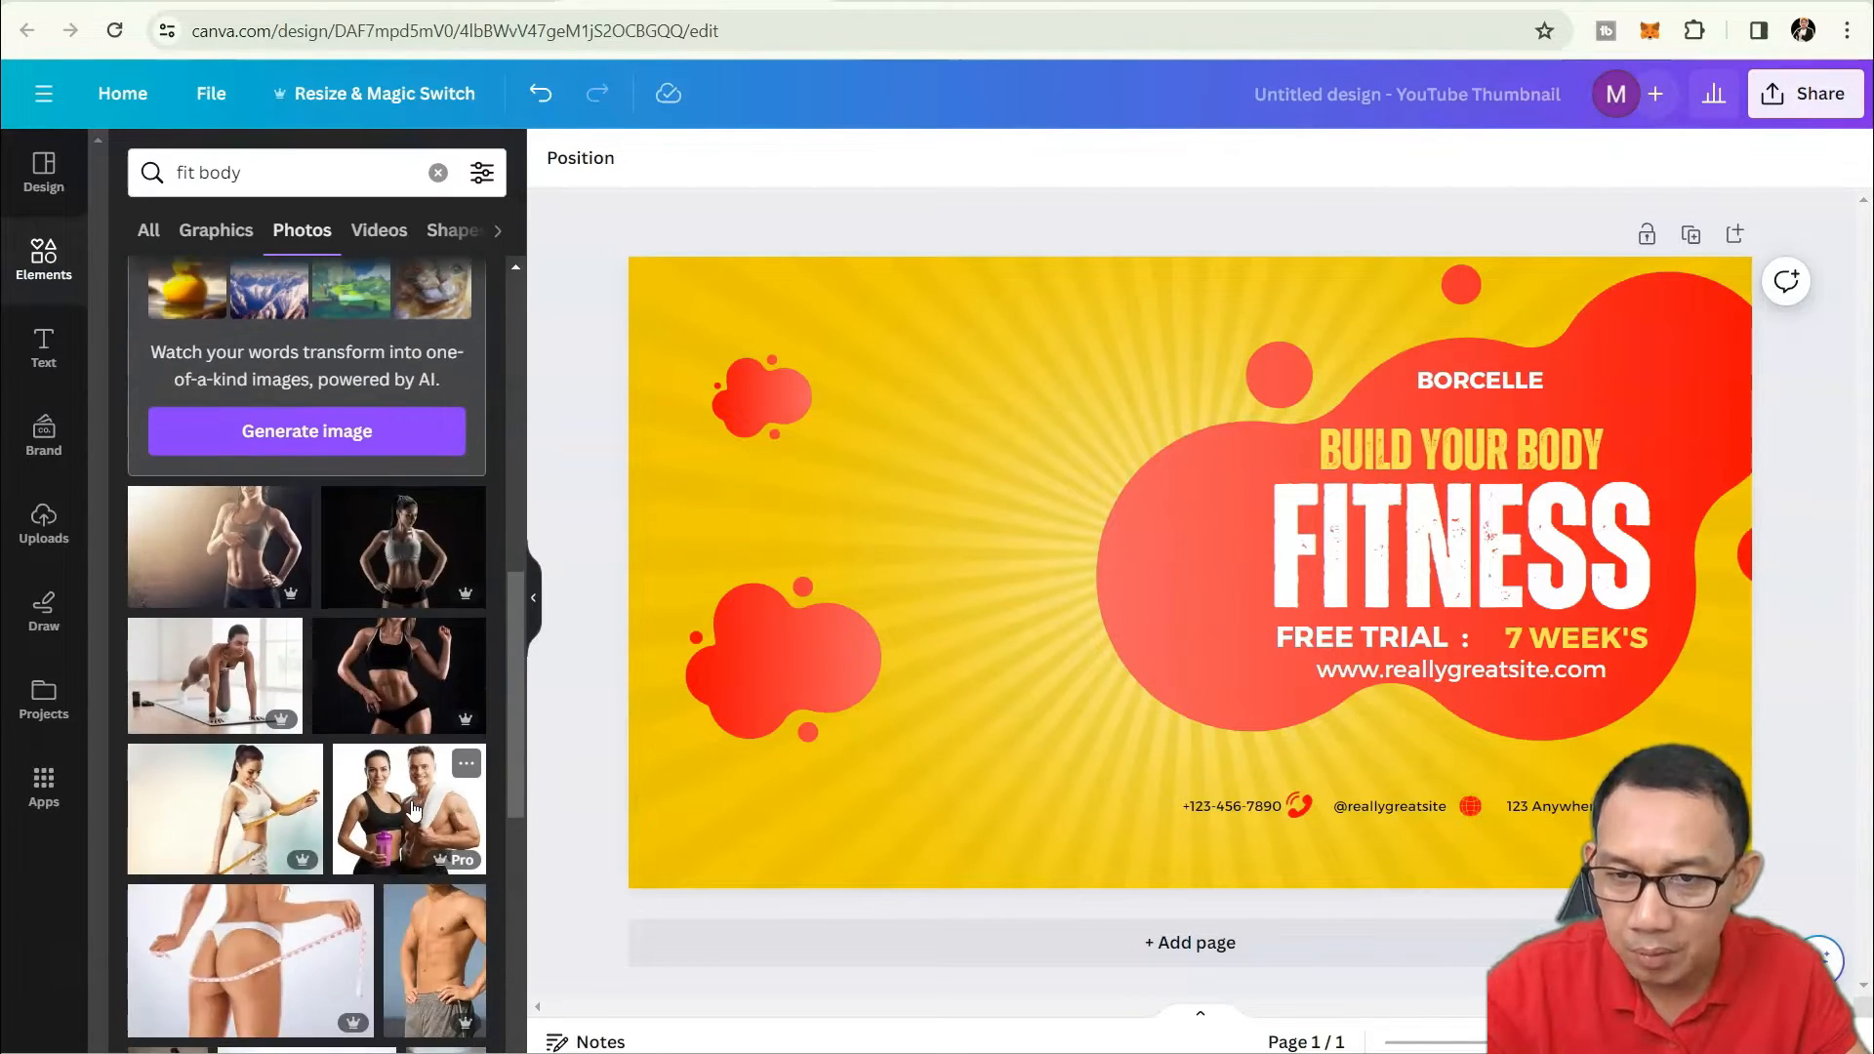
{"action": "scroll", "coordinate": [412, 806], "scroll_direction": "down", "scroll_amount": 3}
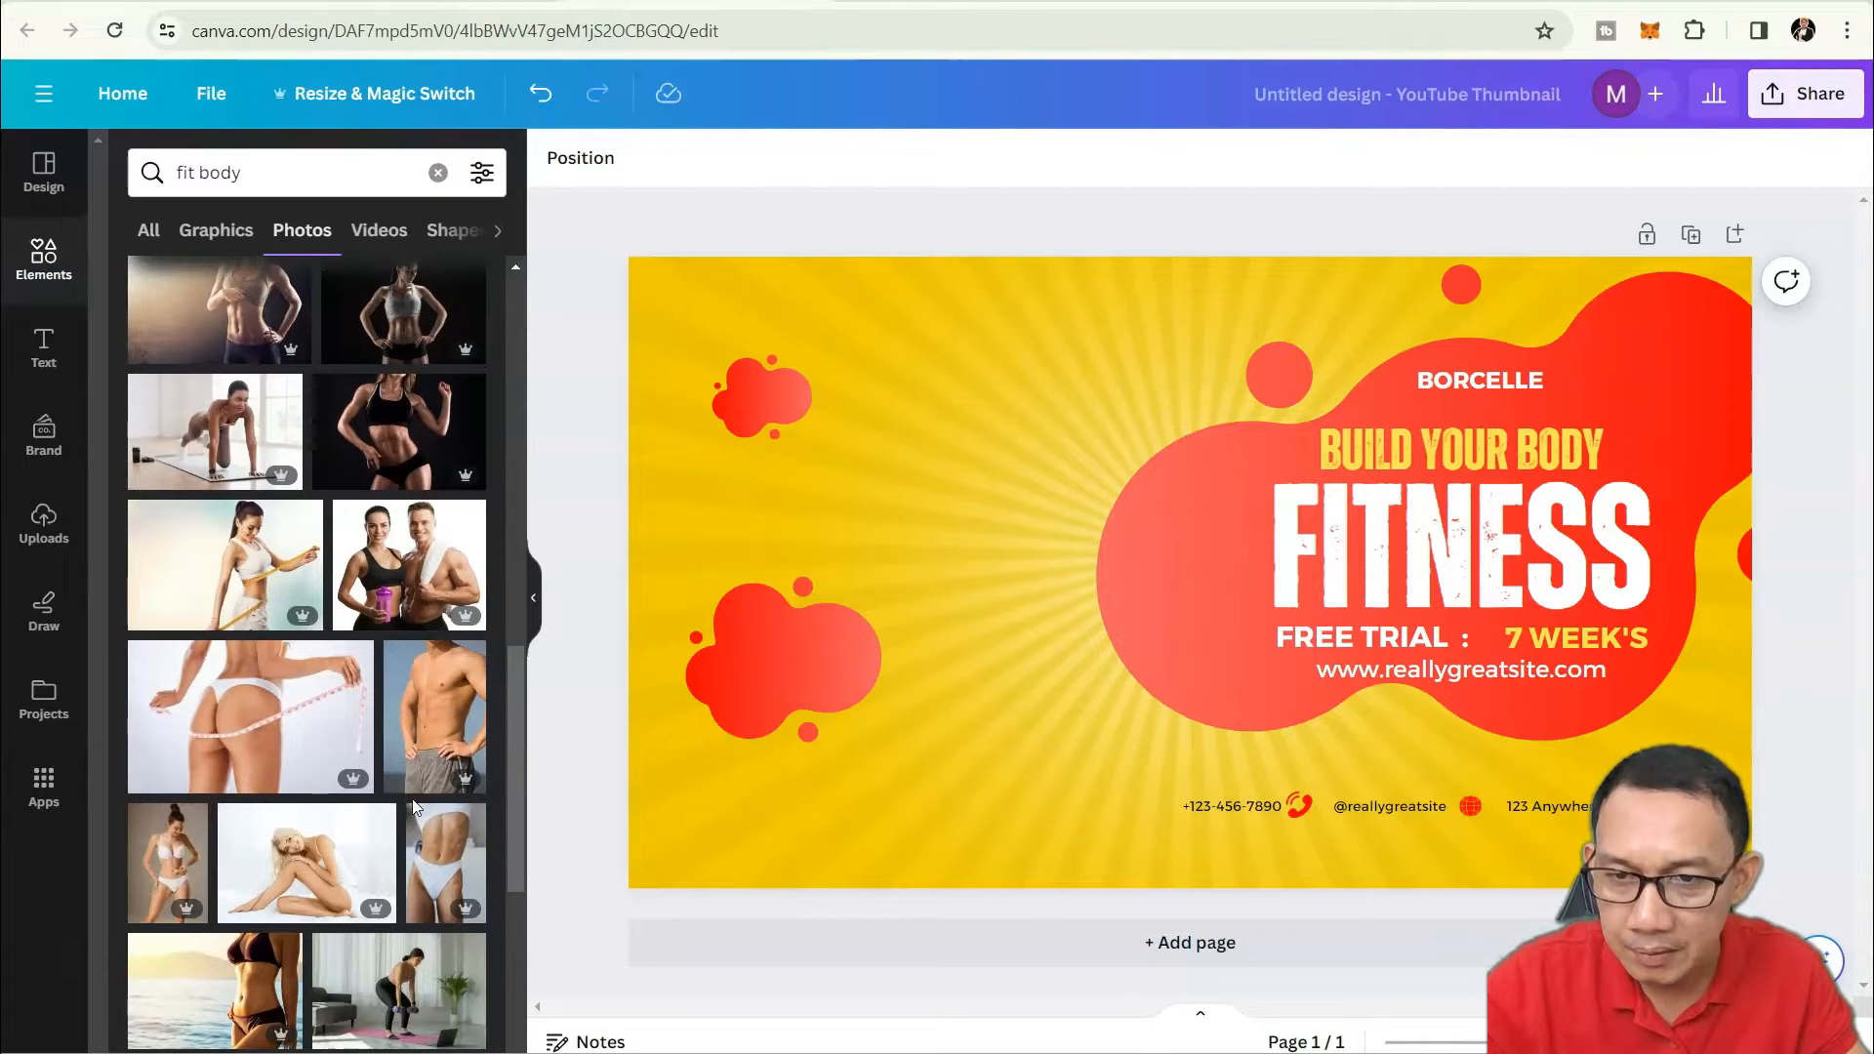
{"action": "scroll", "coordinate": [412, 800], "scroll_direction": "down", "scroll_amount": 3}
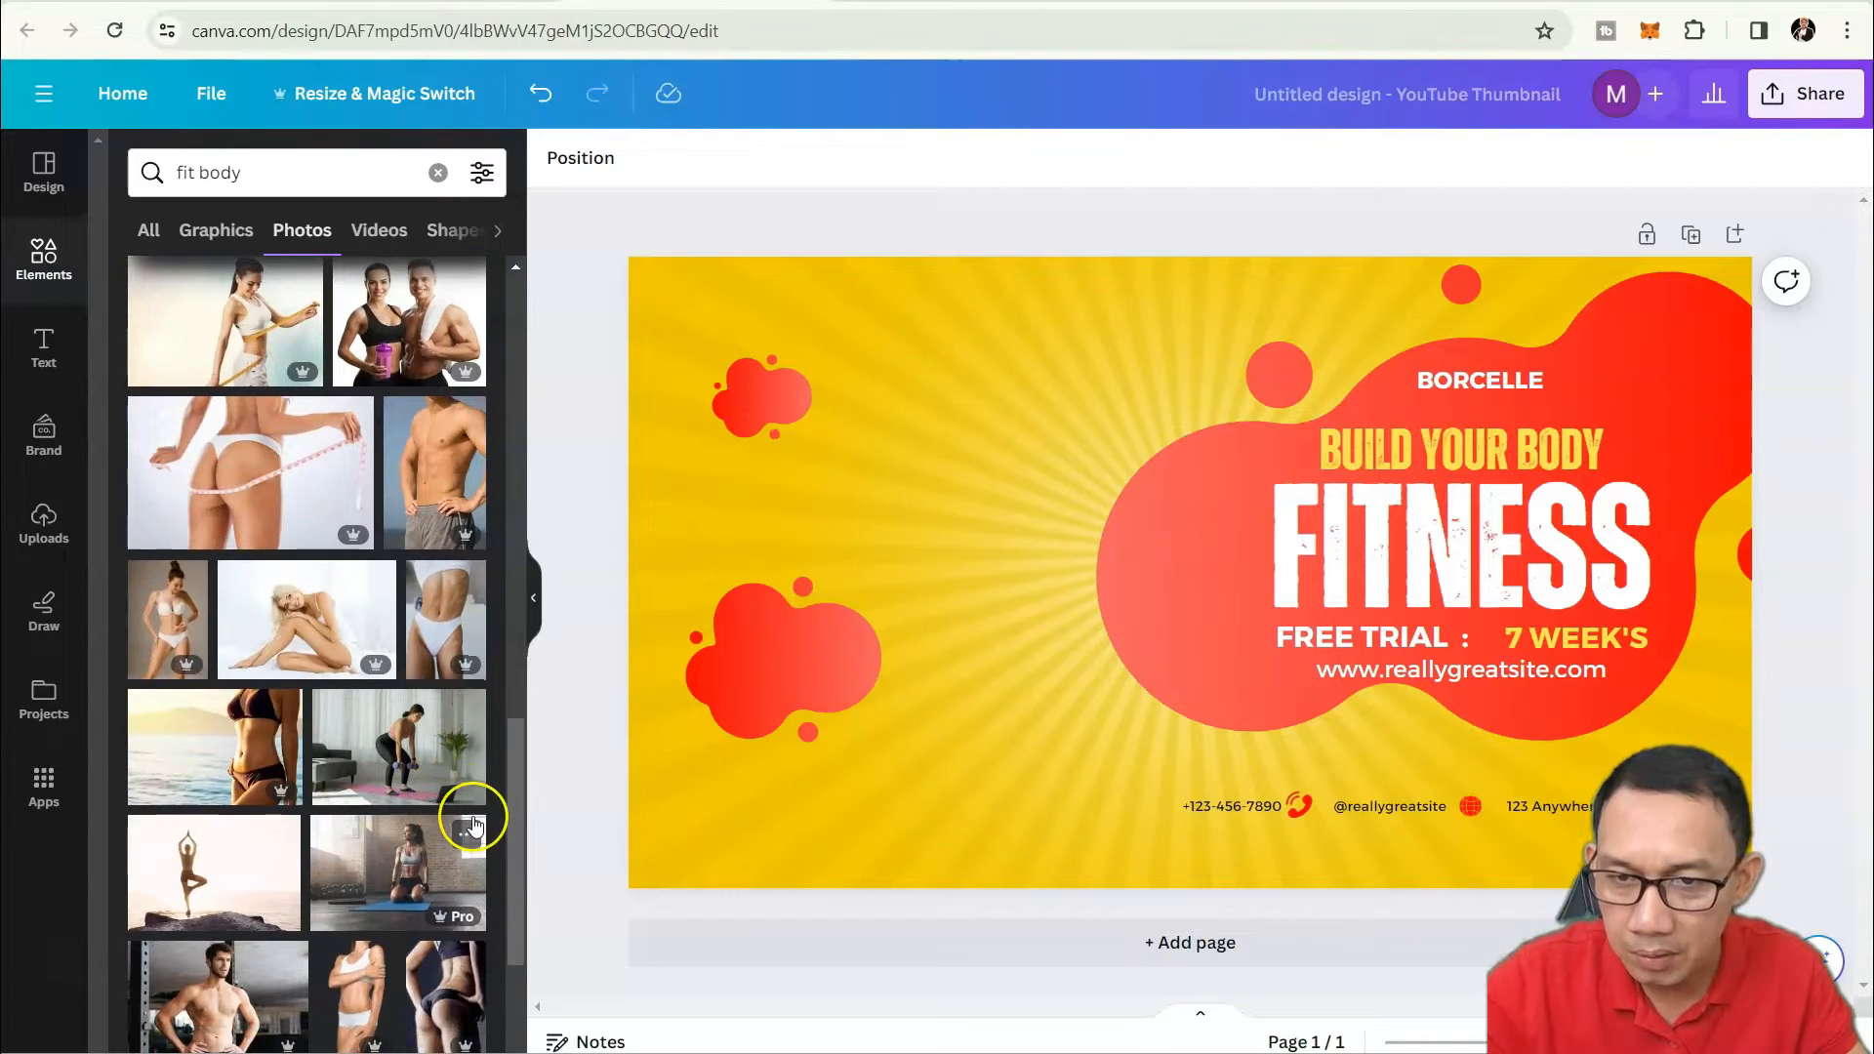
{"action": "scroll", "coordinate": [472, 827], "scroll_direction": "down", "scroll_amount": 2}
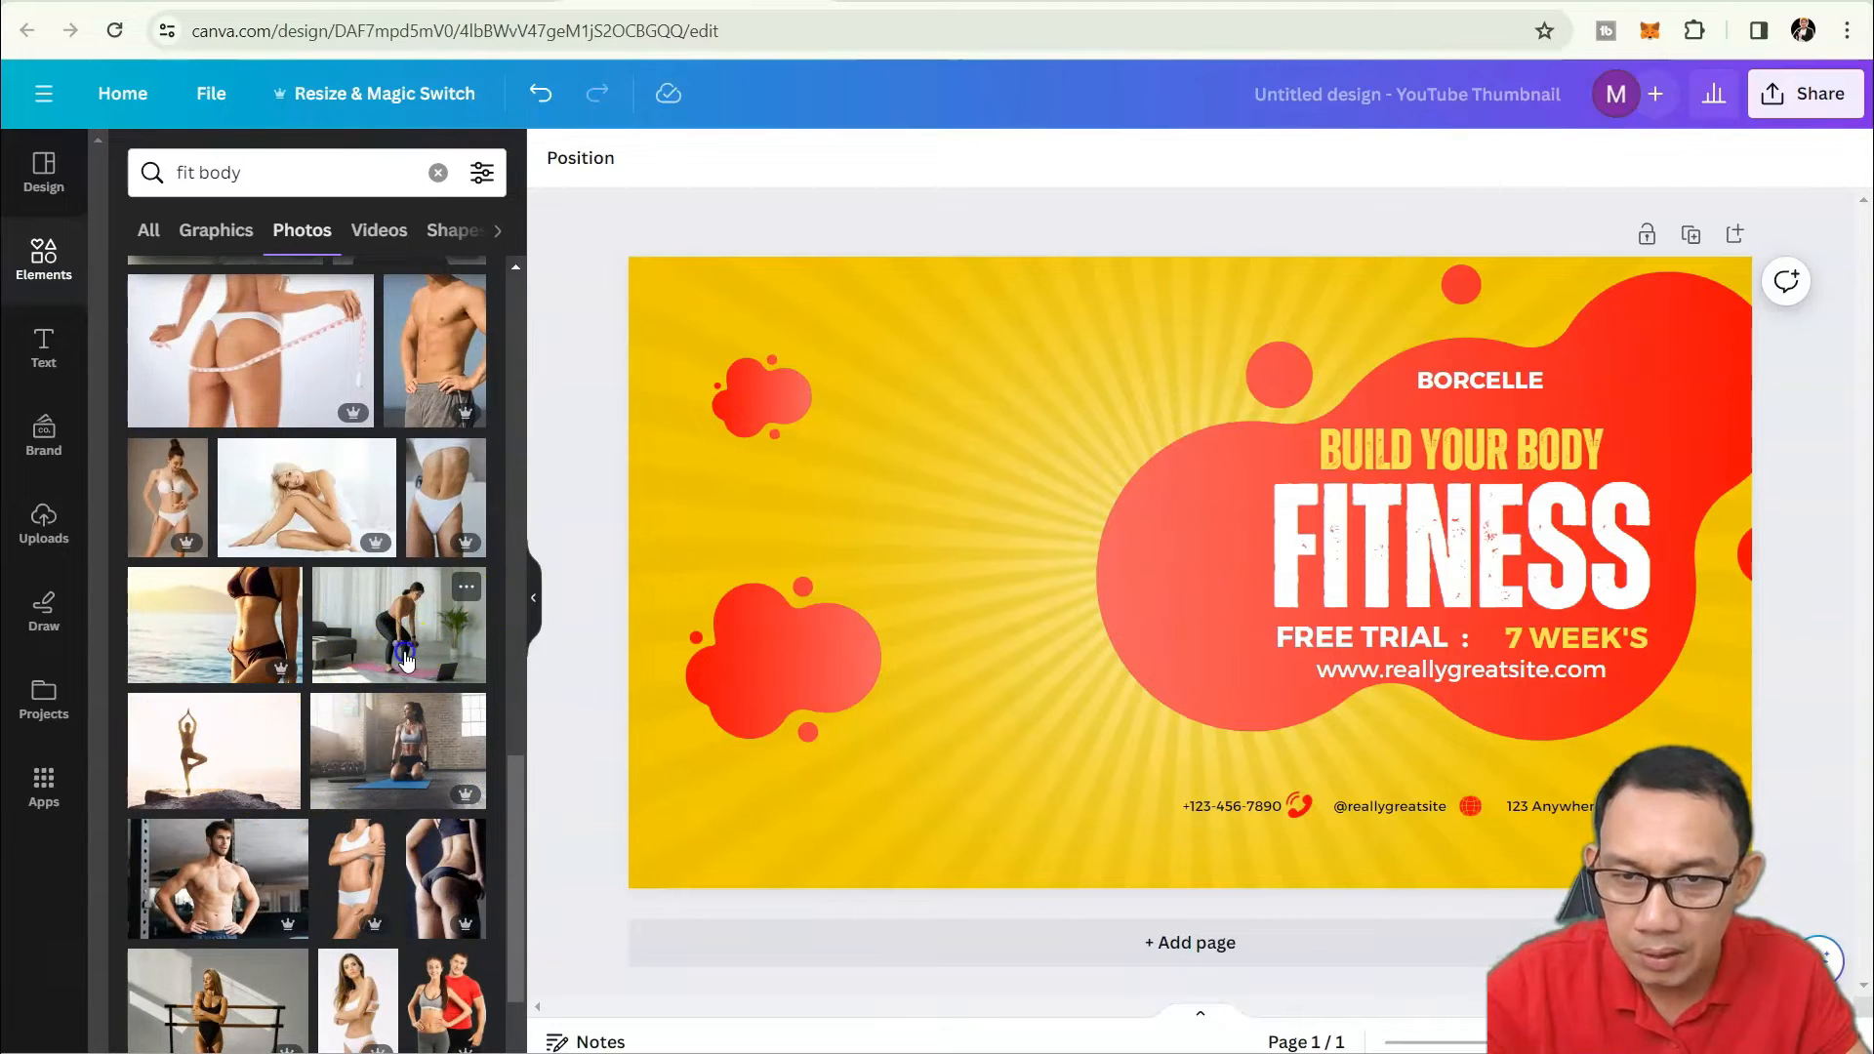
Place the woman-squatting-with-dumbbells photo on the page and enlarge it to fill the background.
{"action": "left_click_drag", "start_coordinate": [406, 662], "coordinate": [762, 351]}
{"action": "left_click_drag", "start_coordinate": [1378, 756], "coordinate": [1752, 1001]}
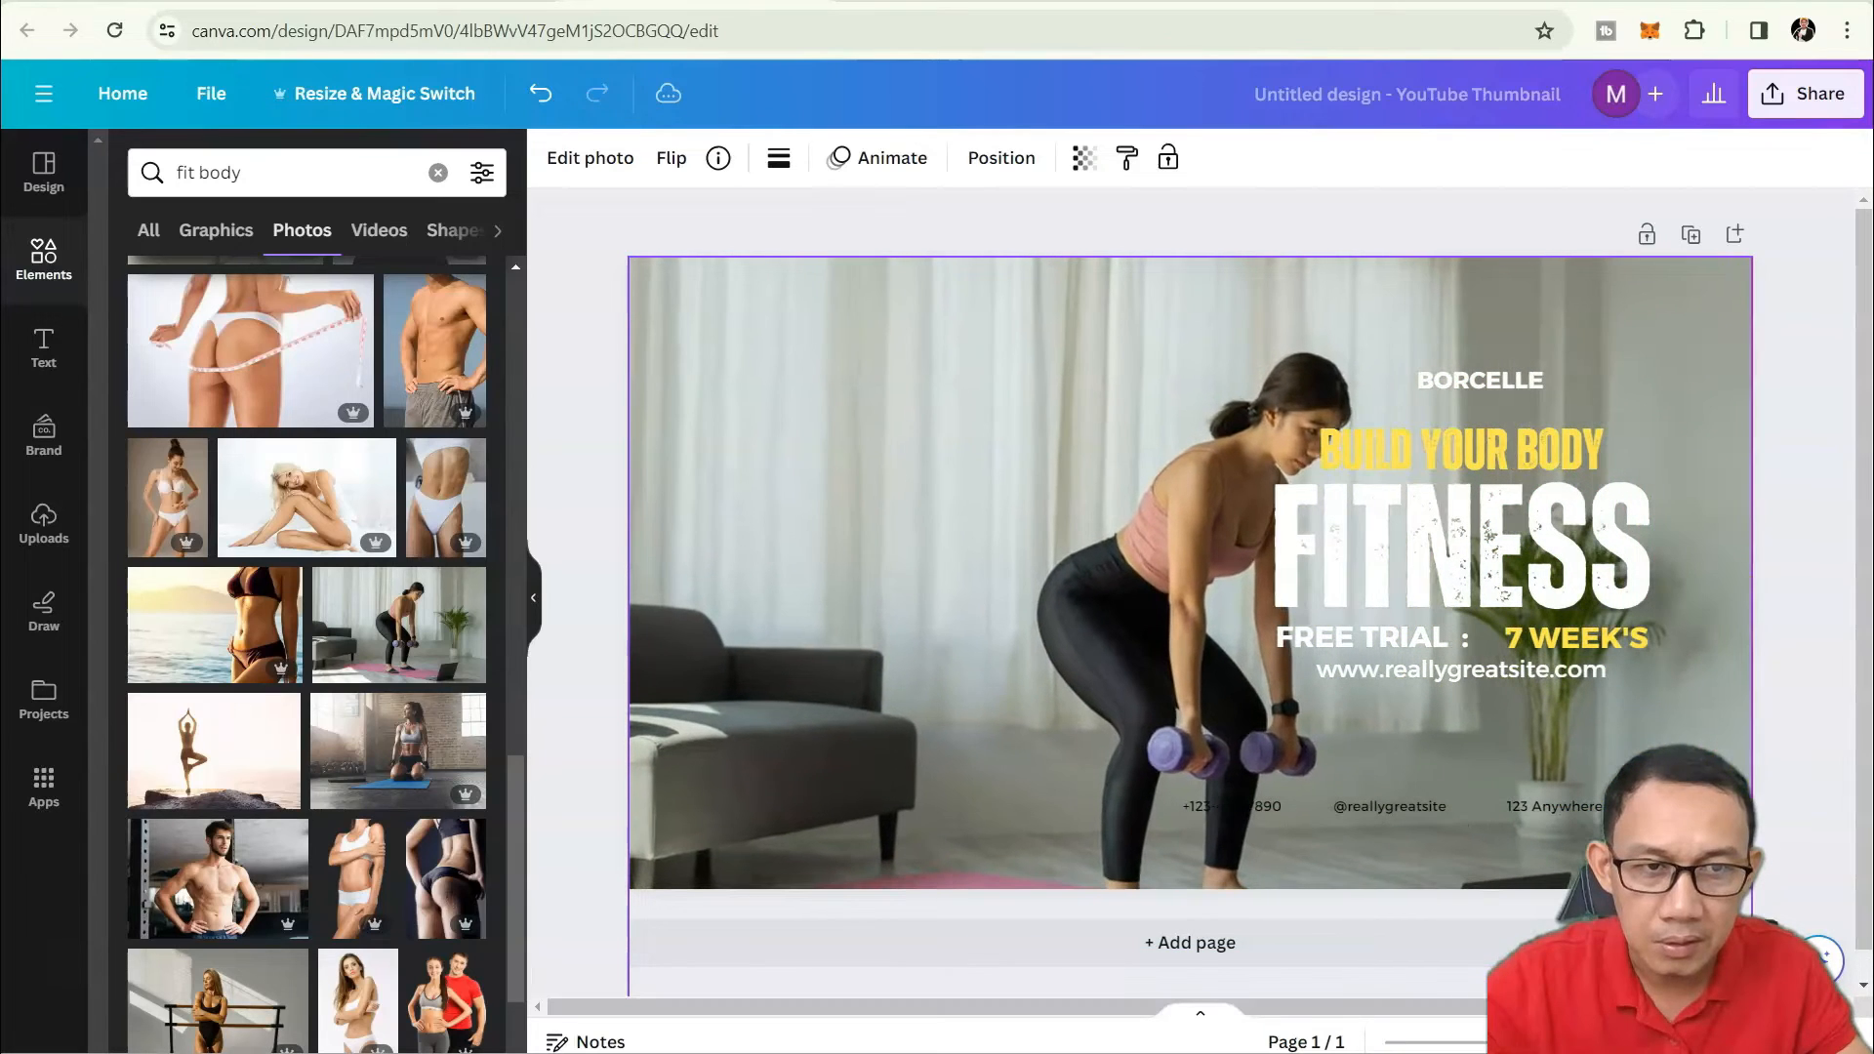
{"action": "left_click", "coordinate": [1799, 568]}
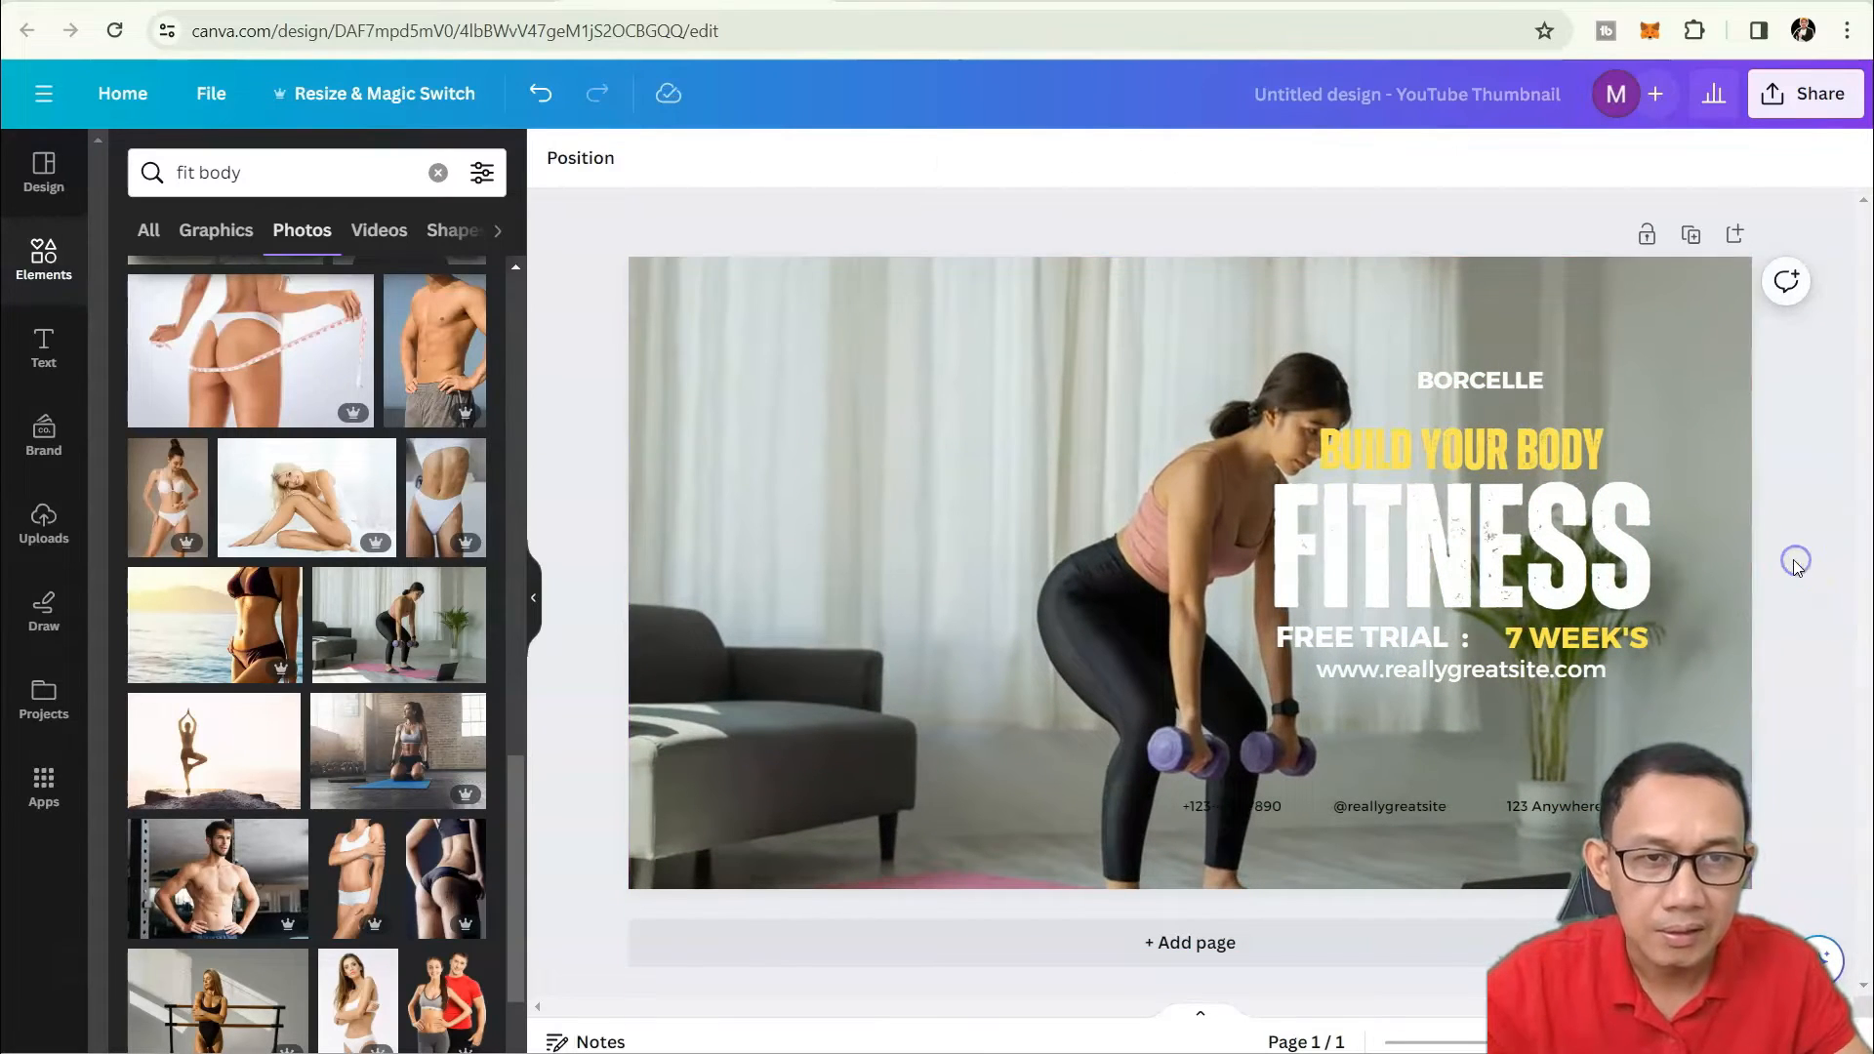
{"action": "left_click", "coordinate": [1112, 640]}
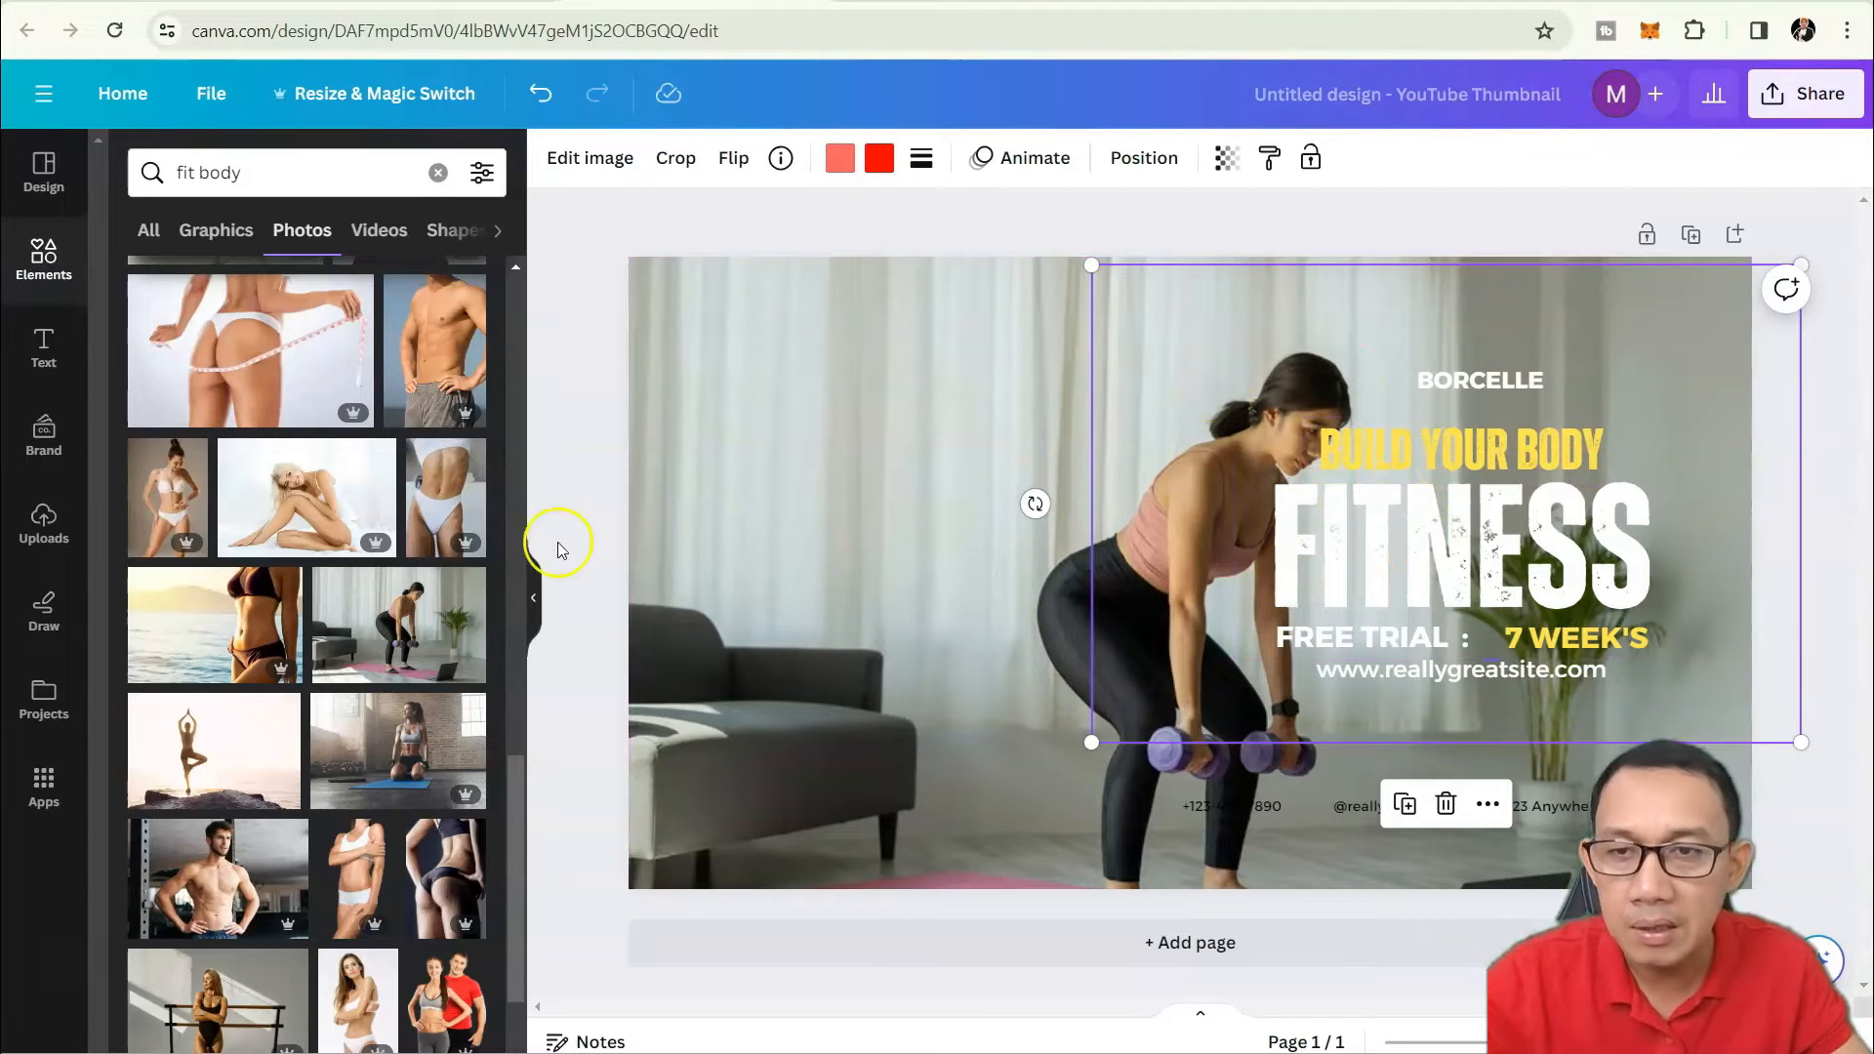
Rearrange FITNESS, BUILD YOUR BODY, BORCELLE, FREE TRIAL and 7 WEEK'S over the photo.
{"action": "left_click", "coordinate": [41, 353]}
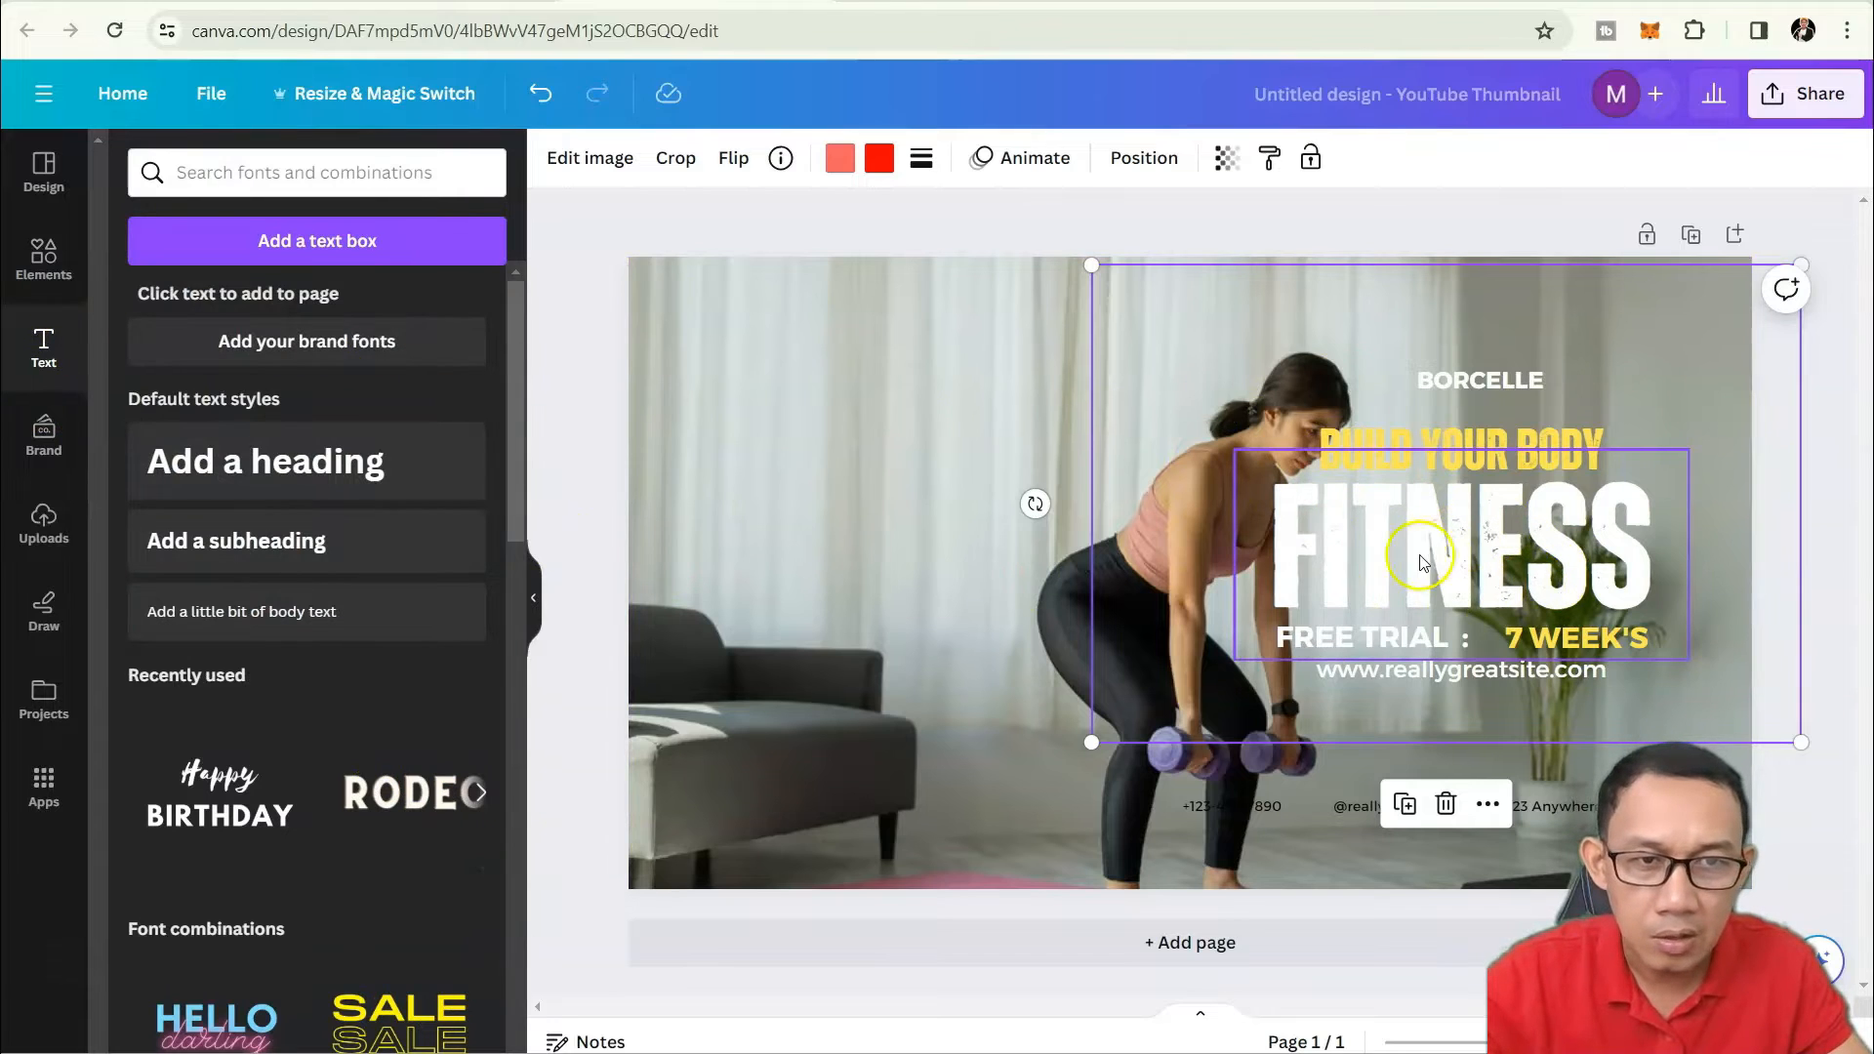
{"action": "mouse_move", "coordinate": [1441, 535]}
{"action": "left_mouse_down"}
{"action": "mouse_move", "coordinate": [1418, 537]}
{"action": "mouse_move", "coordinate": [1501, 498]}
{"action": "mouse_move", "coordinate": [1449, 529]}
{"action": "left_mouse_up"}
{"action": "left_click_drag", "start_coordinate": [1459, 444], "coordinate": [1506, 360]}
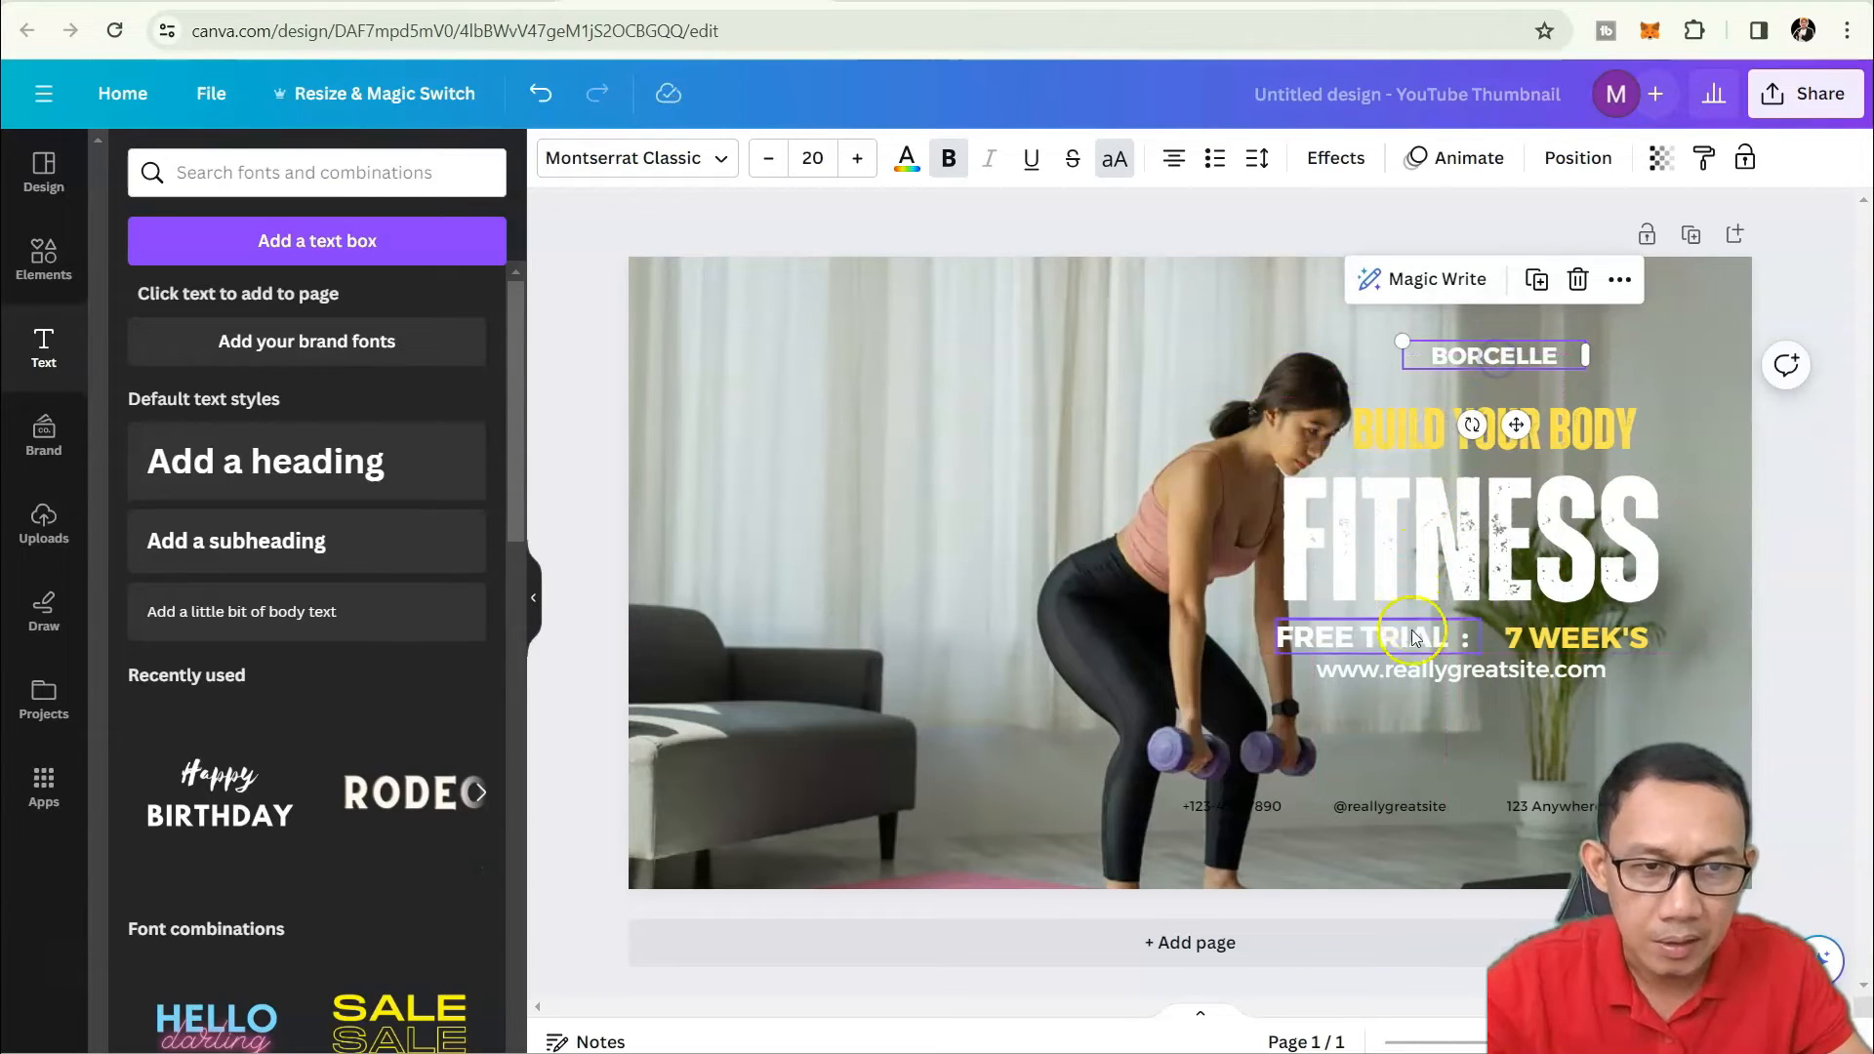
{"action": "mouse_move", "coordinate": [1407, 645]}
{"action": "left_mouse_down"}
{"action": "mouse_move", "coordinate": [1385, 647]}
{"action": "mouse_move", "coordinate": [1414, 631]}
{"action": "left_mouse_up"}
{"action": "left_click_drag", "start_coordinate": [1589, 642], "coordinate": [1529, 683]}
Delete the social handle, phone number and address text boxes.
{"action": "left_click", "coordinate": [1426, 798]}
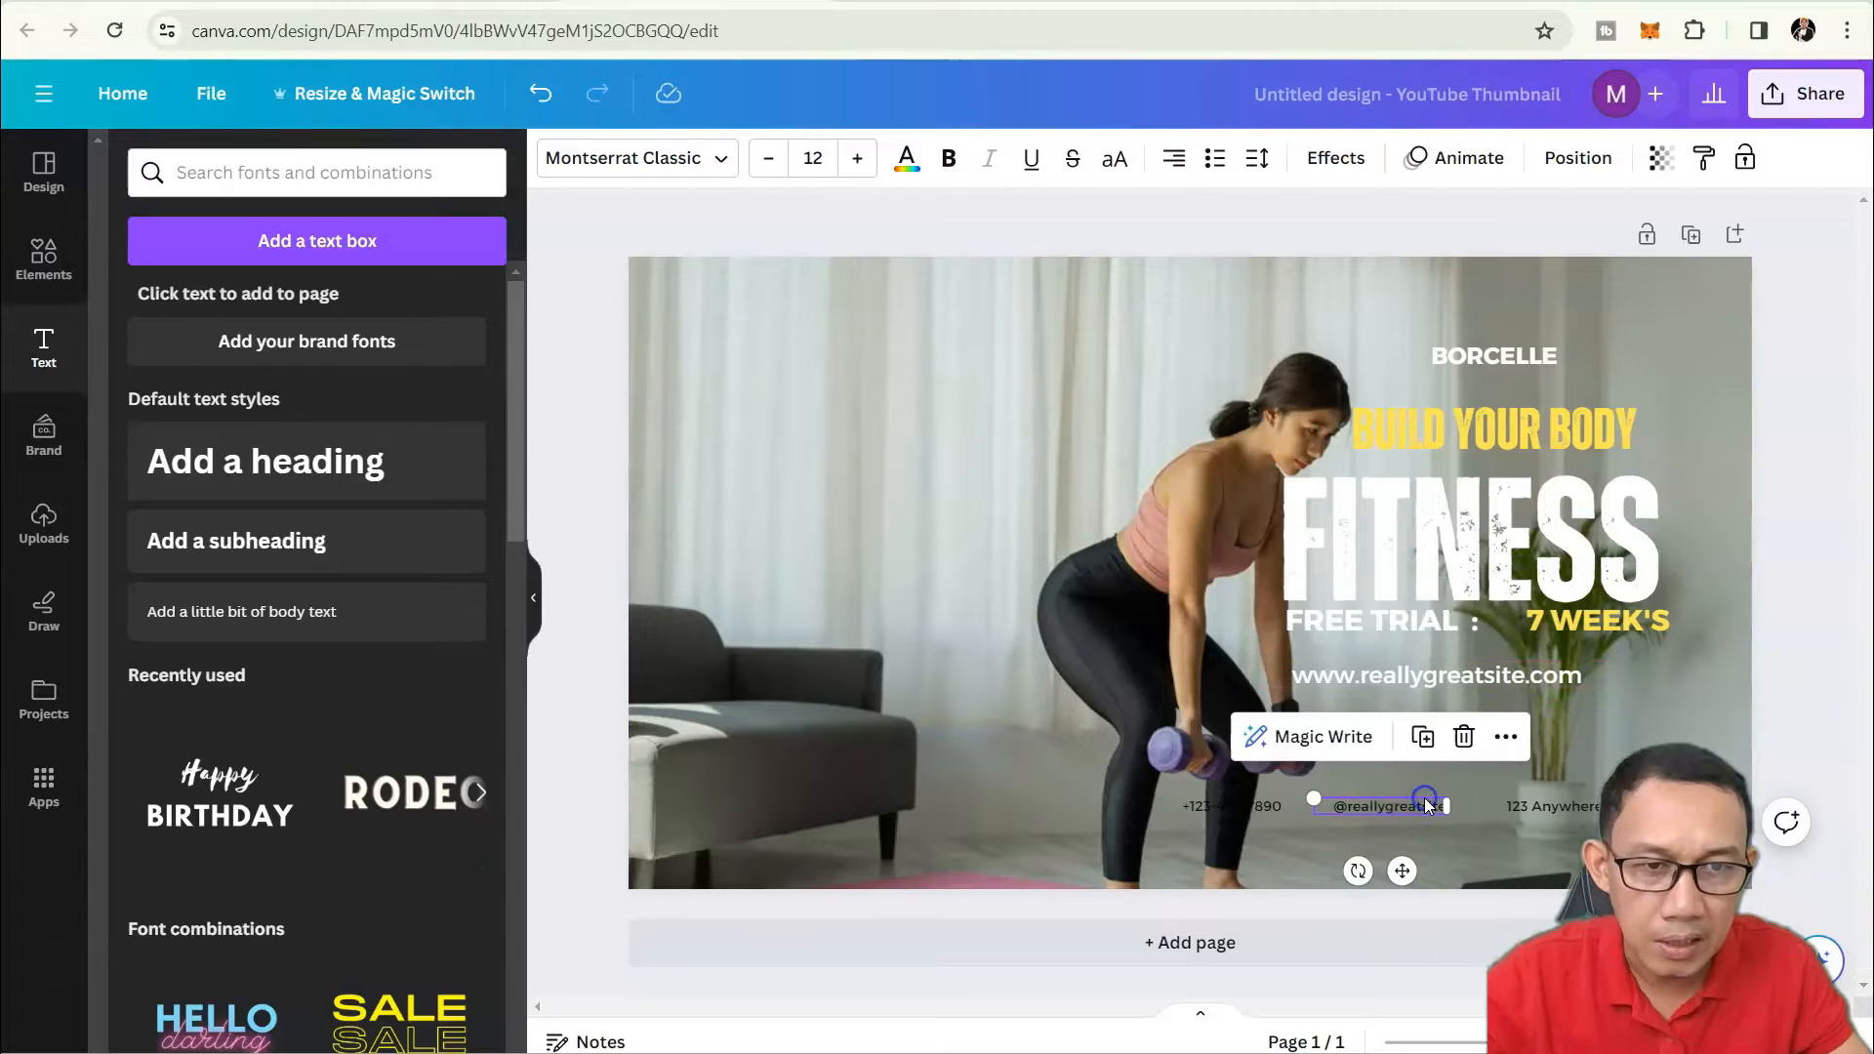
{"action": "left_click", "coordinate": [1464, 738]}
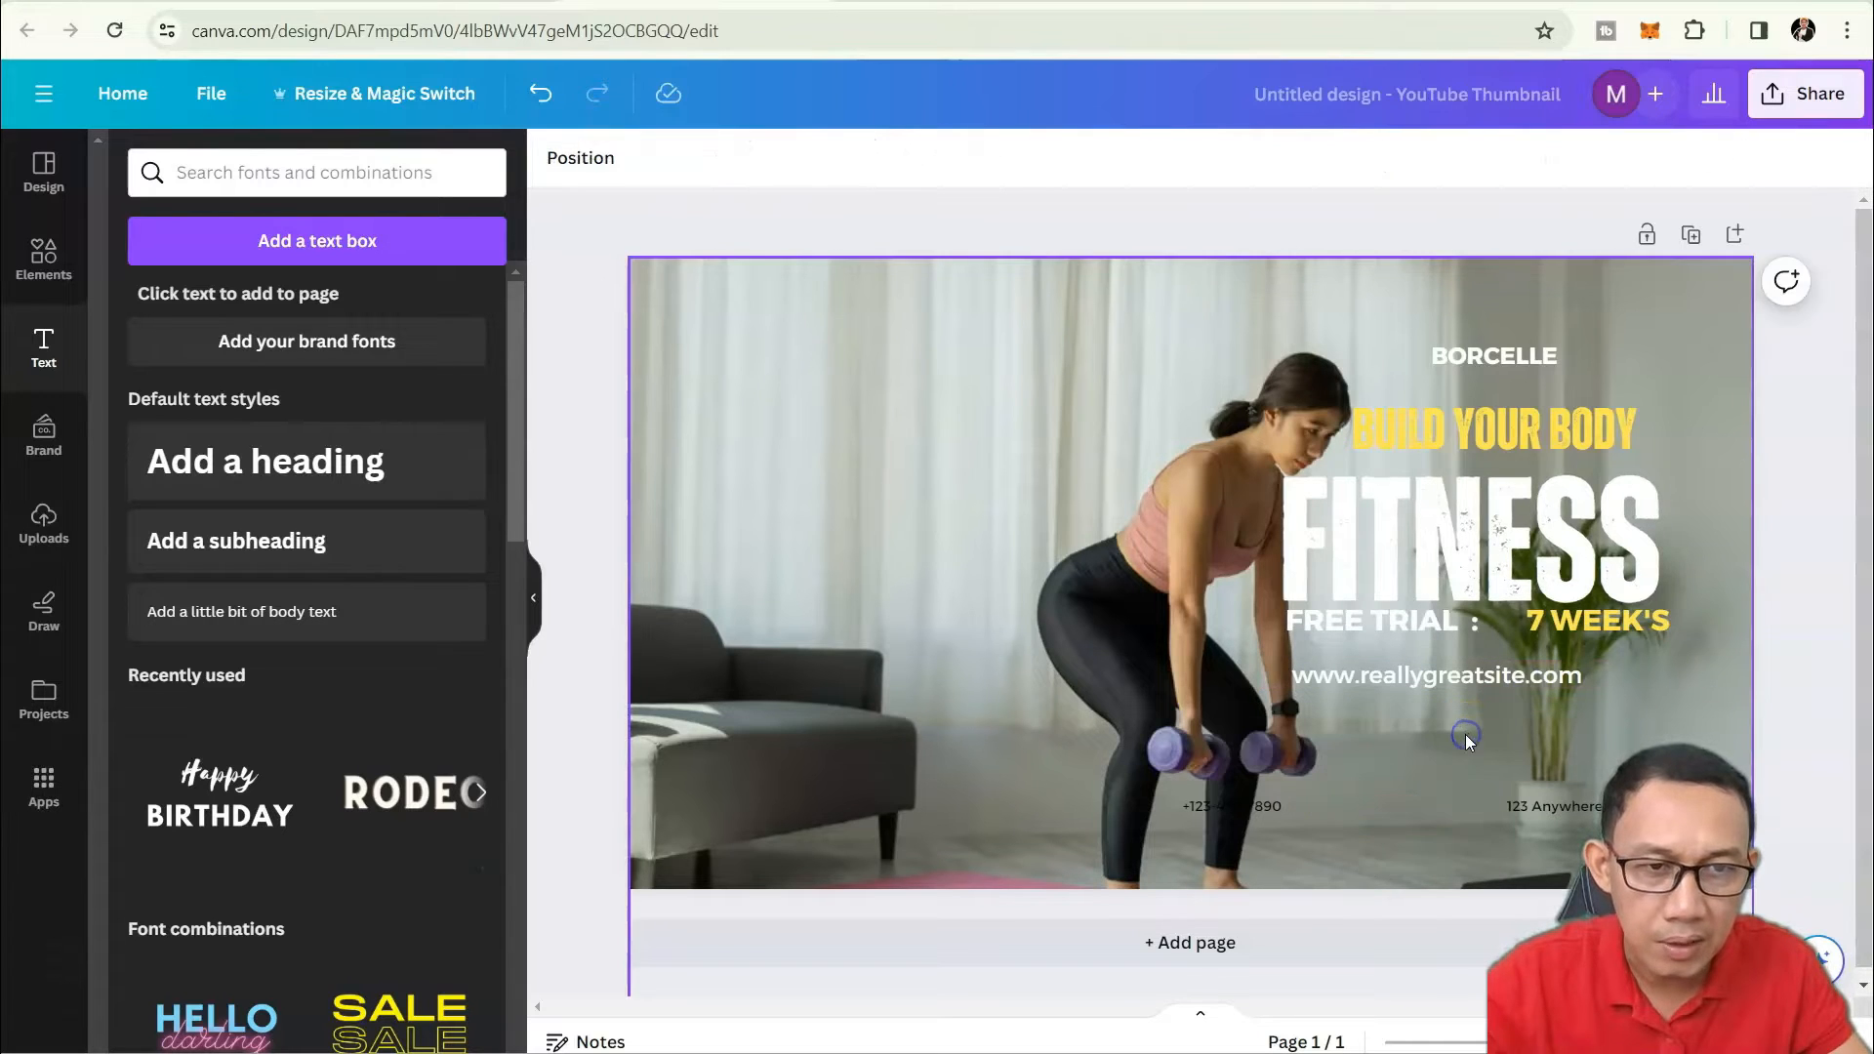
{"action": "left_click", "coordinate": [1273, 809]}
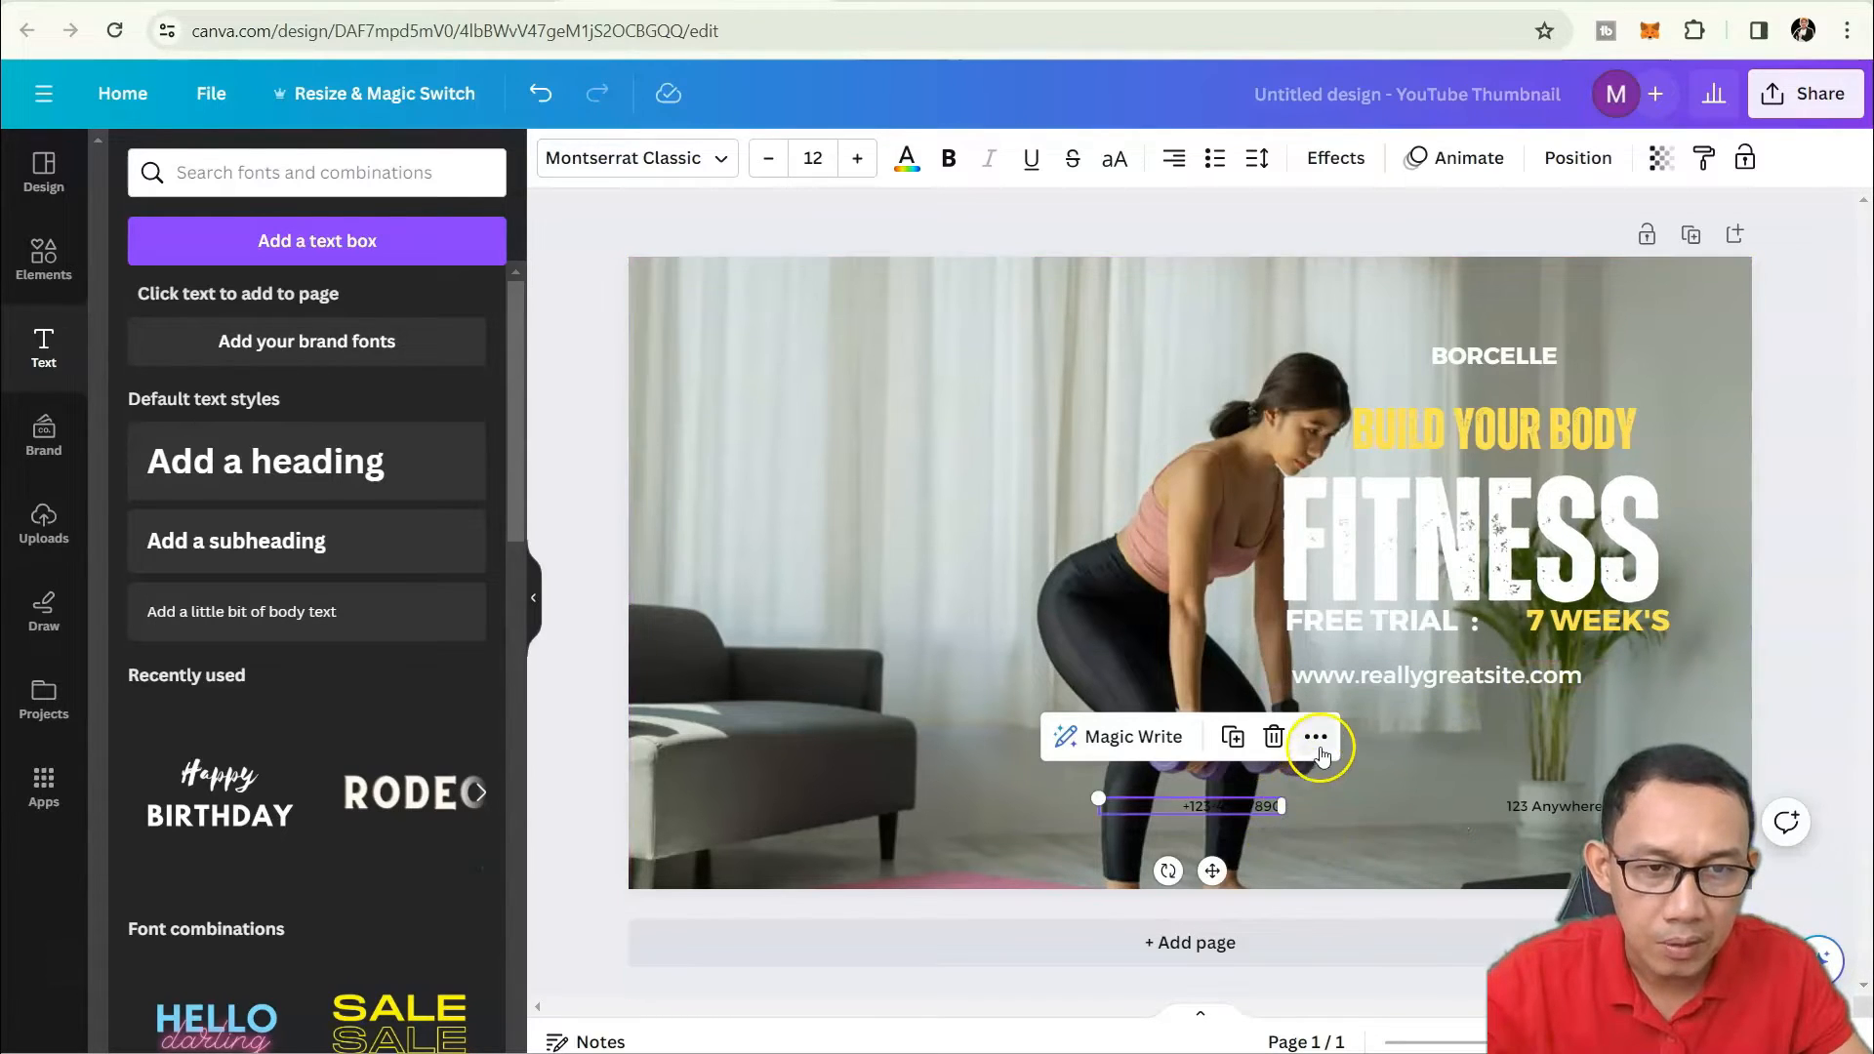
{"action": "left_click", "coordinate": [1315, 737]}
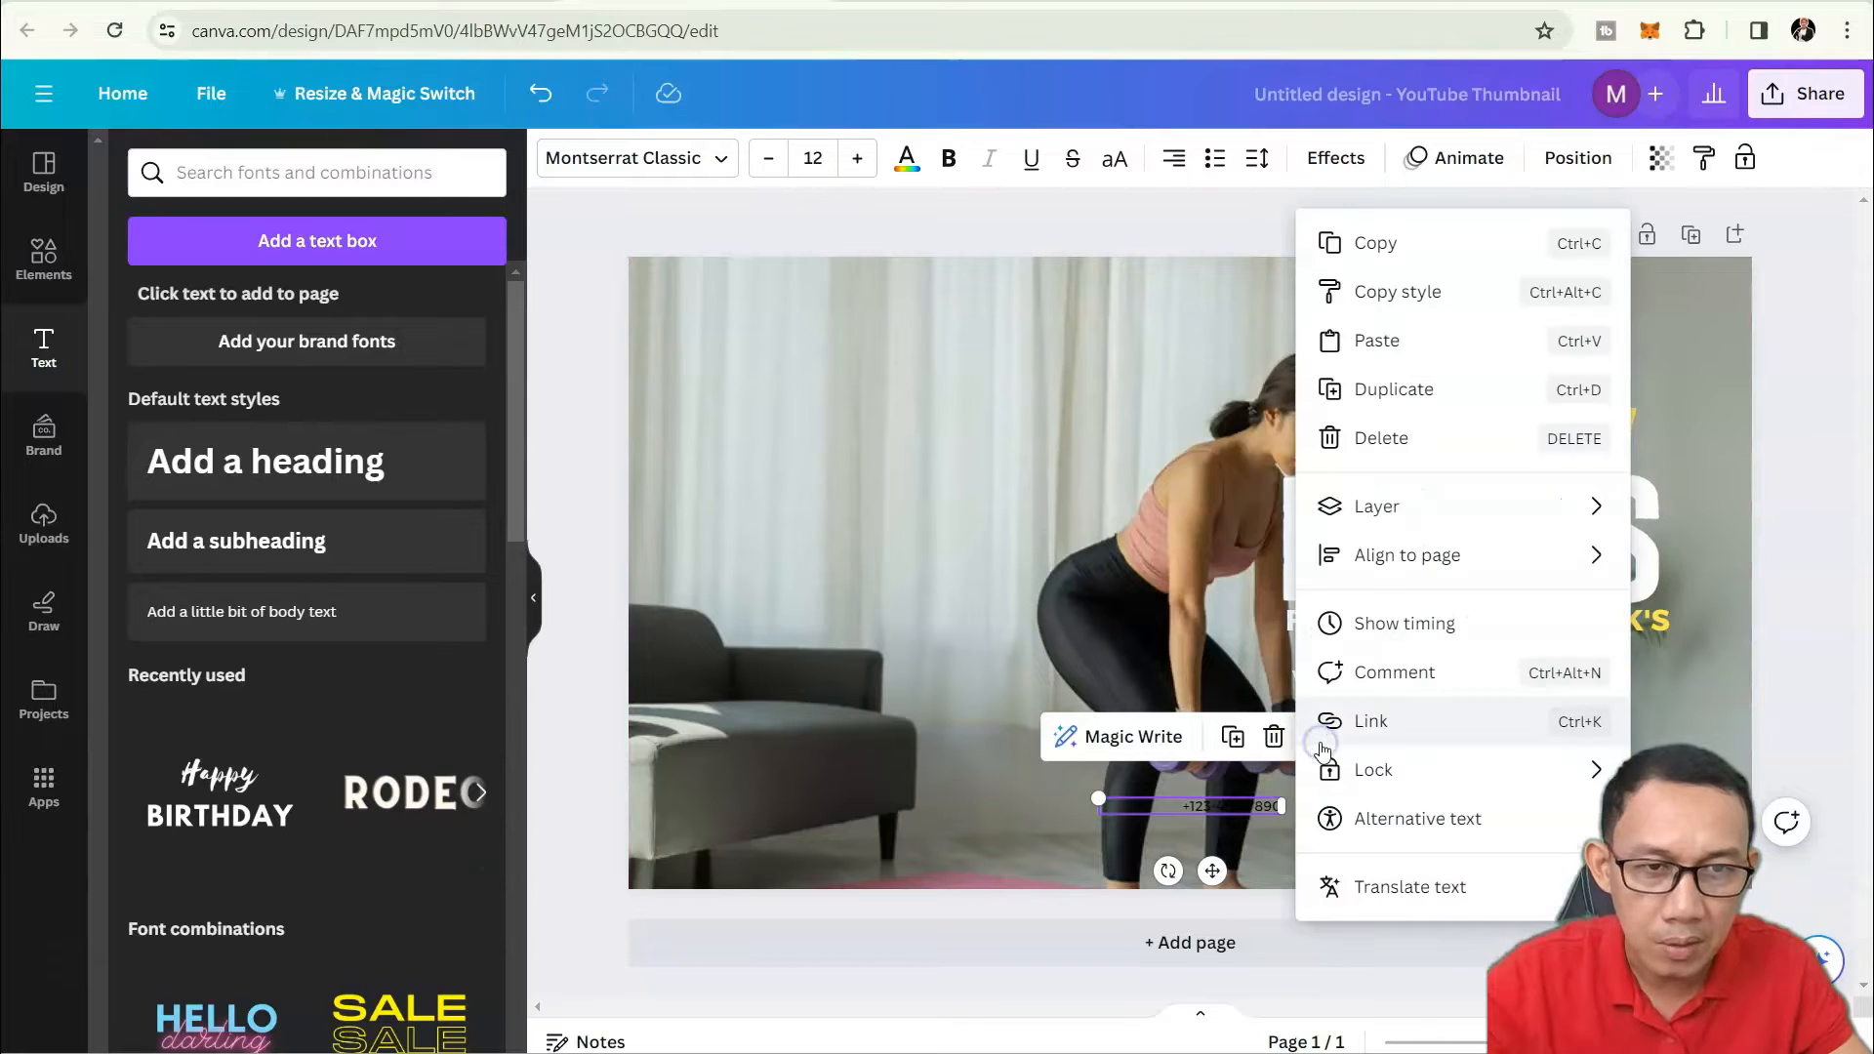
{"action": "left_click", "coordinate": [1378, 507]}
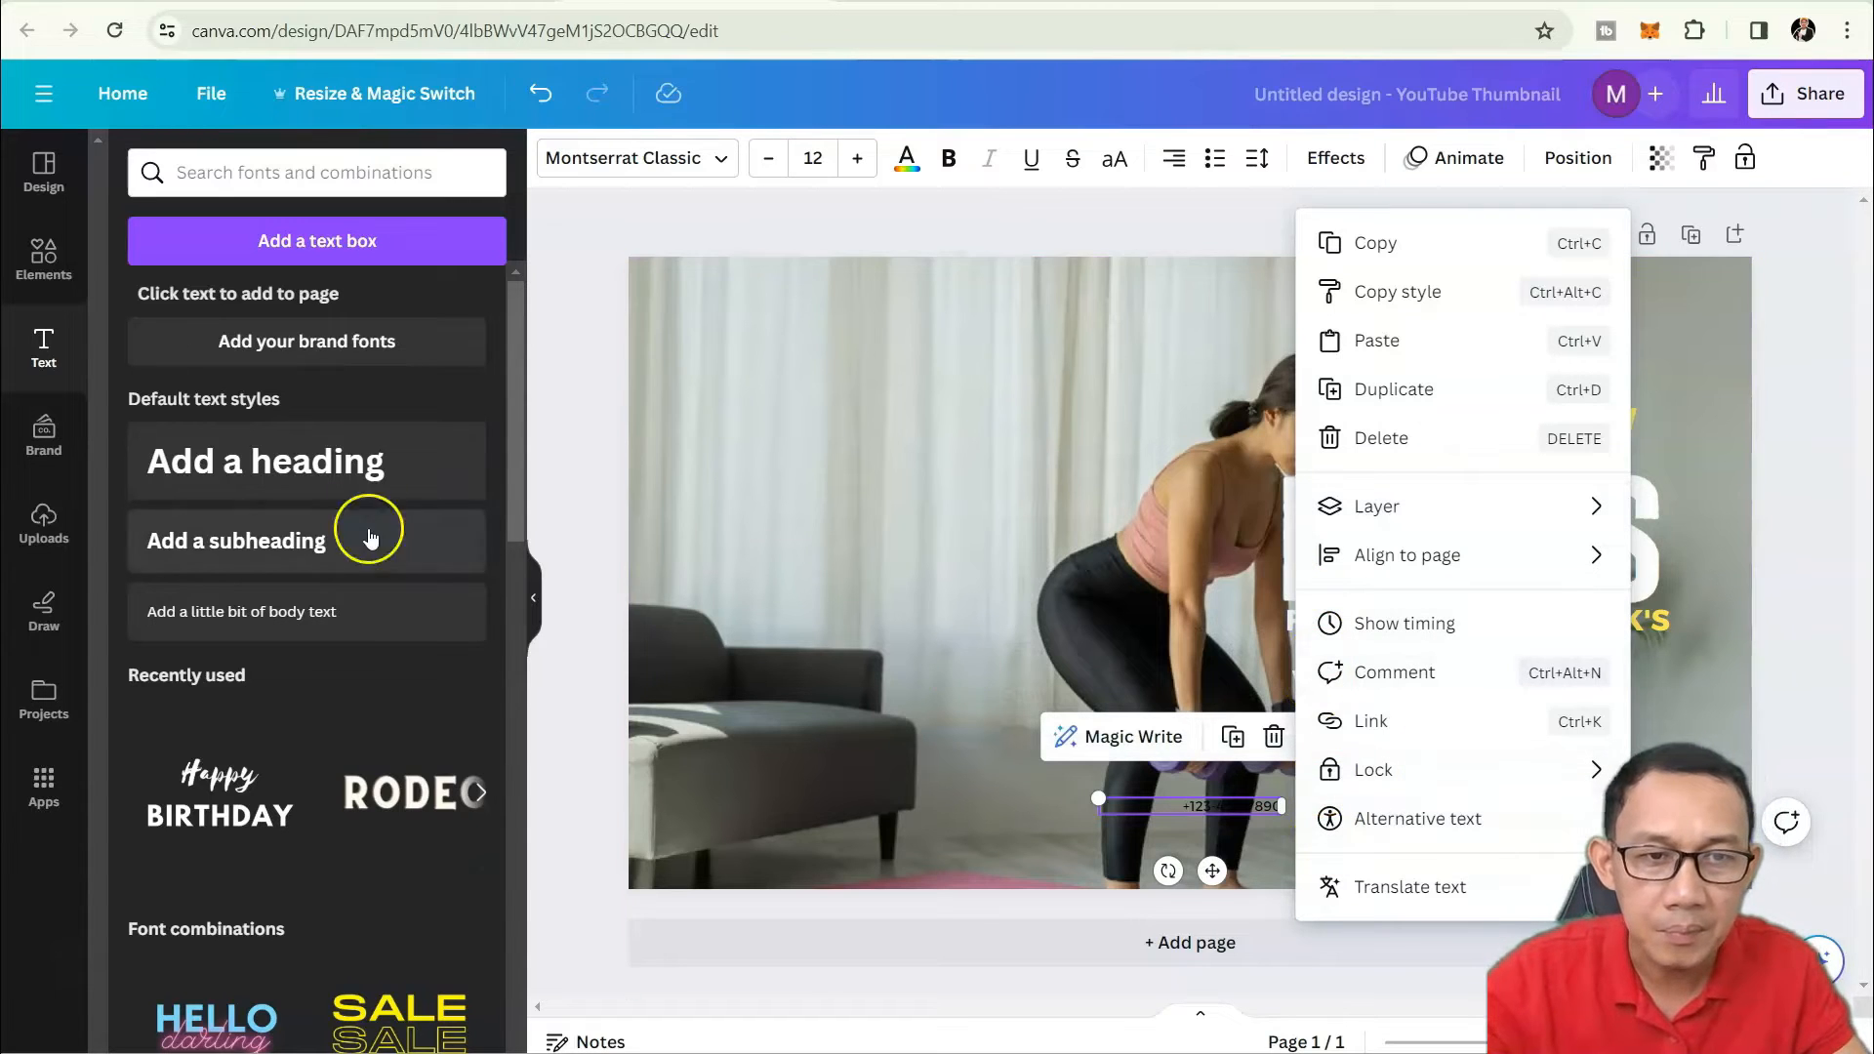
{"action": "left_click", "coordinate": [1388, 429]}
{"action": "left_click", "coordinate": [1554, 806]}
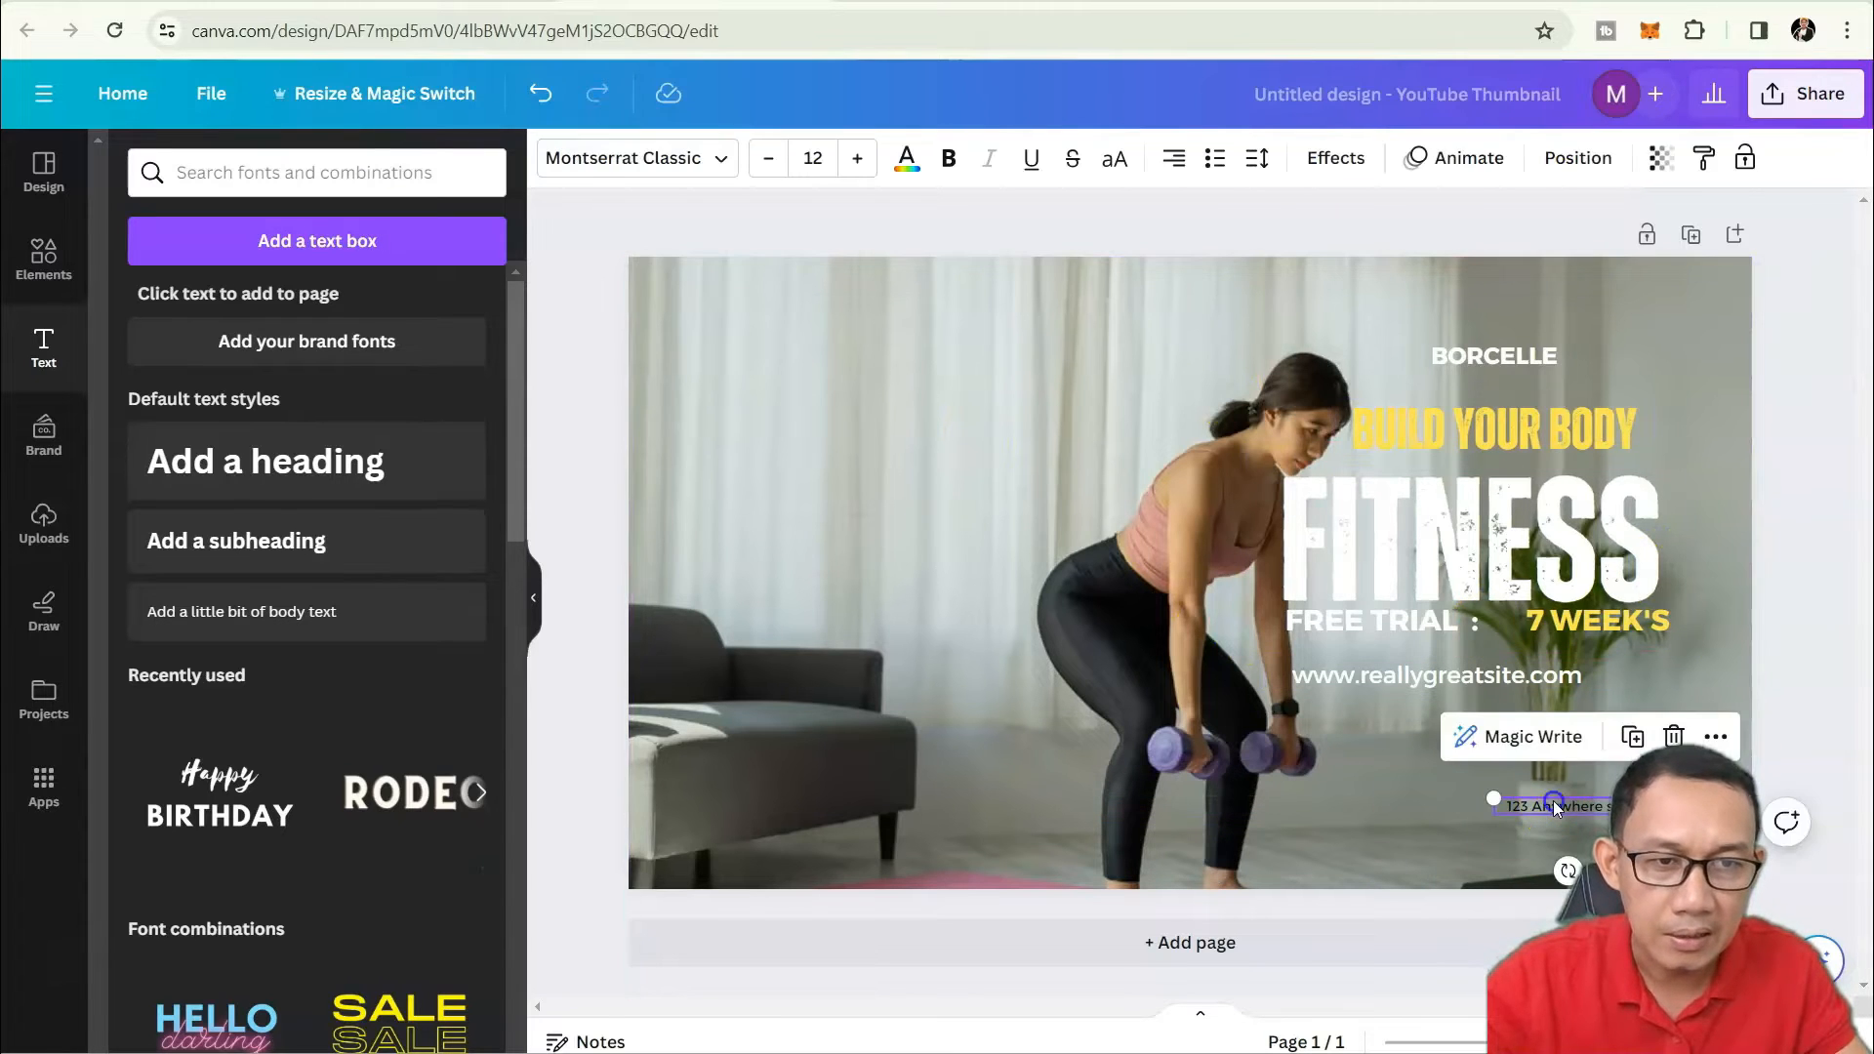
{"action": "left_click", "coordinate": [1673, 736]}
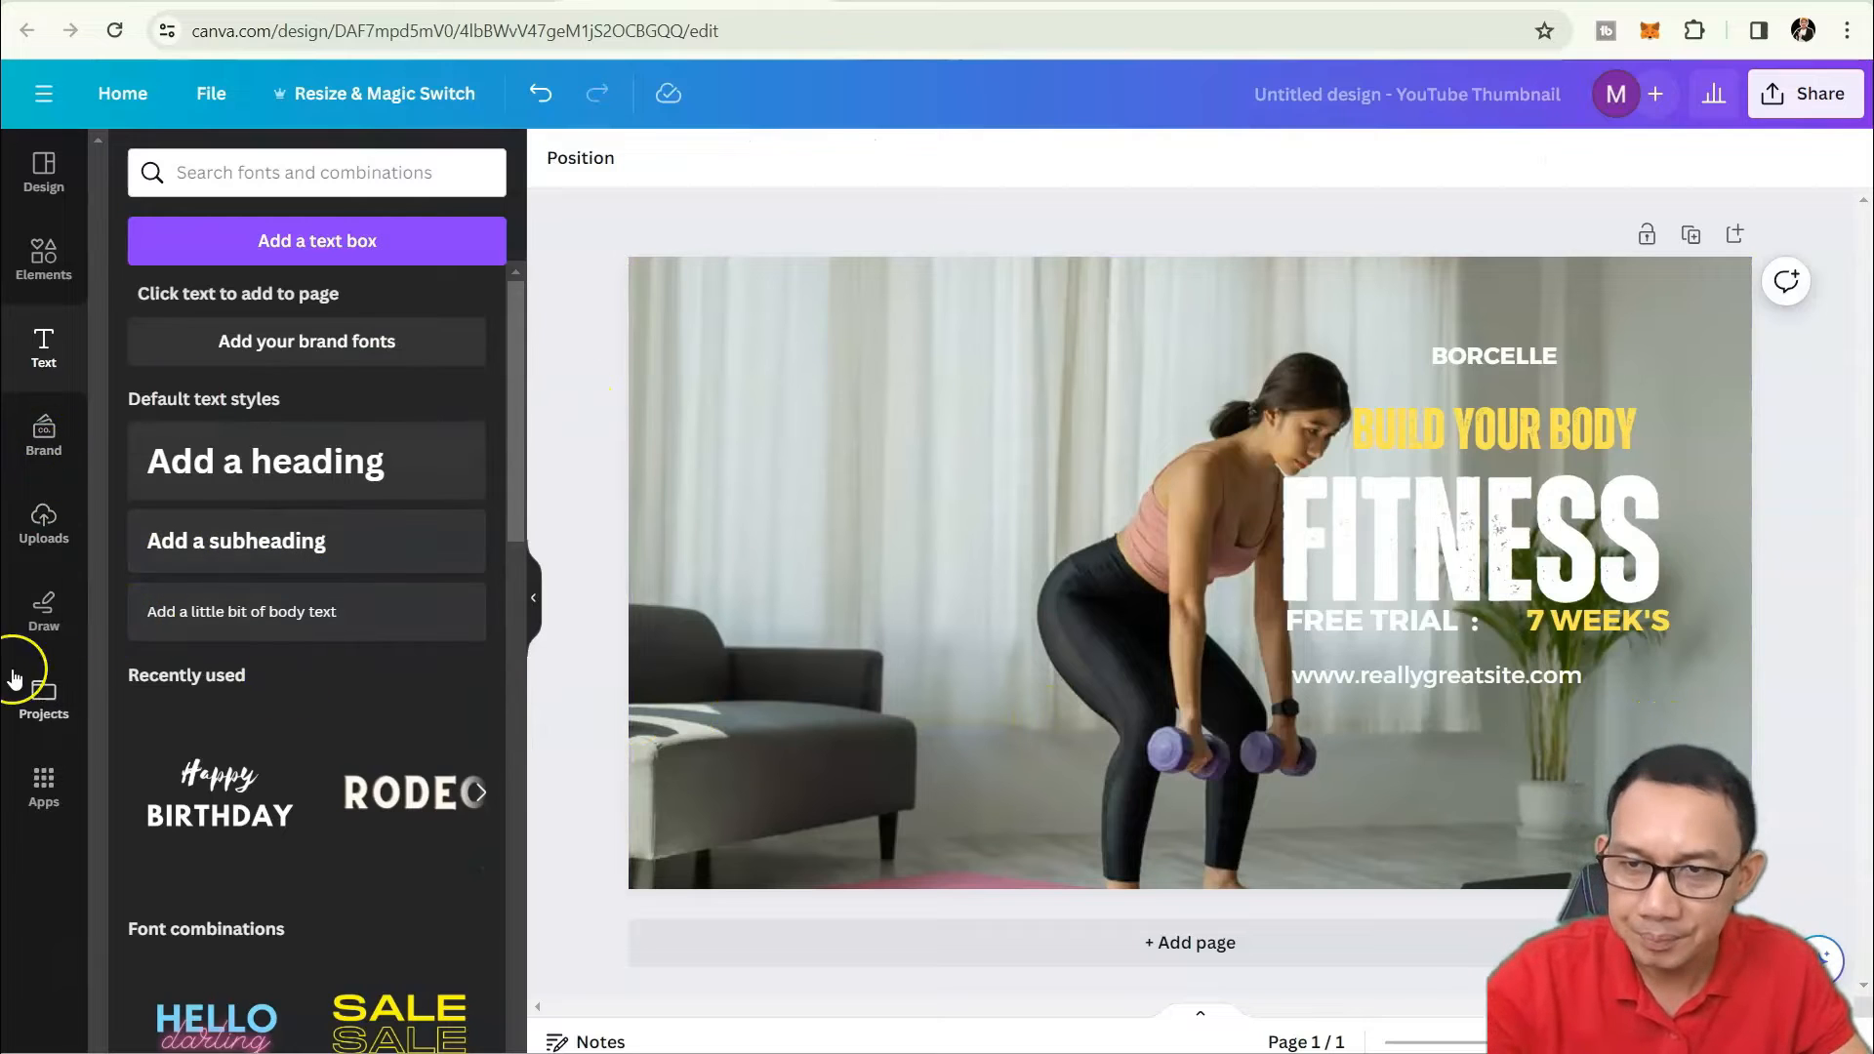
Open the Brand Kit logo upload and cancel the file browser without adding a logo.
{"action": "left_click", "coordinate": [70, 468]}
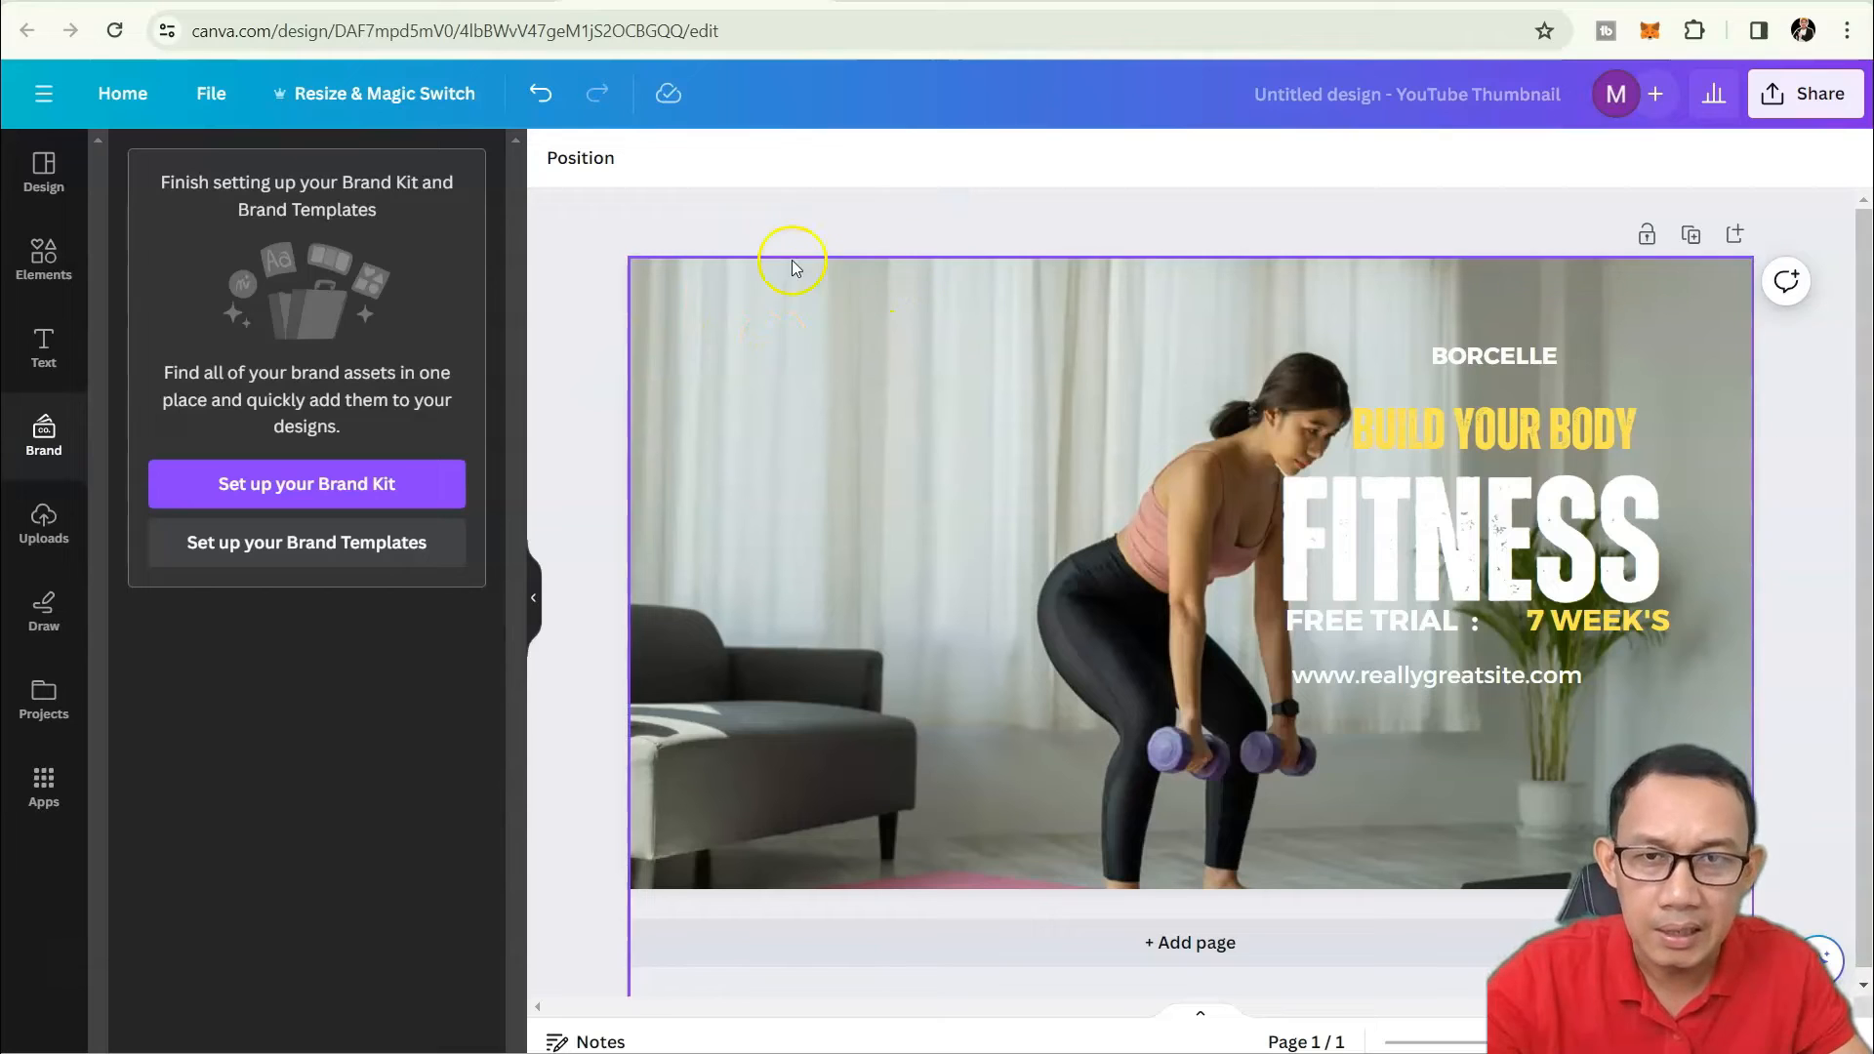
{"action": "left_click", "coordinate": [288, 488]}
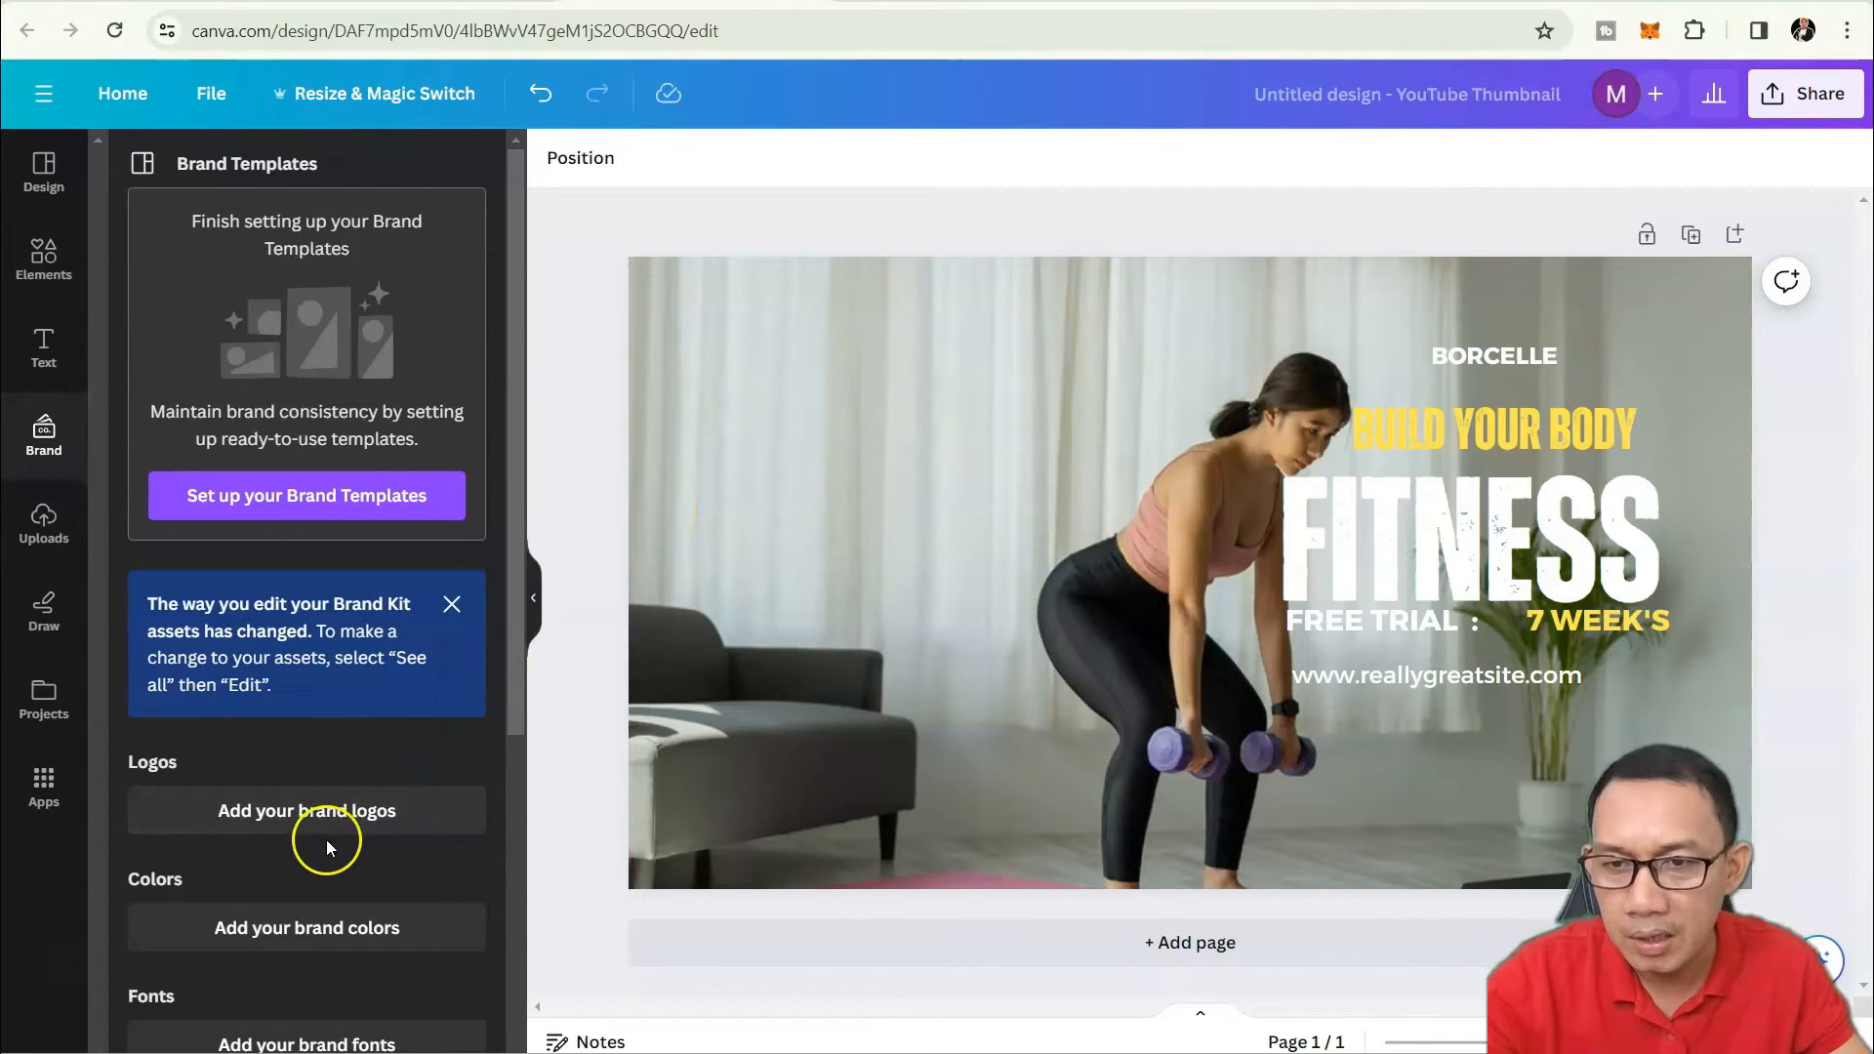
{"action": "left_click", "coordinate": [343, 824]}
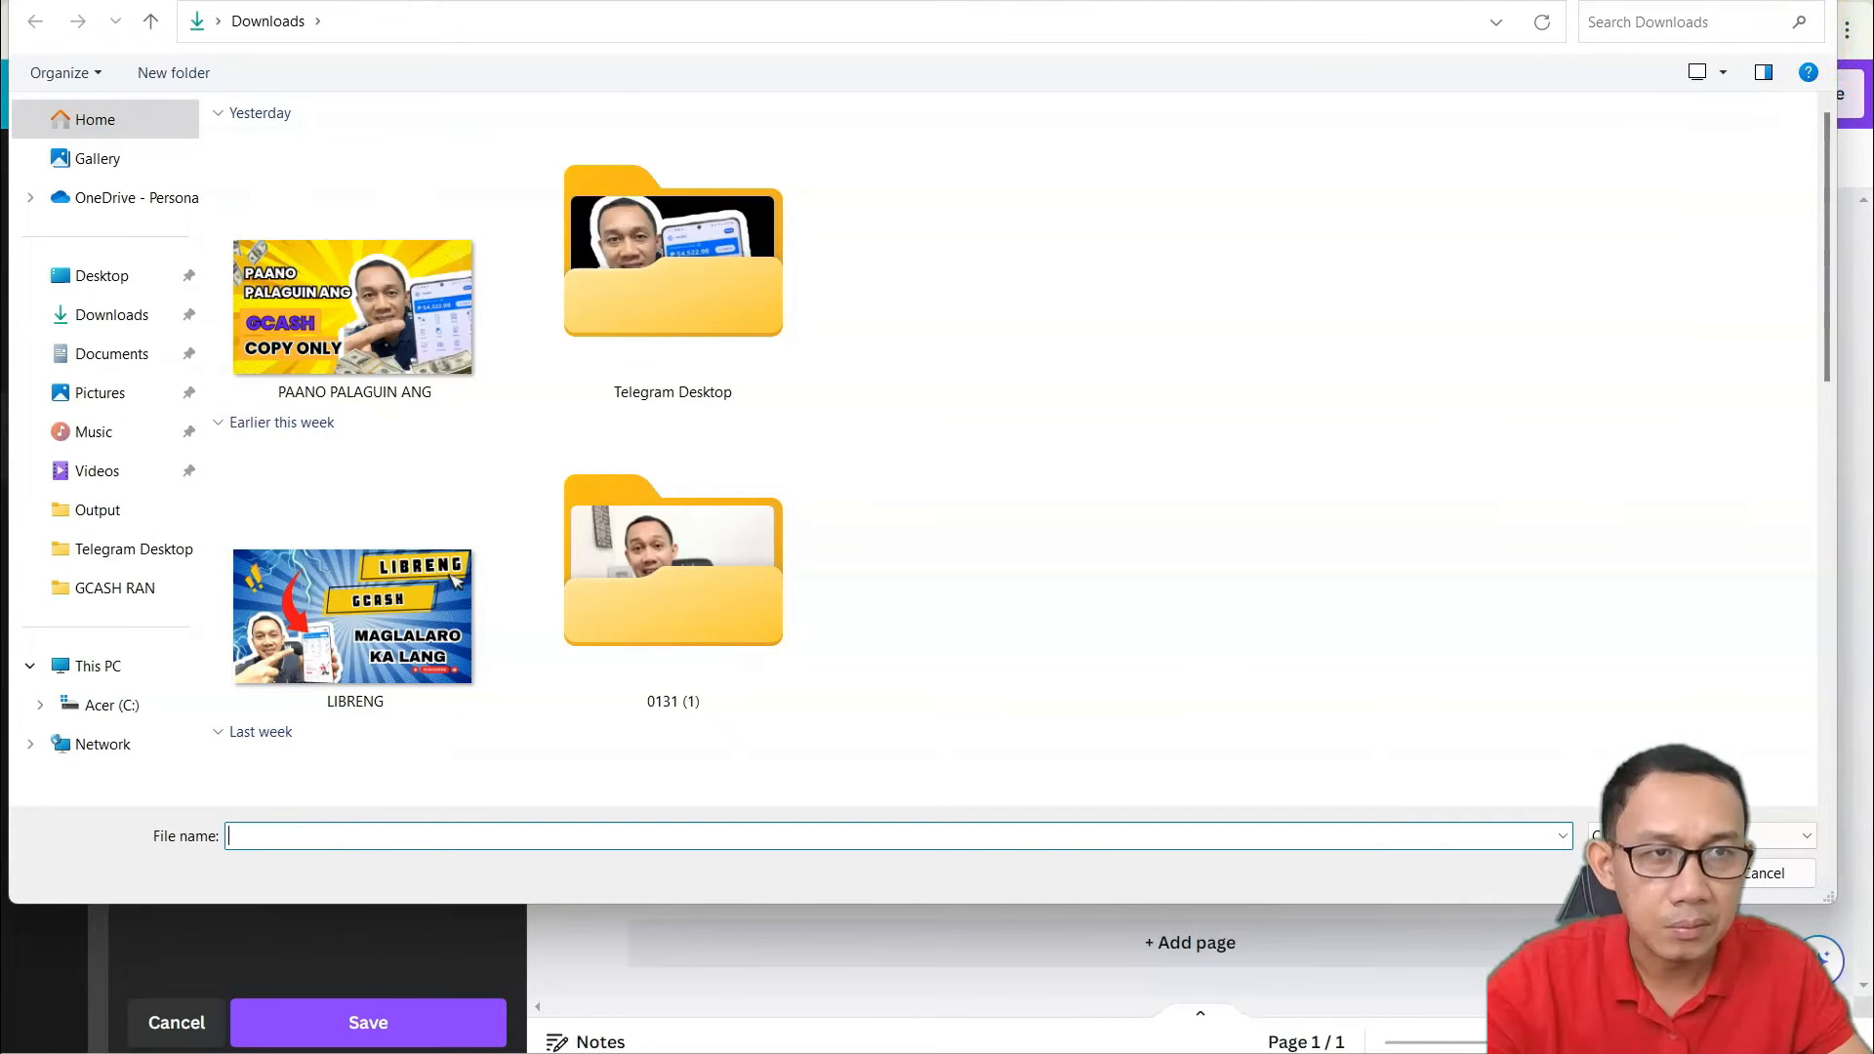
{"action": "left_click", "coordinate": [1811, 2]}
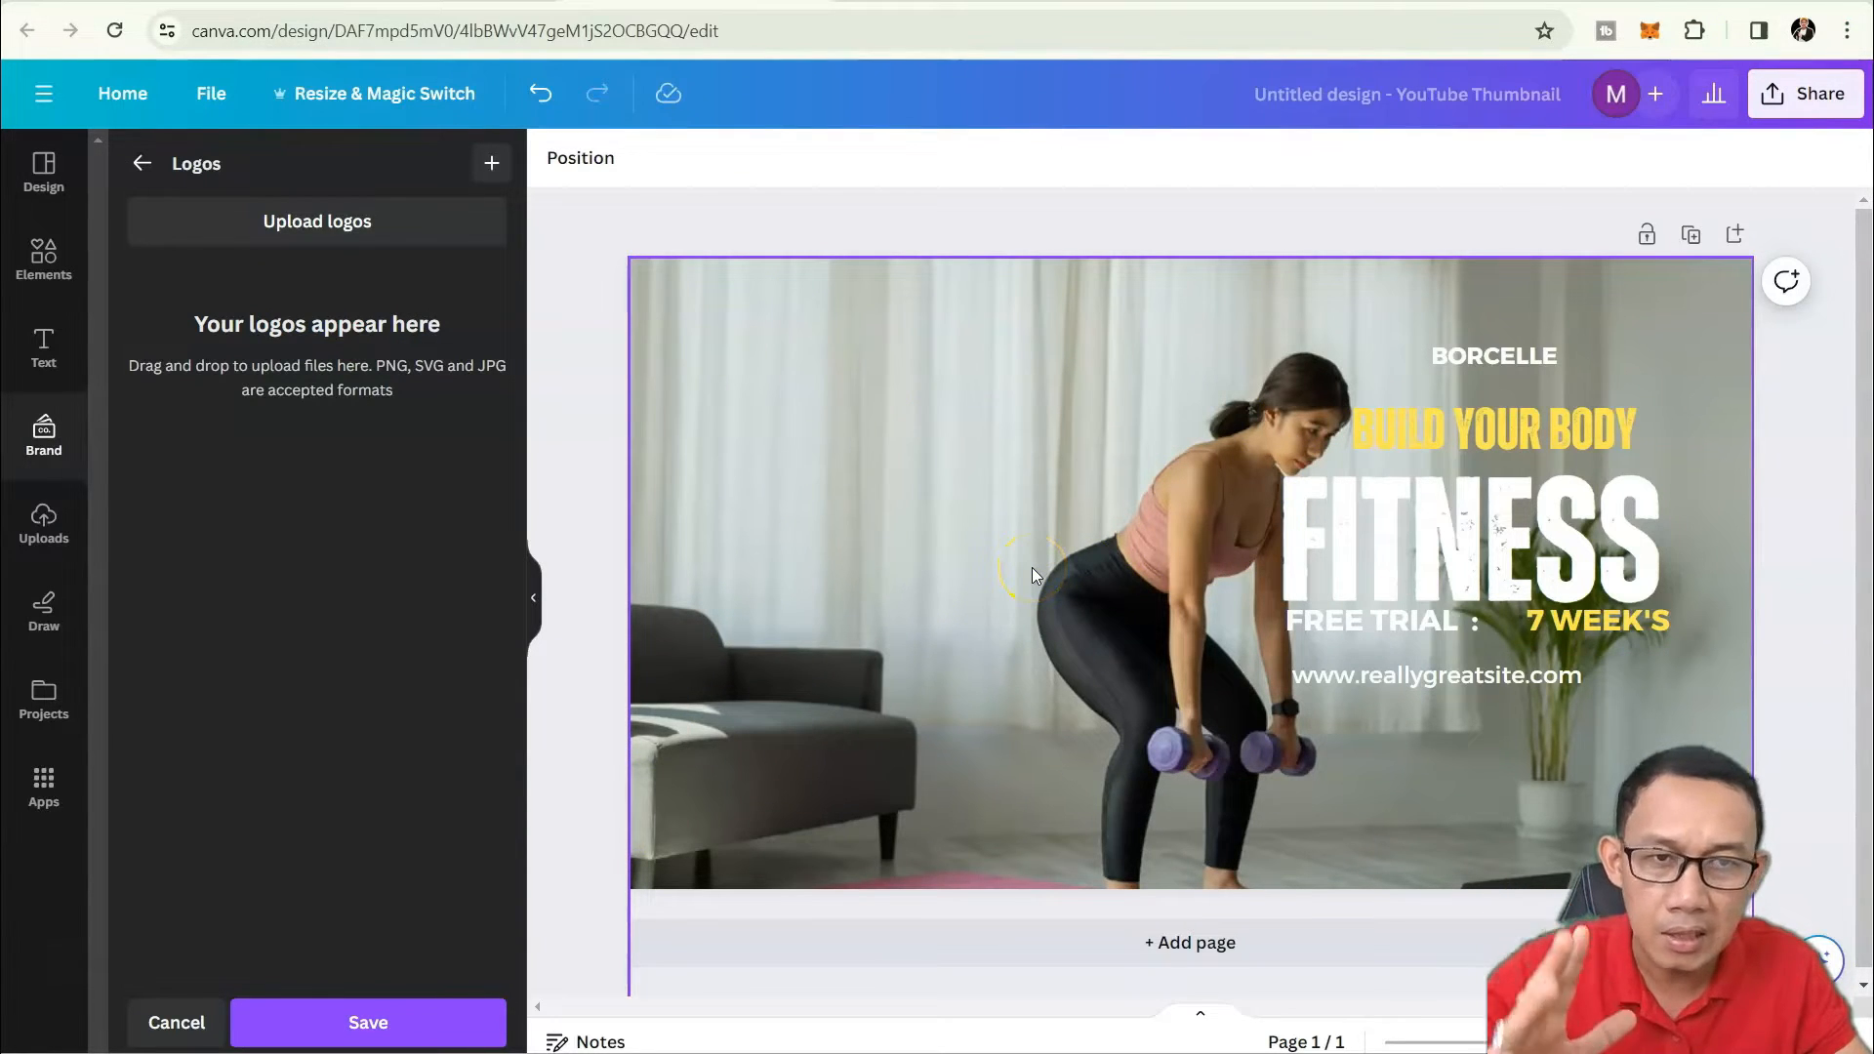
Browse uploaded images, videos and audio without uploading anything, then bring up the Draw tools.
{"action": "left_click", "coordinate": [43, 532]}
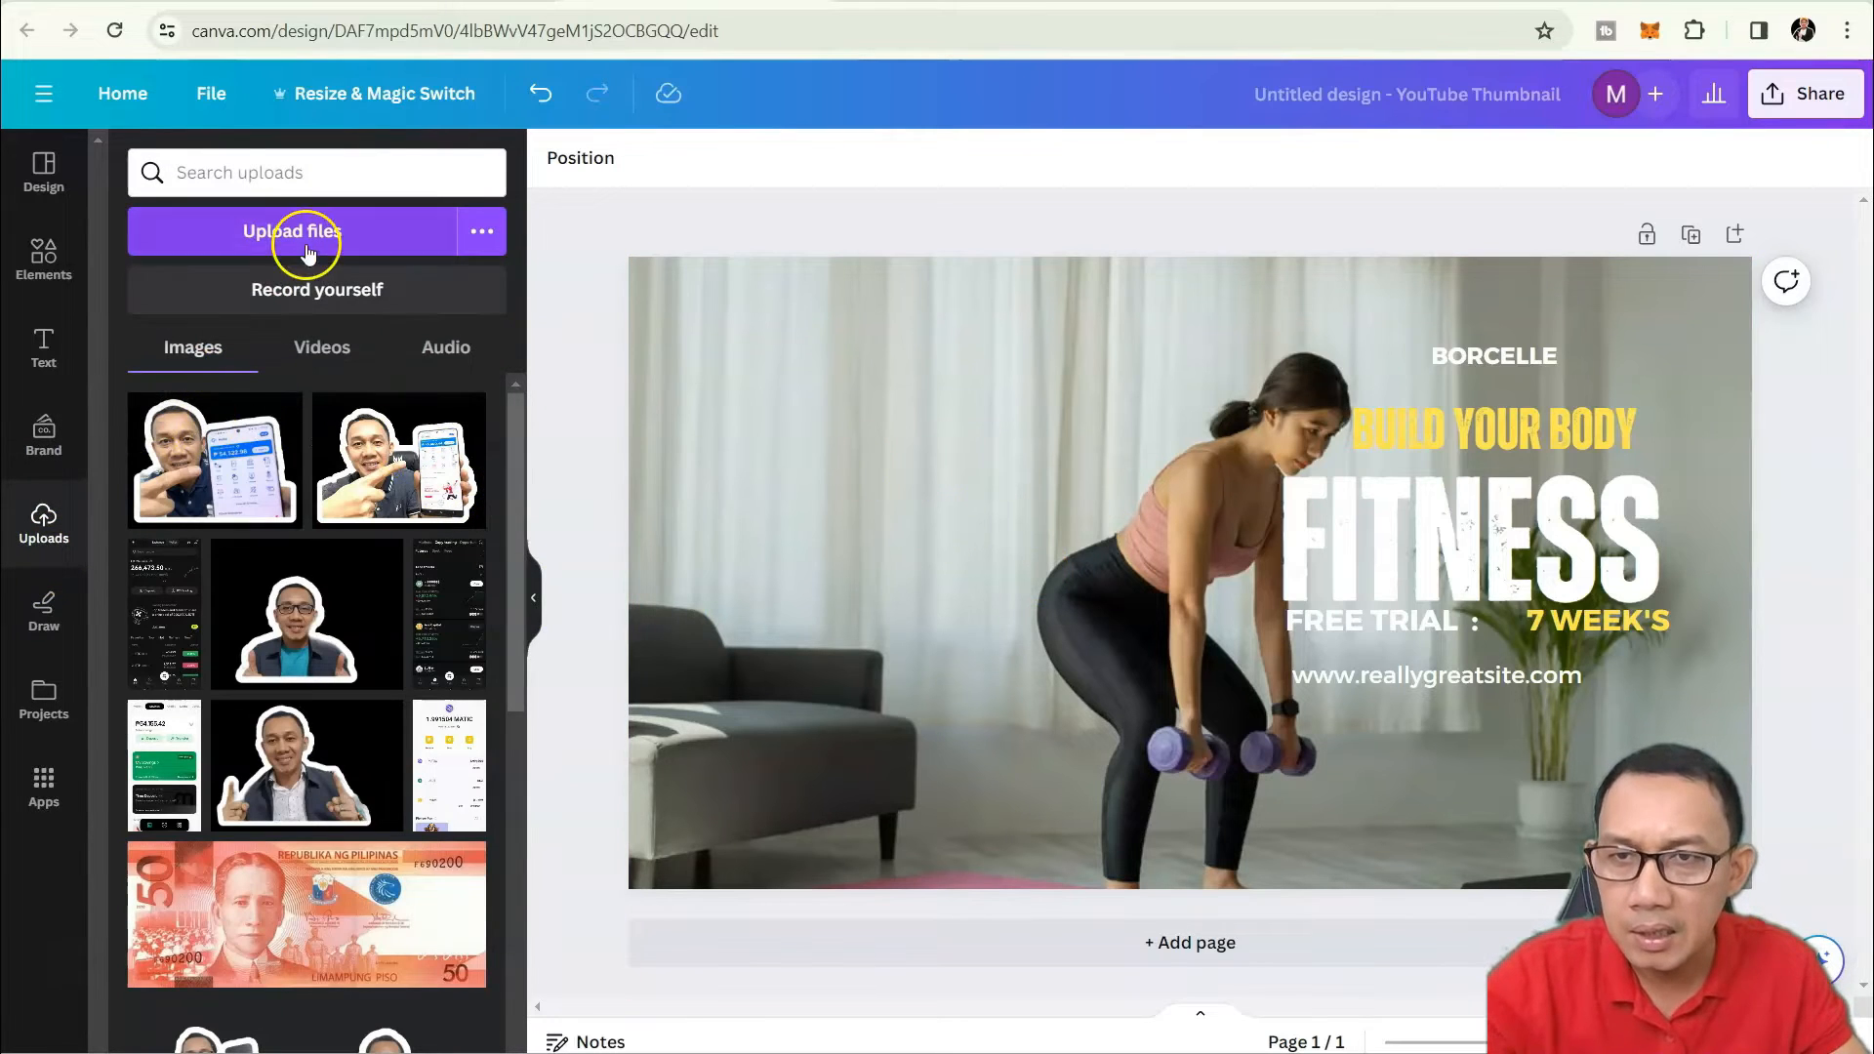
{"action": "left_click", "coordinate": [321, 238]}
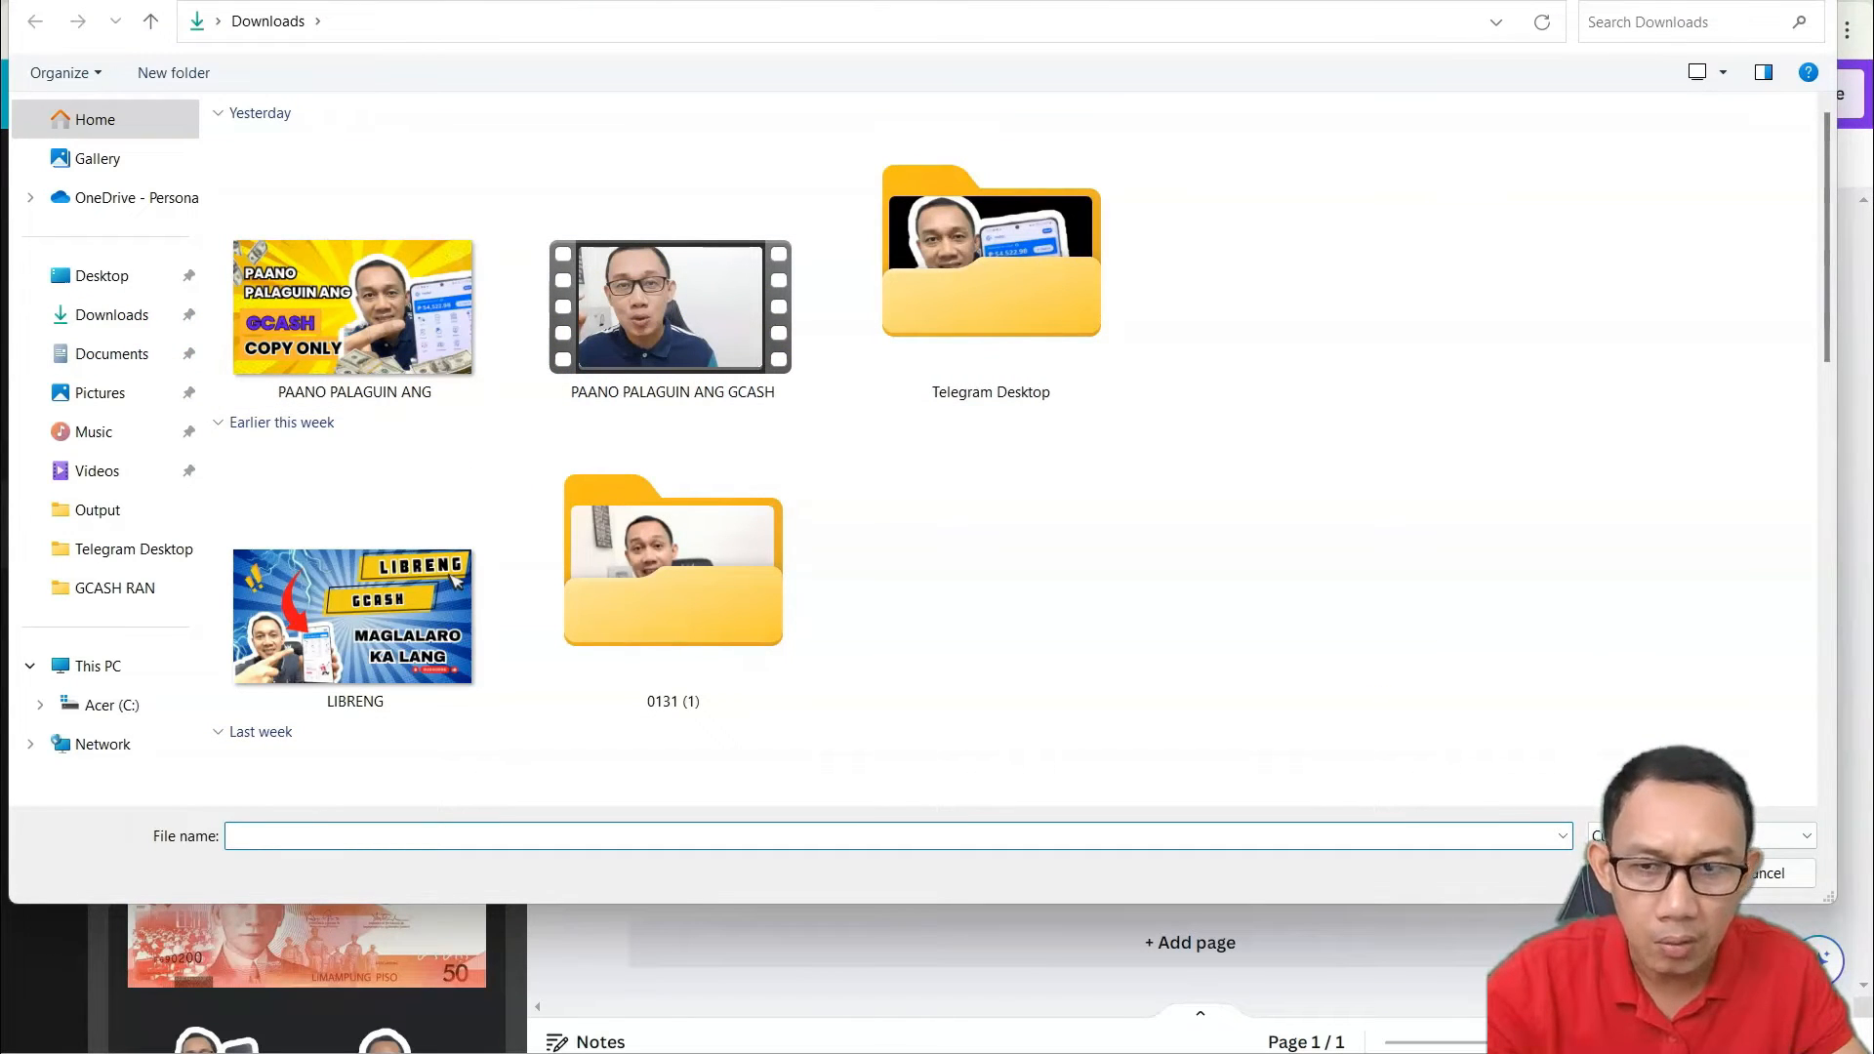
{"action": "left_click", "coordinate": [1814, 3]}
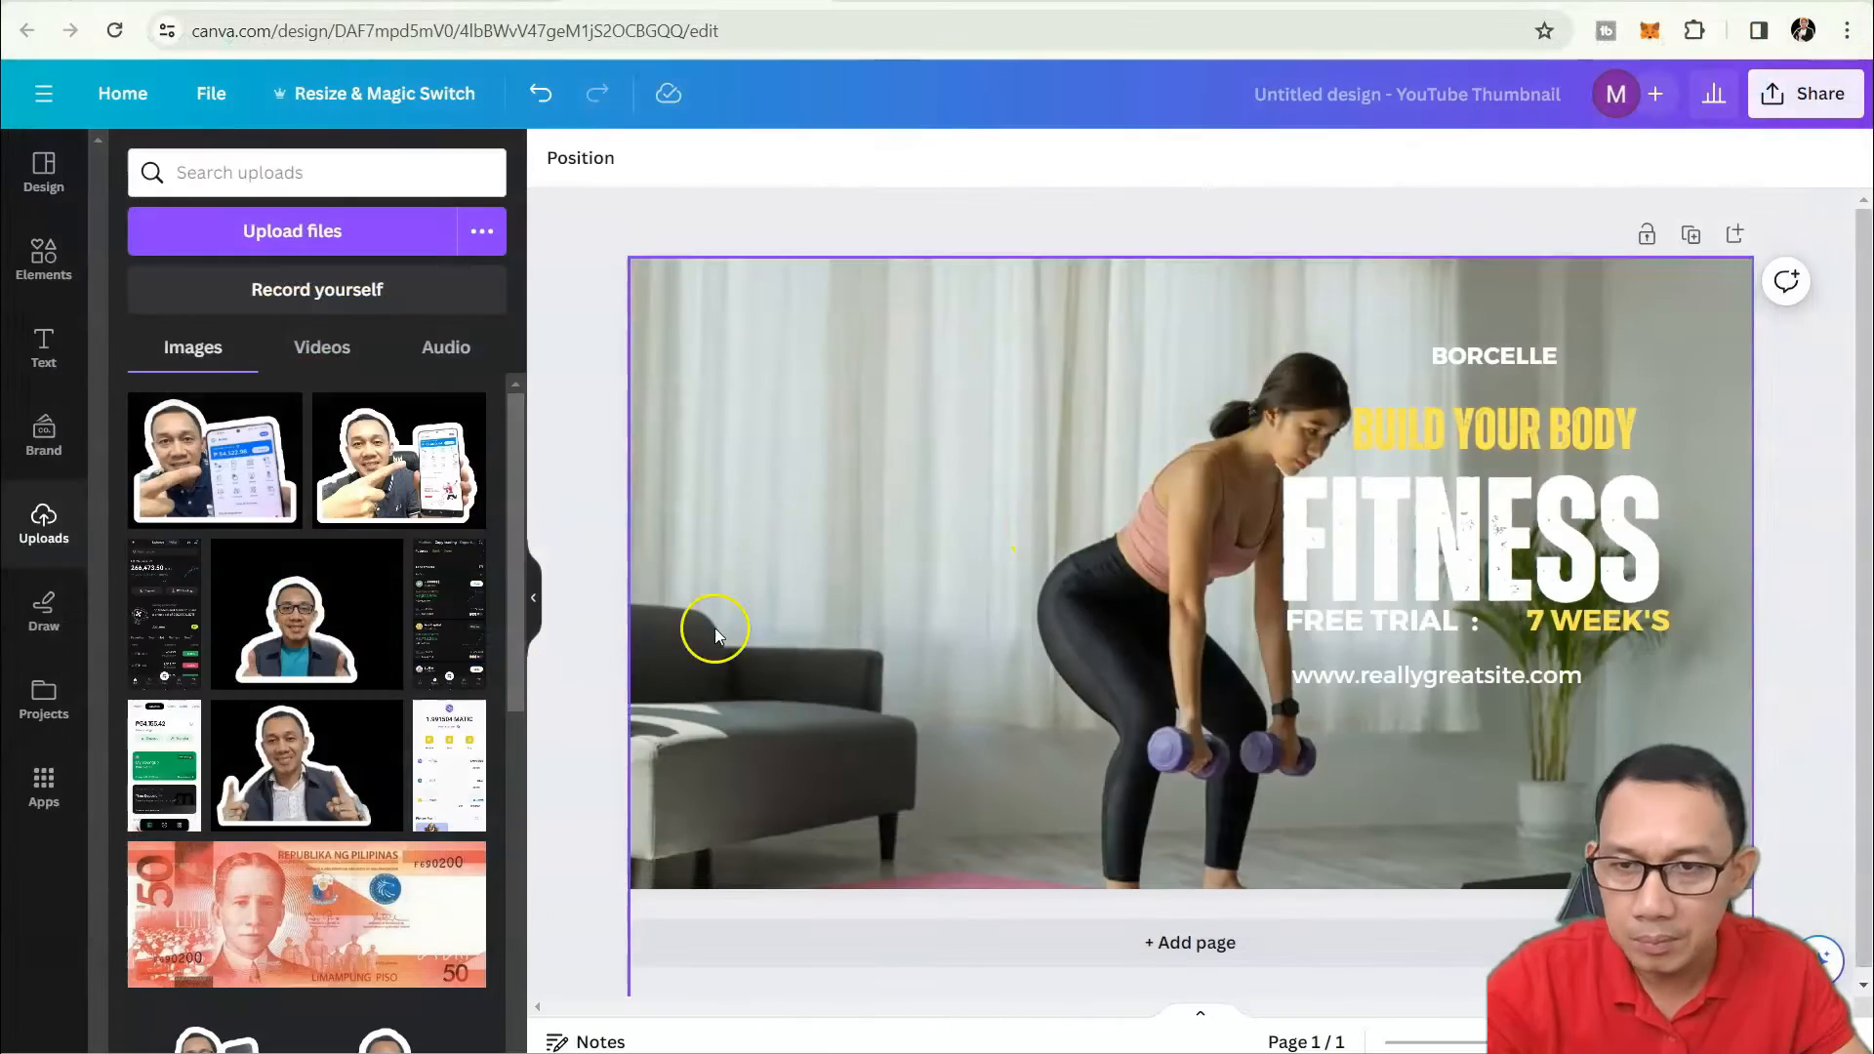
{"action": "mouse_move", "coordinate": [201, 498]}
{"action": "left_mouse_down"}
{"action": "mouse_move", "coordinate": [741, 555]}
{"action": "mouse_move", "coordinate": [320, 558]}
{"action": "mouse_move", "coordinate": [205, 501]}
{"action": "mouse_move", "coordinate": [951, 555]}
{"action": "mouse_move", "coordinate": [211, 466]}
{"action": "left_mouse_up"}
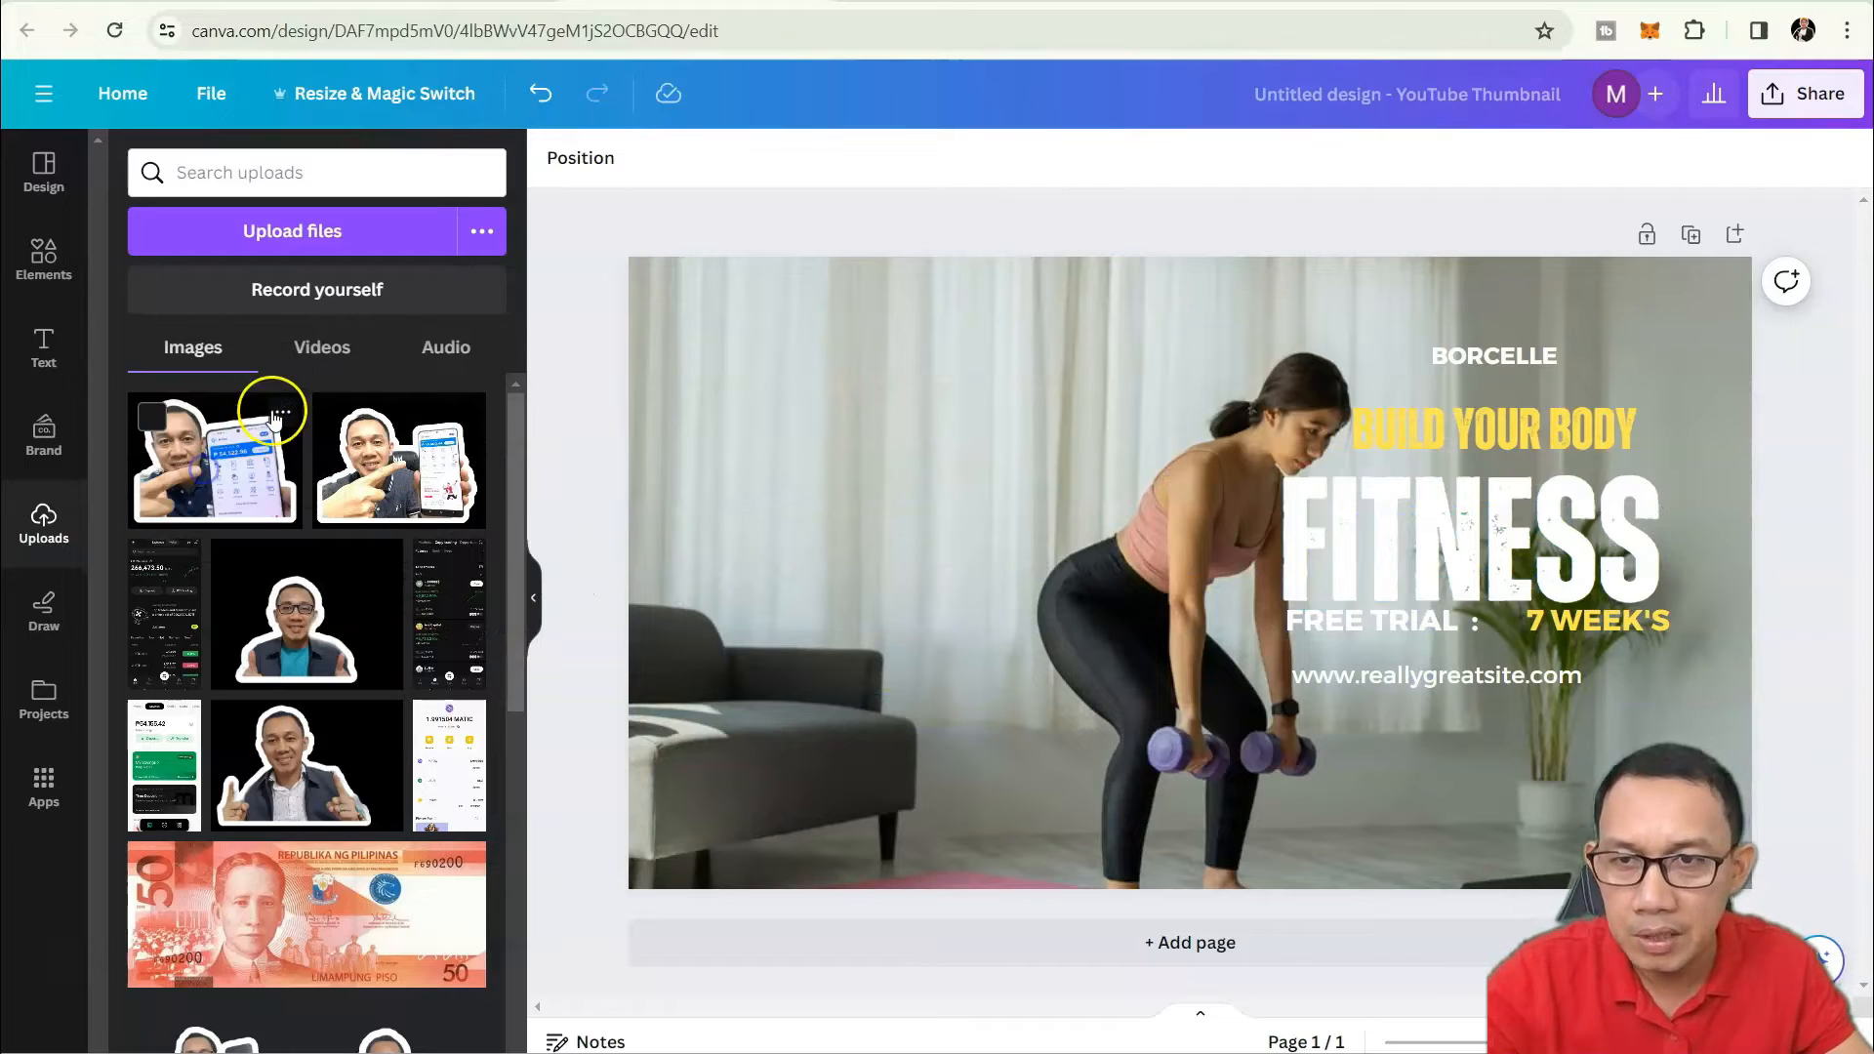
{"action": "left_click", "coordinate": [324, 349]}
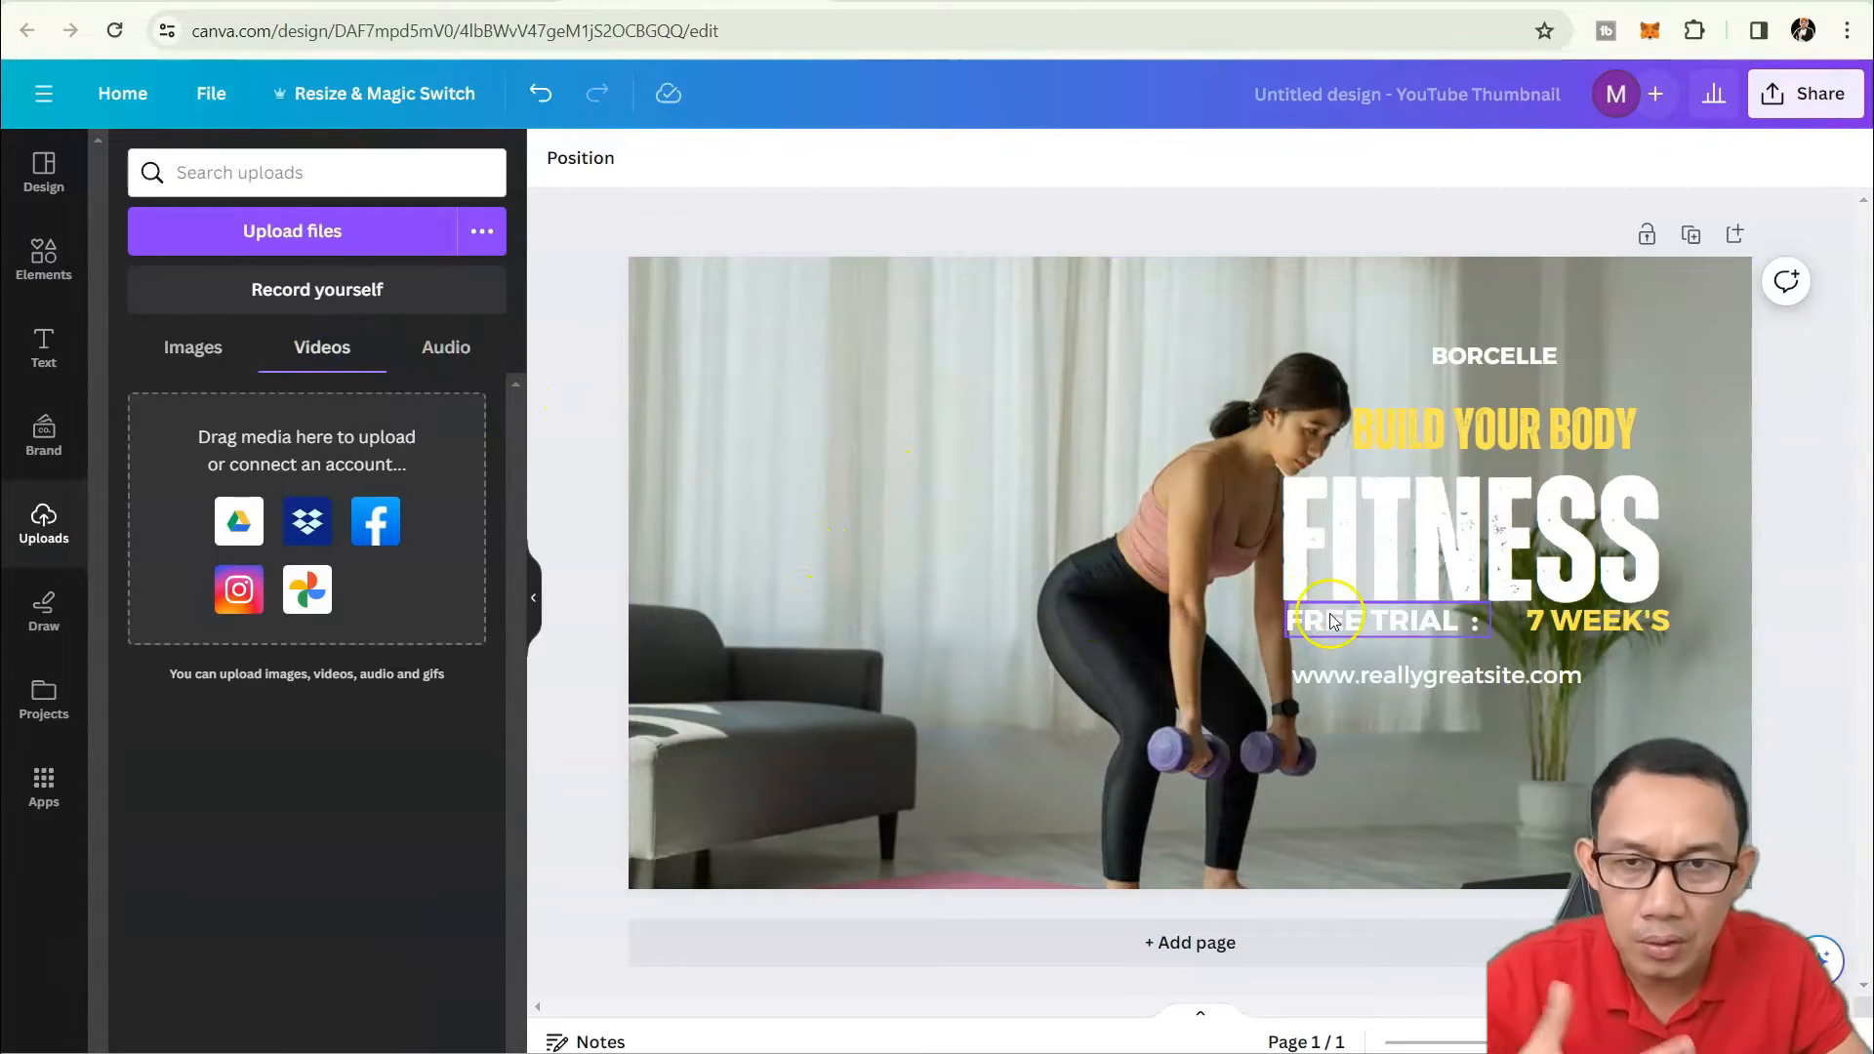
{"action": "left_click", "coordinate": [449, 351]}
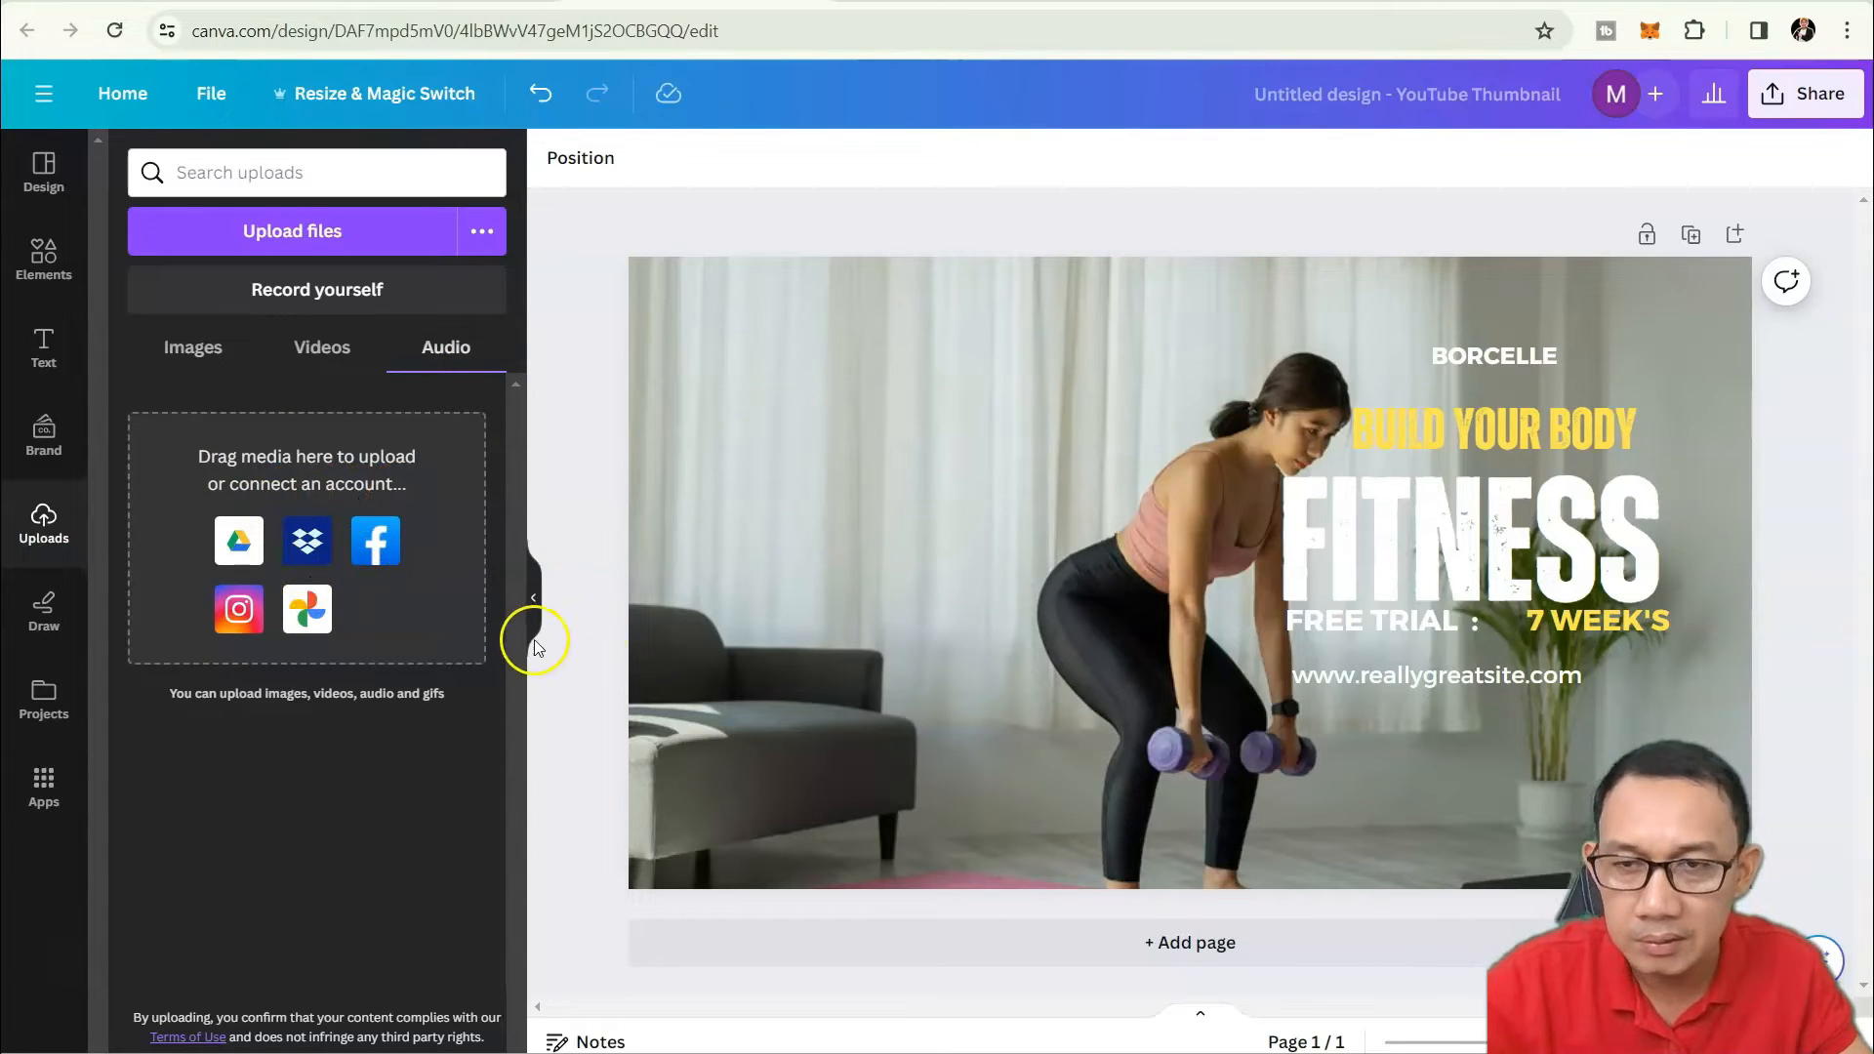
{"action": "left_click", "coordinate": [44, 611]}
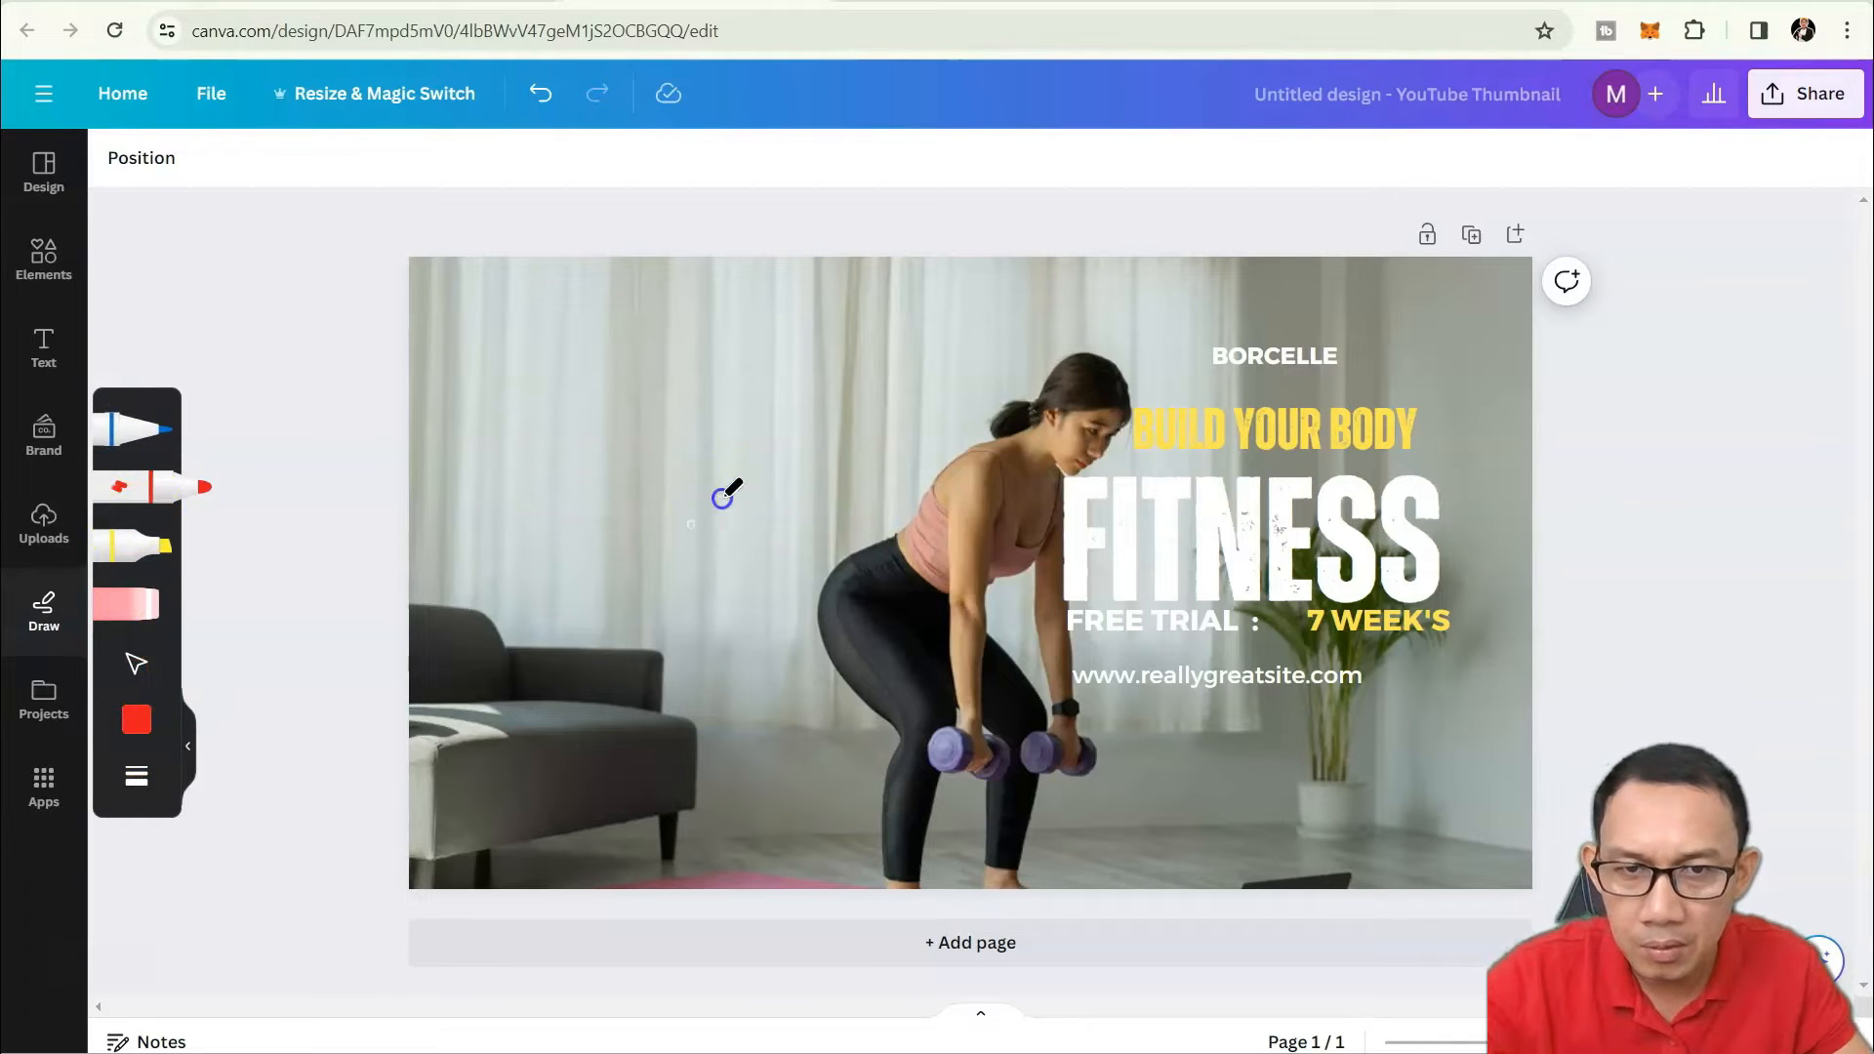
Draw a red freehand loop and a smaller black zigzag over the photo's left side.
{"action": "mouse_move", "coordinate": [668, 612]}
{"action": "left_mouse_down"}
{"action": "mouse_move", "coordinate": [660, 570]}
{"action": "mouse_move", "coordinate": [868, 406]}
{"action": "mouse_move", "coordinate": [525, 490]}
{"action": "mouse_move", "coordinate": [968, 334]}
{"action": "mouse_move", "coordinate": [813, 353]}
{"action": "mouse_move", "coordinate": [847, 372]}
{"action": "mouse_move", "coordinate": [646, 454]}
{"action": "left_mouse_up"}
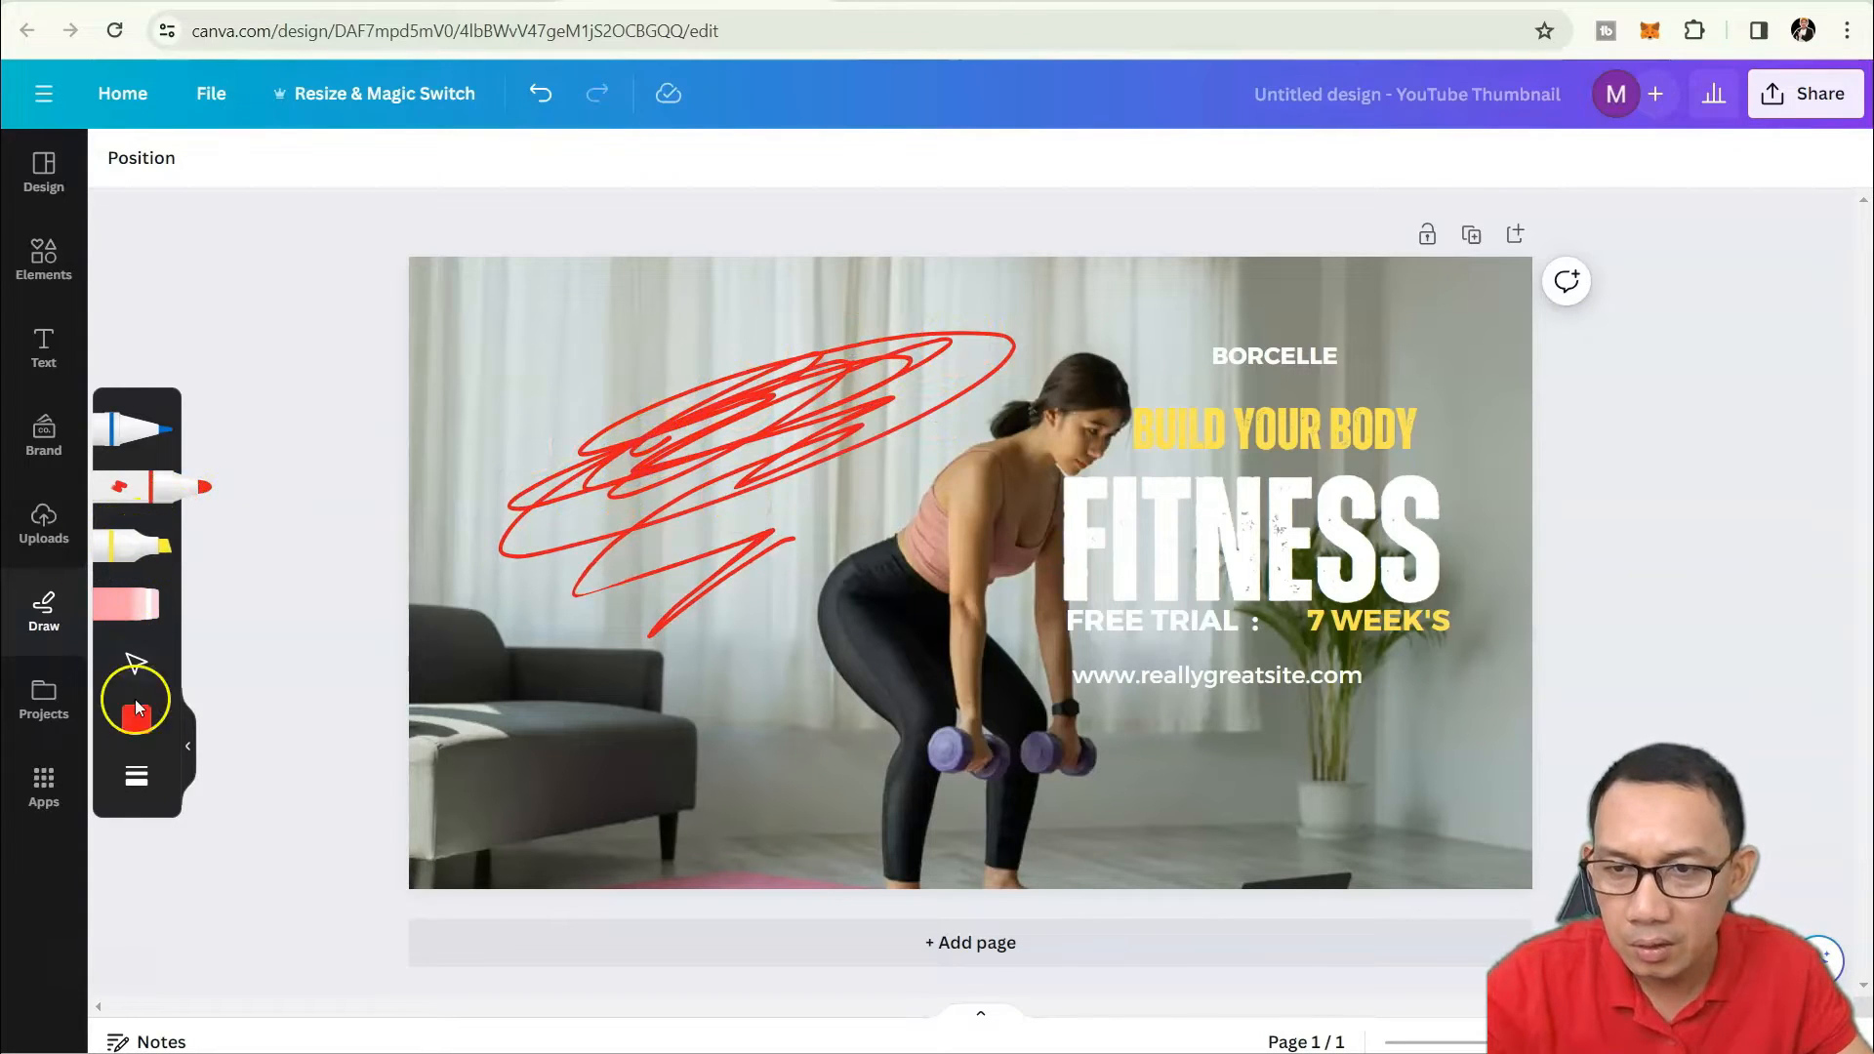
{"action": "left_click", "coordinate": [138, 719]}
{"action": "left_click", "coordinate": [317, 742]}
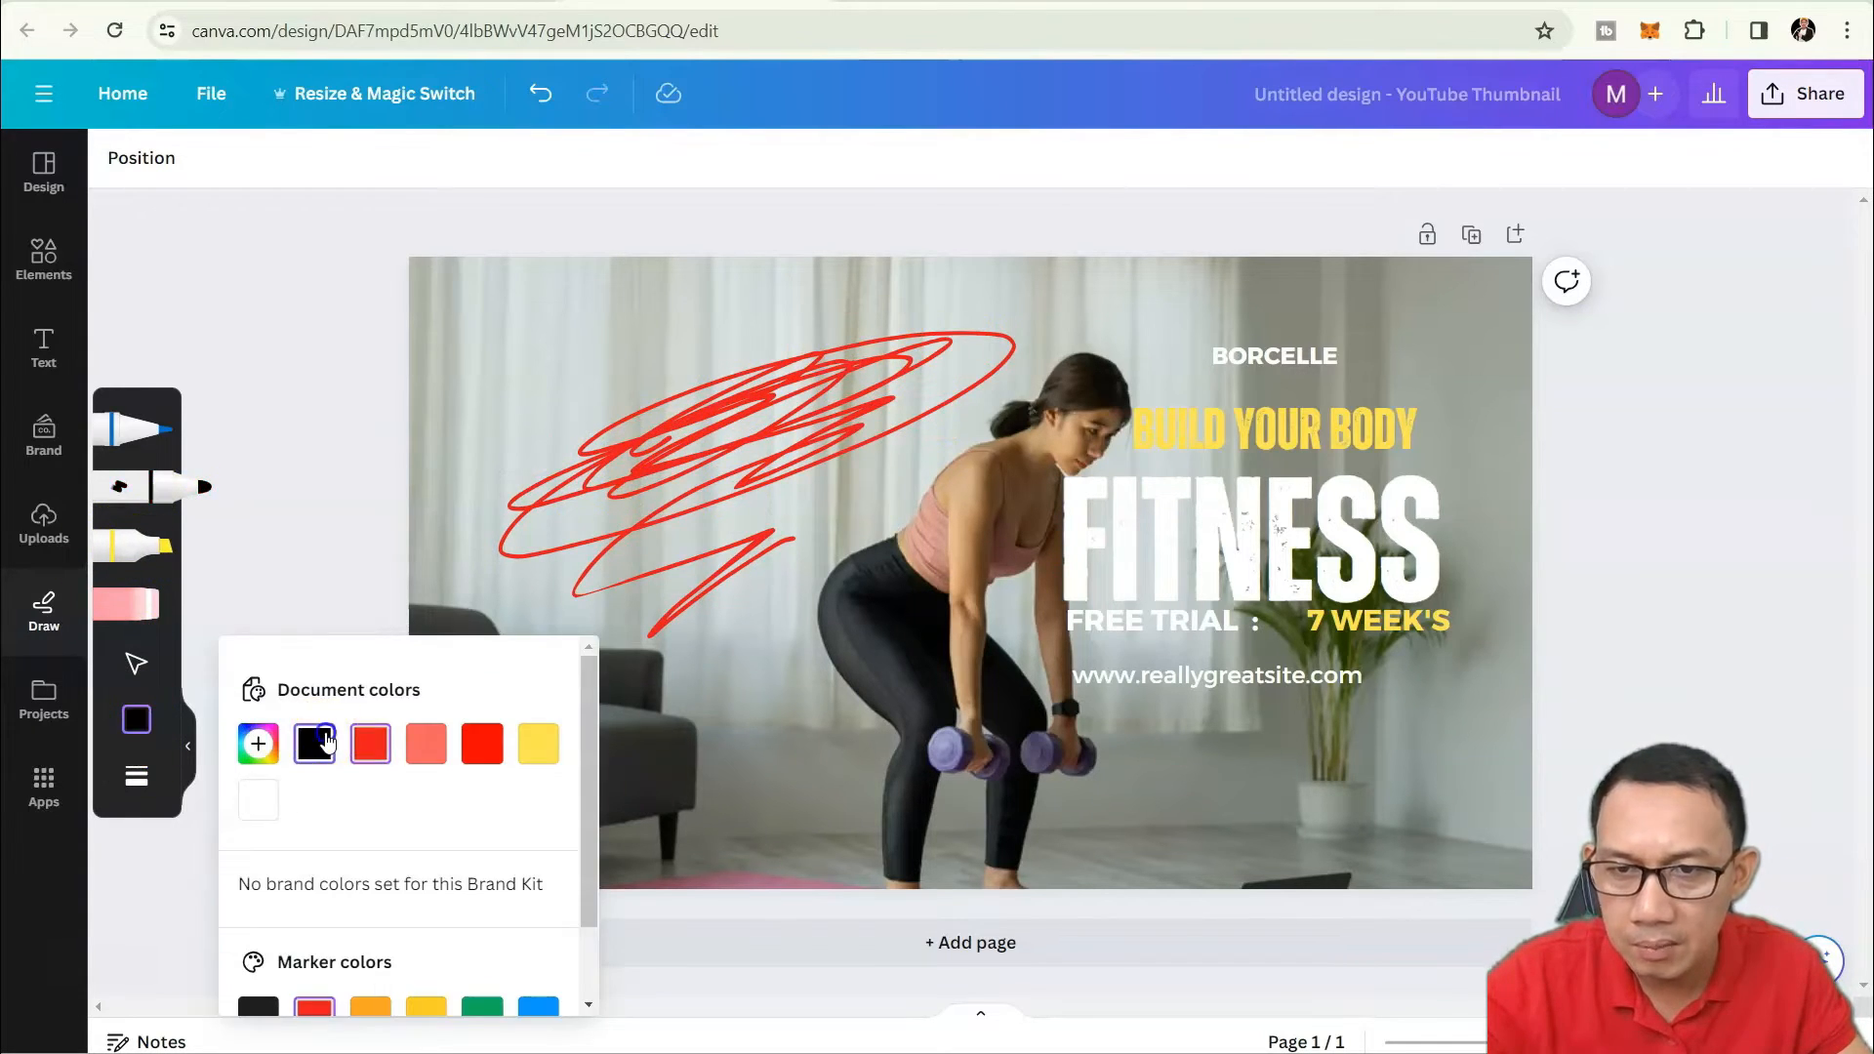
{"action": "mouse_move", "coordinate": [633, 747]}
{"action": "left_mouse_down"}
{"action": "mouse_move", "coordinate": [756, 722]}
{"action": "mouse_move", "coordinate": [703, 653]}
{"action": "left_mouse_up"}
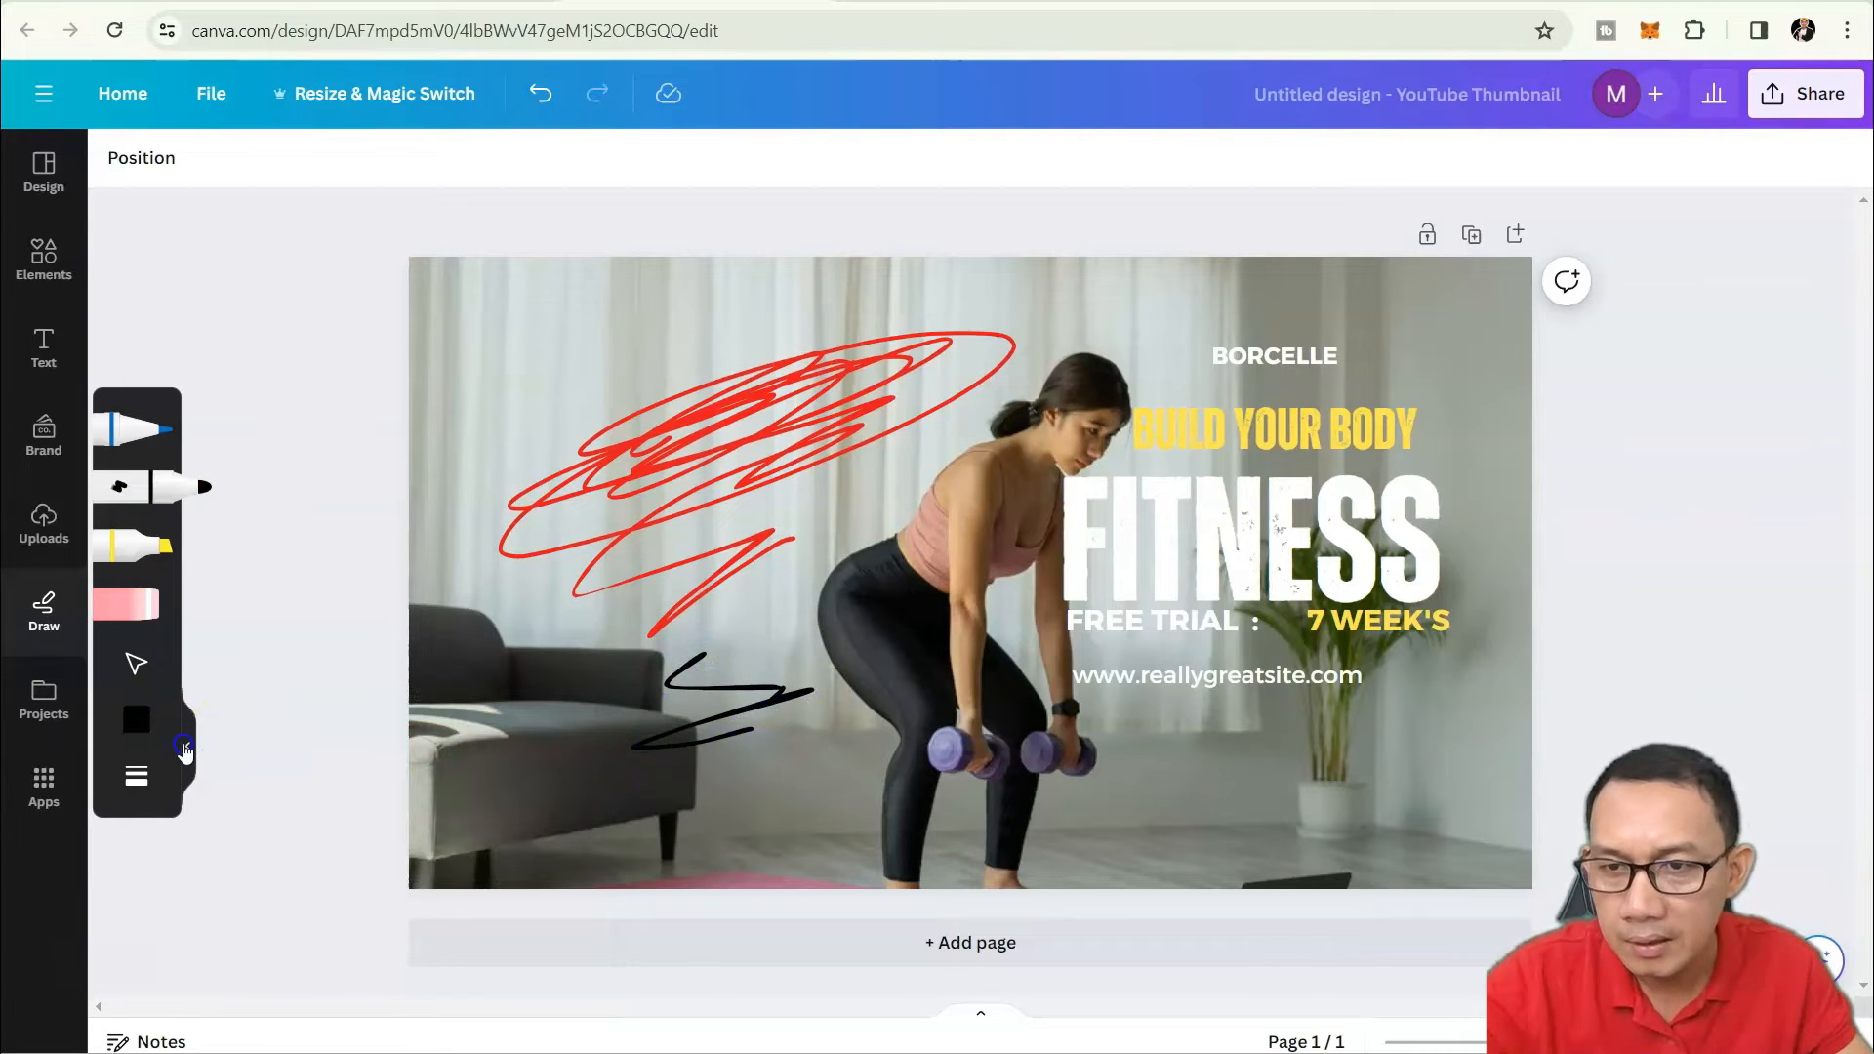
{"action": "left_click", "coordinate": [187, 746]}
{"action": "left_click", "coordinate": [703, 644]}
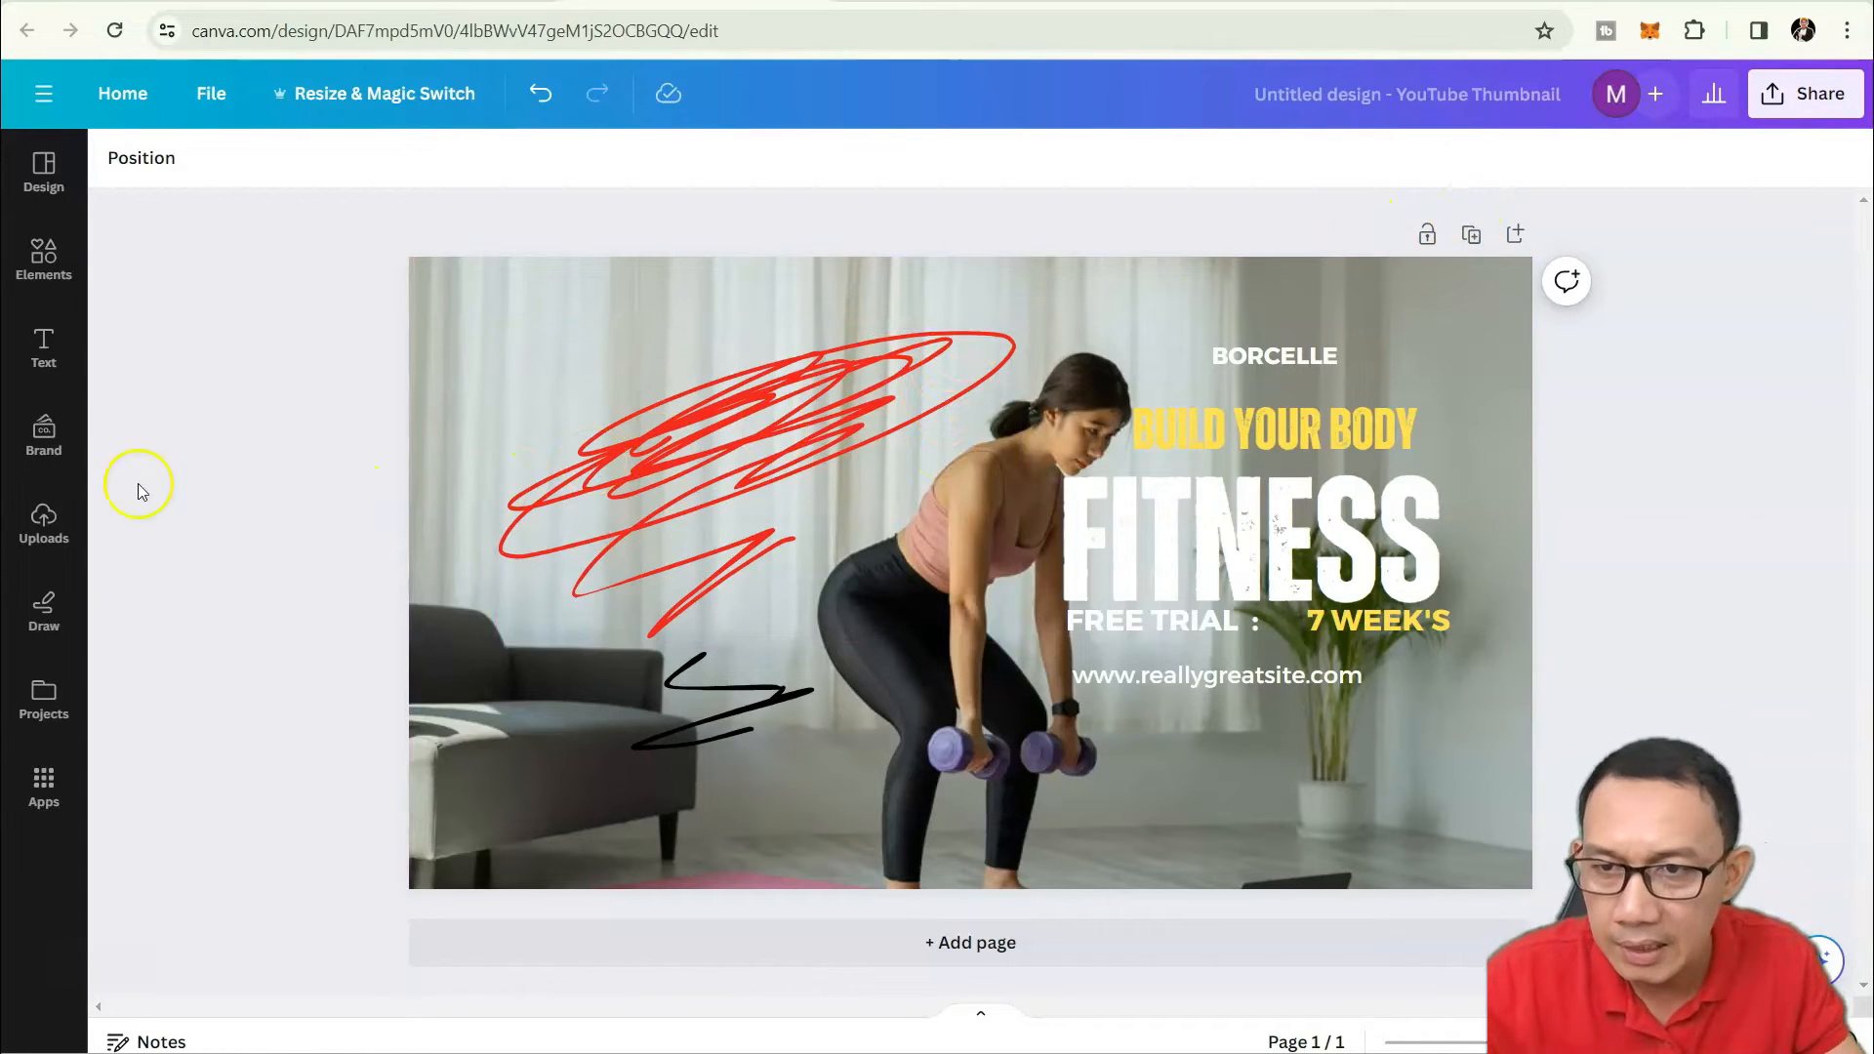
Return to the Canva home page and create a new blank Video design.
{"action": "left_click", "coordinate": [46, 720]}
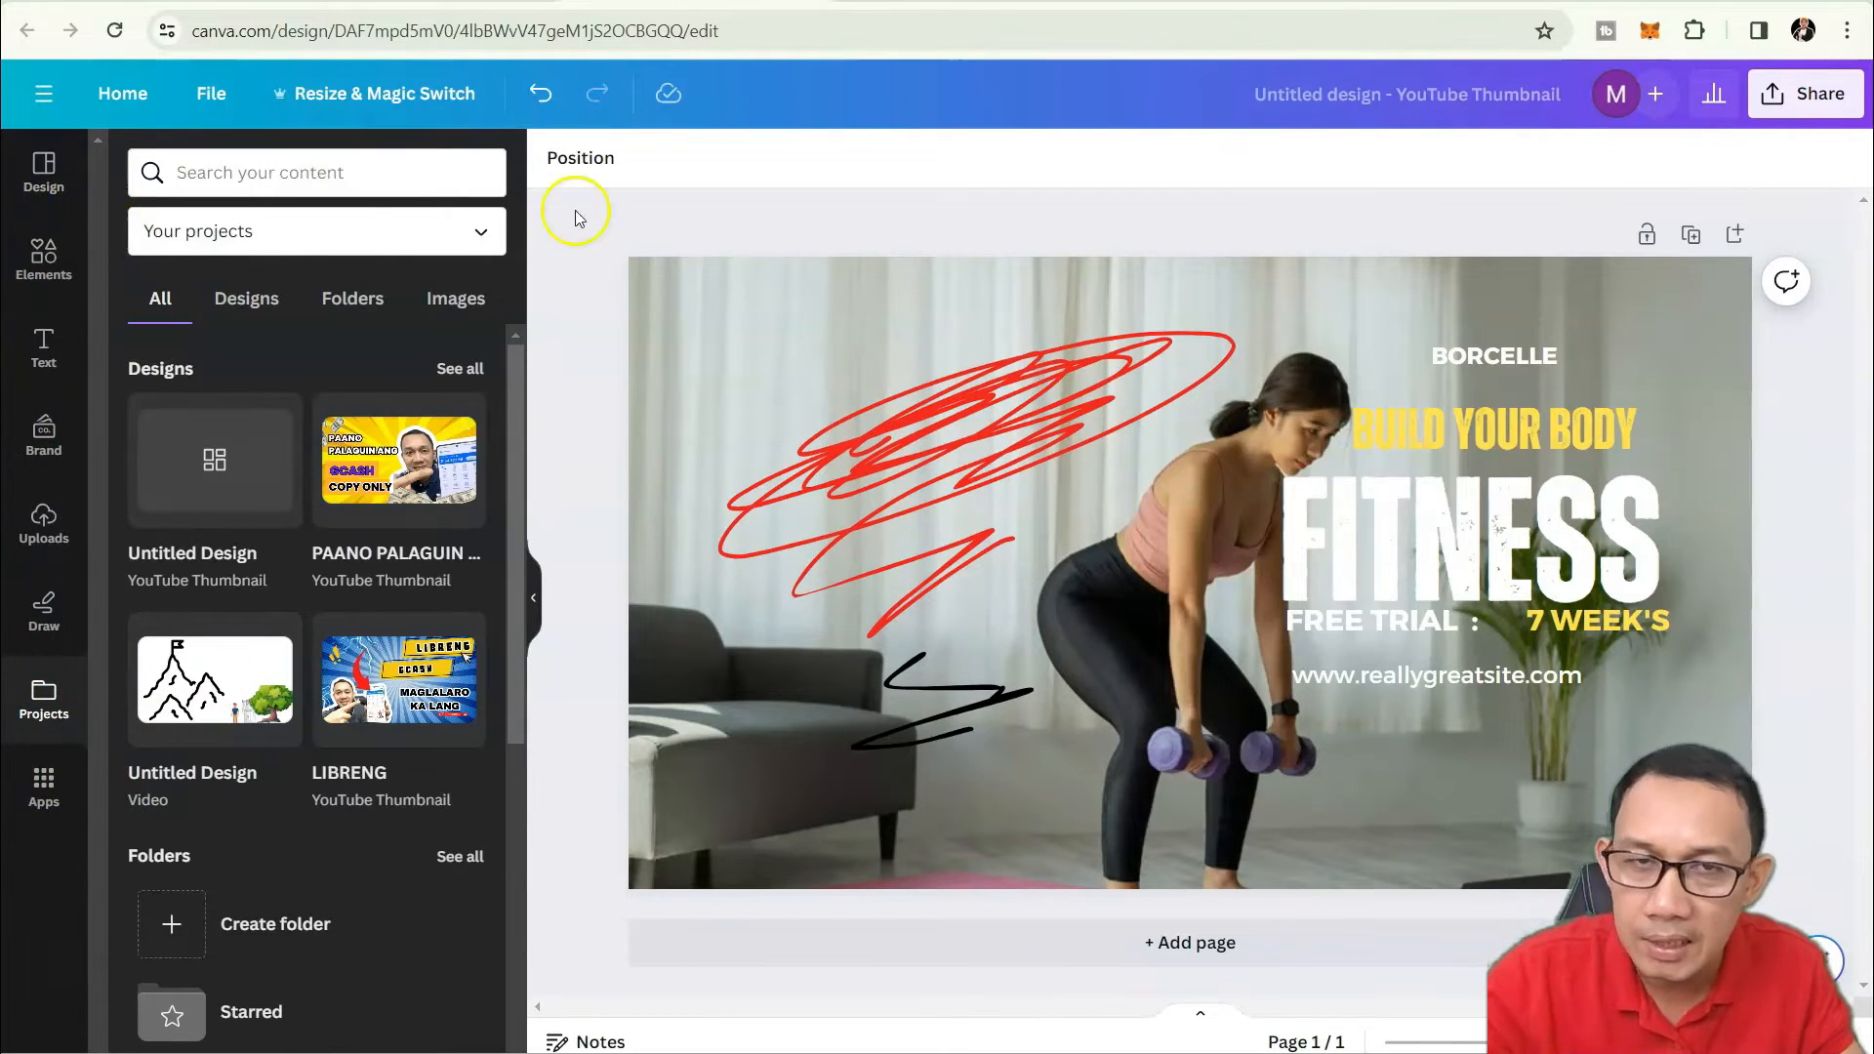
{"action": "left_click", "coordinate": [46, 166]}
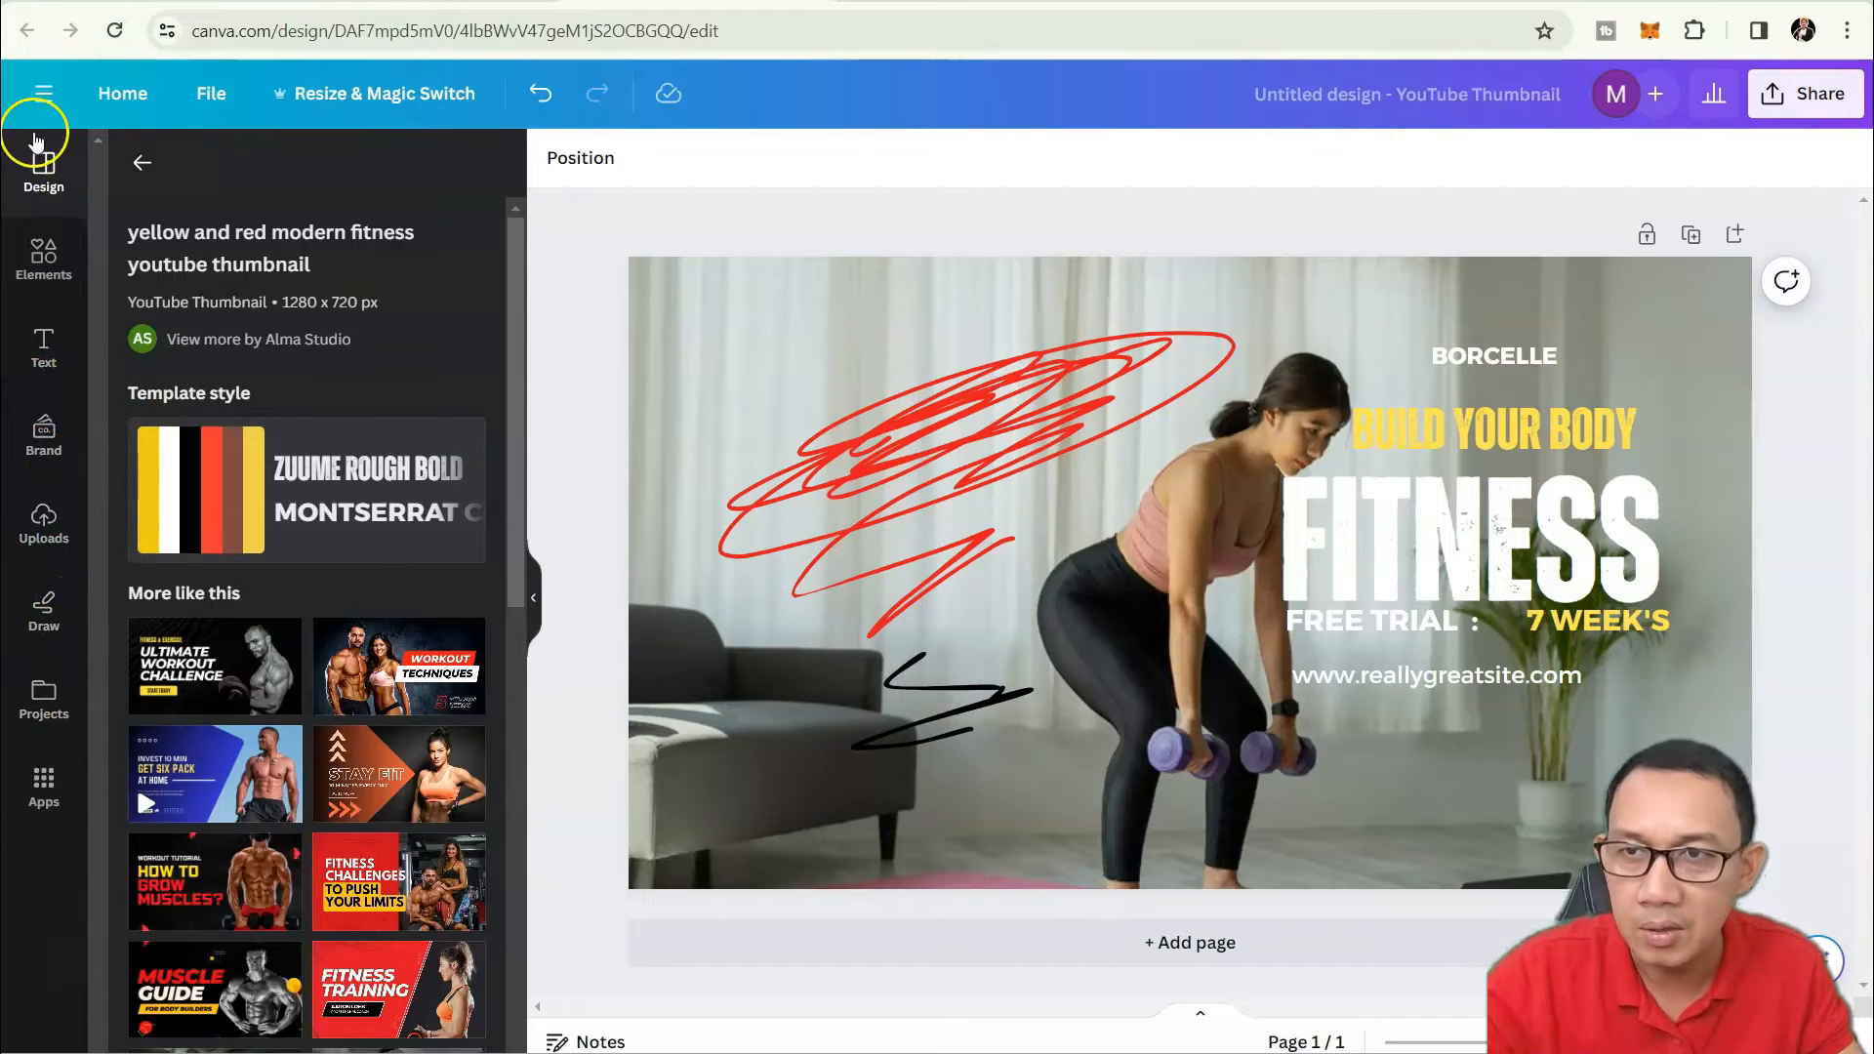
{"action": "left_click", "coordinate": [114, 91]}
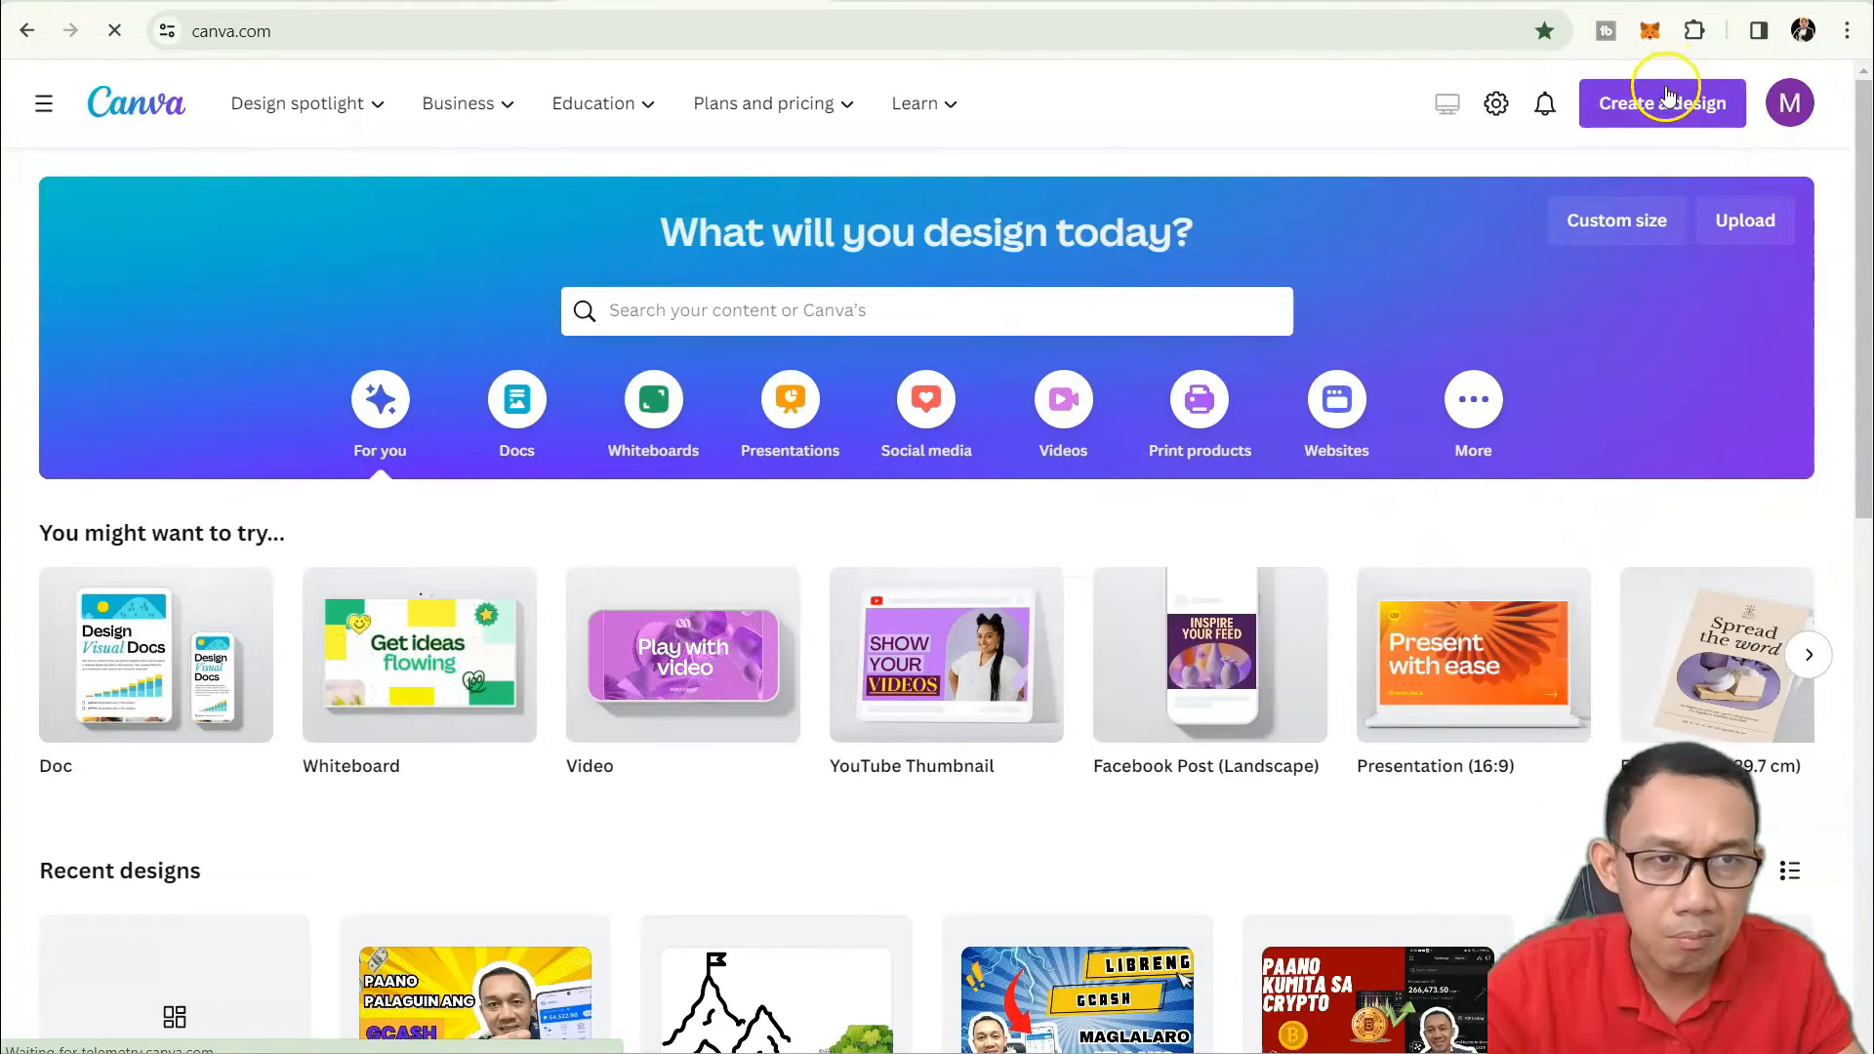
{"action": "left_click", "coordinate": [1694, 102]}
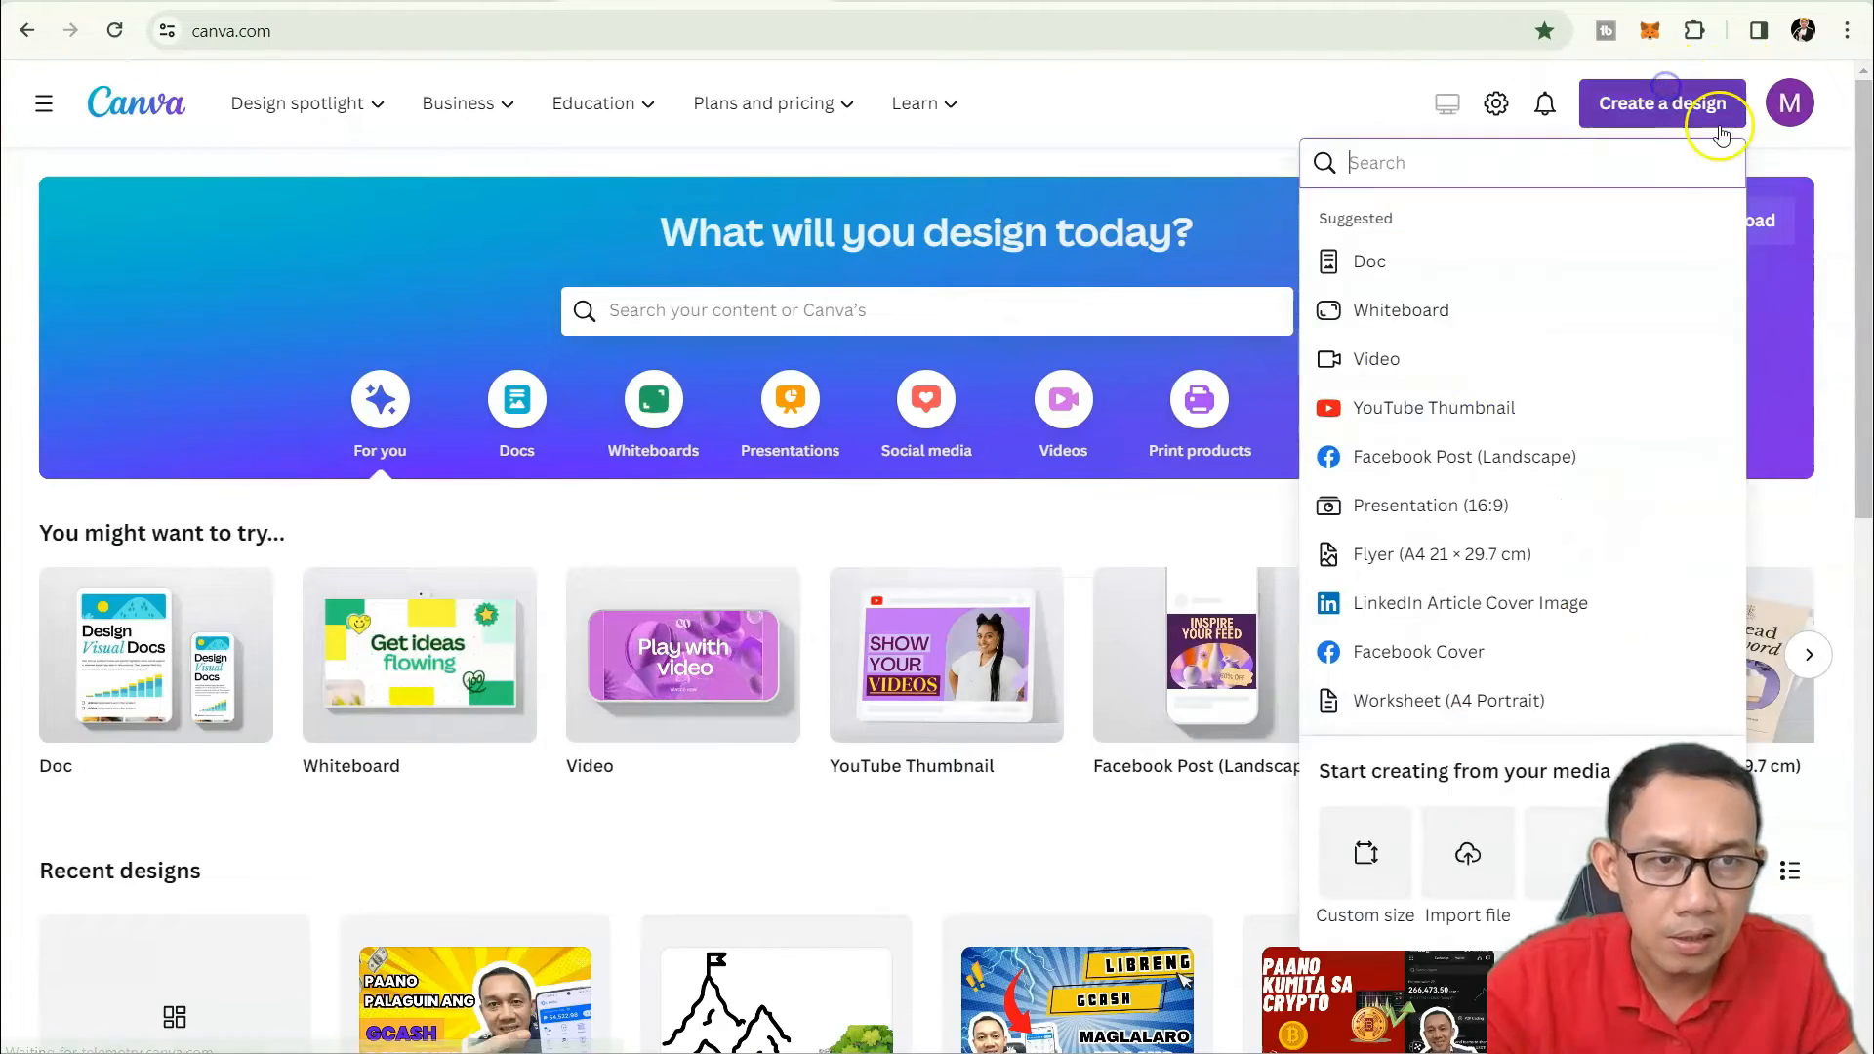
{"action": "left_click", "coordinate": [1420, 358]}
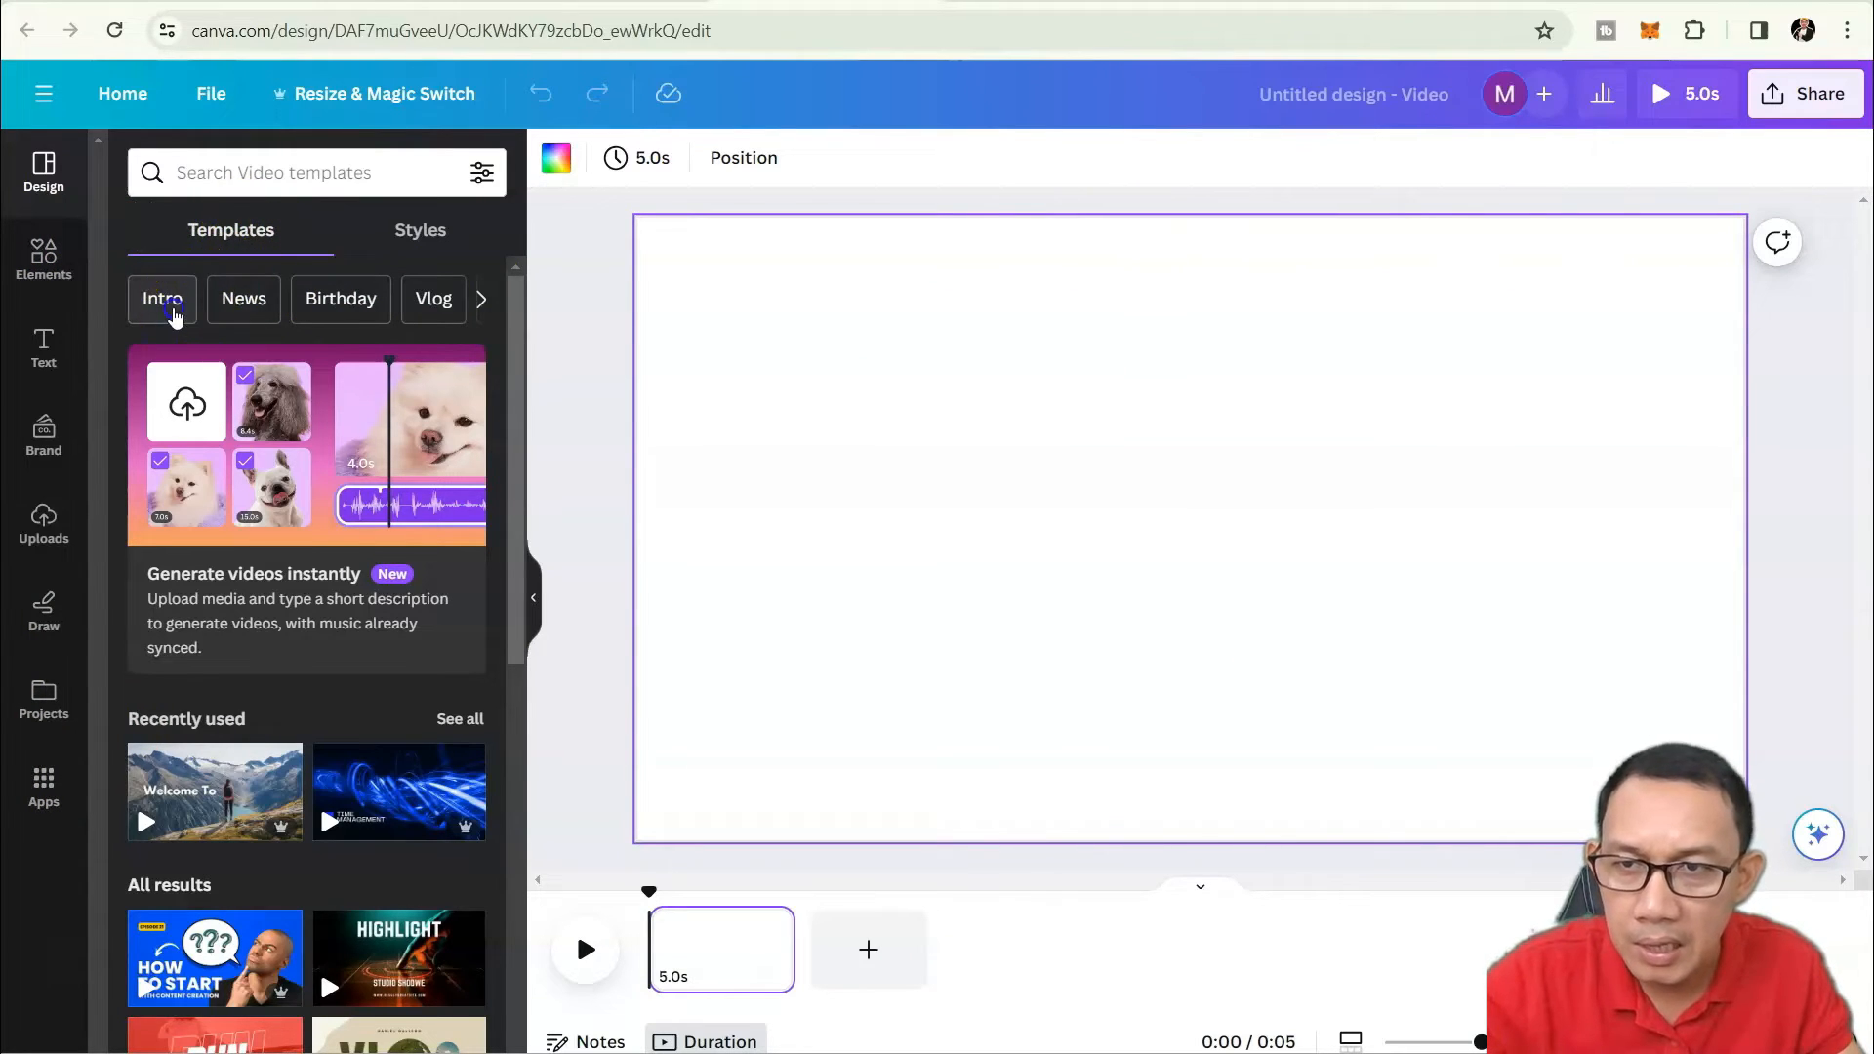
Filter video templates to Intro and scroll through the results.
{"action": "left_click", "coordinate": [173, 310]}
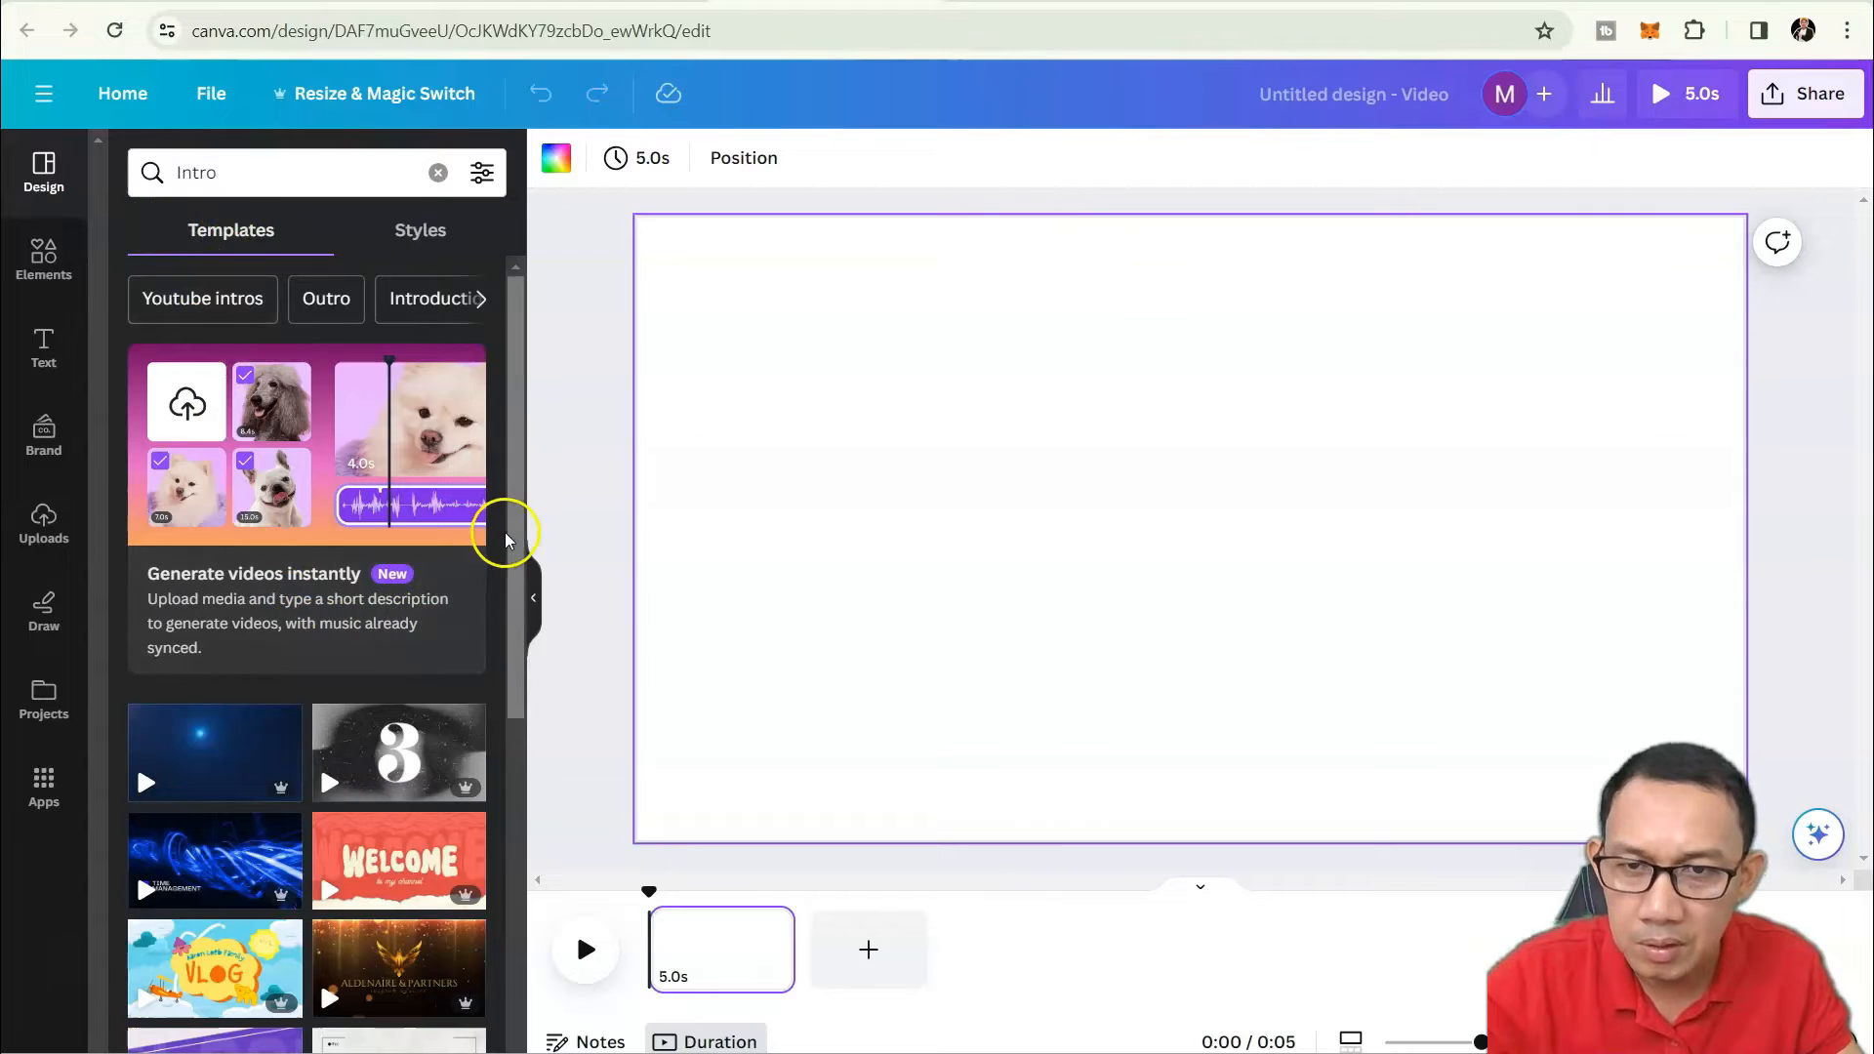
{"action": "left_click_drag", "start_coordinate": [502, 531], "coordinate": [502, 655]}
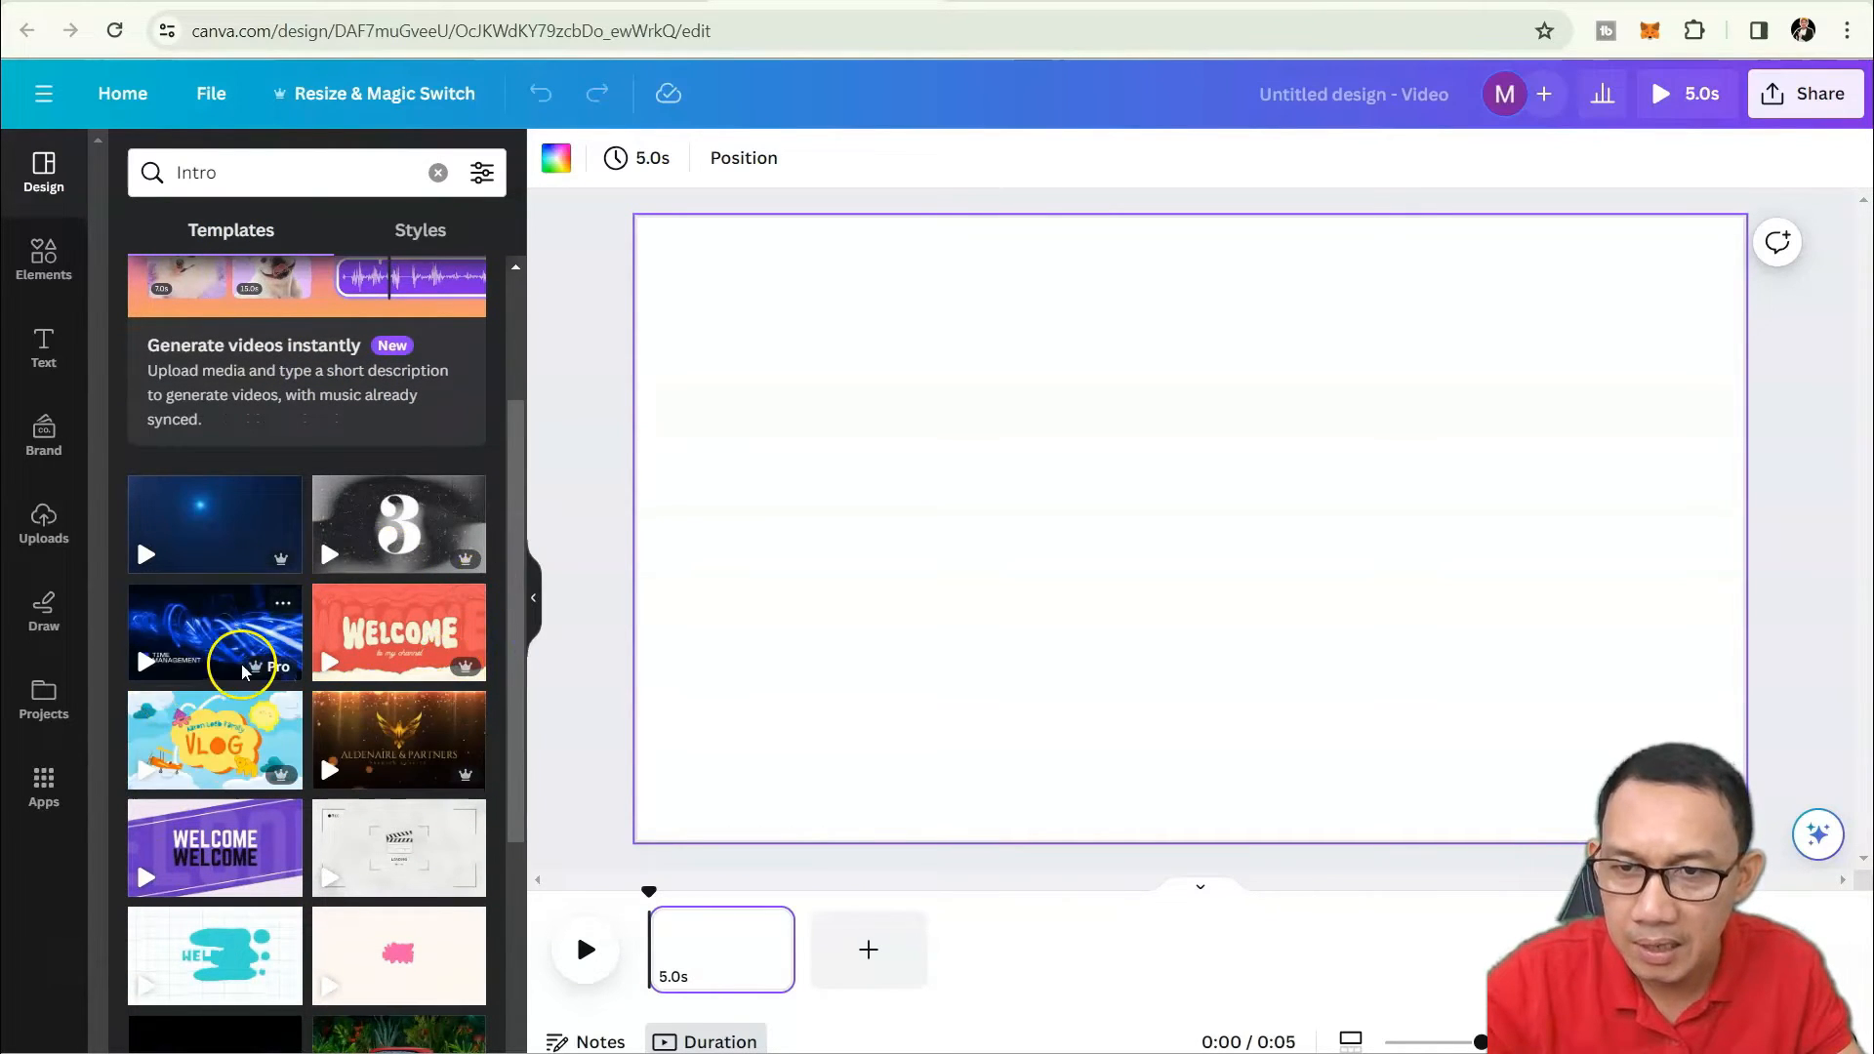
{"action": "scroll", "coordinate": [251, 659], "scroll_direction": "down", "scroll_amount": 1}
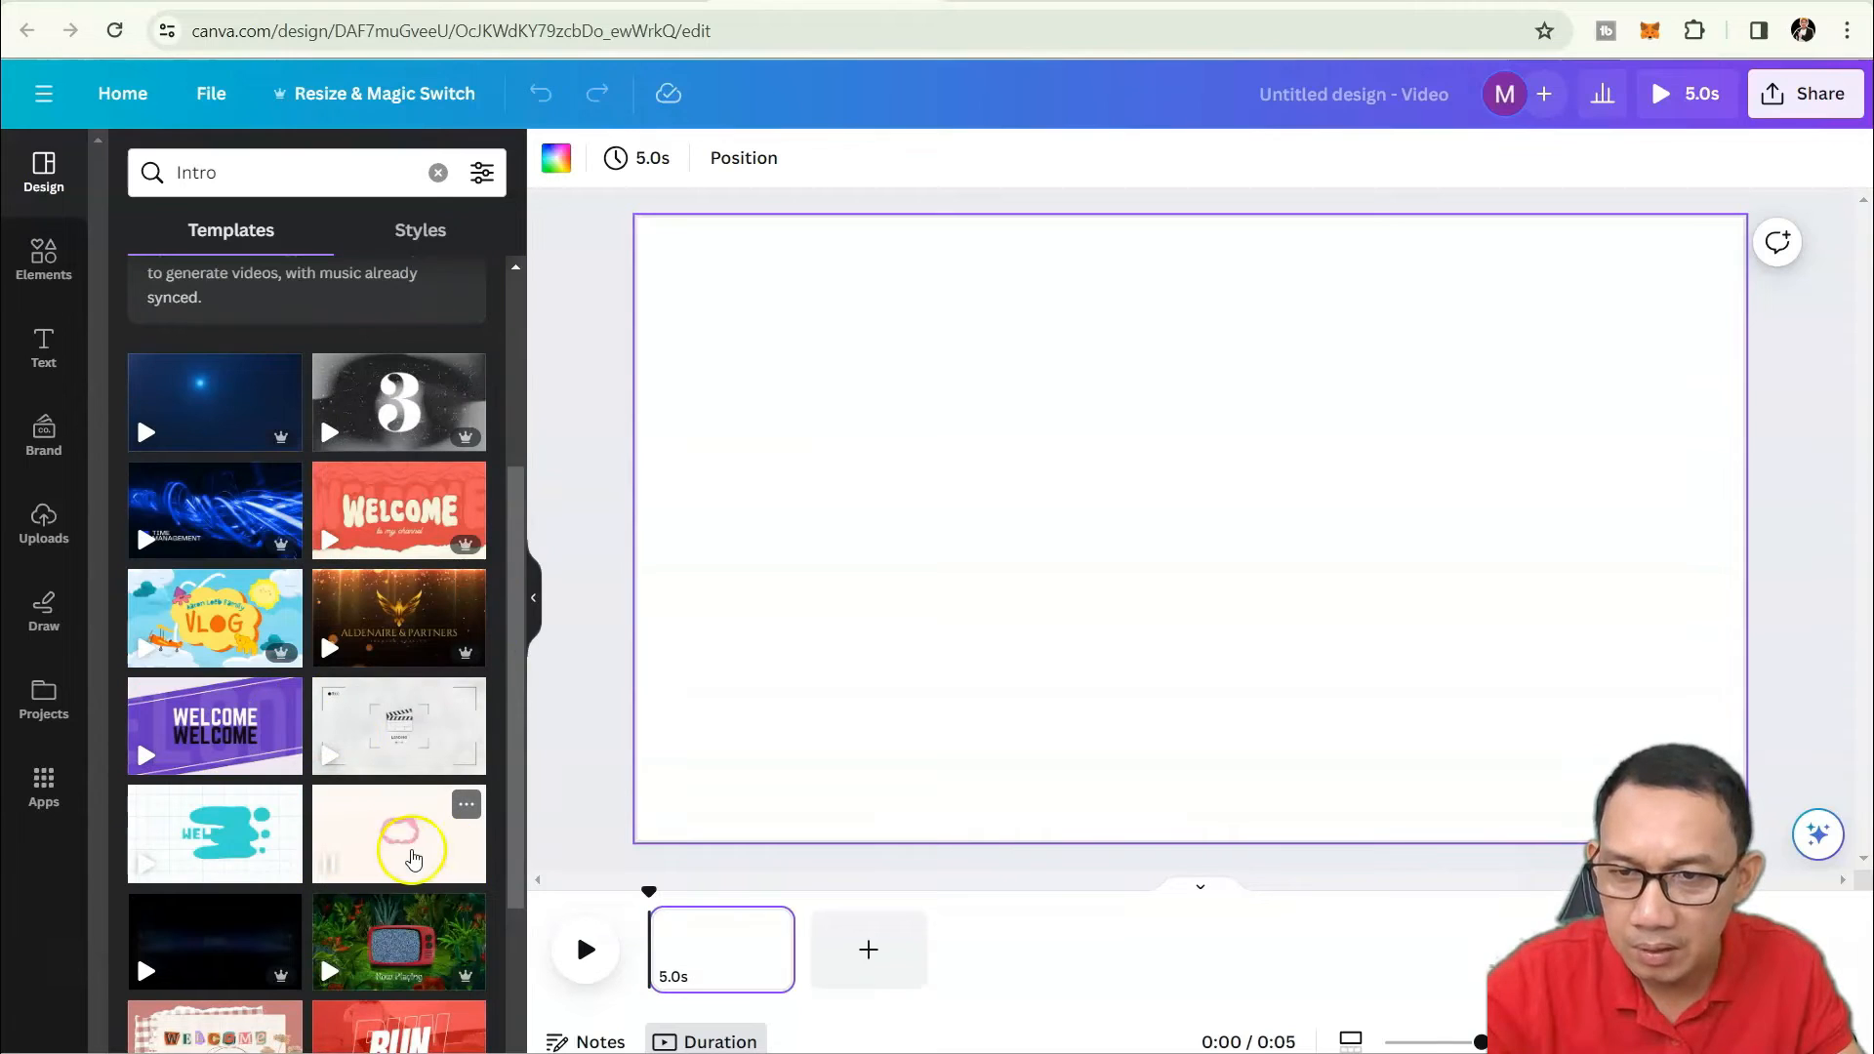
{"action": "scroll", "coordinate": [208, 849], "scroll_direction": "down", "scroll_amount": 1}
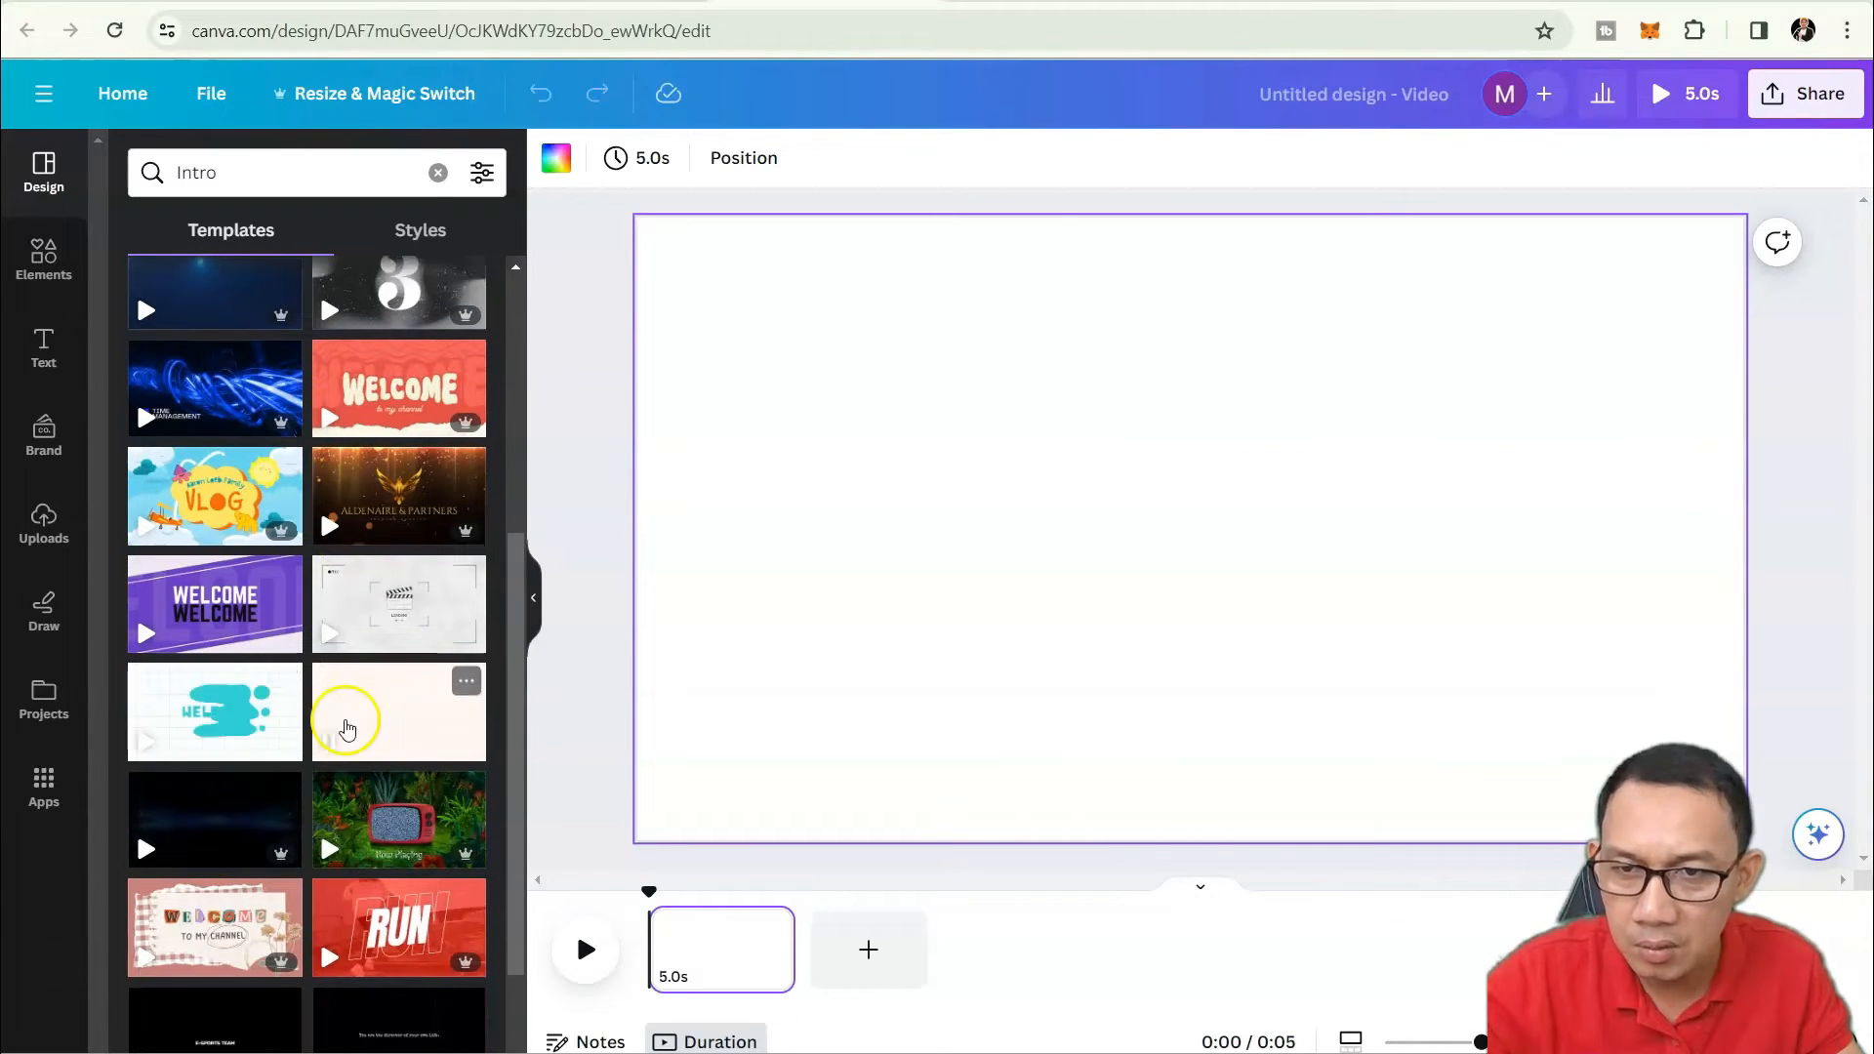
{"action": "scroll", "coordinate": [451, 737], "scroll_direction": "down", "scroll_amount": 3}
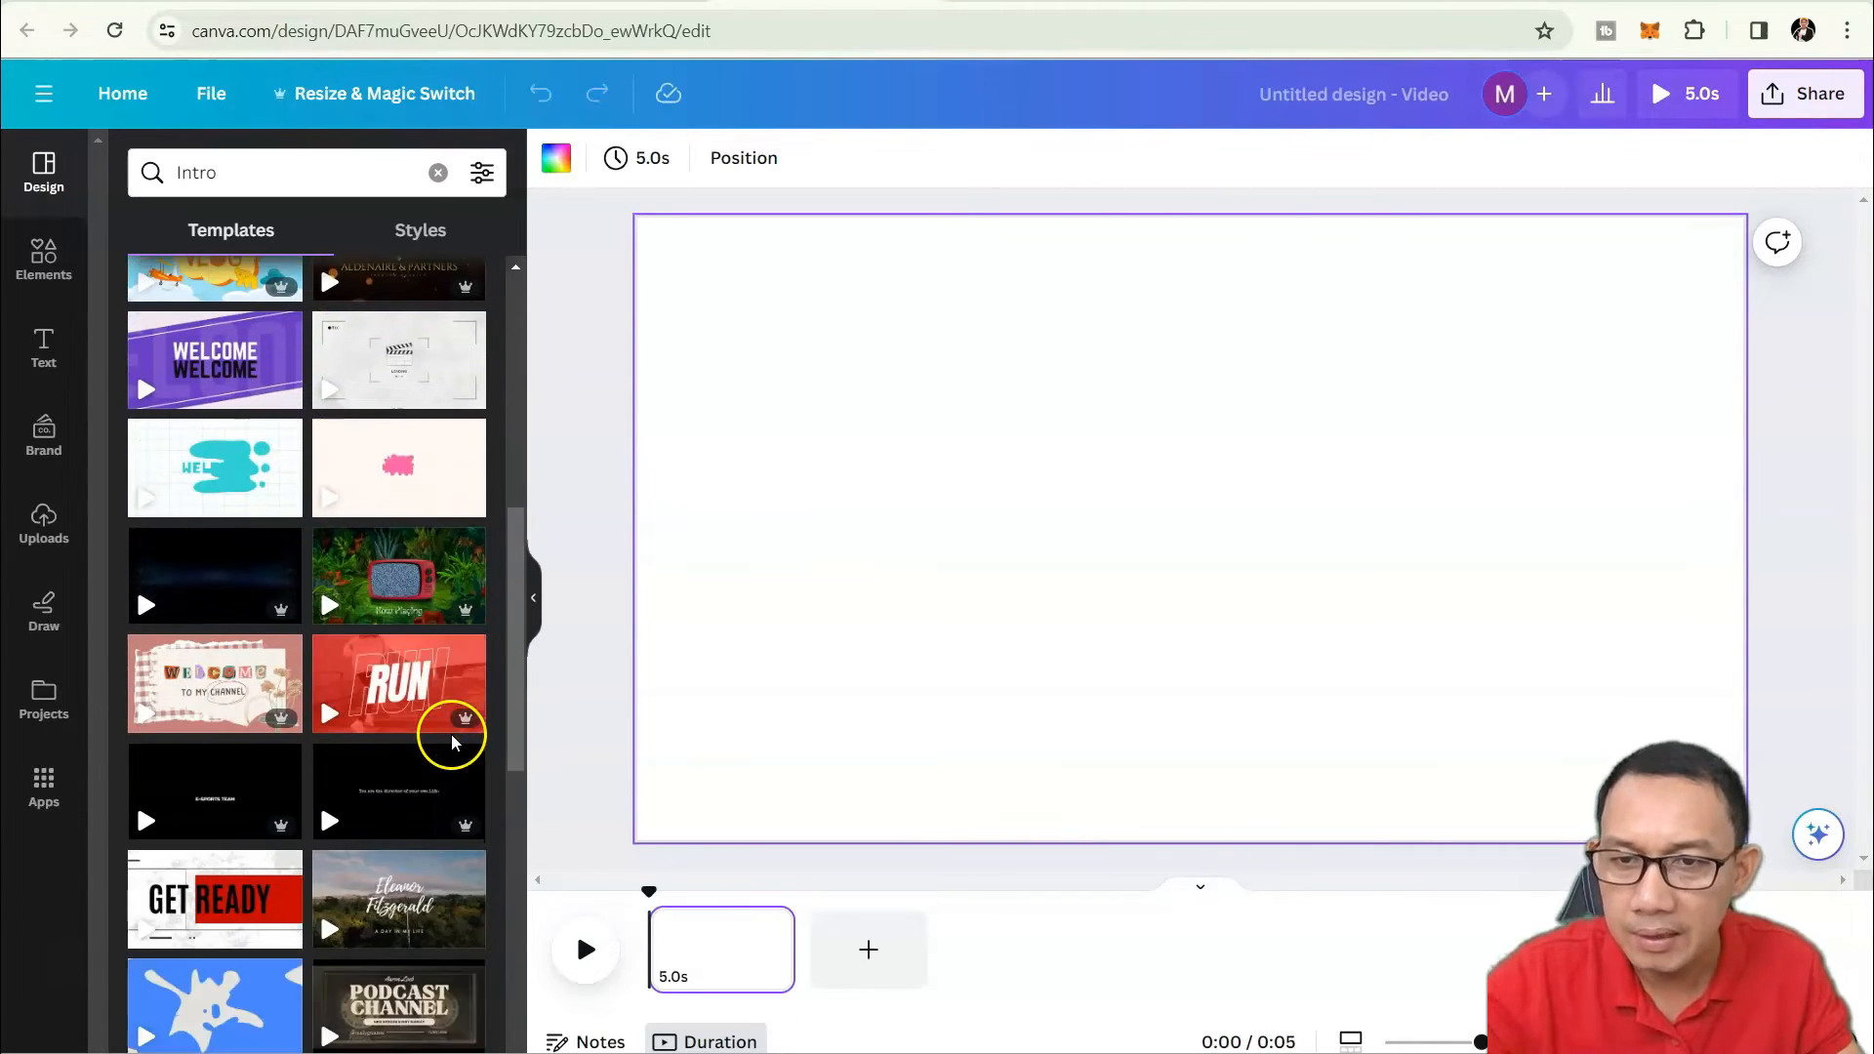
{"action": "scroll", "coordinate": [328, 720], "scroll_direction": "up", "scroll_amount": 7}
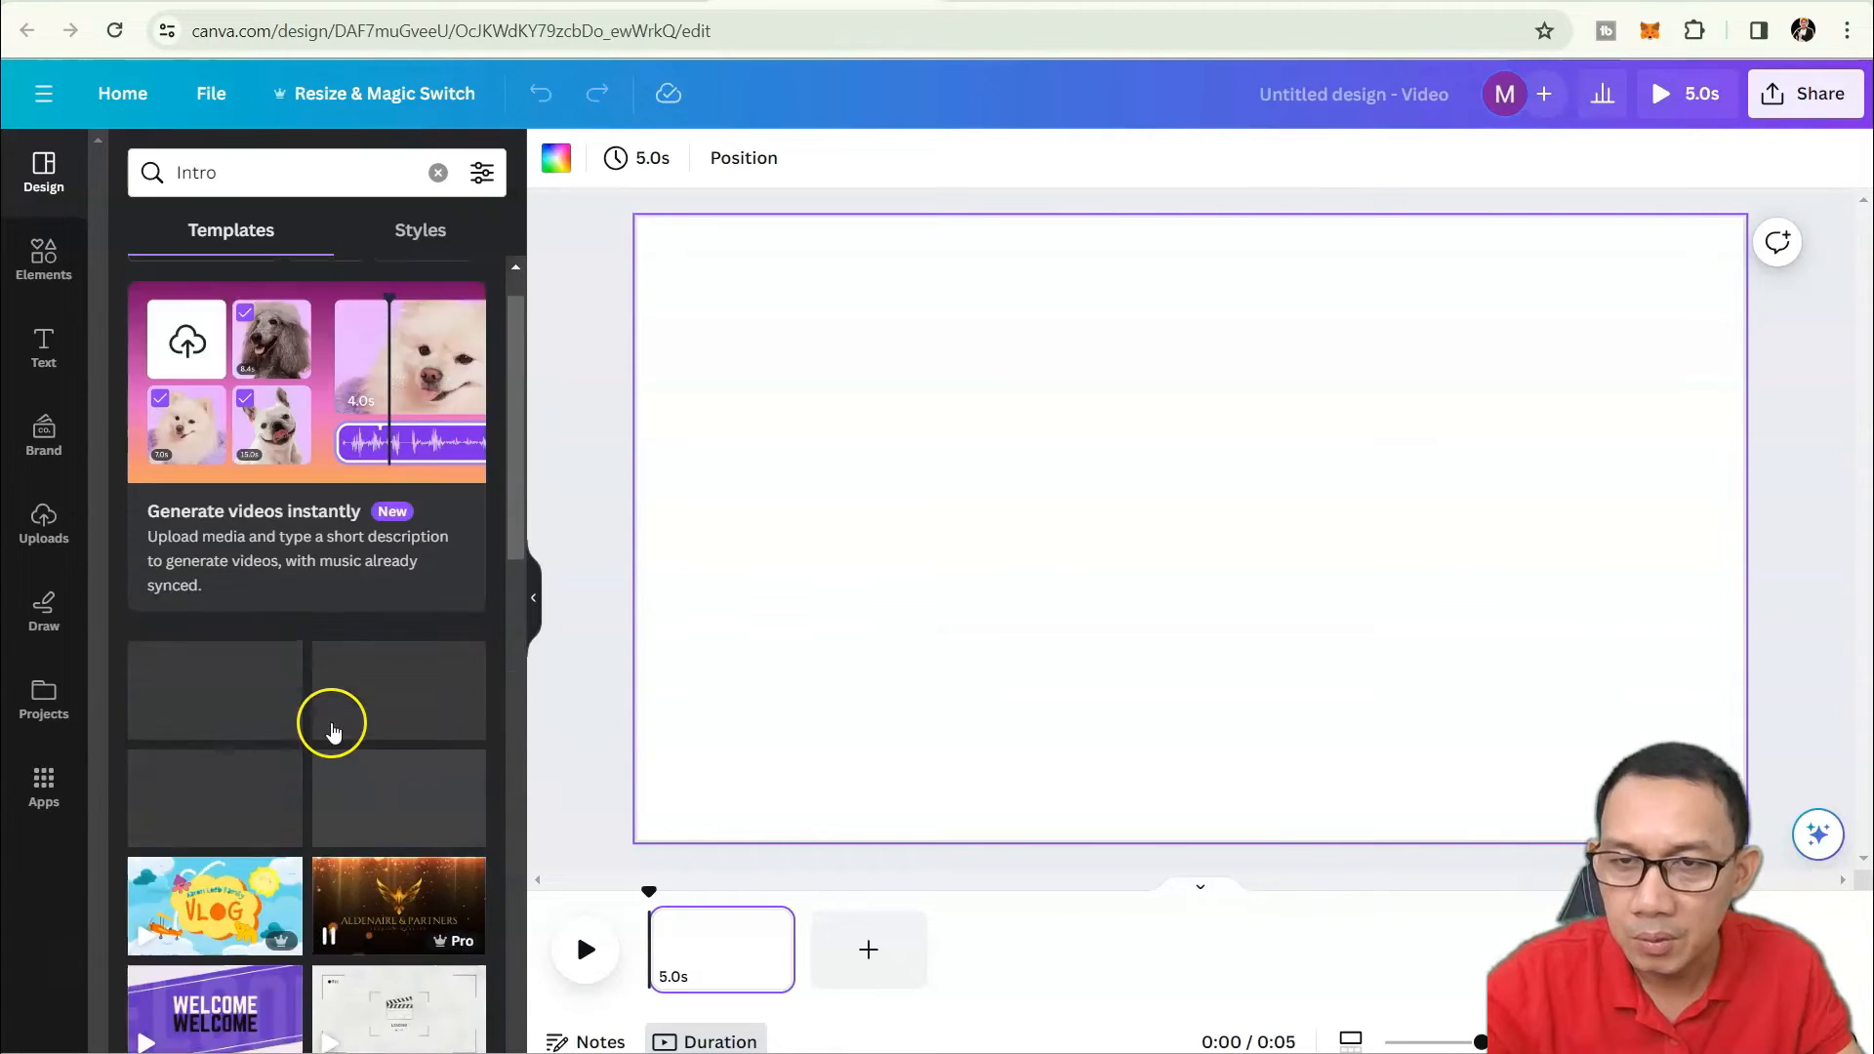
{"action": "scroll", "coordinate": [337, 722], "scroll_direction": "down", "scroll_amount": 3}
{"action": "scroll", "coordinate": [336, 722], "scroll_direction": "up", "scroll_amount": 4}
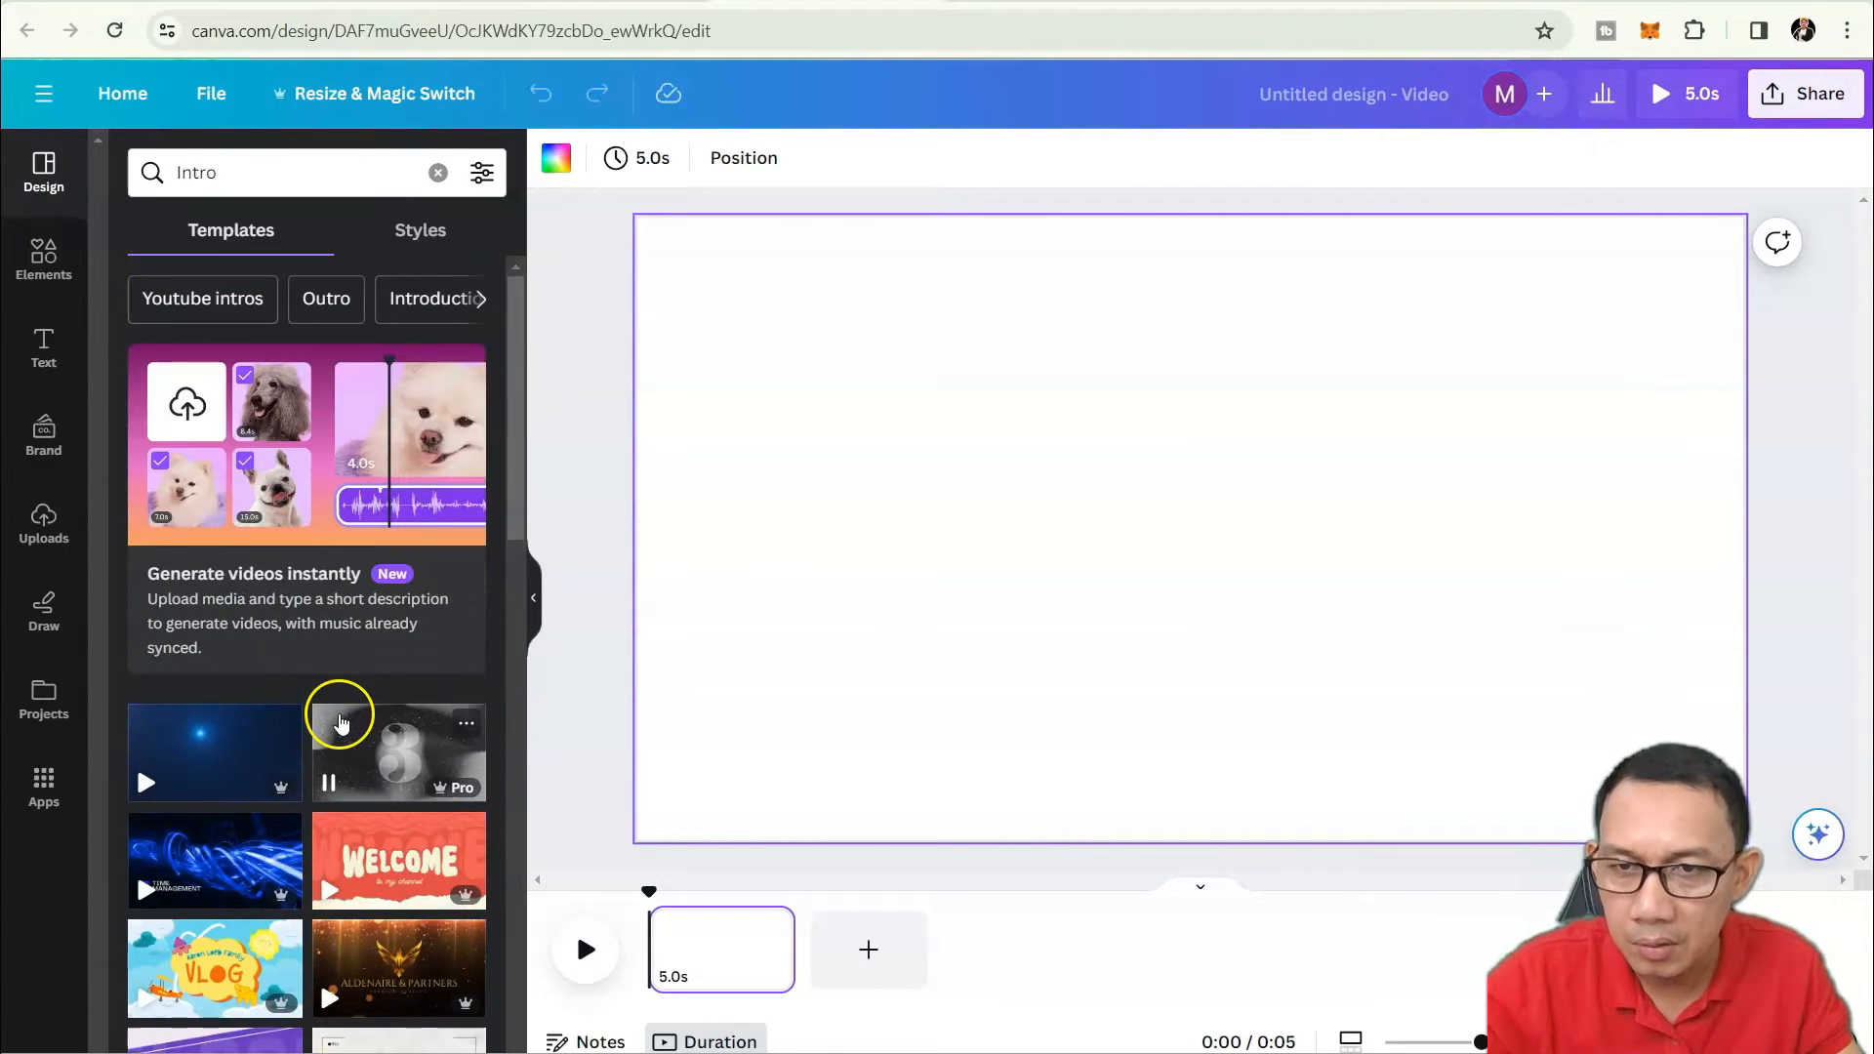
Switch the template results to Outro and reveal more suggested outro topics.
{"action": "left_click", "coordinate": [327, 303]}
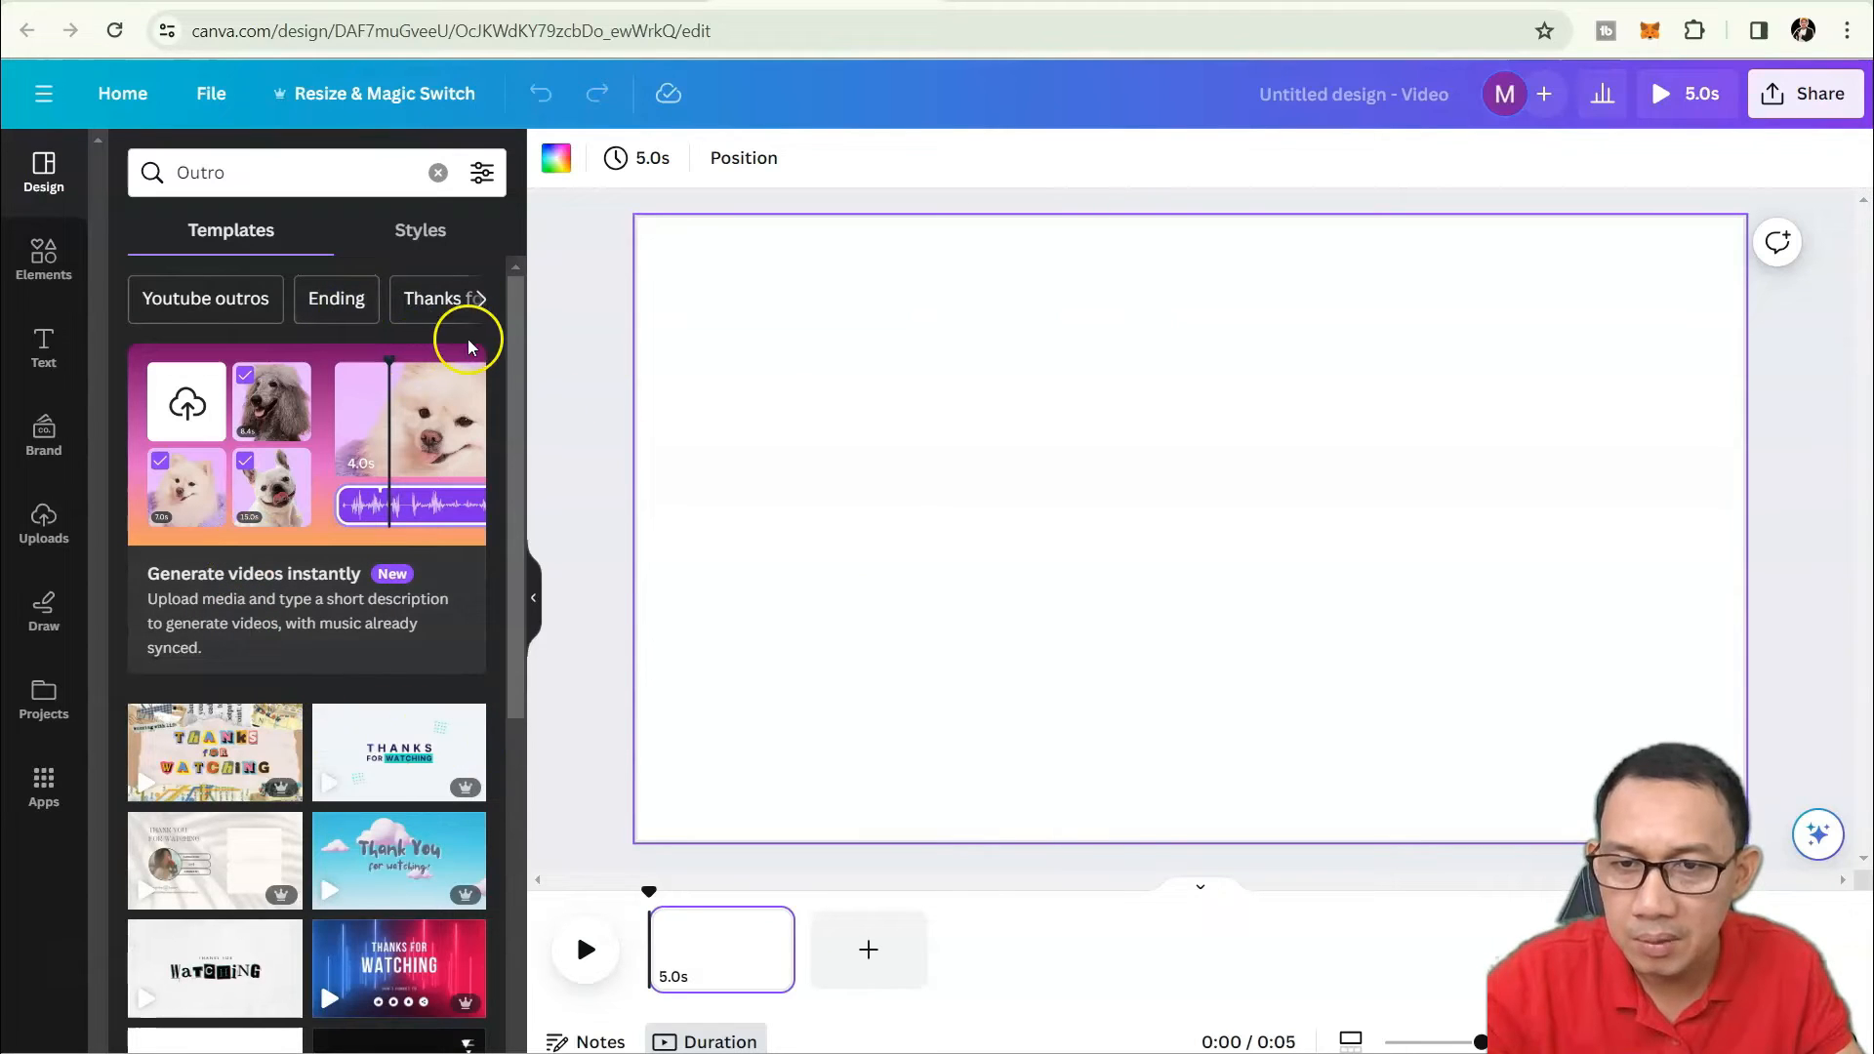
{"action": "left_click", "coordinate": [452, 242]}
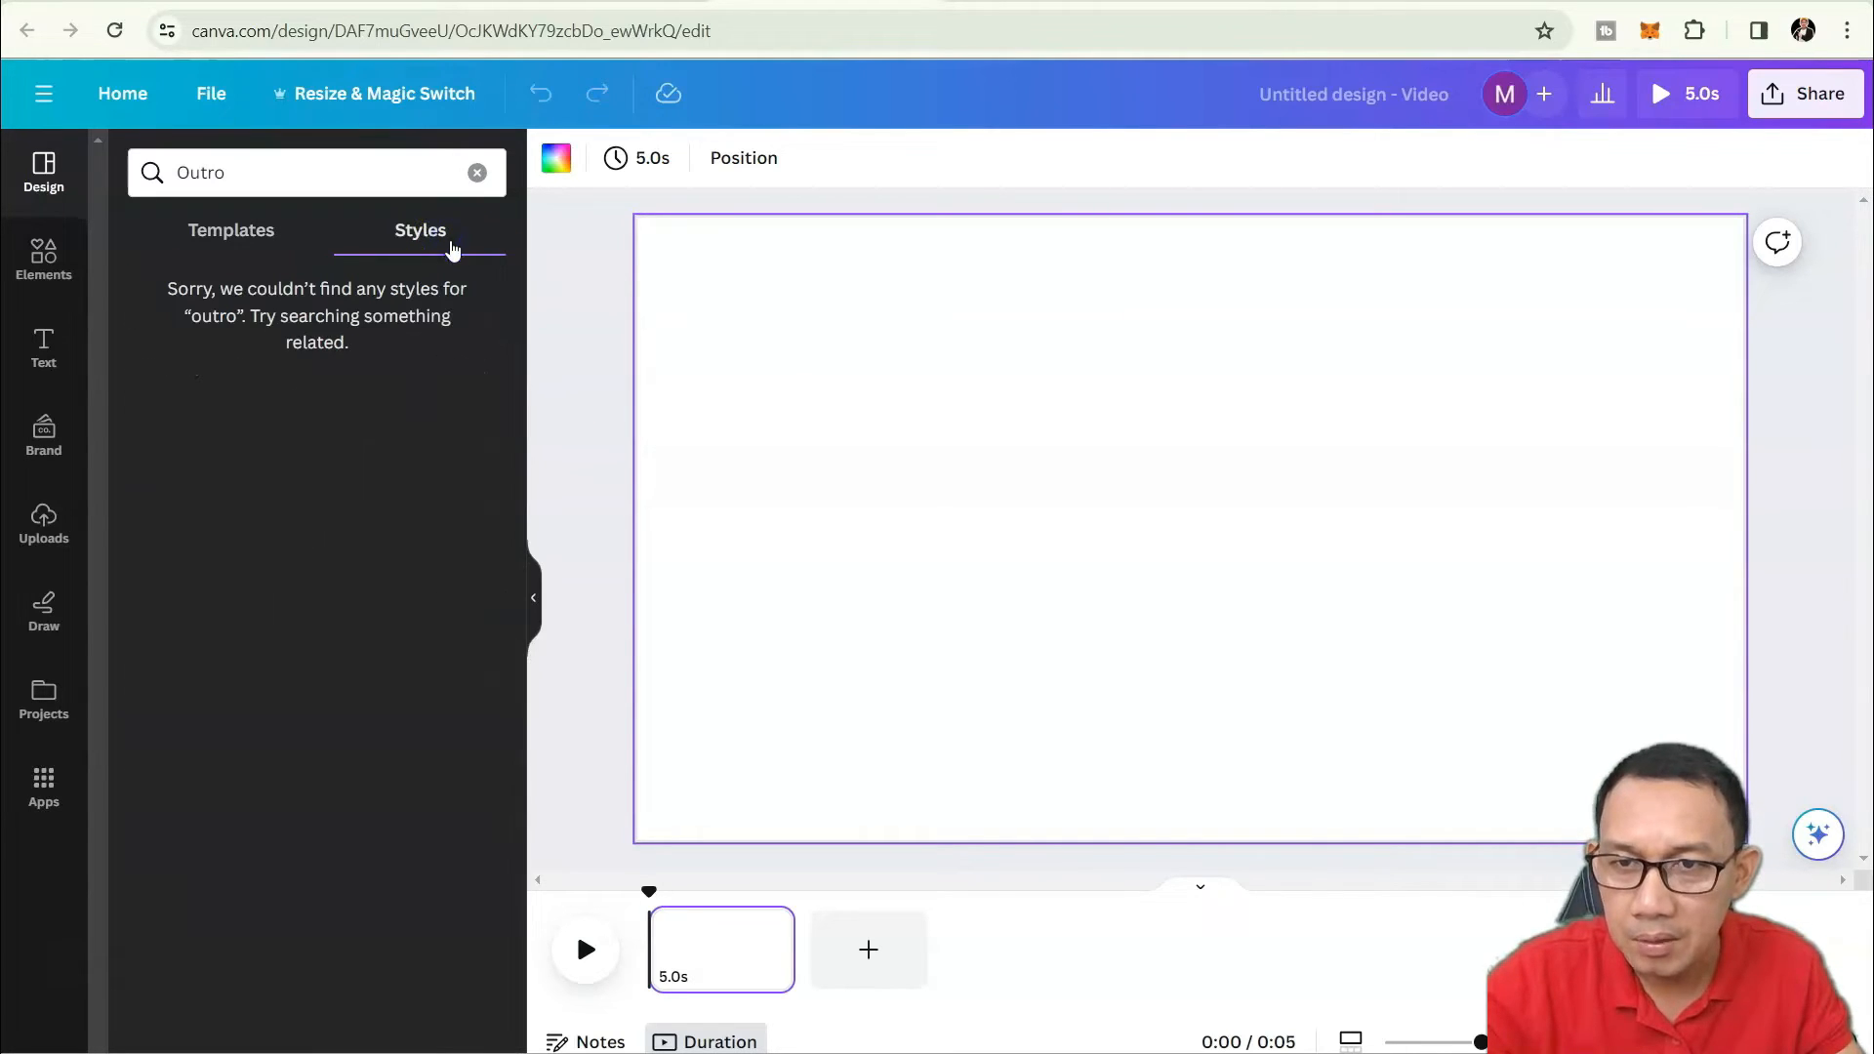
{"action": "left_click", "coordinate": [228, 232]}
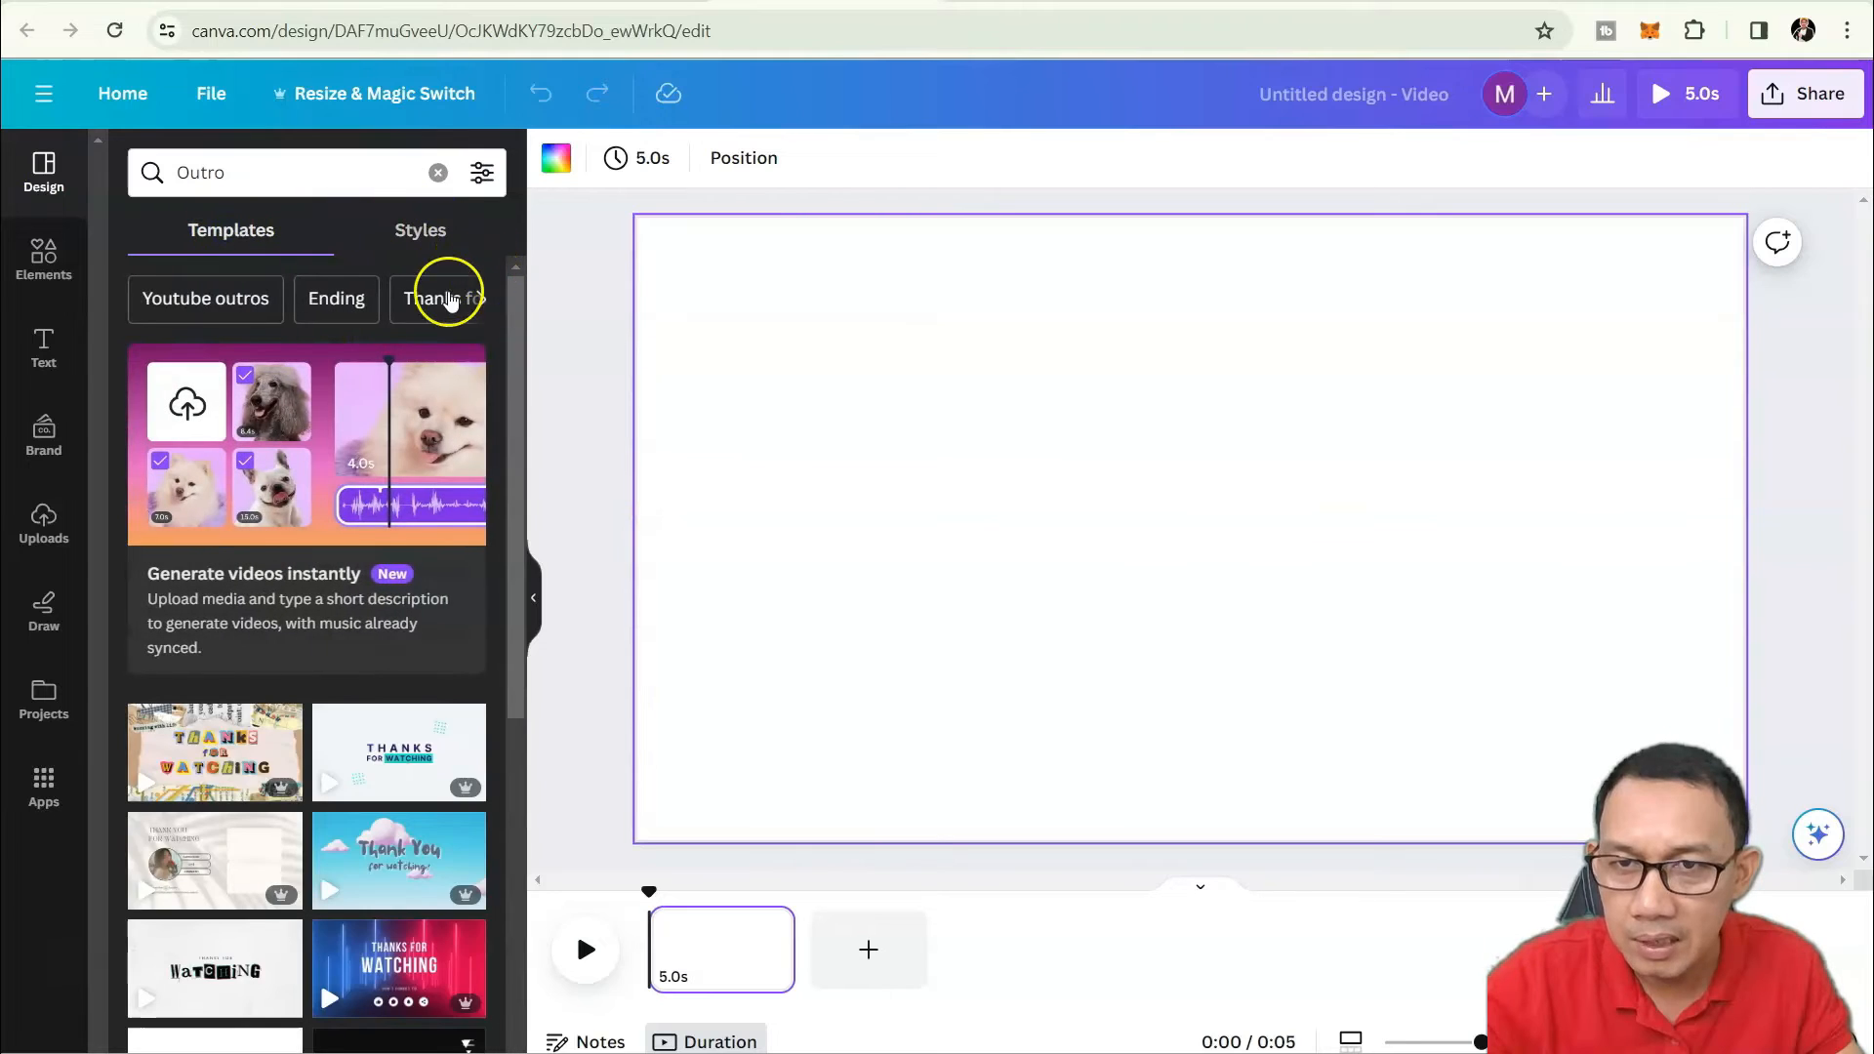
{"action": "left_click", "coordinate": [479, 303]}
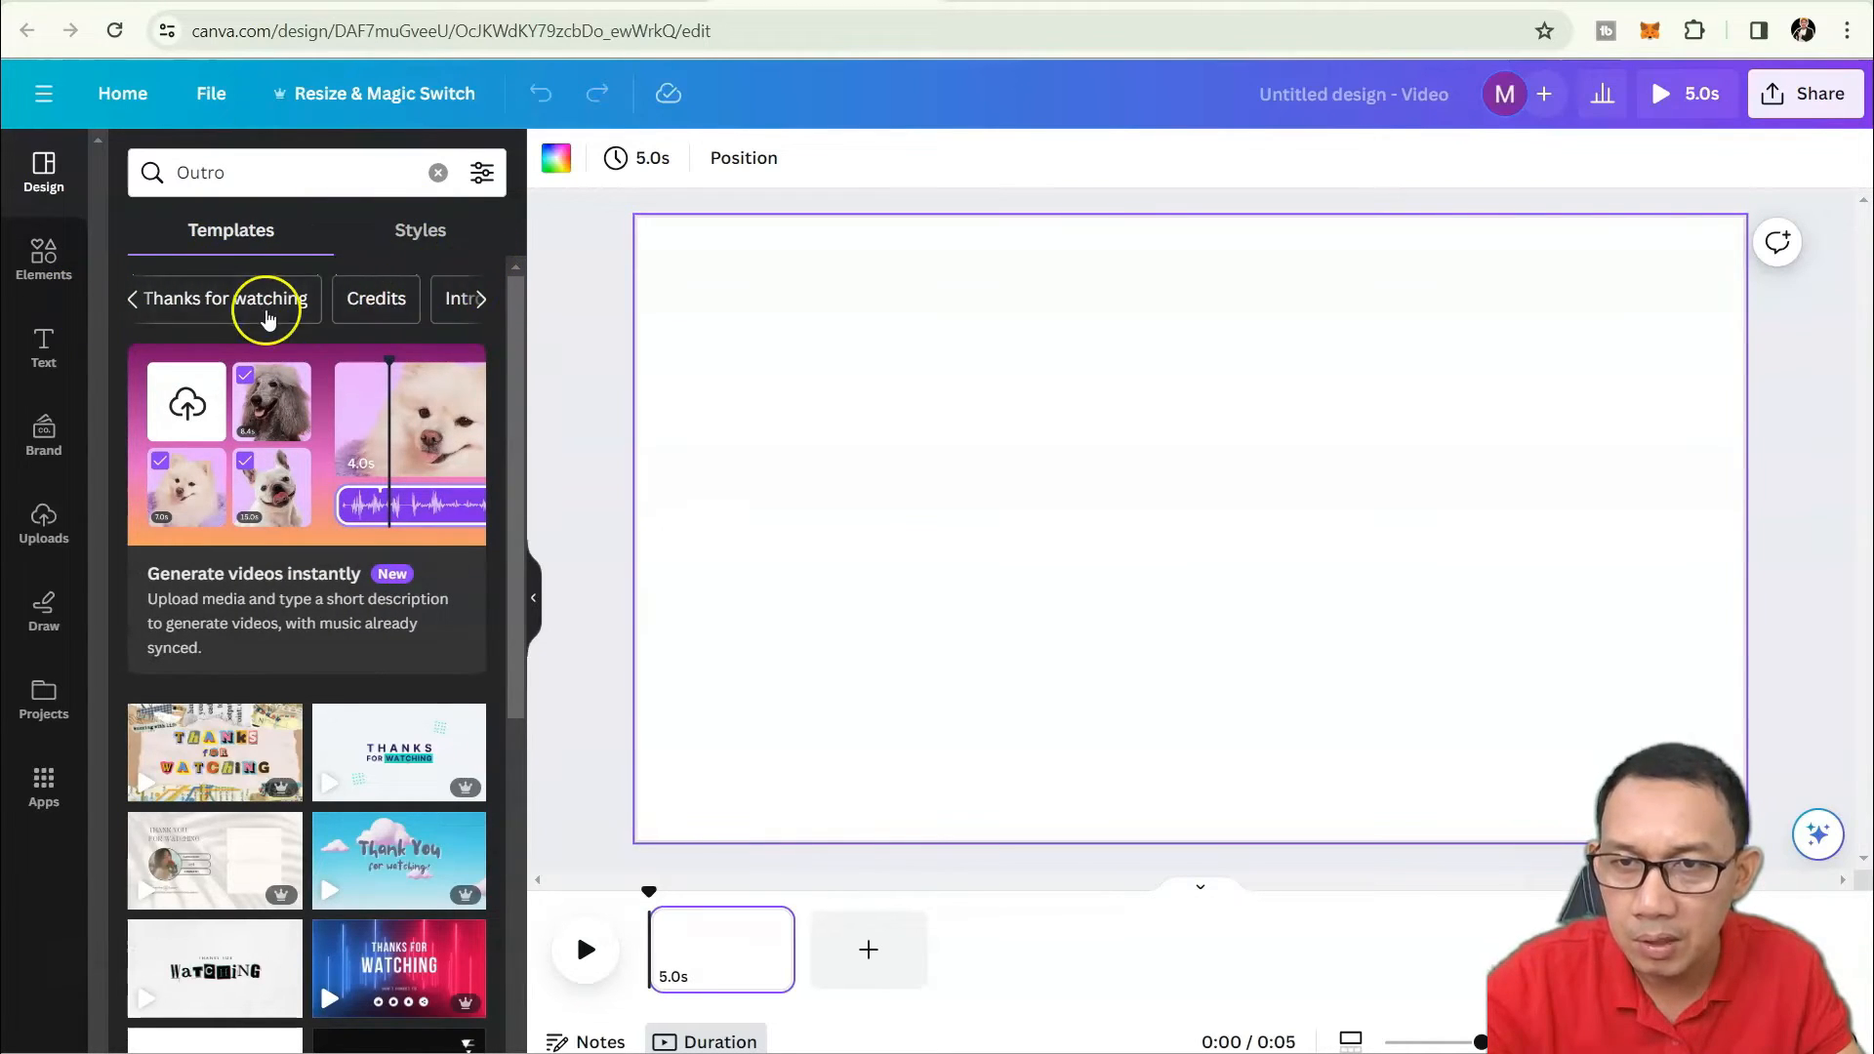
{"action": "left_click", "coordinate": [479, 300]}
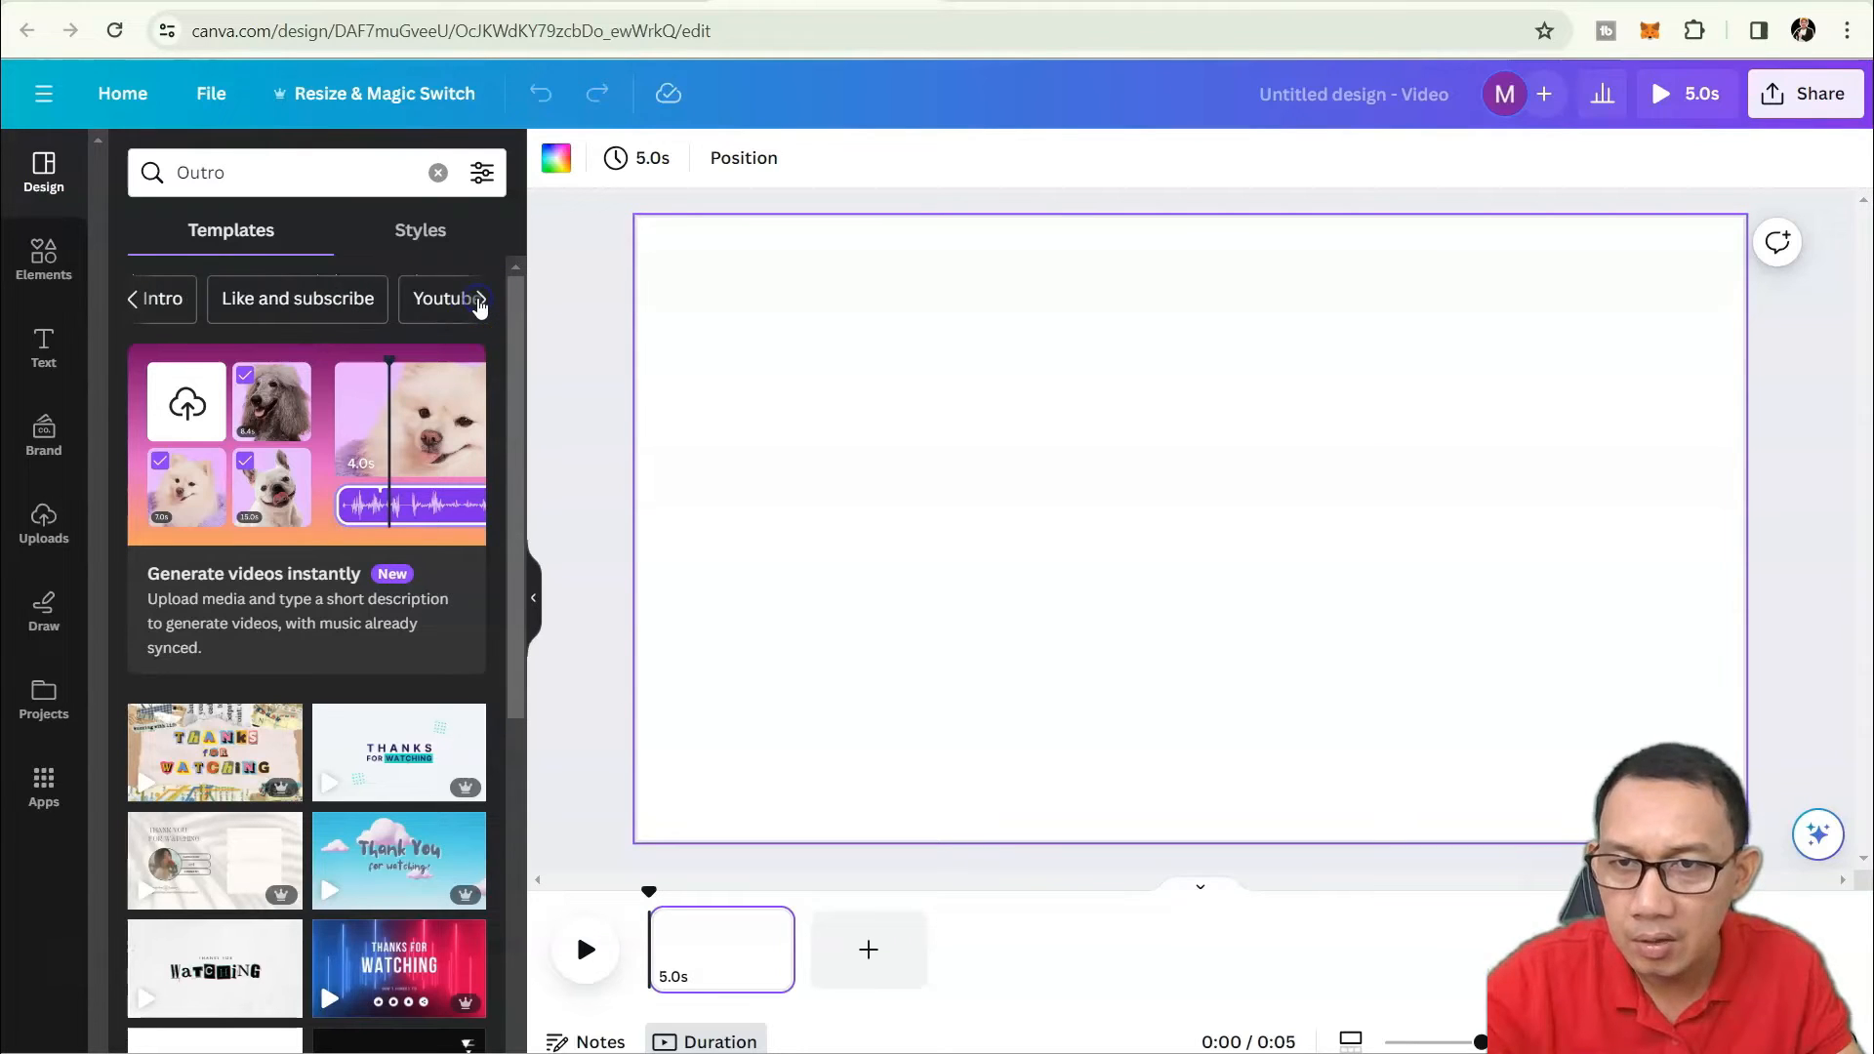
Browse the like and subscribe outro templates.
{"action": "left_click", "coordinate": [369, 303]}
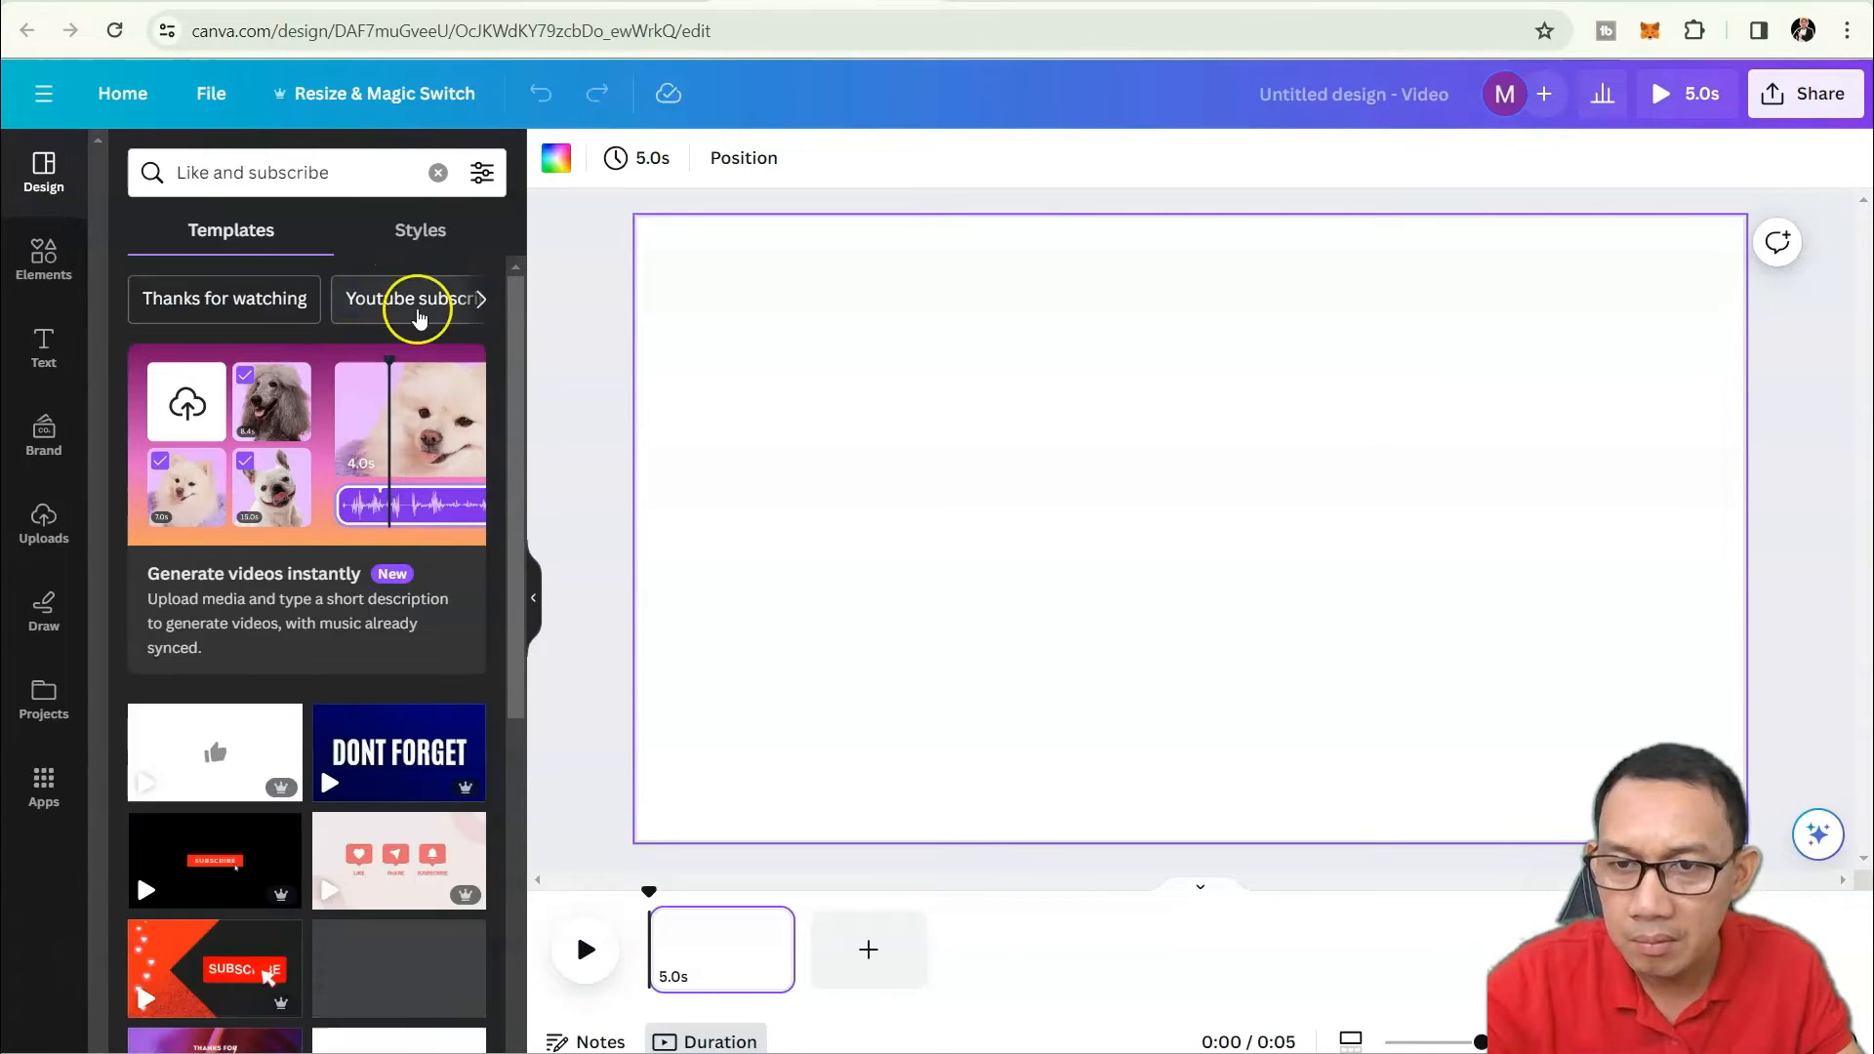
{"action": "scroll", "coordinate": [475, 518], "scroll_direction": "down", "scroll_amount": 1}
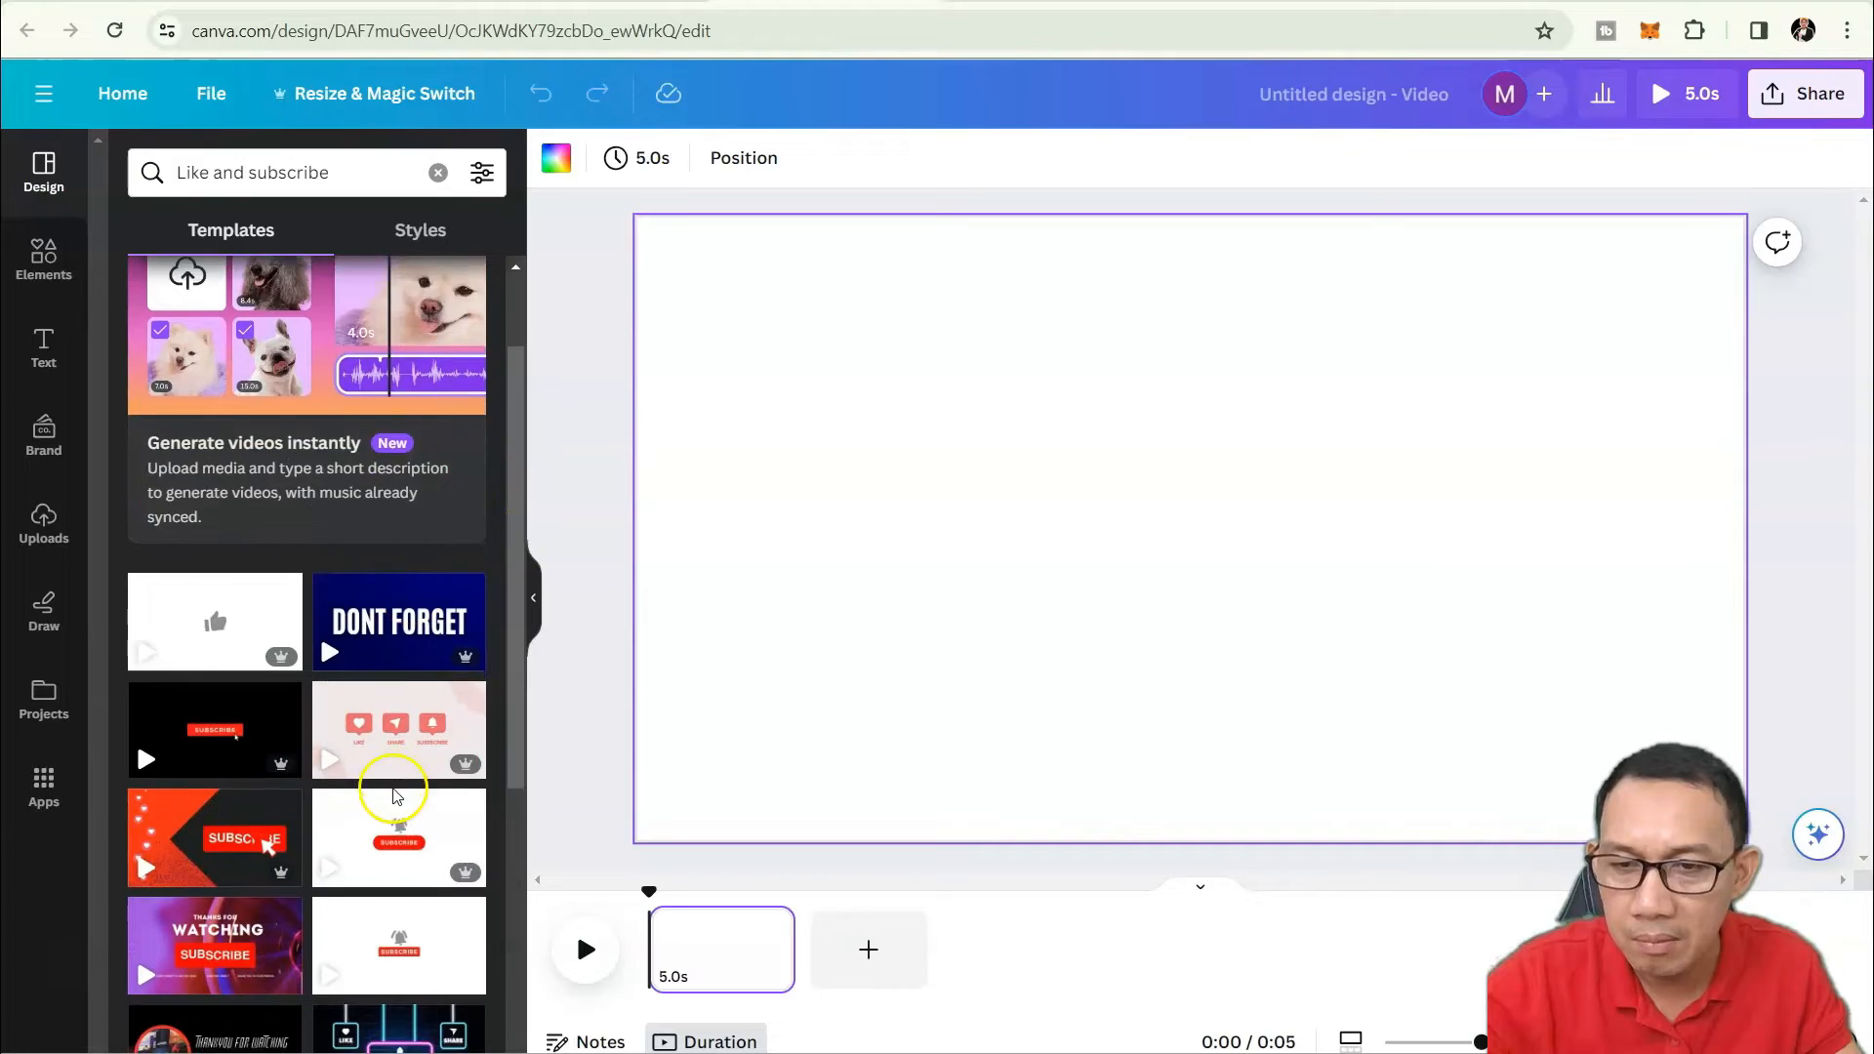
{"action": "scroll", "coordinate": [381, 771], "scroll_direction": "down", "scroll_amount": 5}
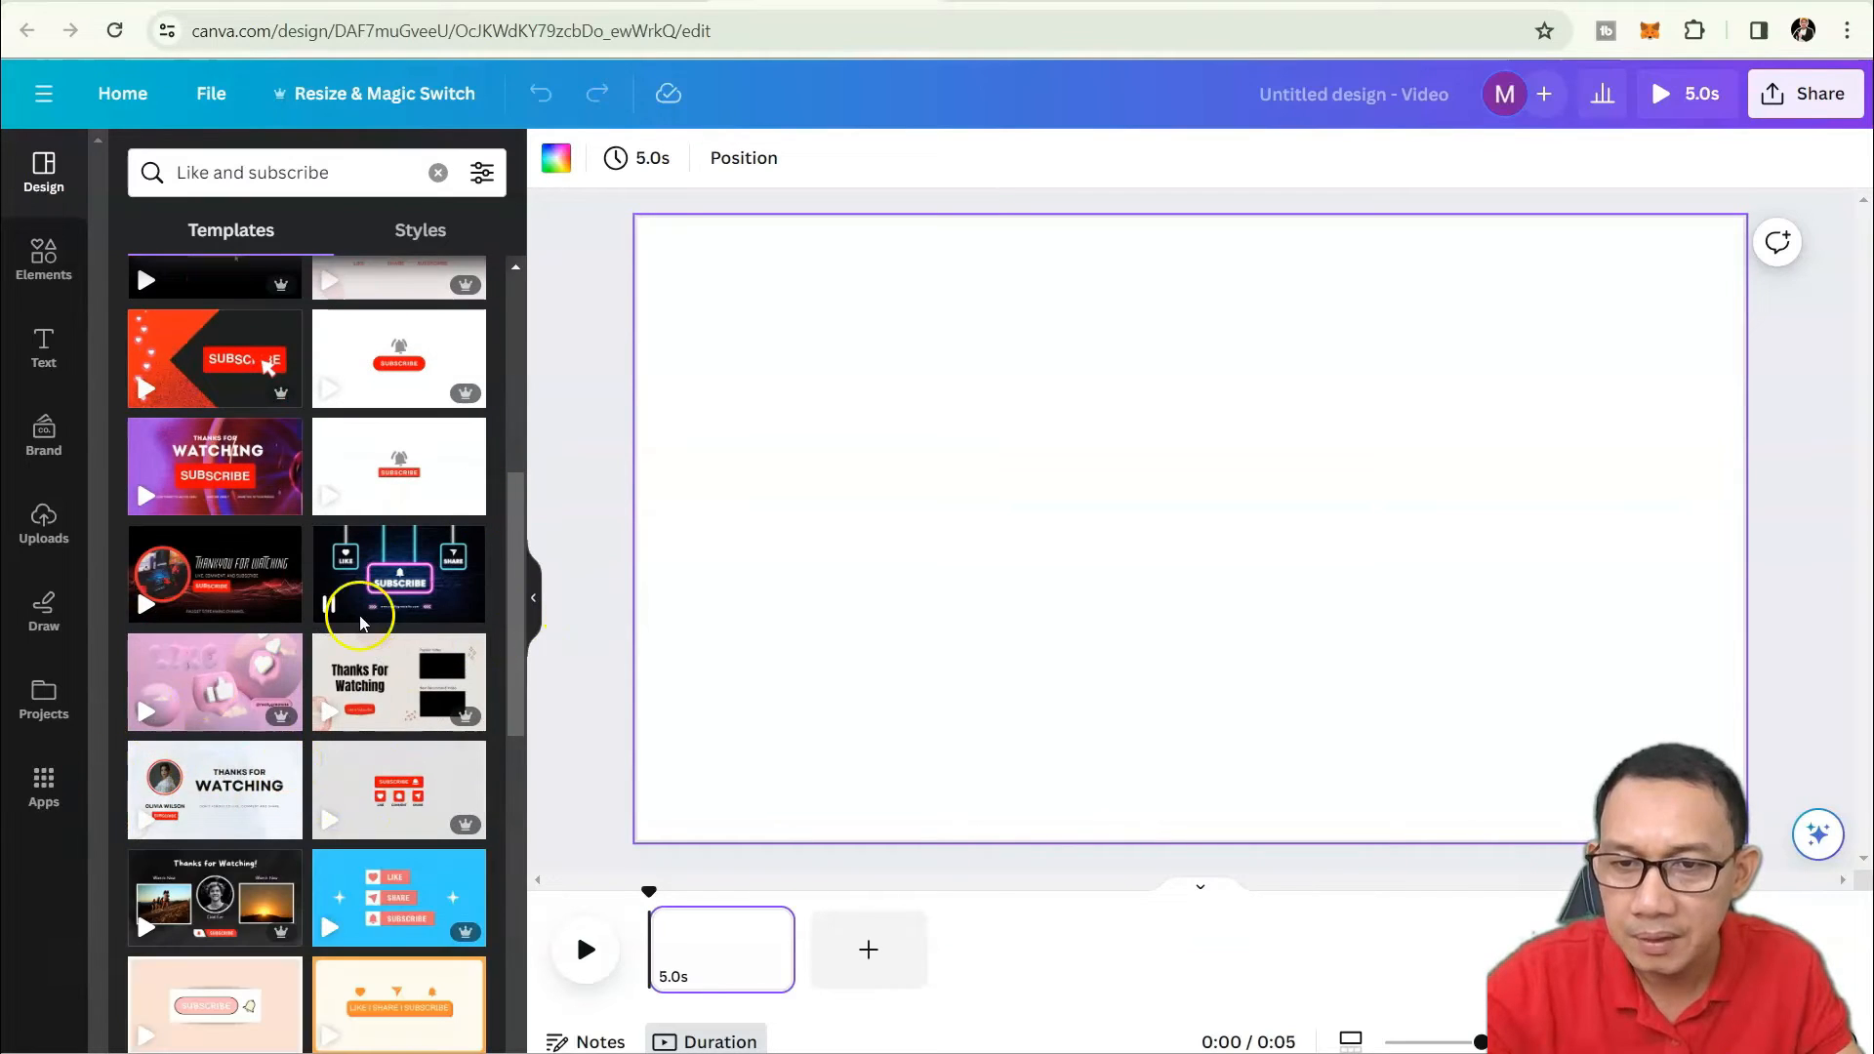
{"action": "scroll", "coordinate": [410, 488], "scroll_direction": "up", "scroll_amount": 6}
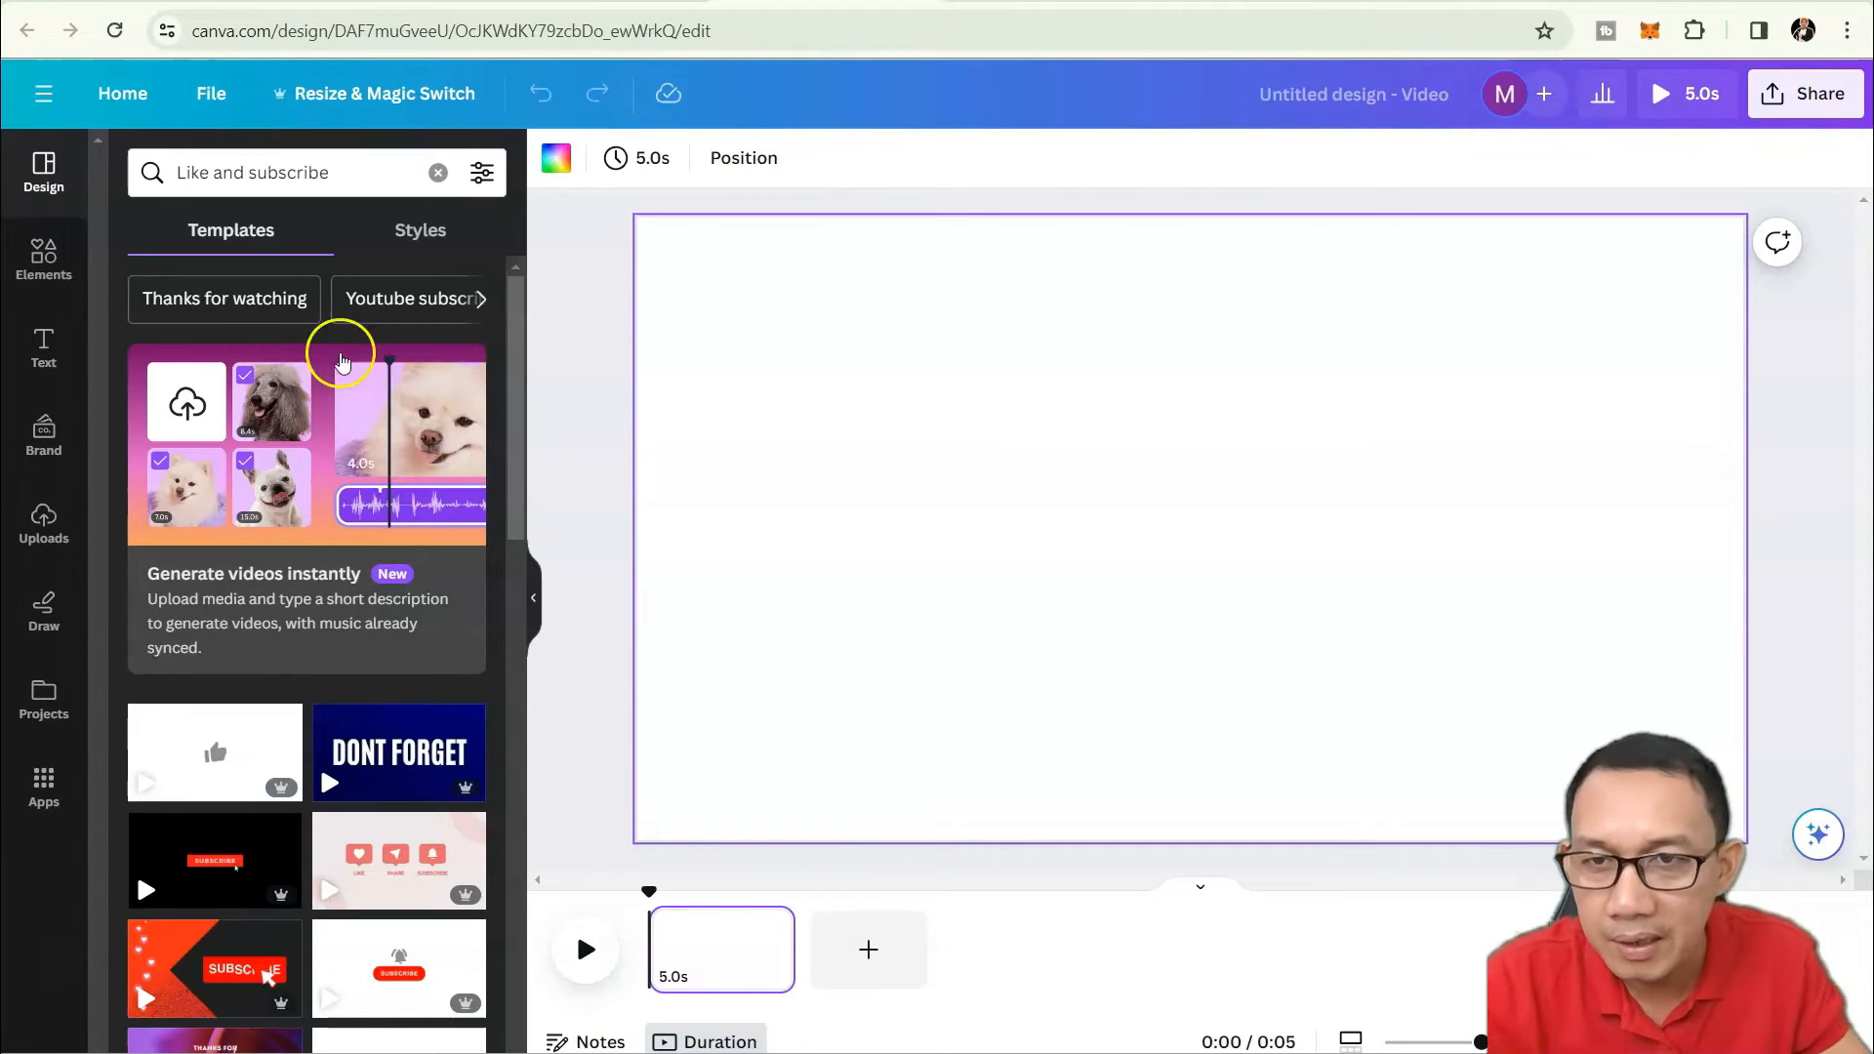
{"action": "left_click_drag", "start_coordinate": [512, 367], "coordinate": [500, 606]}
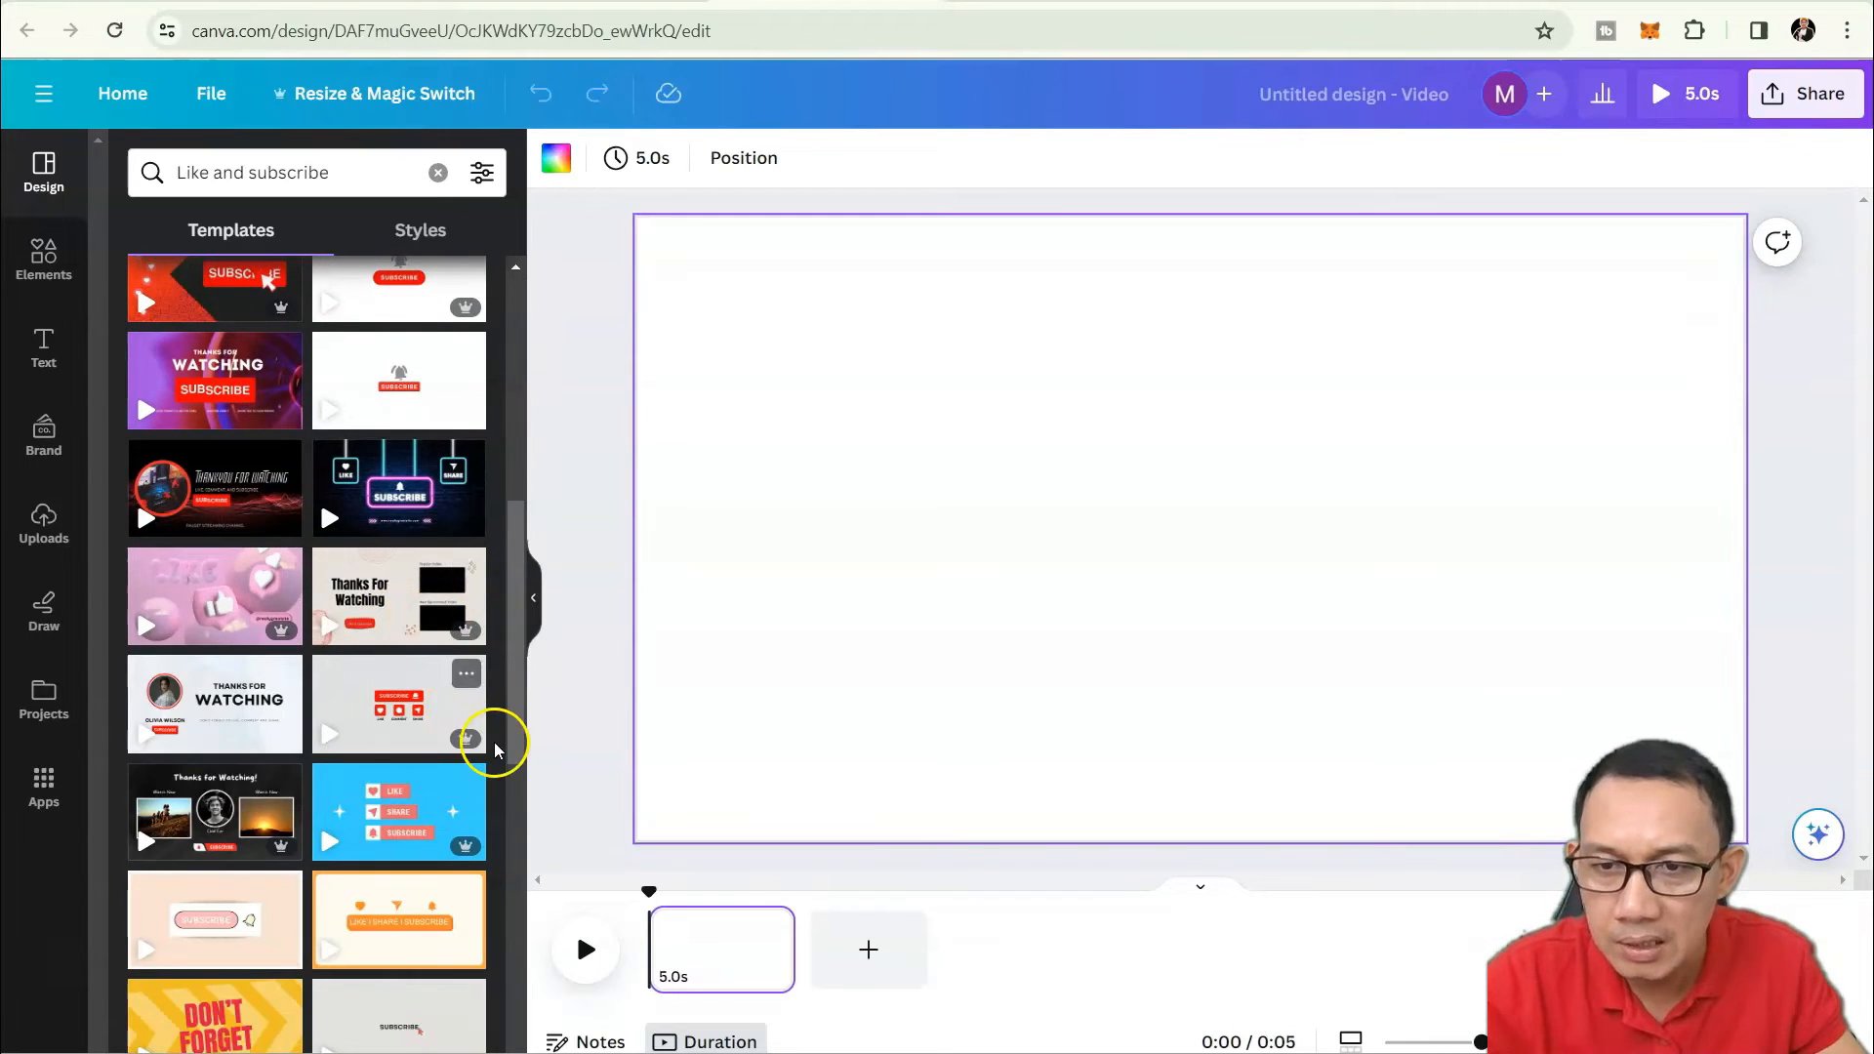
{"action": "scroll", "coordinate": [495, 749], "scroll_direction": "down", "scroll_amount": 3}
{"action": "scroll", "coordinate": [342, 774], "scroll_direction": "up", "scroll_amount": 5}
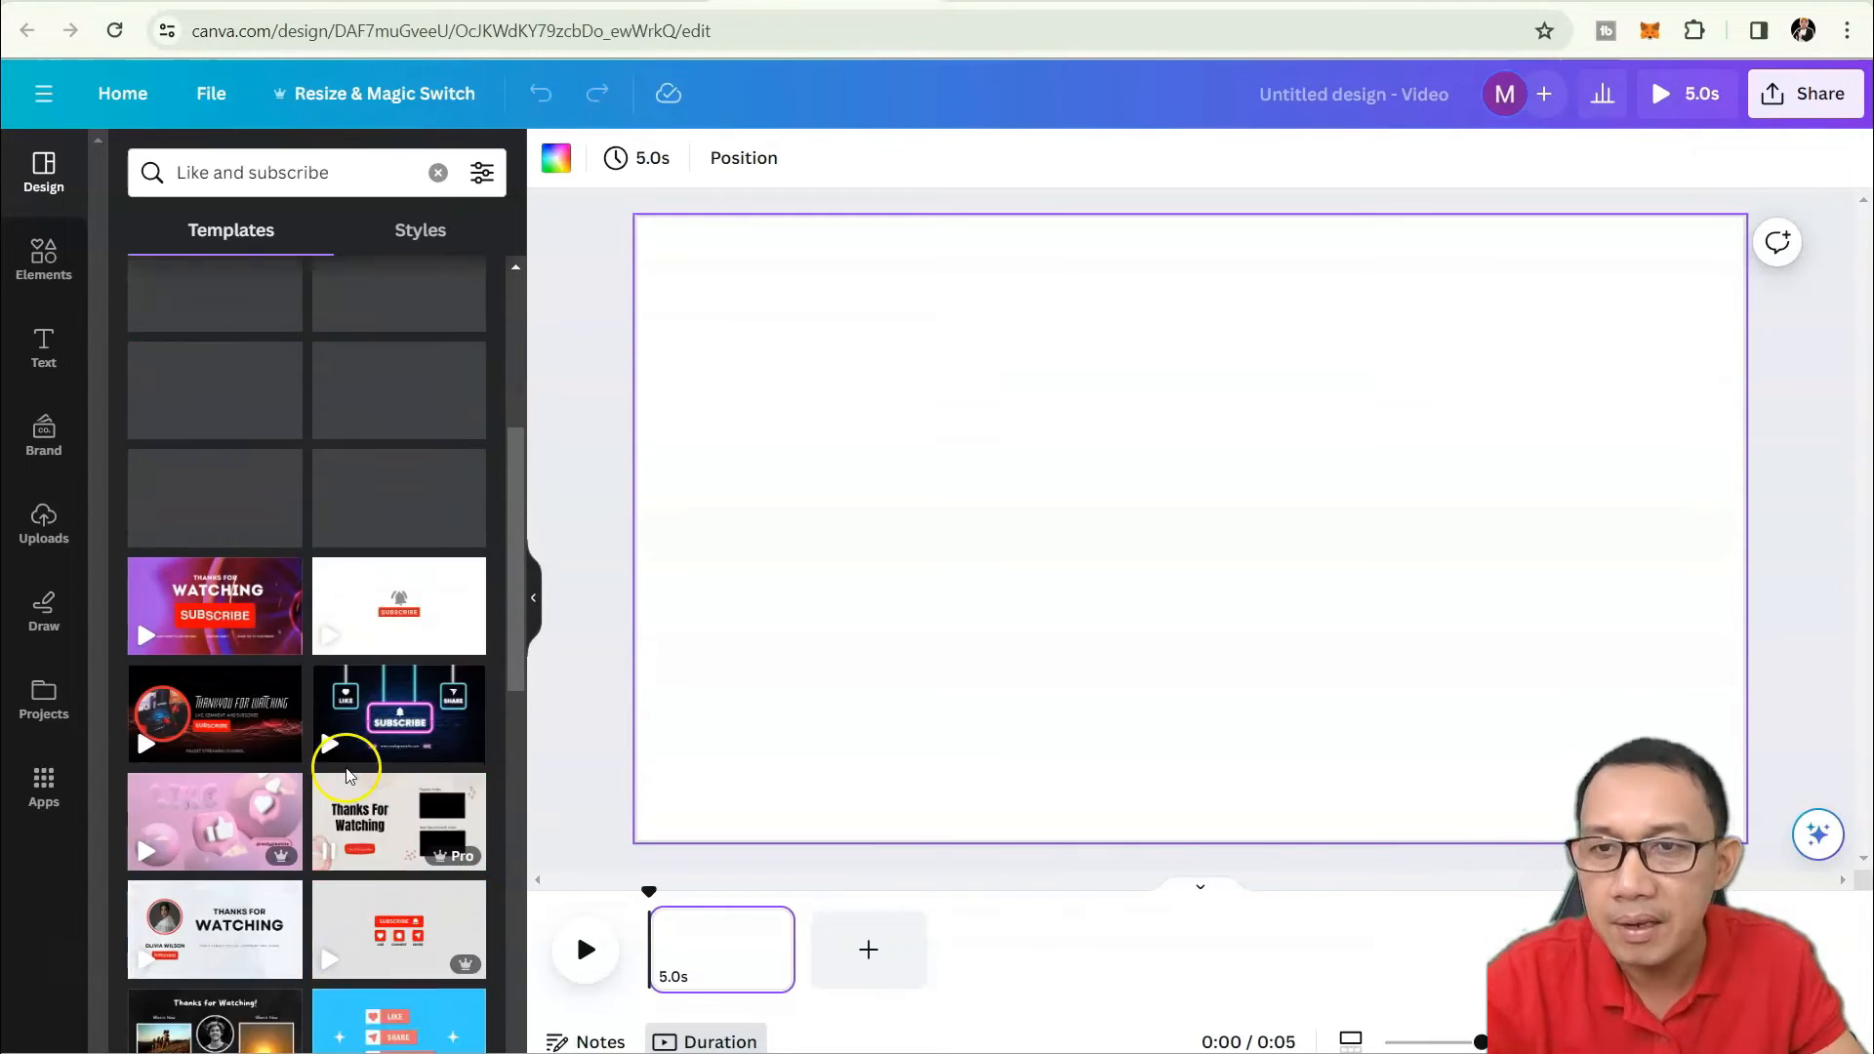
{"action": "scroll", "coordinate": [347, 774], "scroll_direction": "up", "scroll_amount": 5}
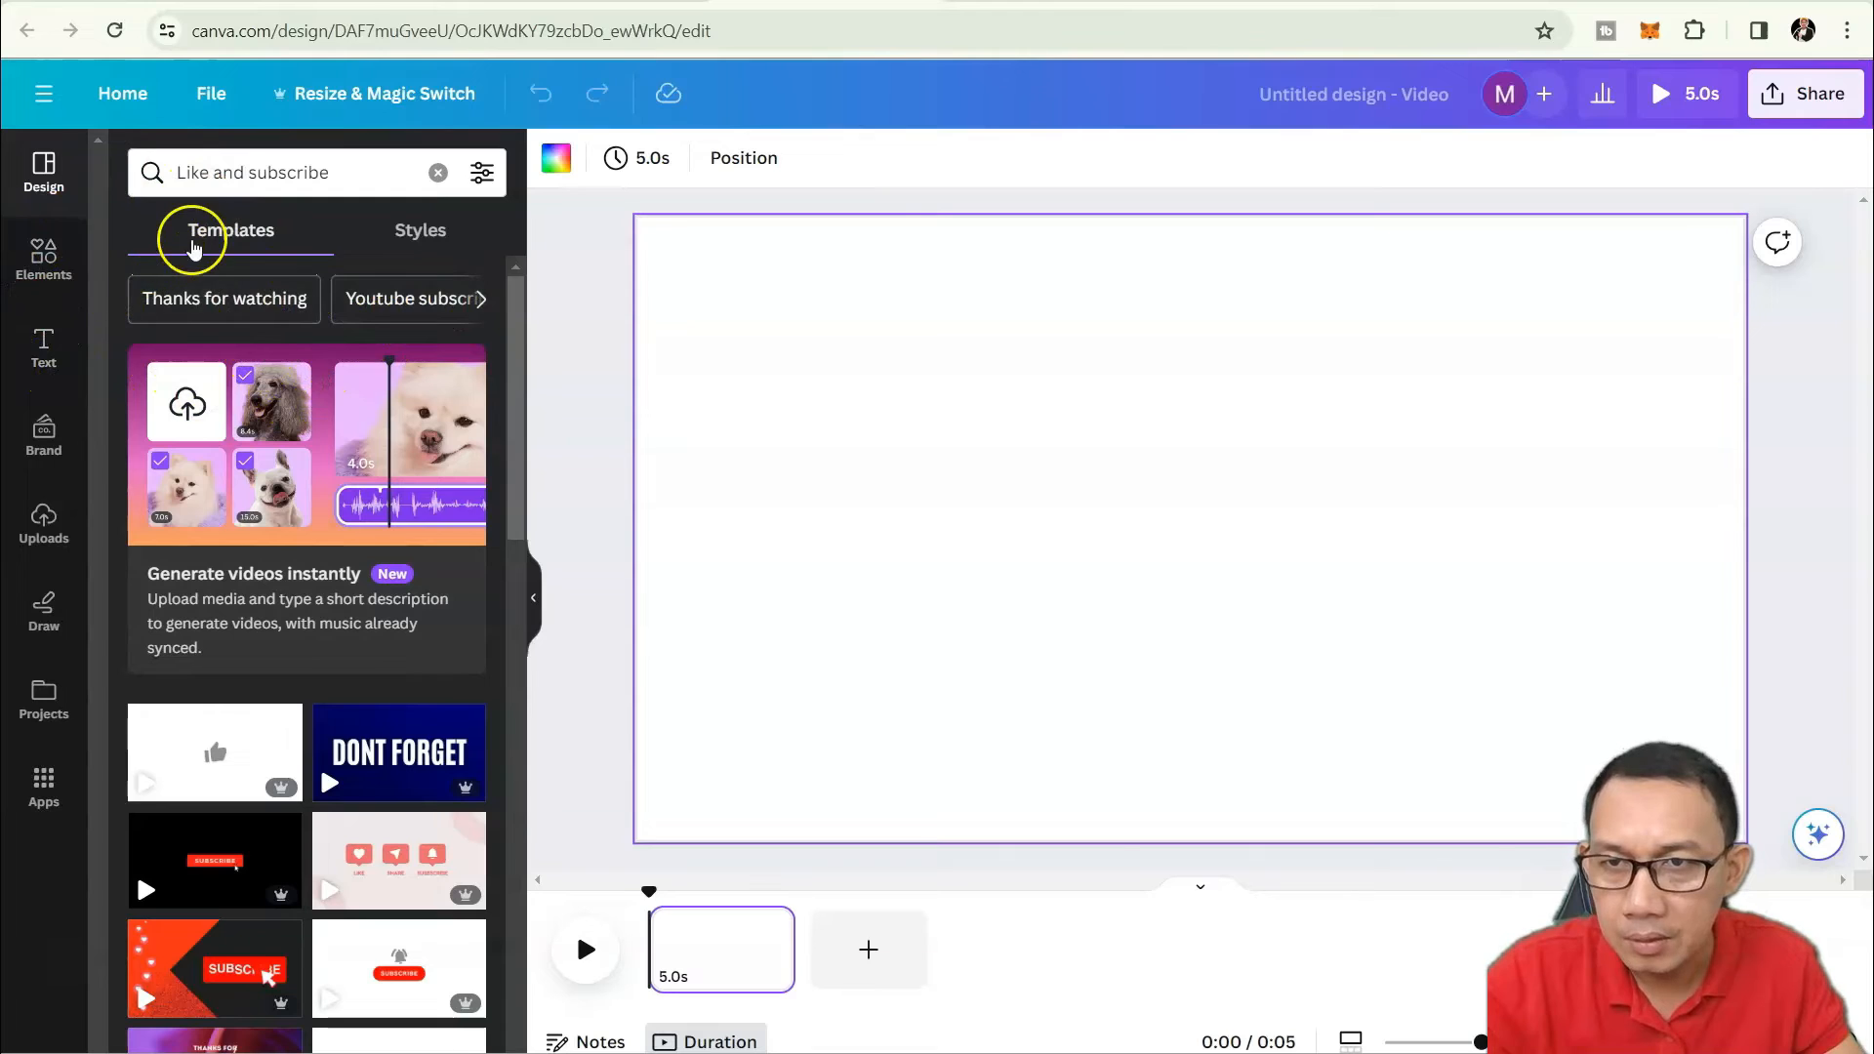
Apply the Cute Beige Thanks for Watching outro template to the page.
{"action": "left_click", "coordinate": [180, 299]}
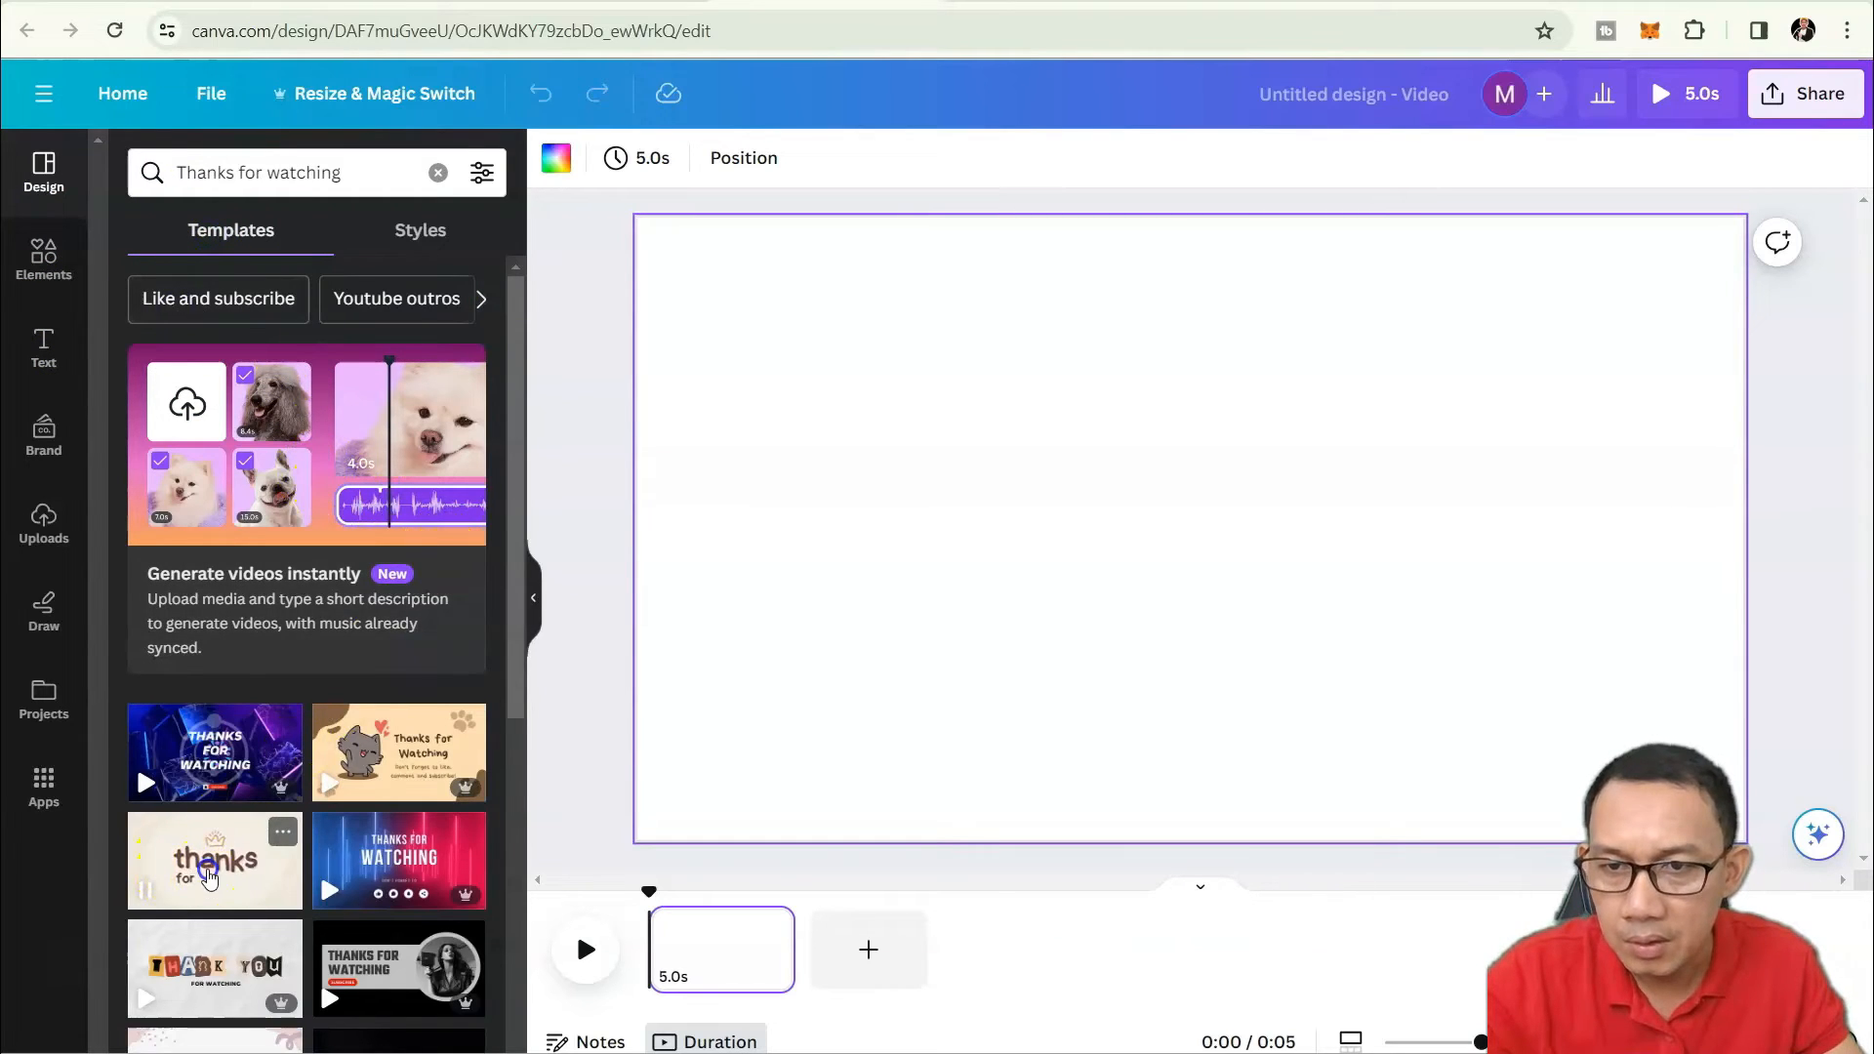
{"action": "mouse_move", "coordinate": [206, 871]}
{"action": "left_mouse_down"}
{"action": "mouse_move", "coordinate": [591, 712]}
{"action": "mouse_move", "coordinate": [213, 837]}
{"action": "left_mouse_up"}
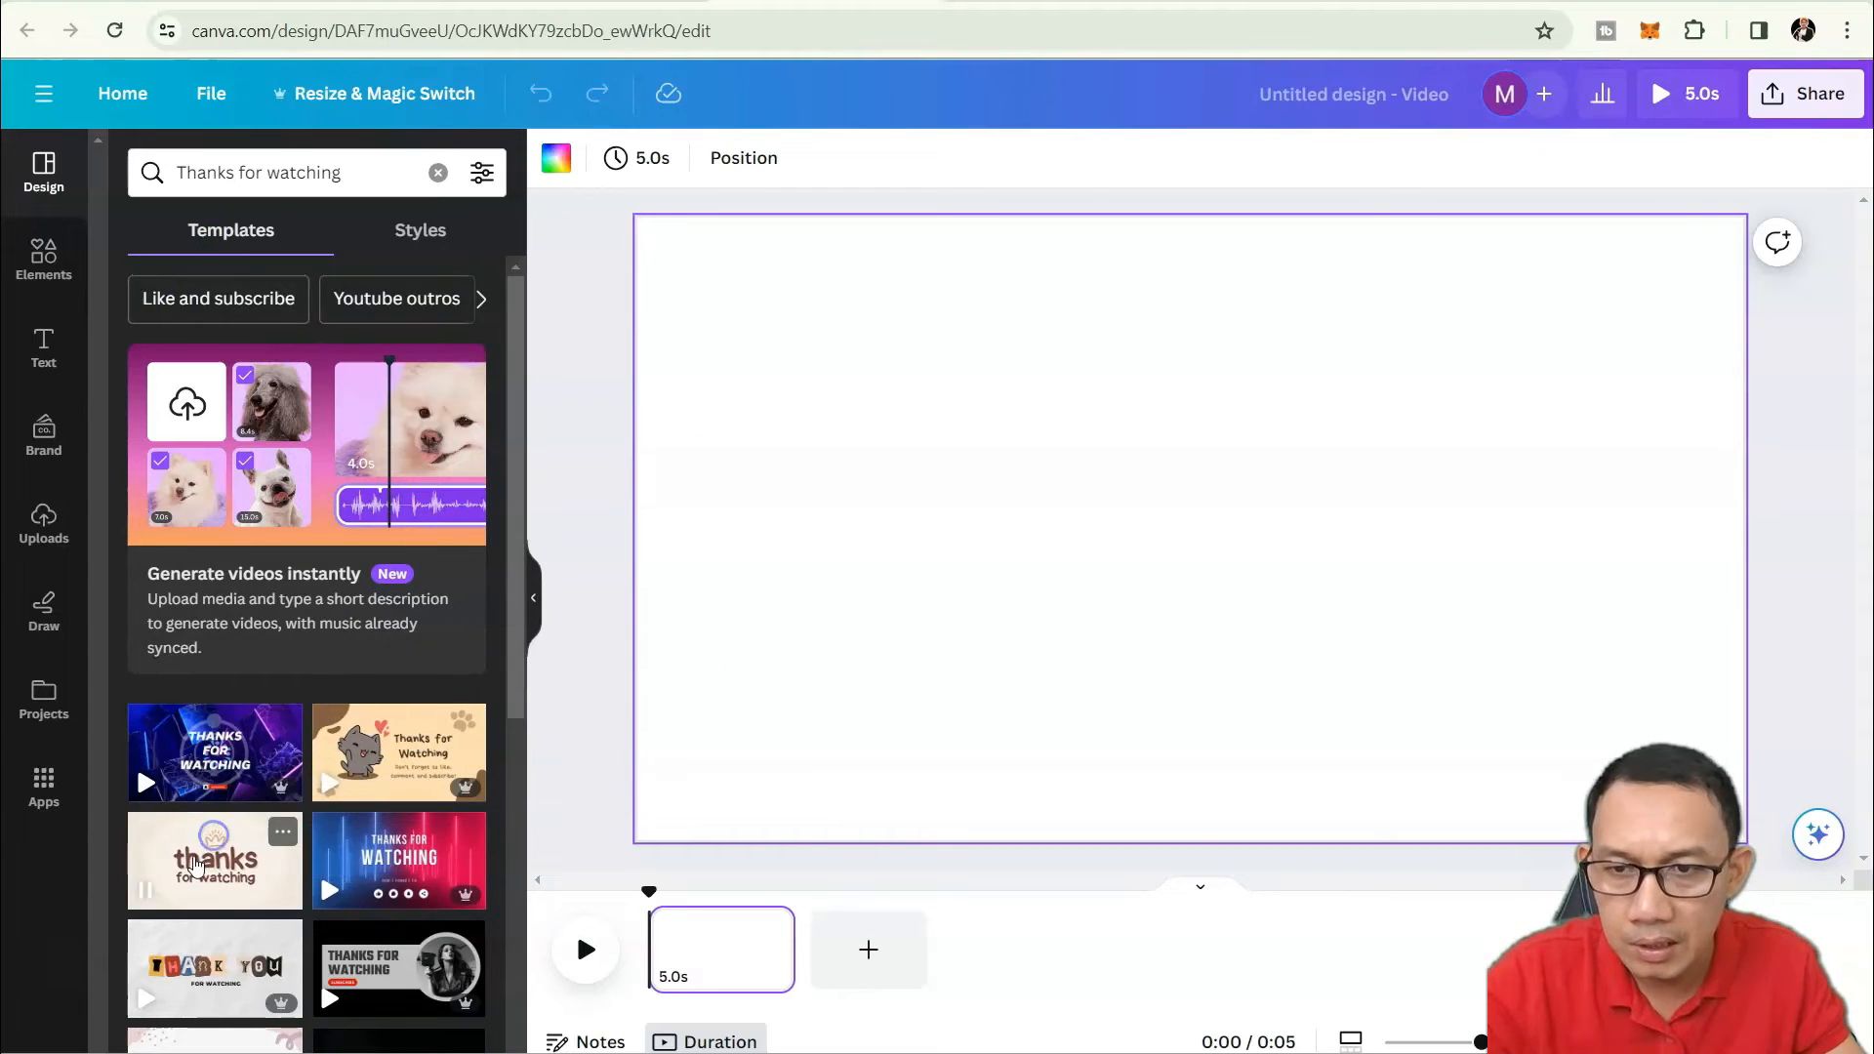
{"action": "left_click", "coordinate": [195, 863]}
{"action": "left_click", "coordinate": [912, 736]}
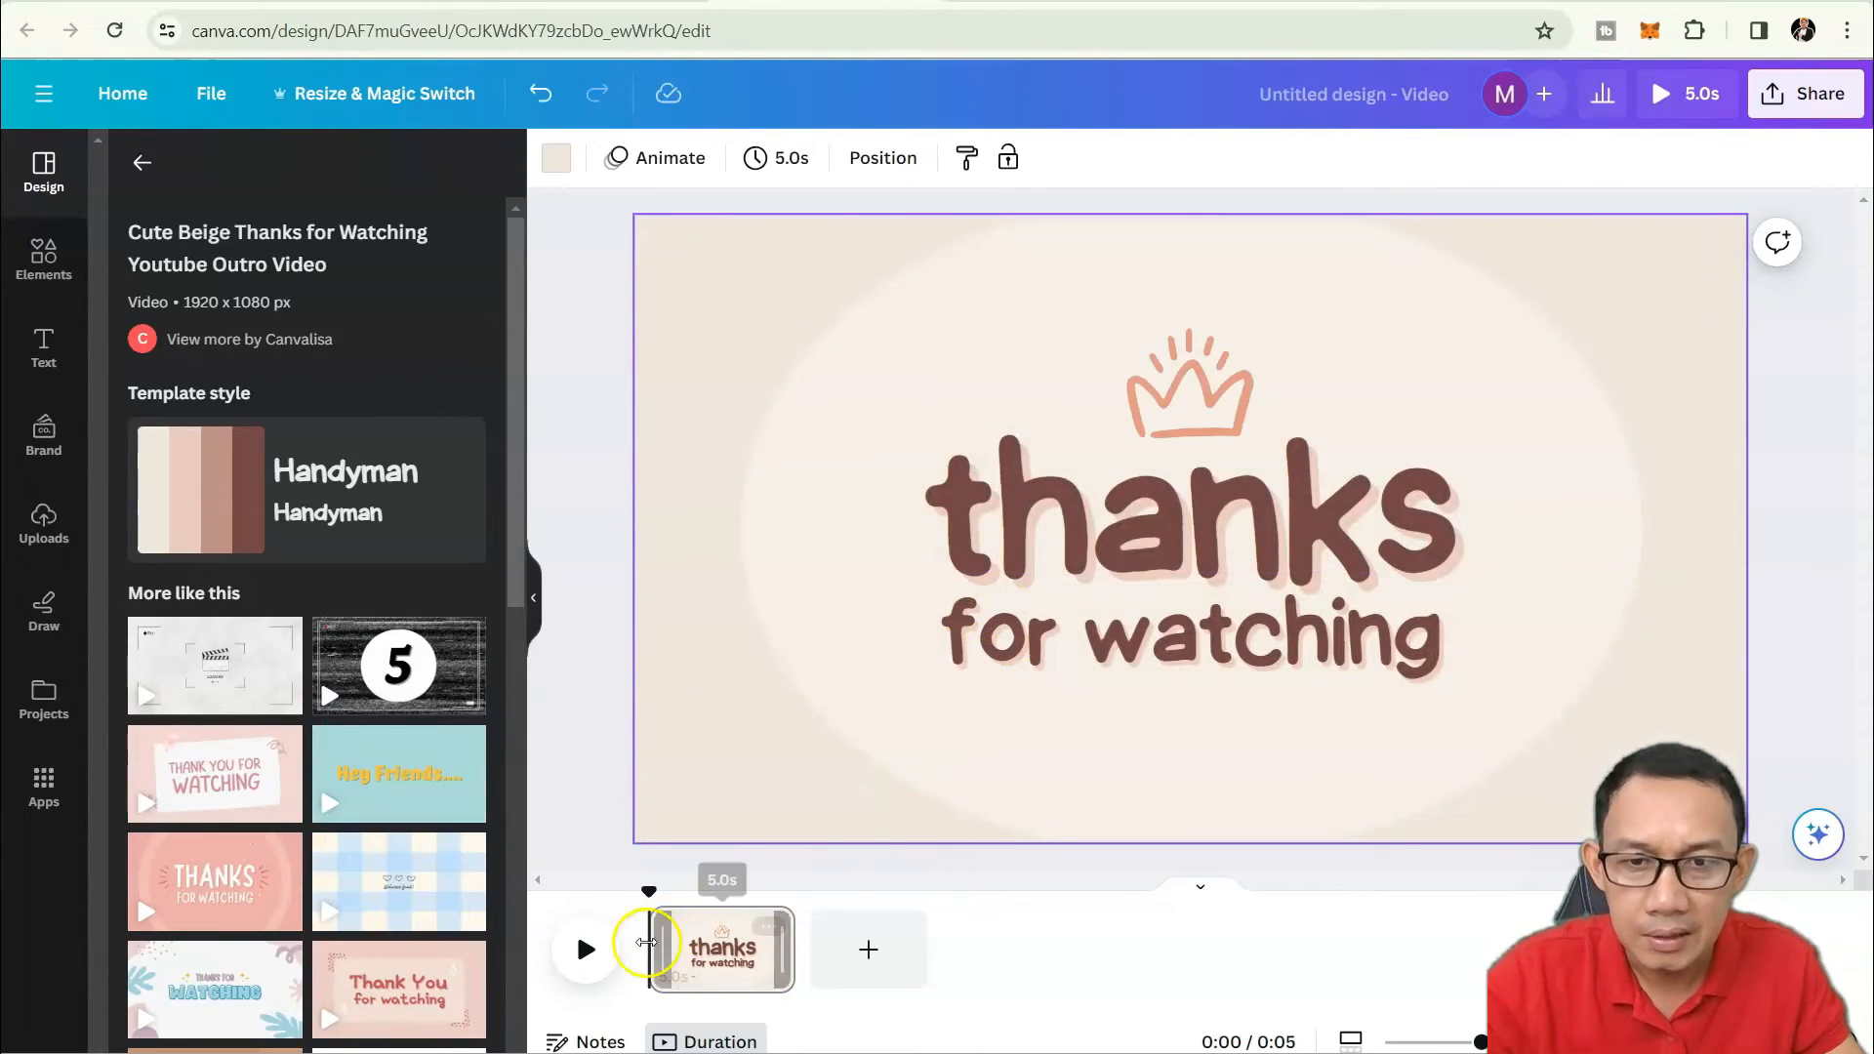
Preview the thanks page, then add a blank second 5.0s page for a 10.0s video.
{"action": "left_click", "coordinate": [587, 966]}
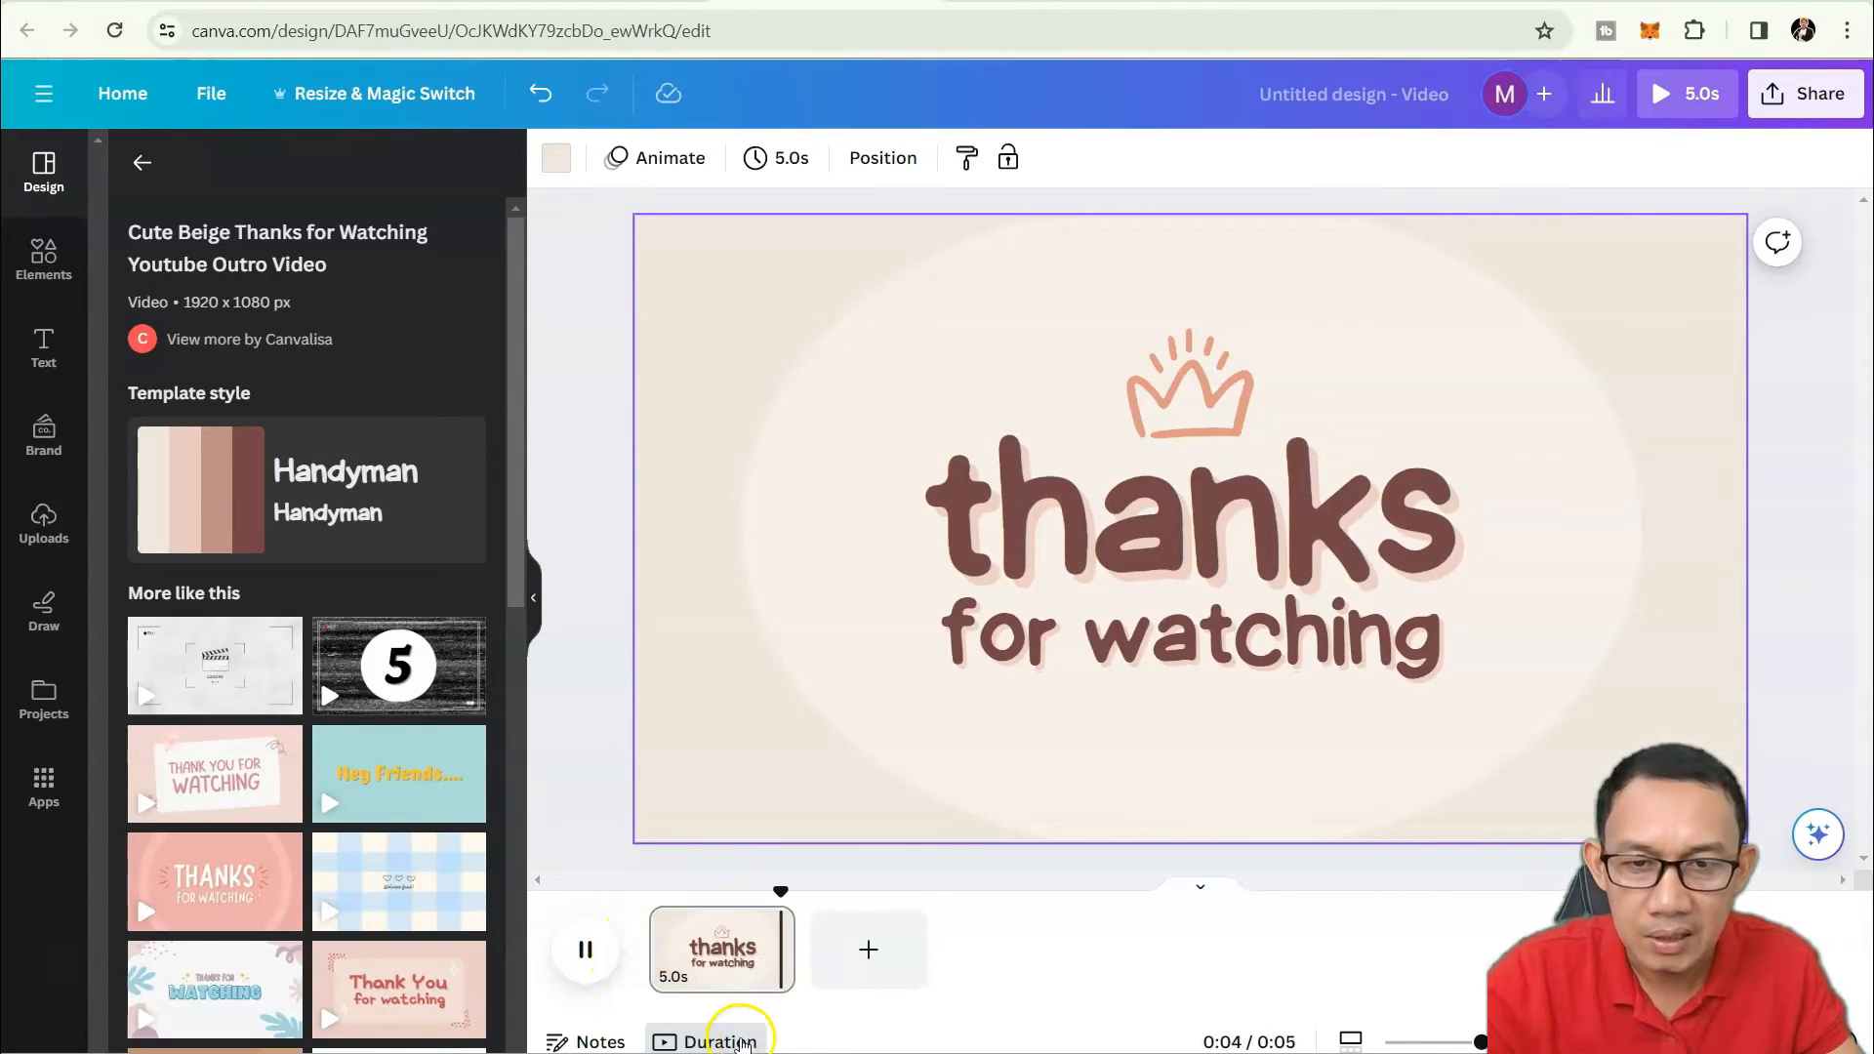
{"action": "left_click", "coordinate": [672, 1045]}
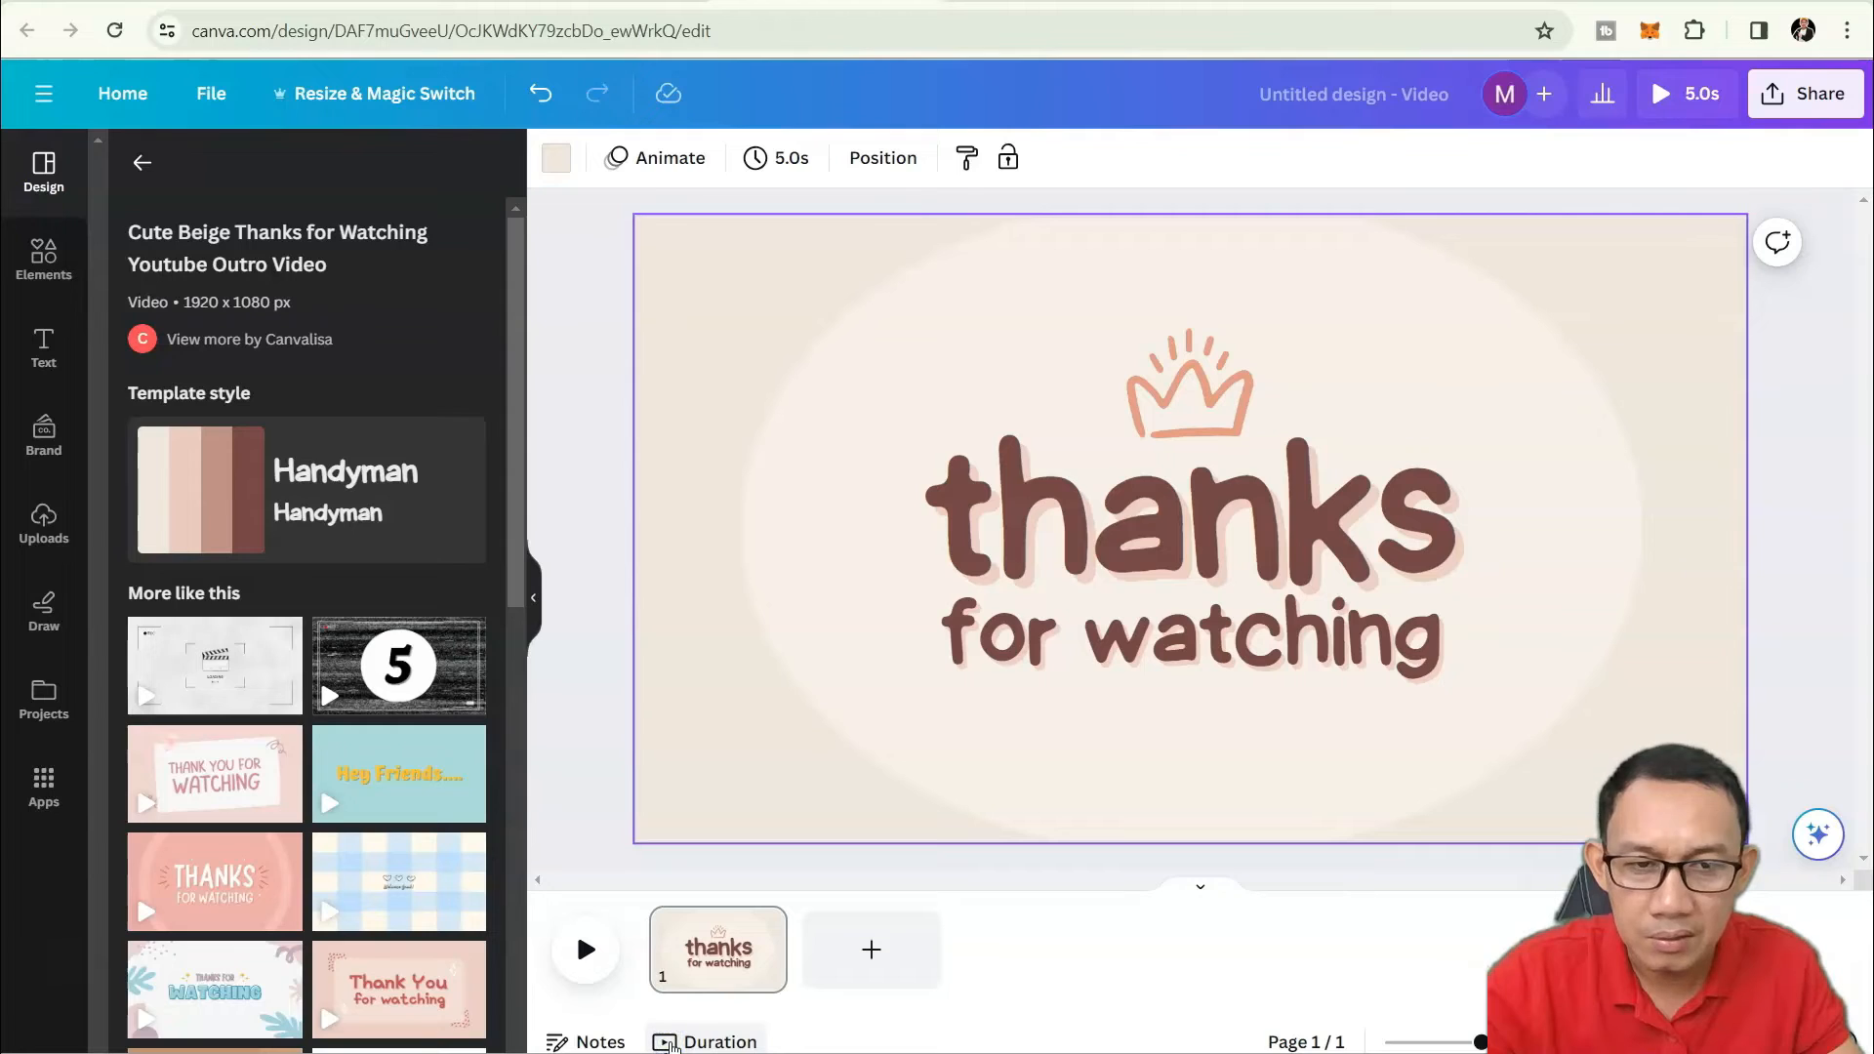
{"action": "left_click", "coordinate": [671, 1044]}
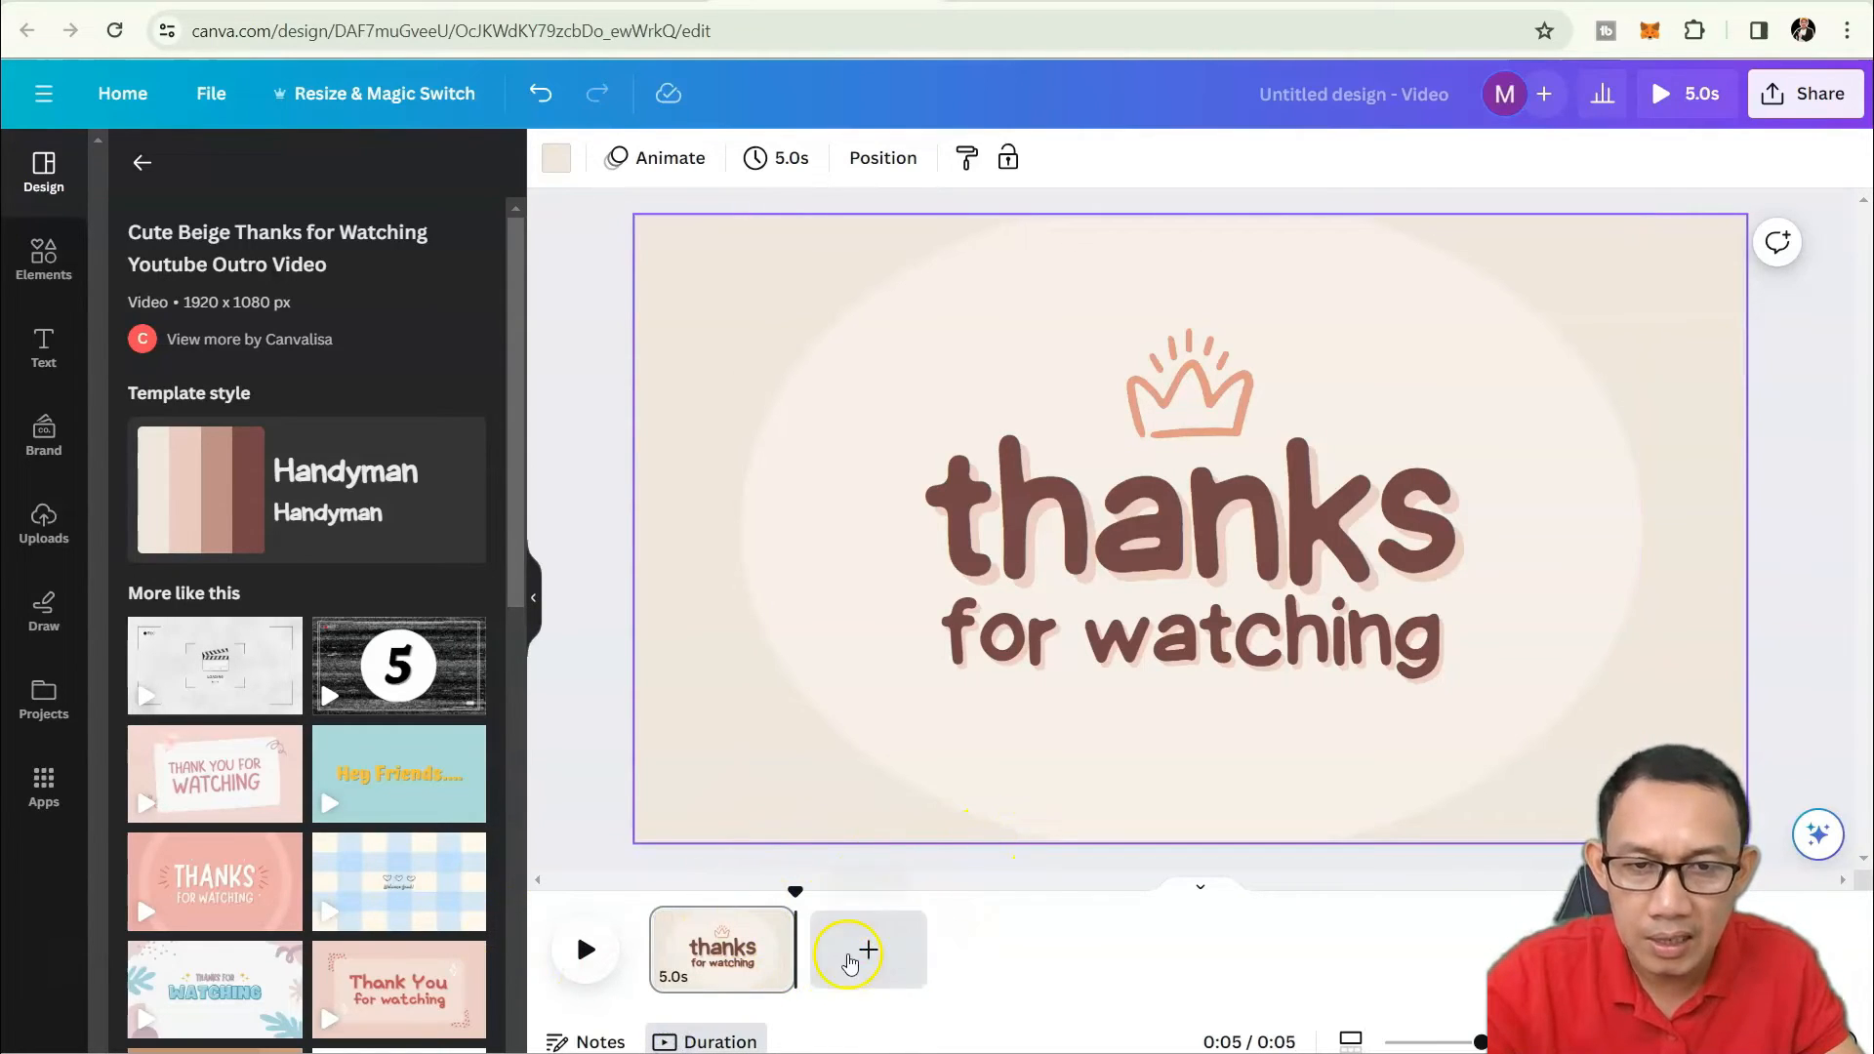
{"action": "left_click", "coordinate": [857, 965]}
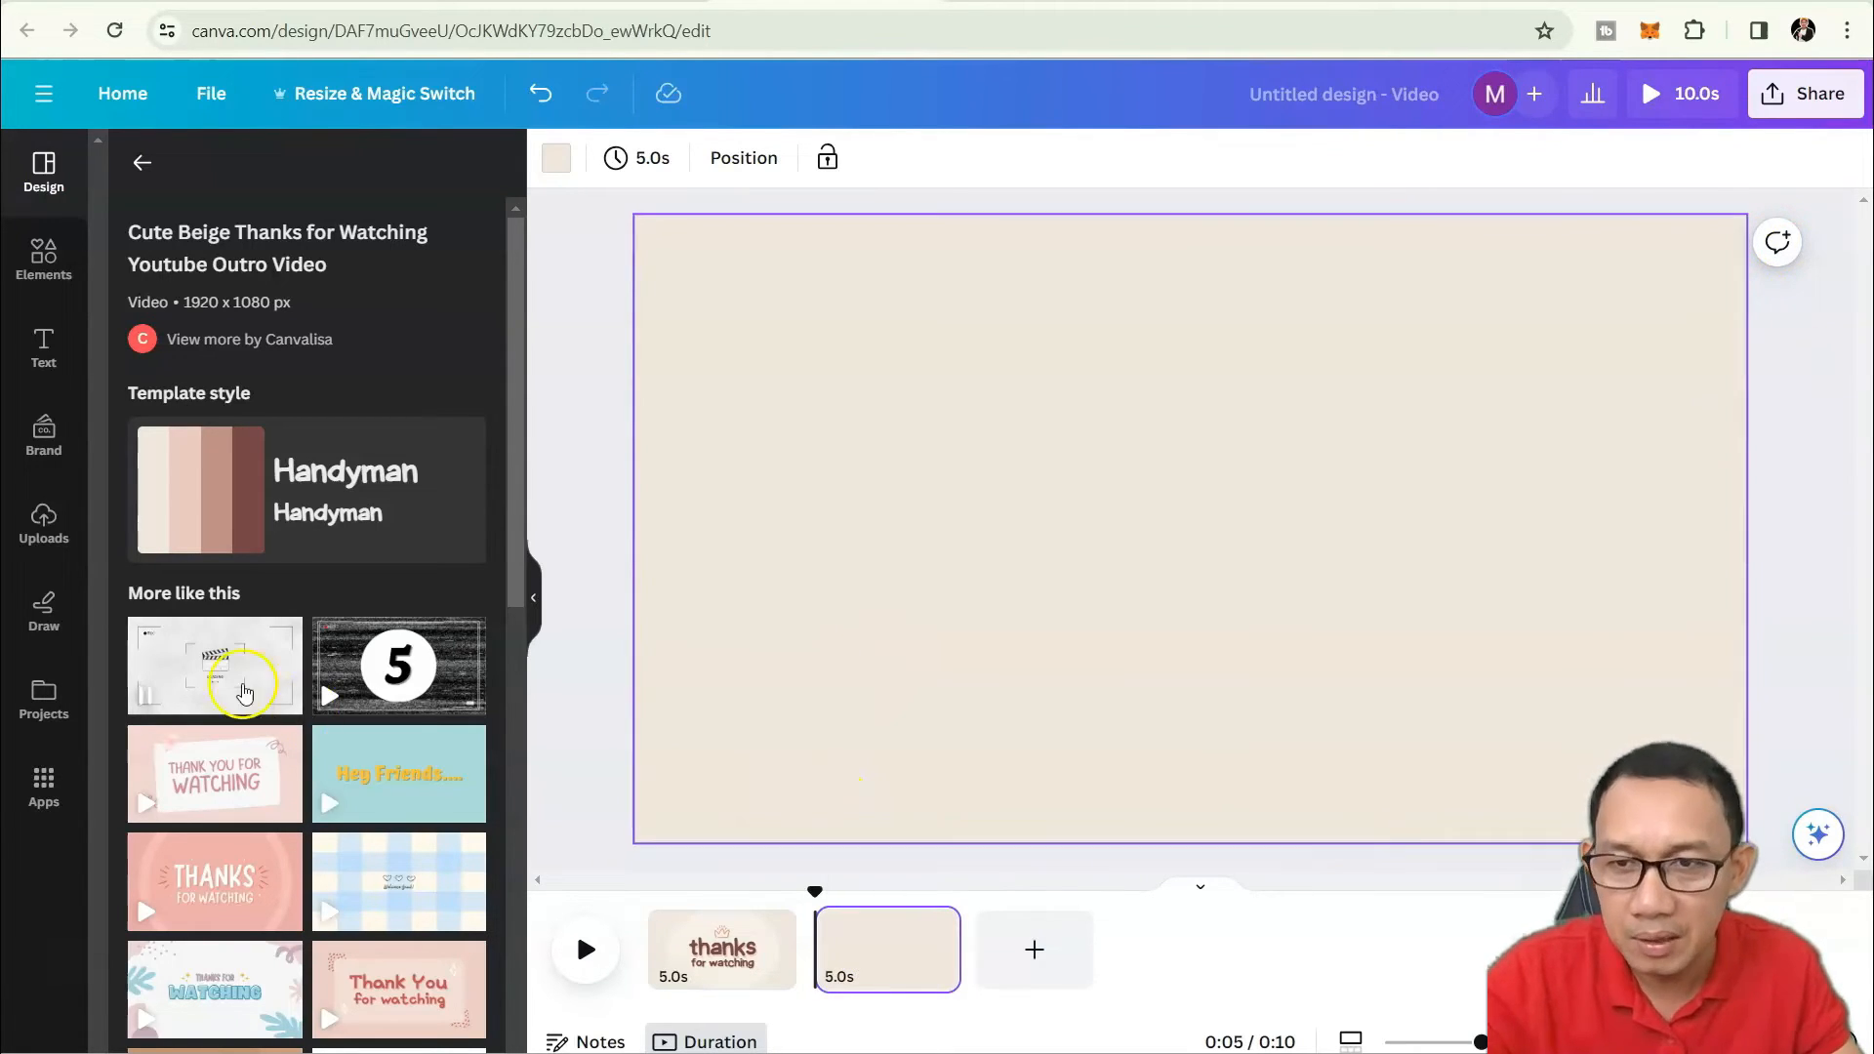
{"action": "left_click", "coordinate": [42, 346]}
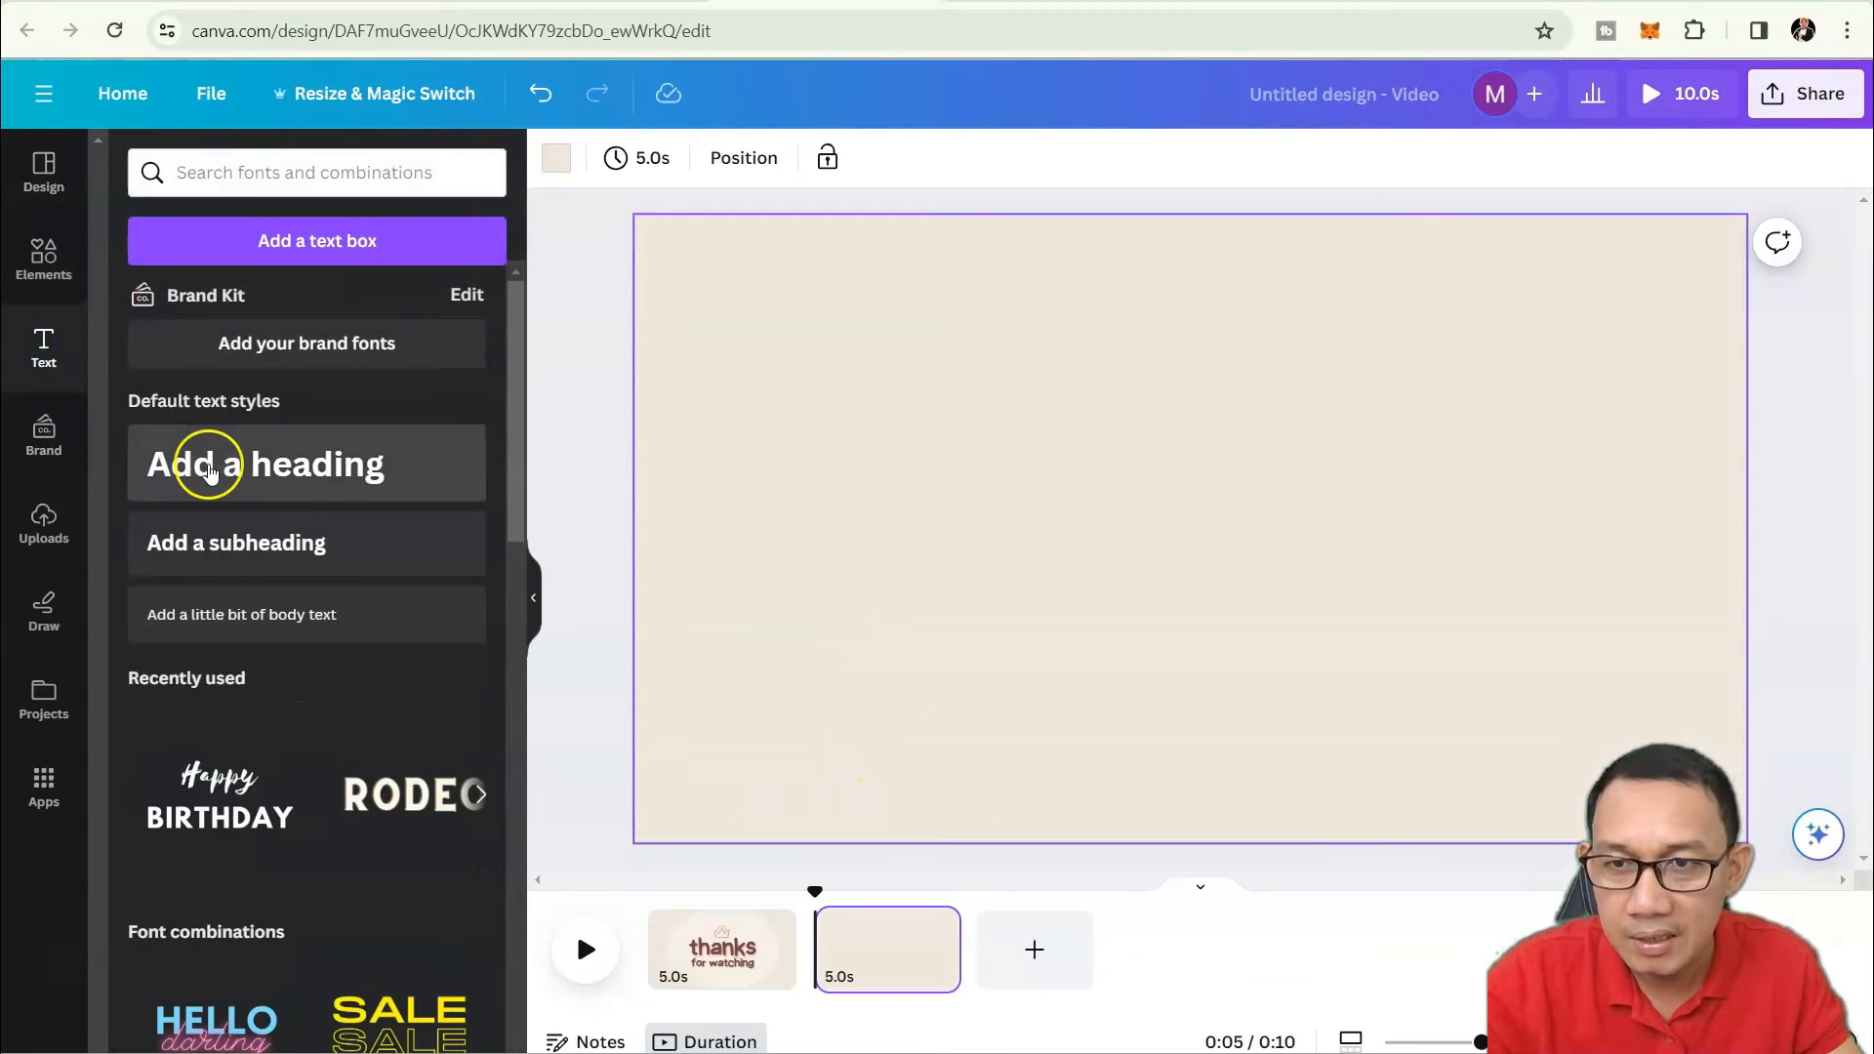
Place a heading on page two reading 'SEE YOU TOMORROW!!!' in capitals and preview it.
{"action": "left_click_drag", "start_coordinate": [223, 469], "coordinate": [889, 456]}
{"action": "double_click", "coordinate": [1152, 495]}
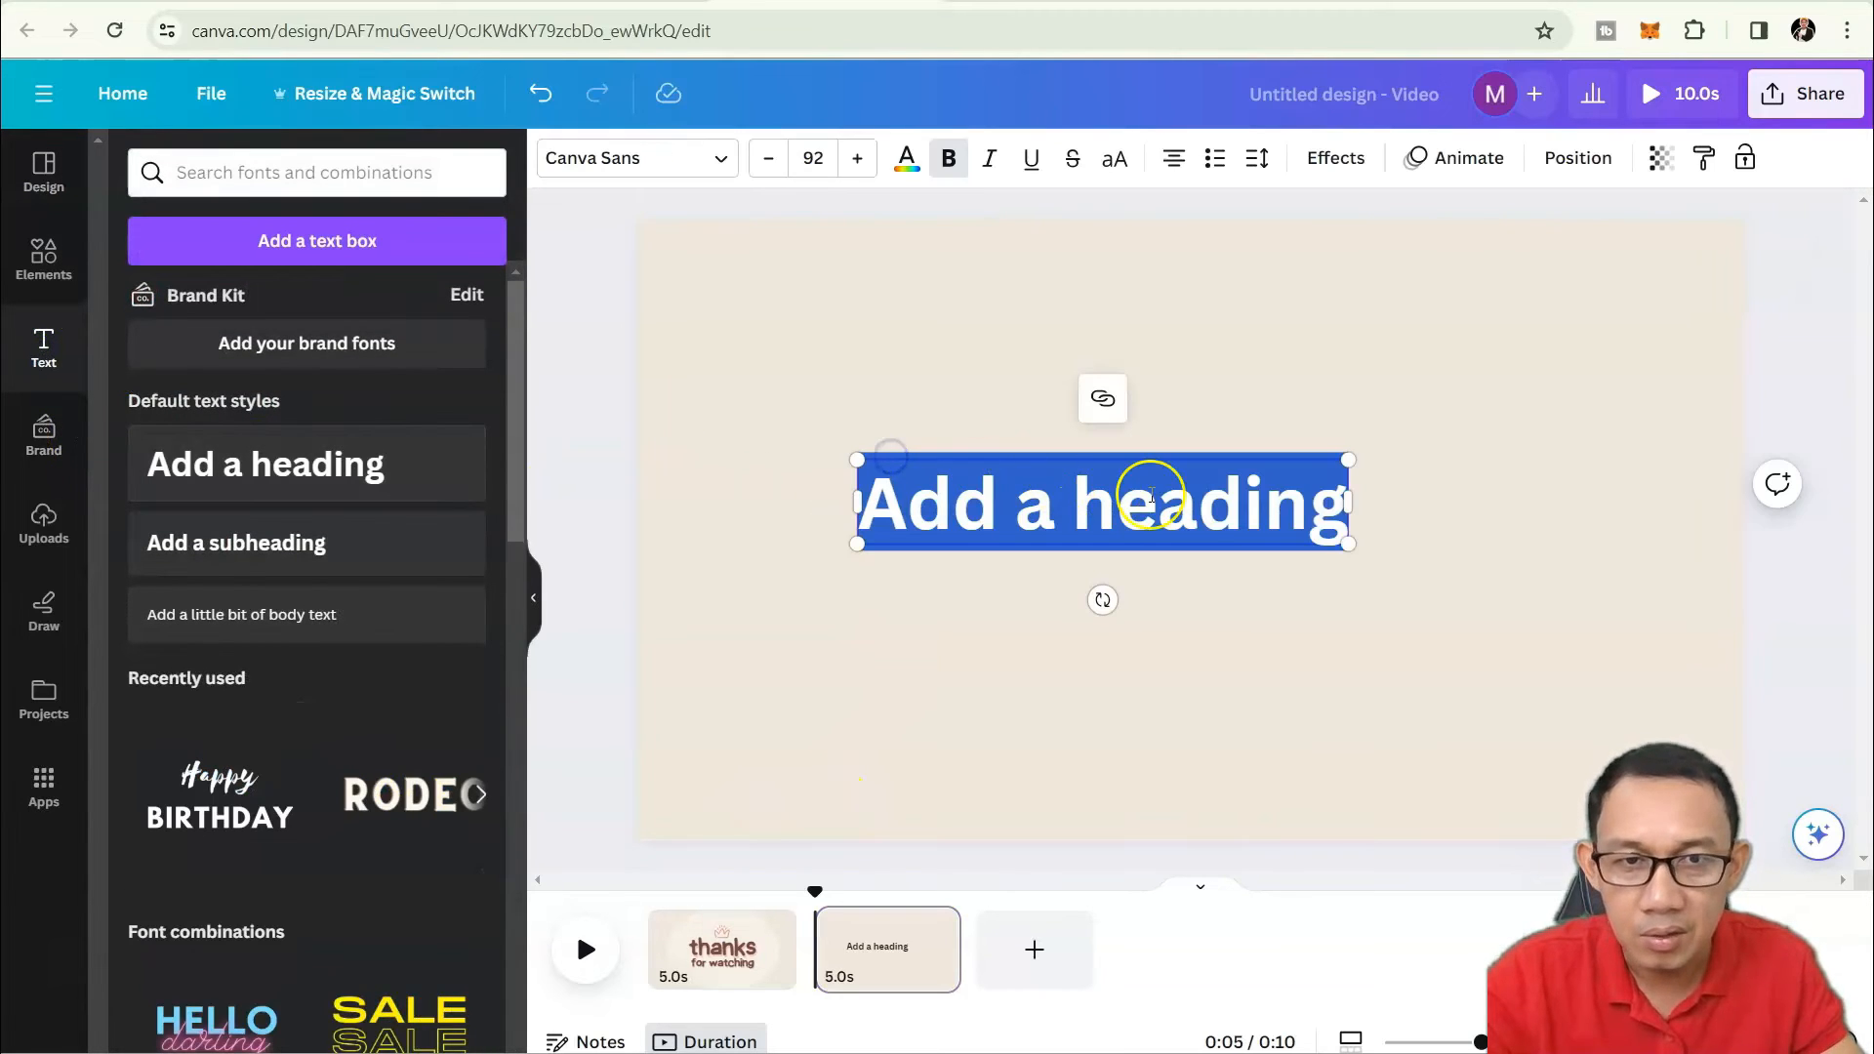
{"action": "type", "text": "S"}
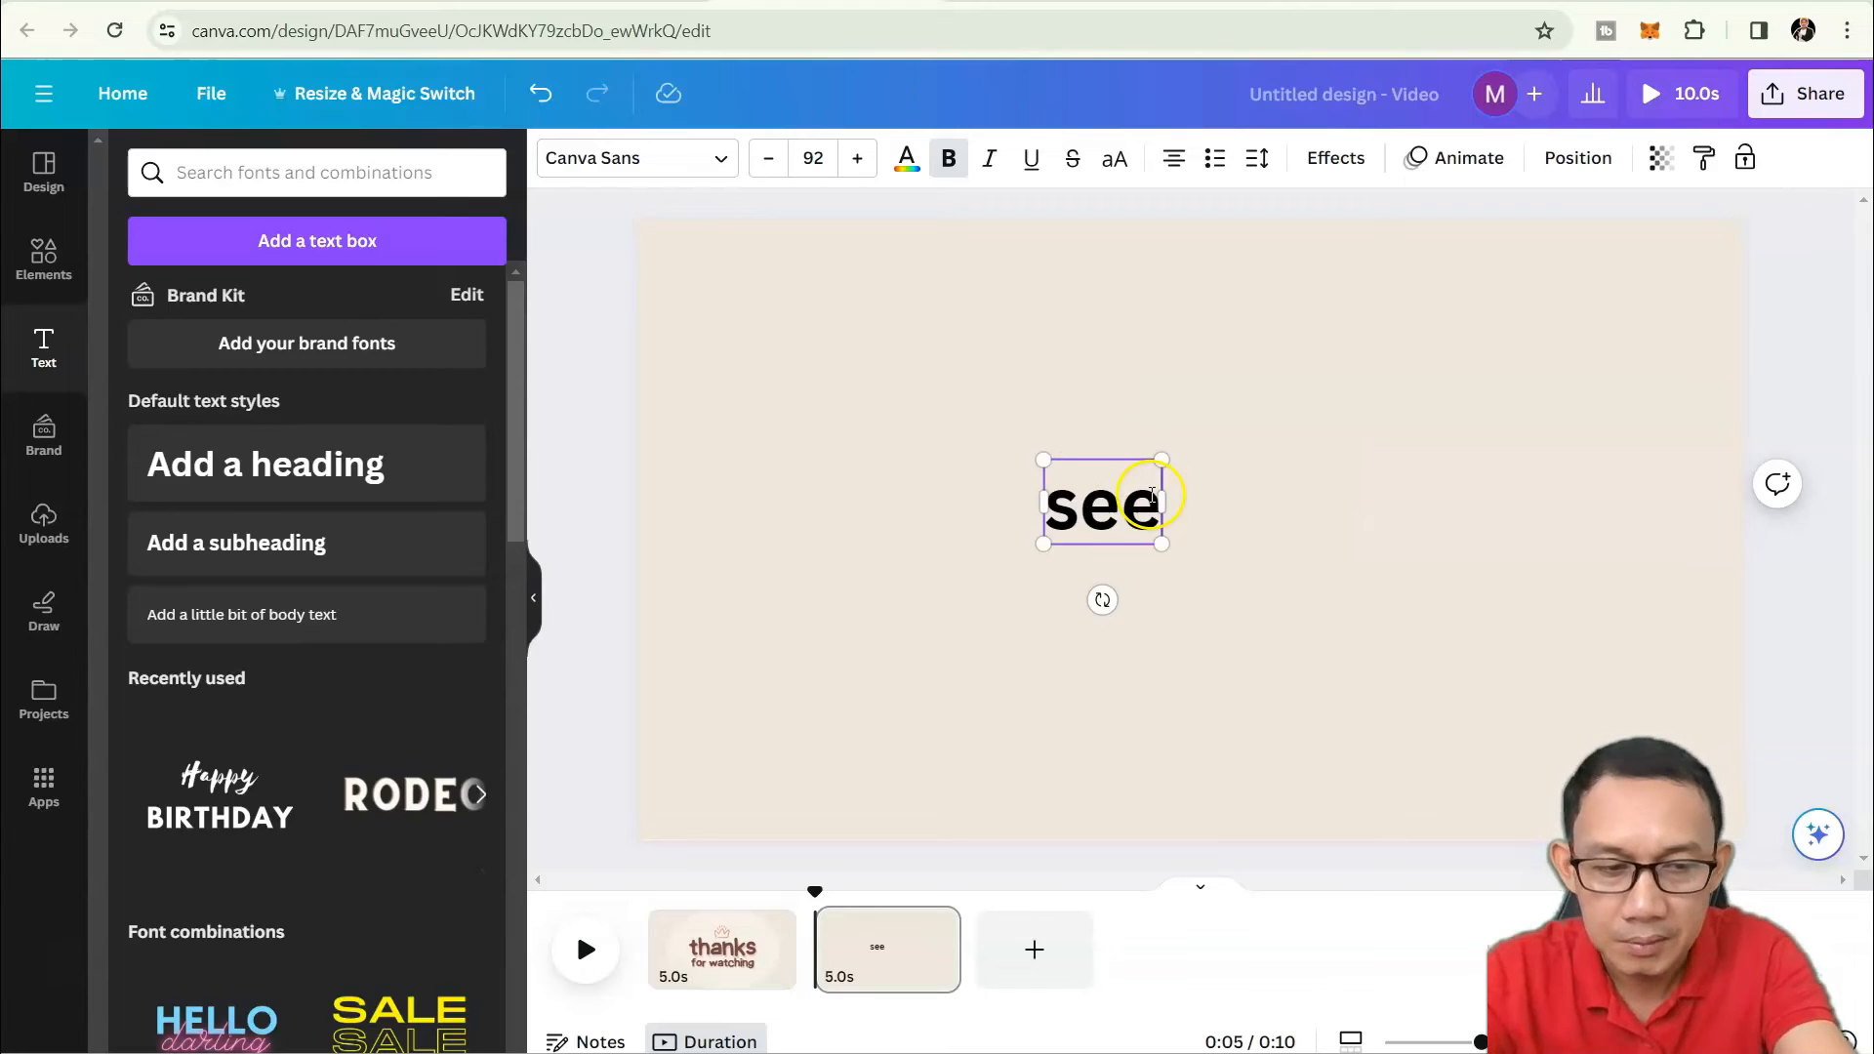
{"action": "key", "text": "BackSpace"}
{"action": "key", "text": "BackSpace"}
{"action": "key", "text": "Caps_Lock"}
{"action": "type", "text": "SEE"}
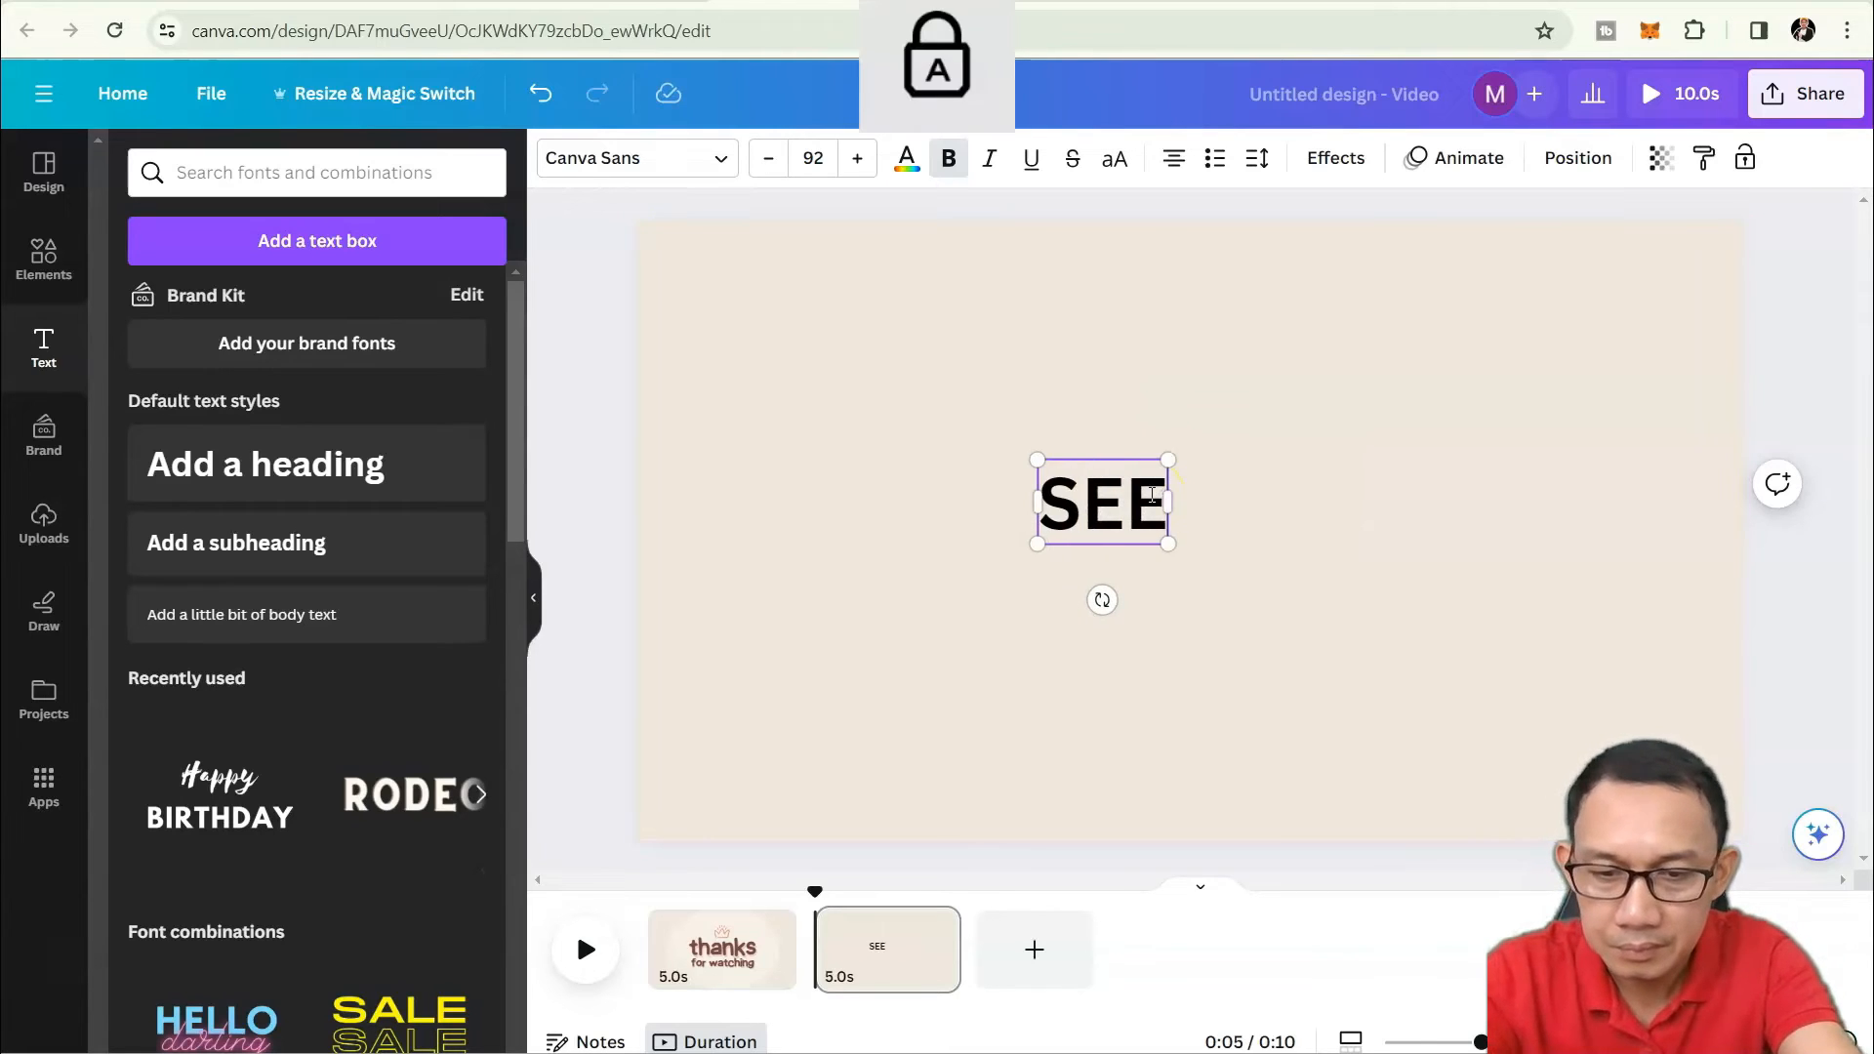
{"action": "type", "text": " YOU TOM"}
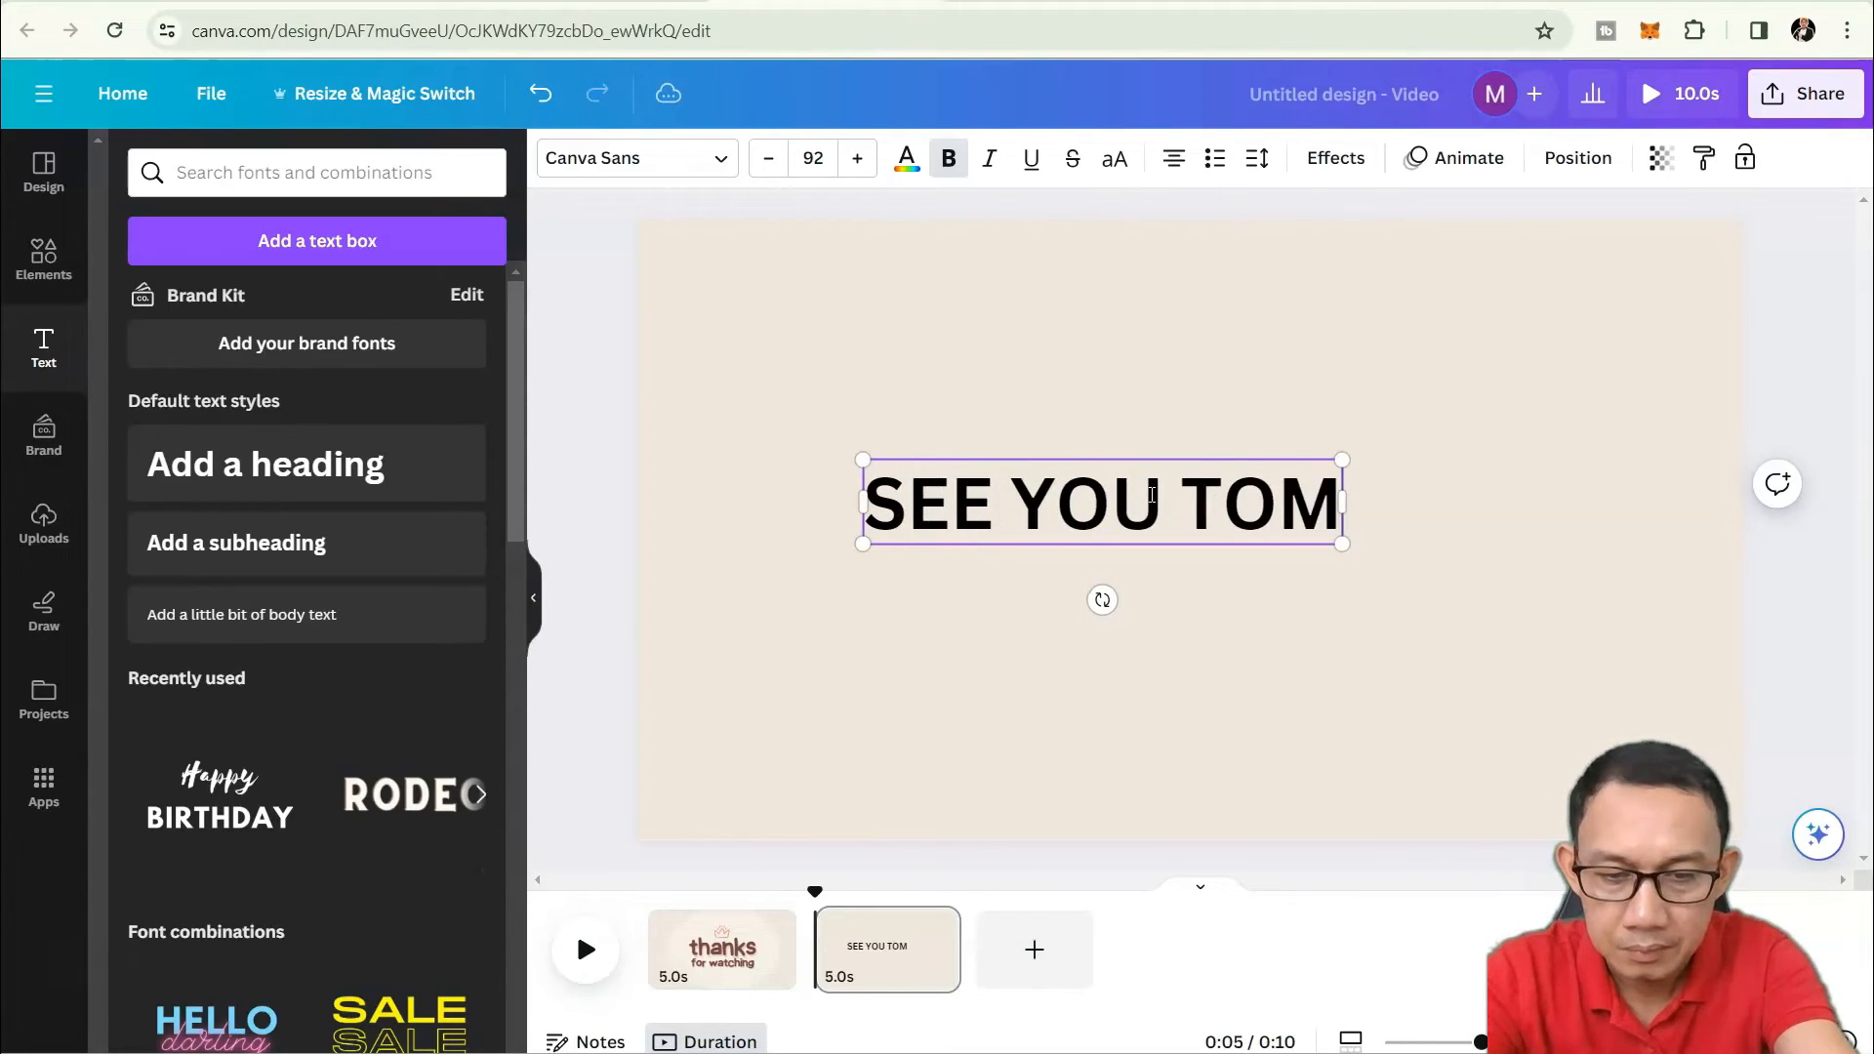
{"action": "type", "text": "ORROW!!!"}
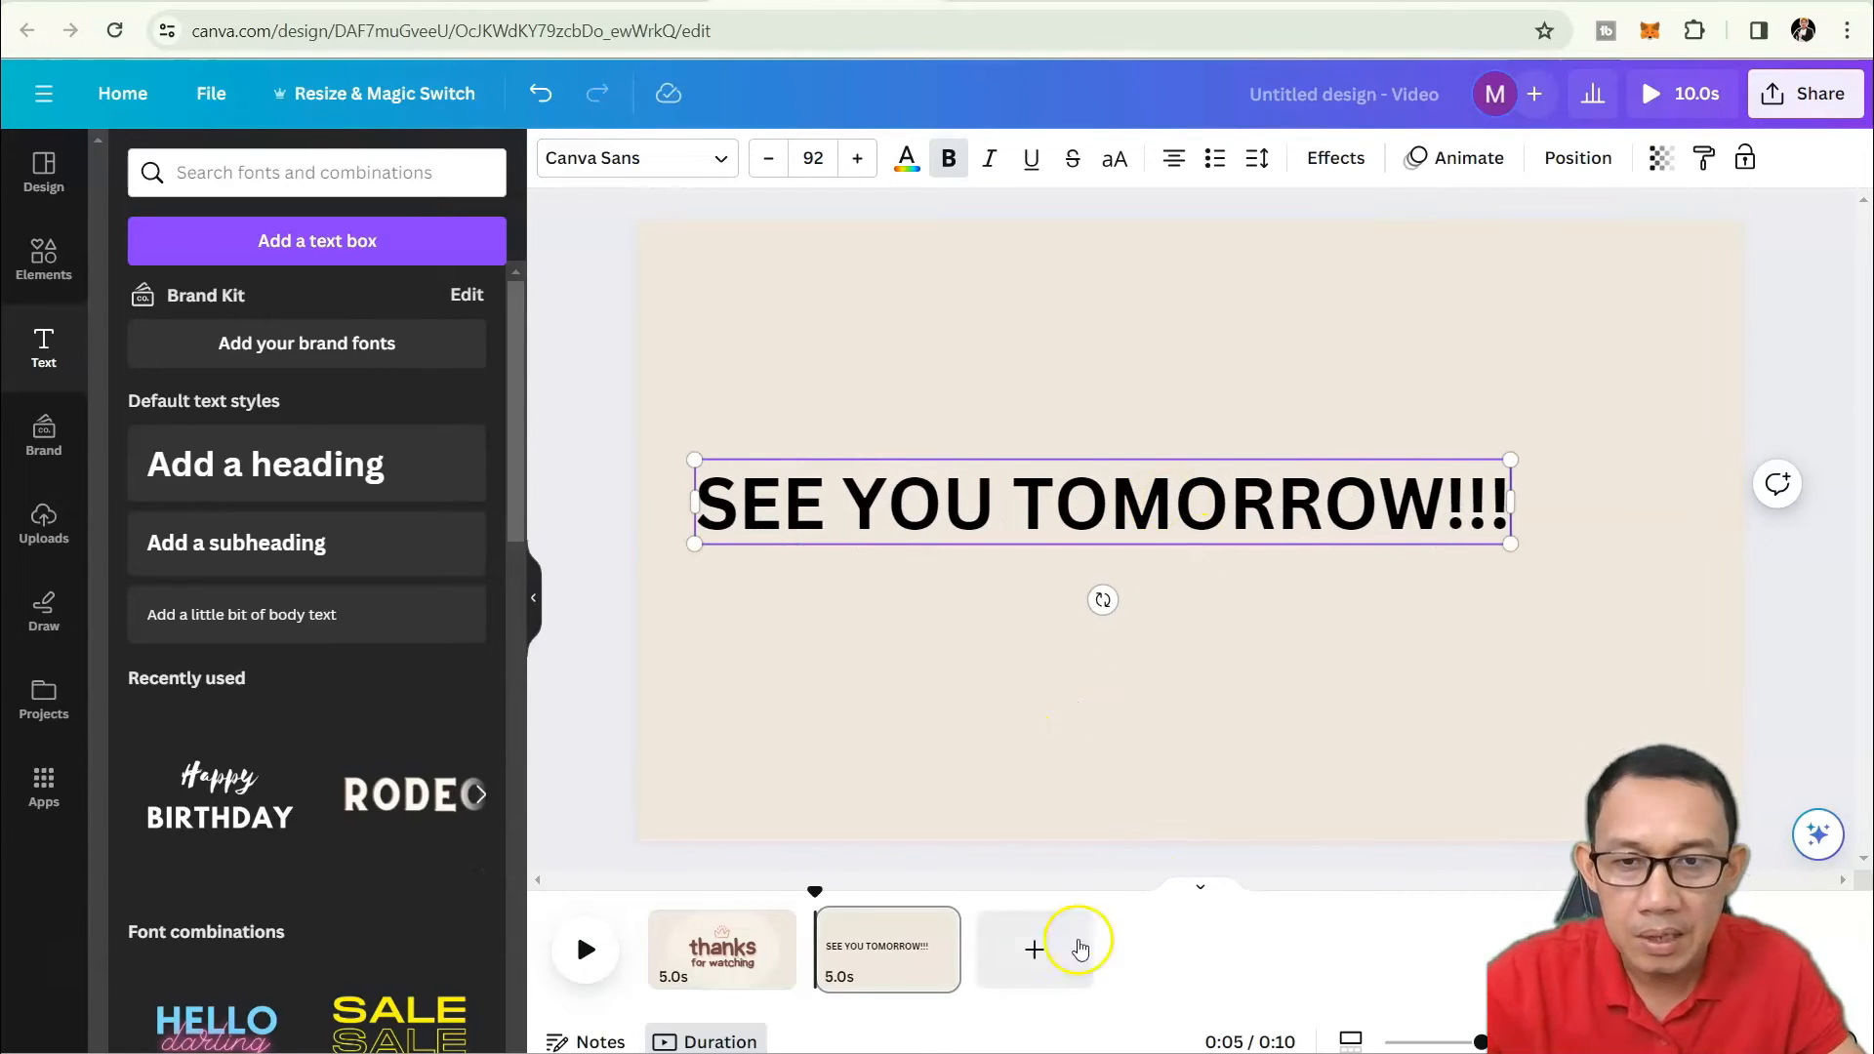
{"action": "left_click", "coordinate": [605, 971]}
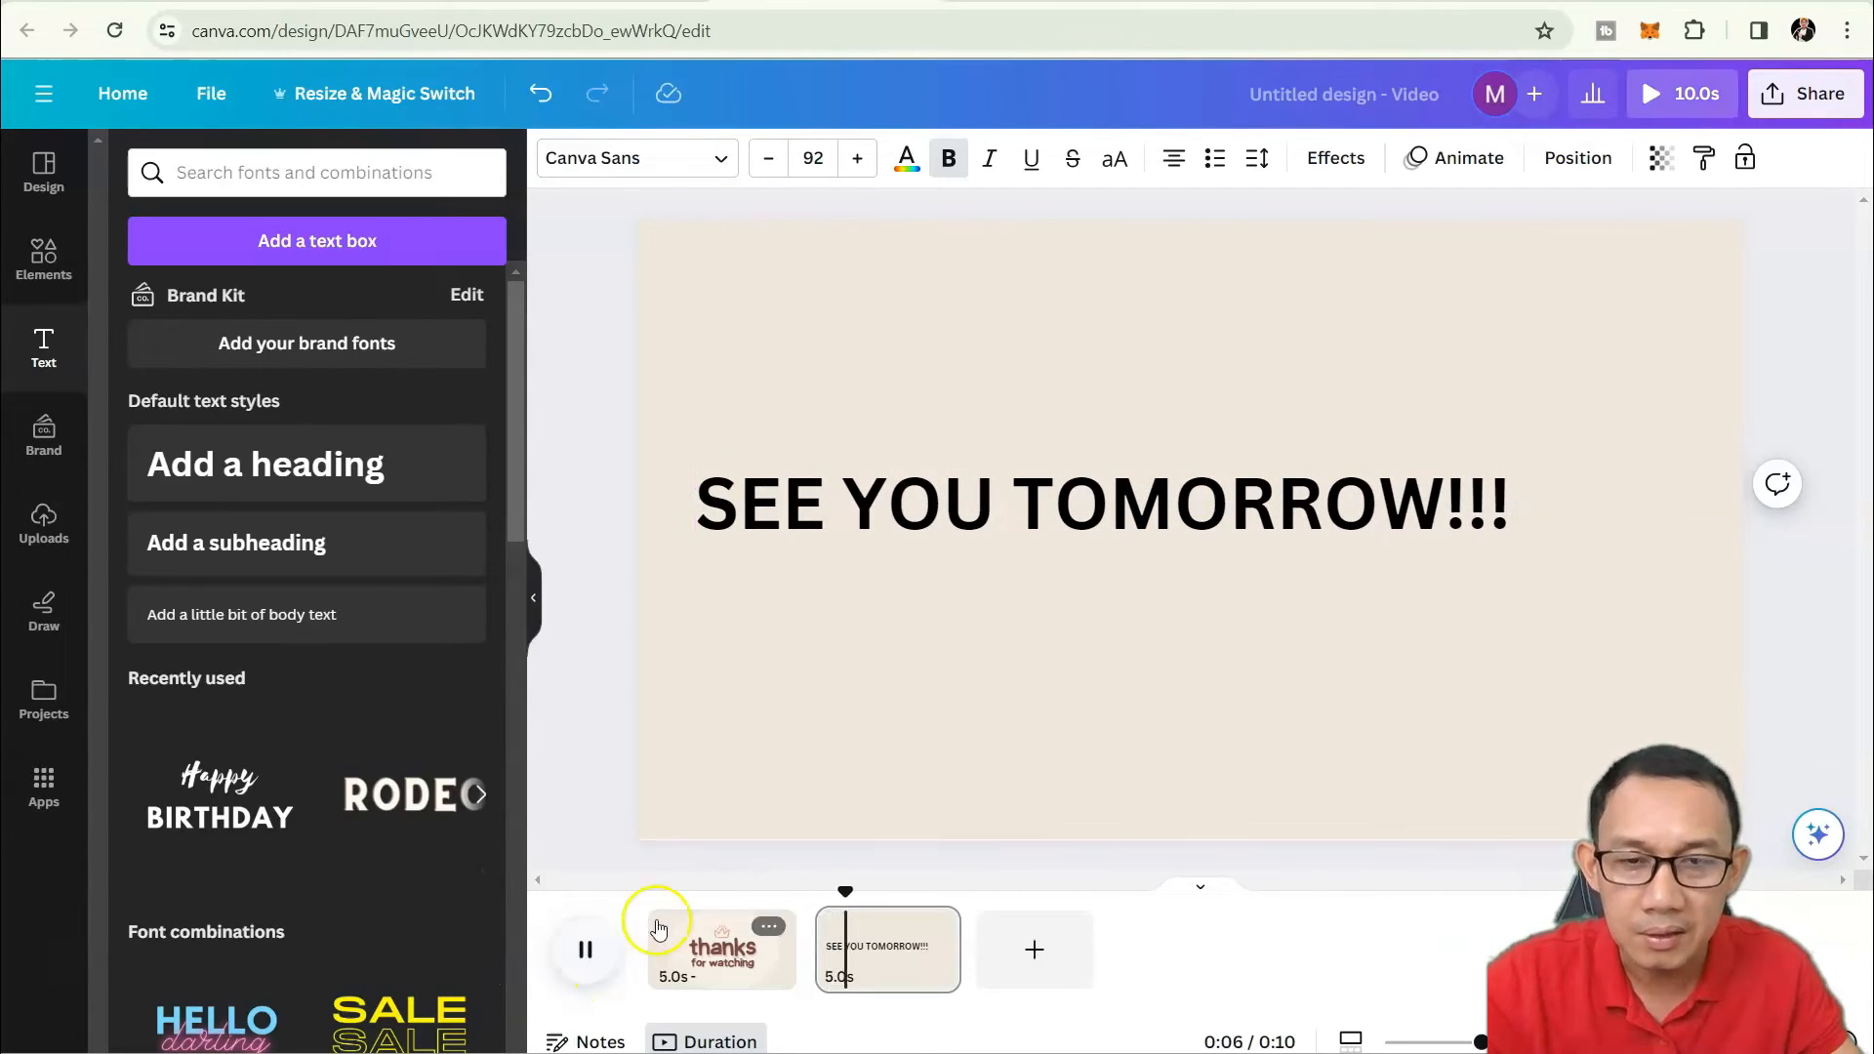
{"action": "left_click", "coordinate": [935, 495]}
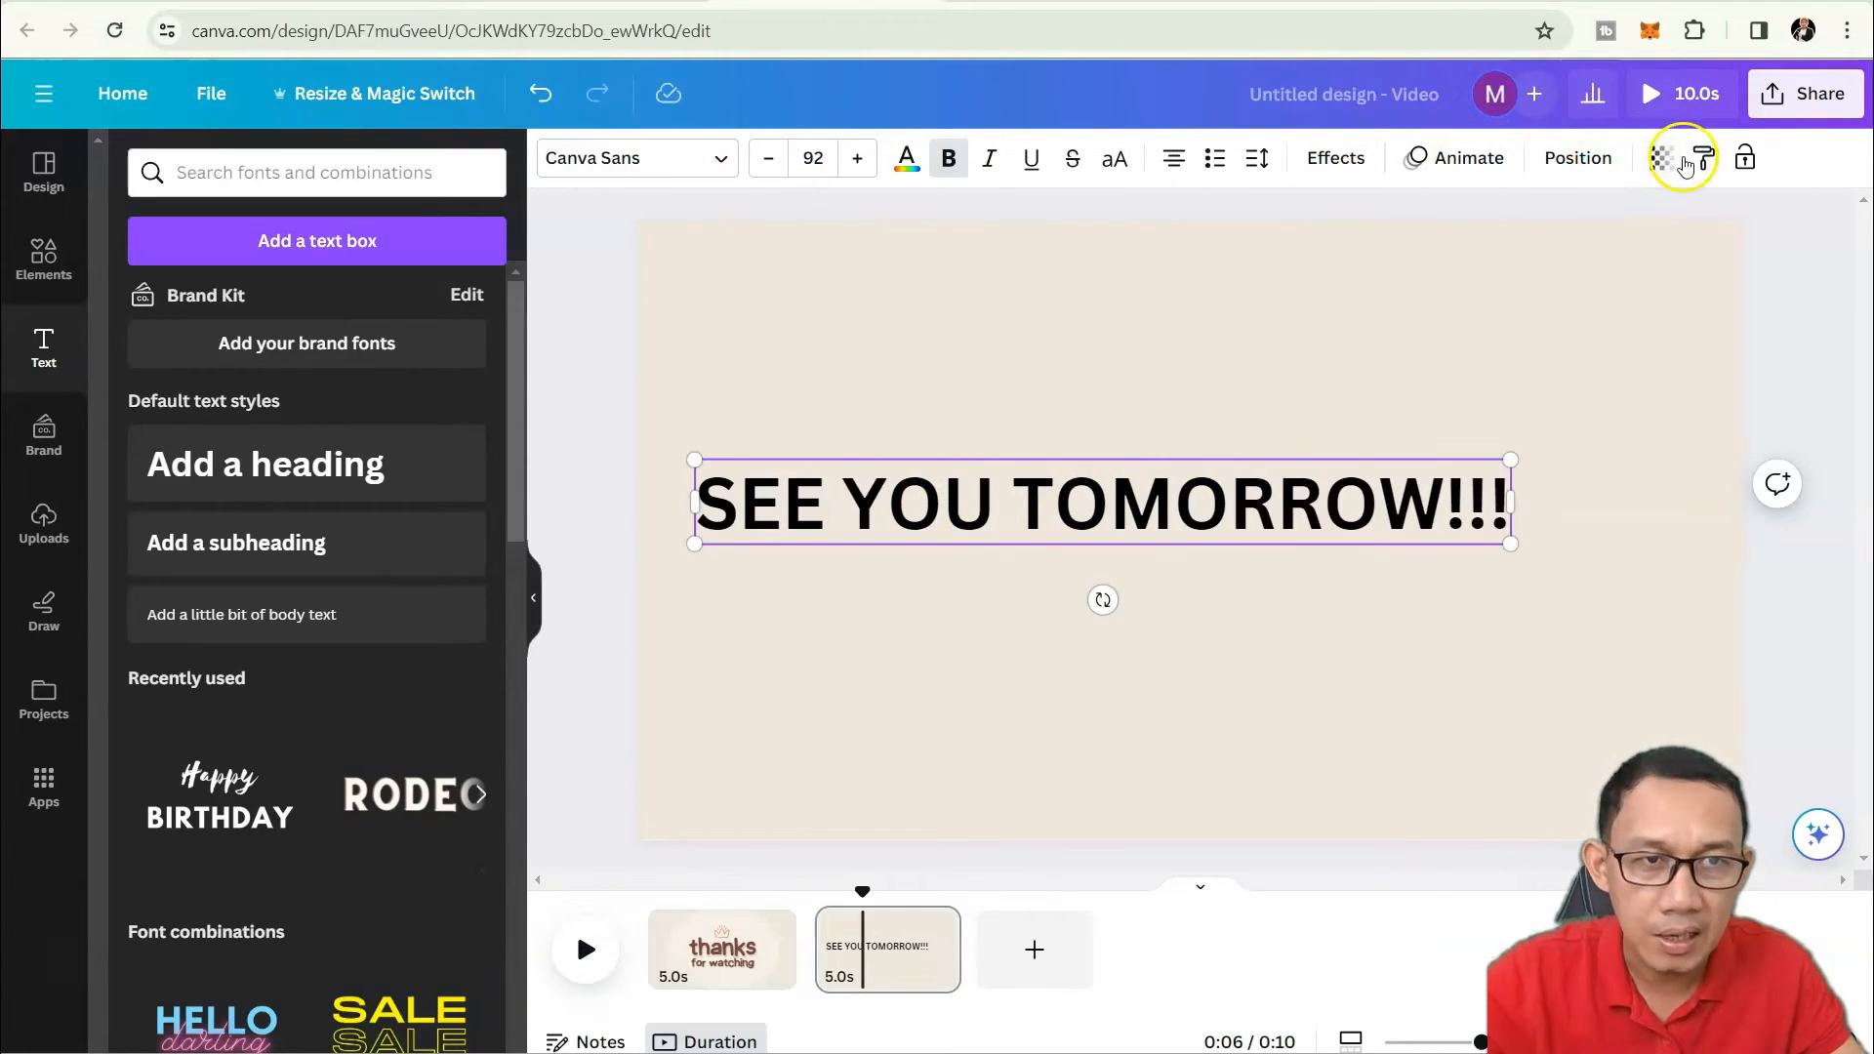
{"action": "left_click", "coordinate": [1474, 157]}
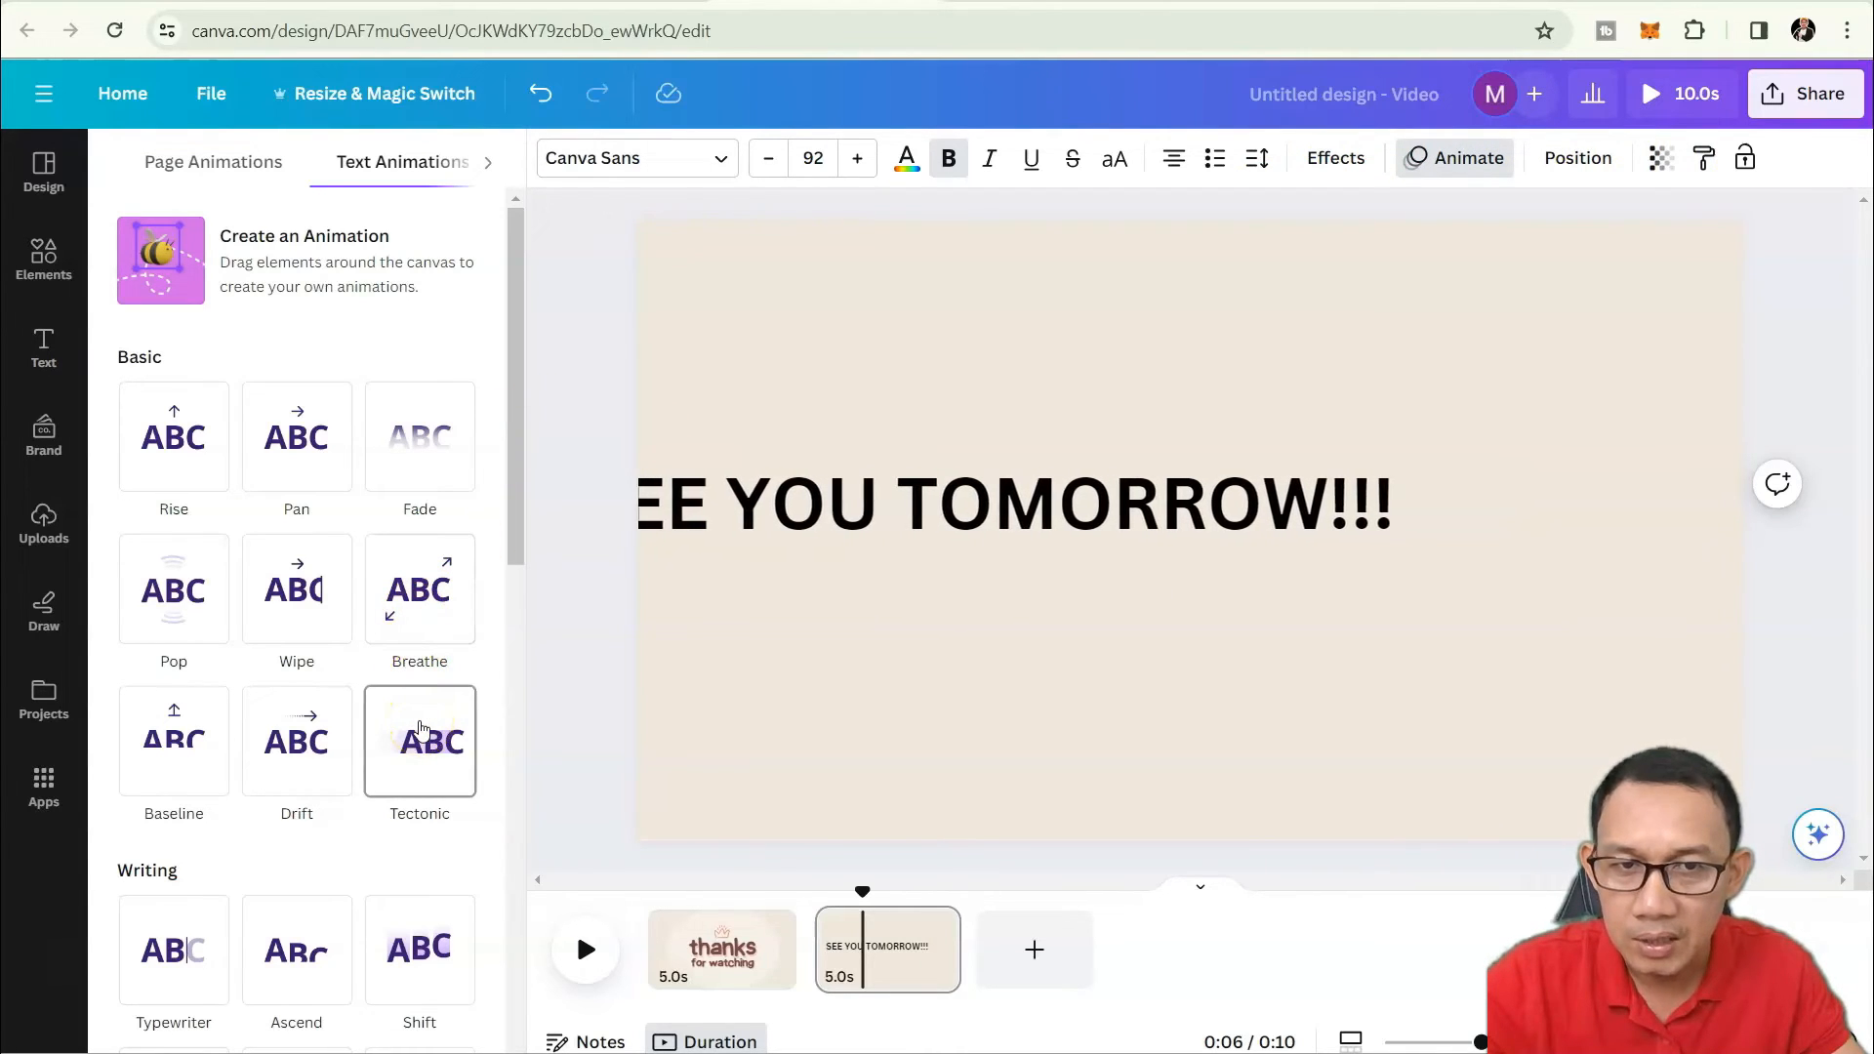
Give the heading the Merge text animation and preview the page.
{"action": "left_click", "coordinate": [188, 755]}
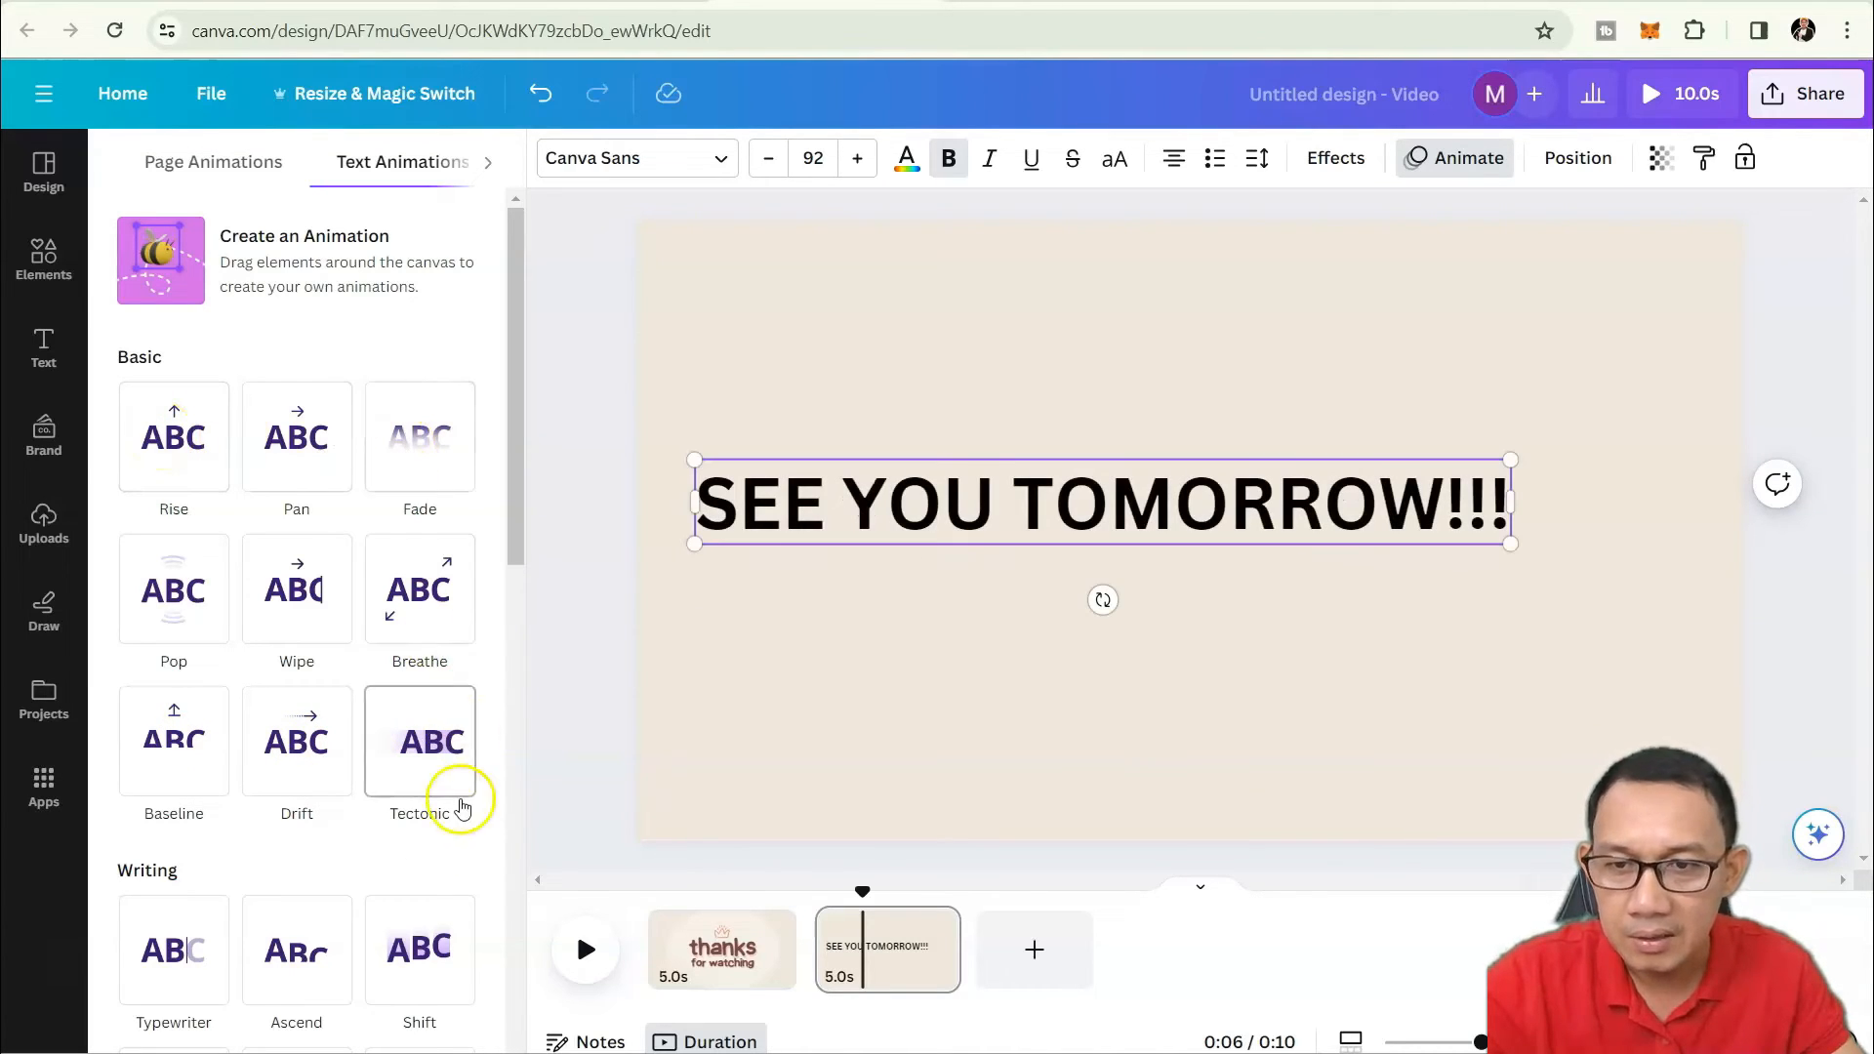
{"action": "scroll", "coordinate": [434, 850], "scroll_direction": "down", "scroll_amount": 5}
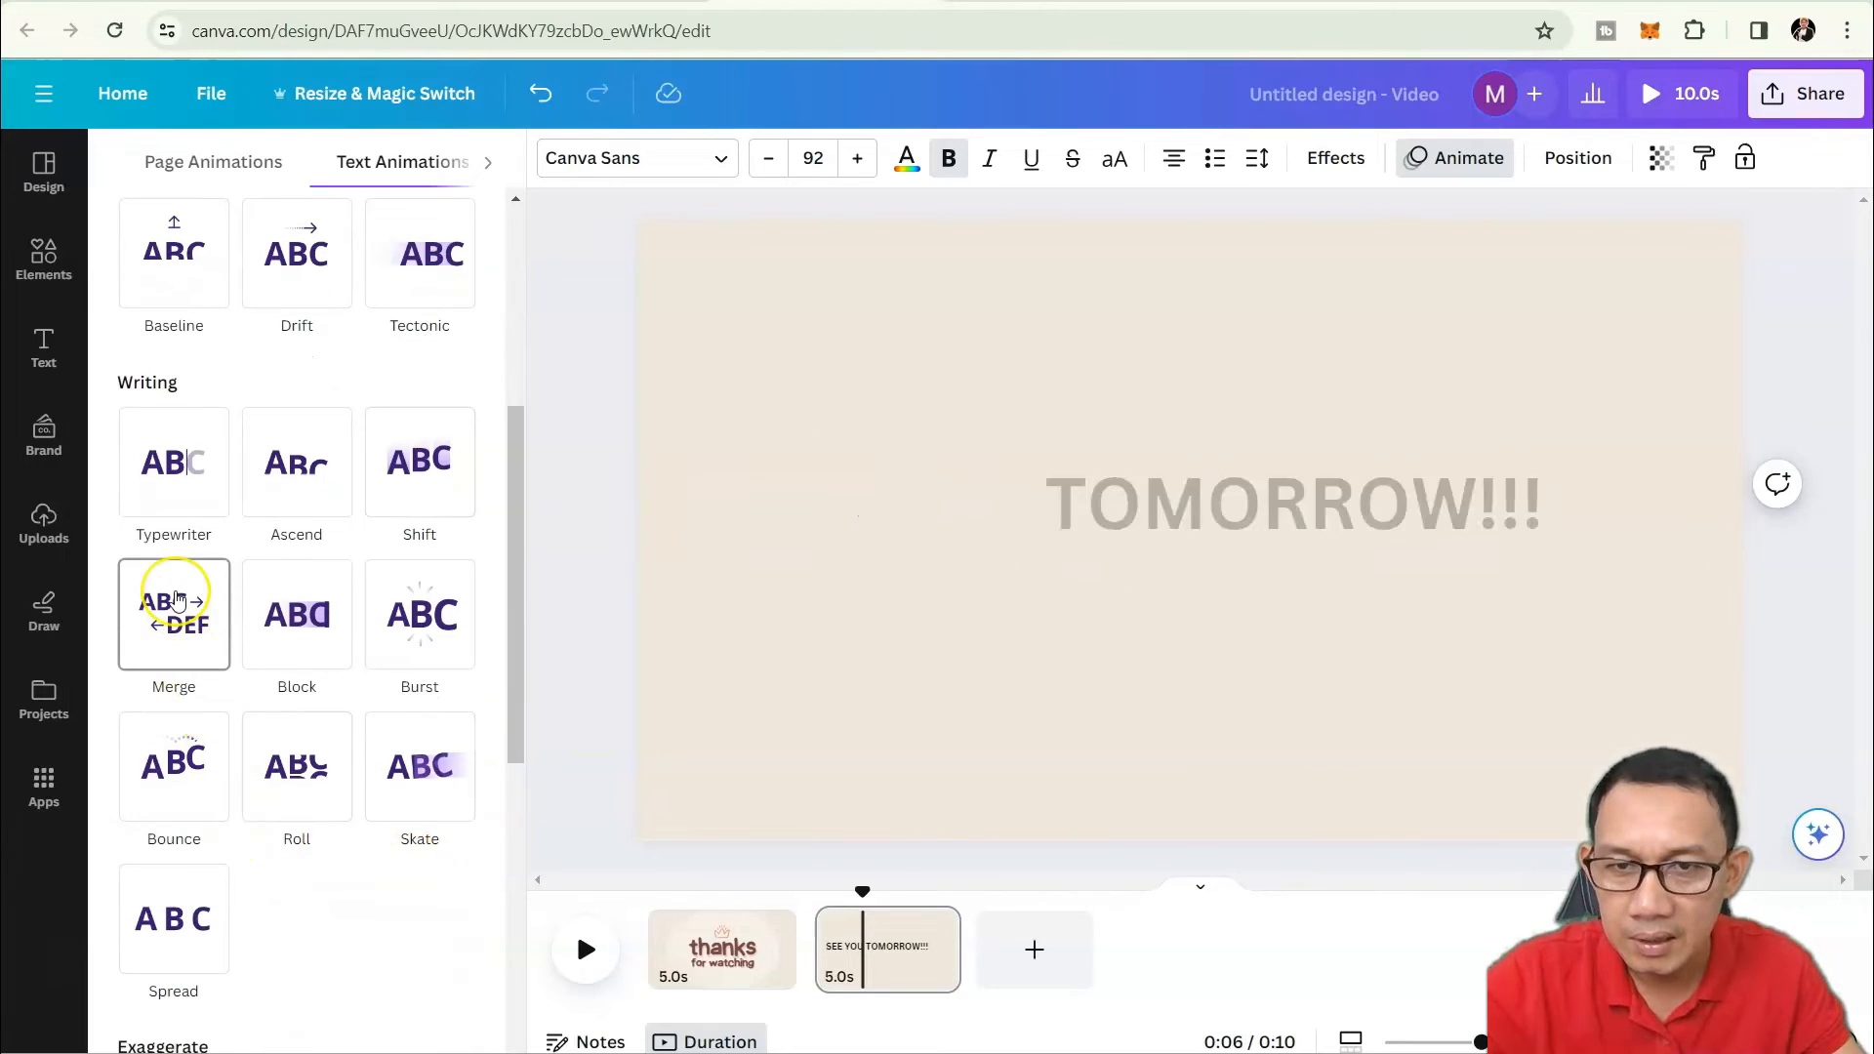
{"action": "left_click", "coordinate": [175, 601]}
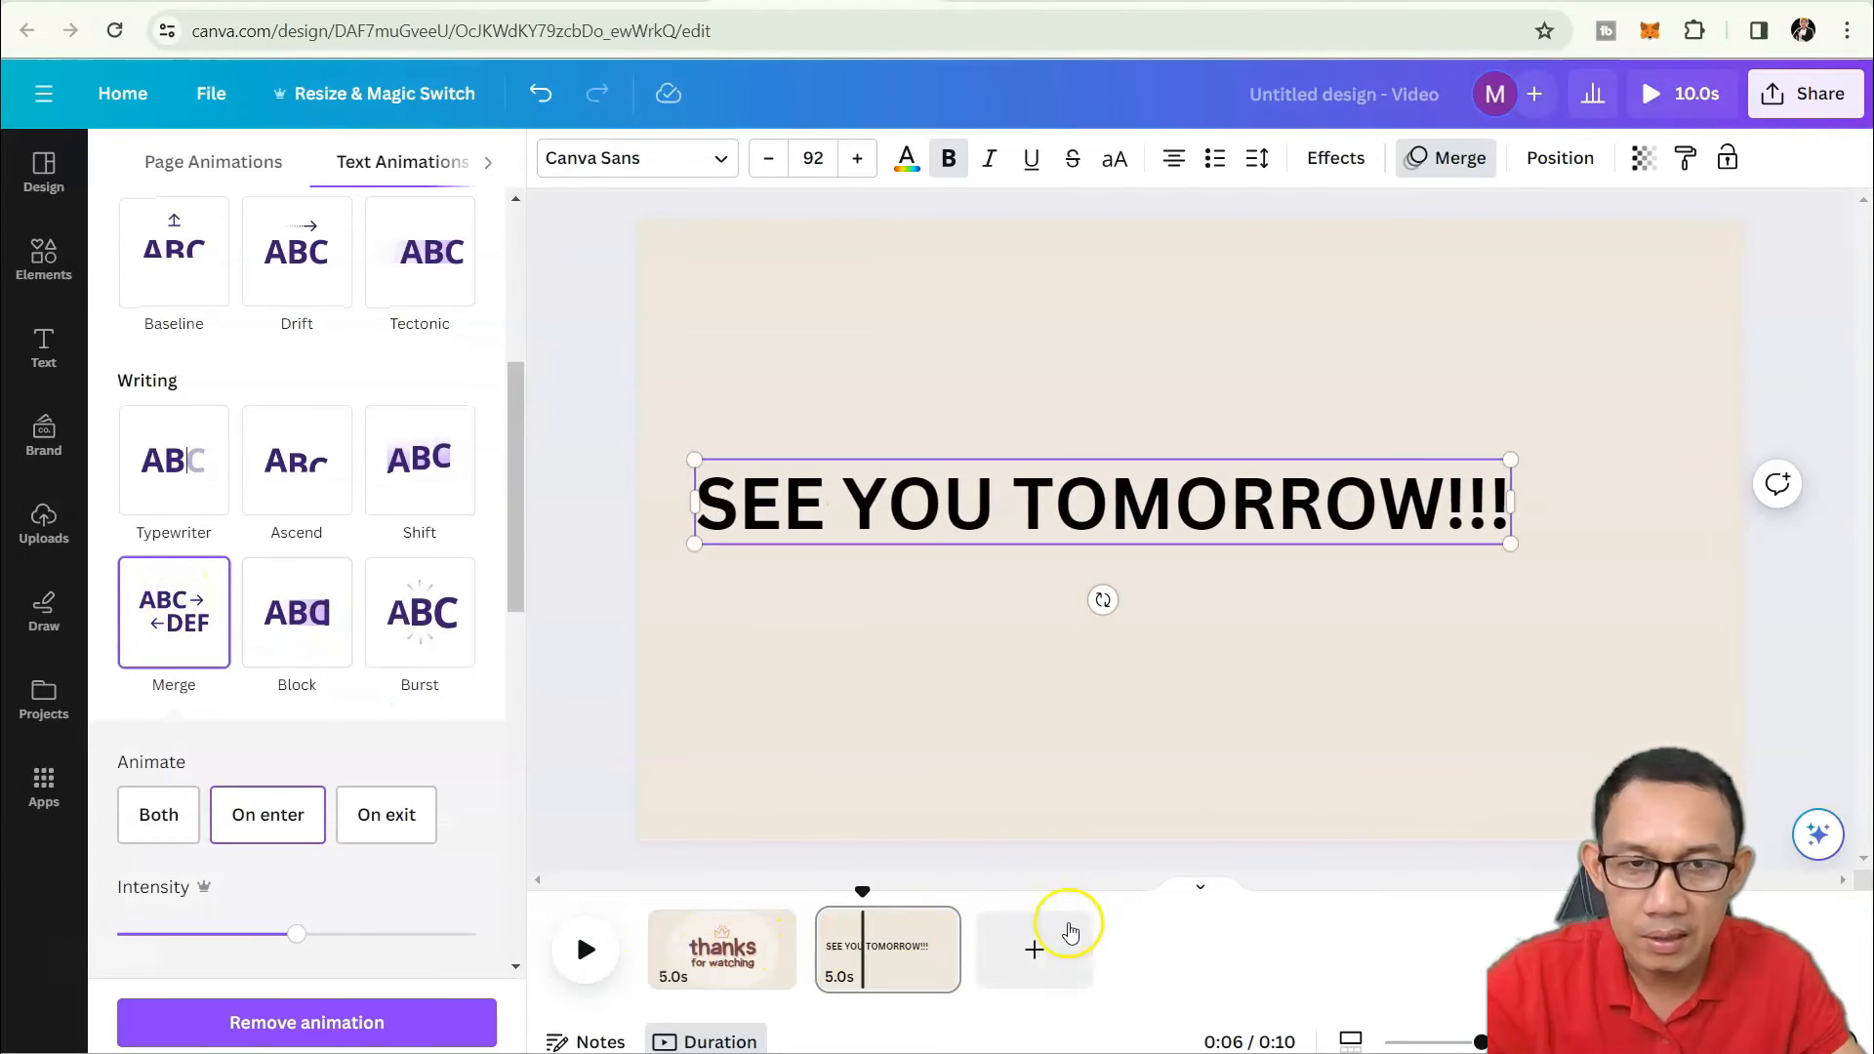
{"action": "left_click", "coordinate": [863, 927]}
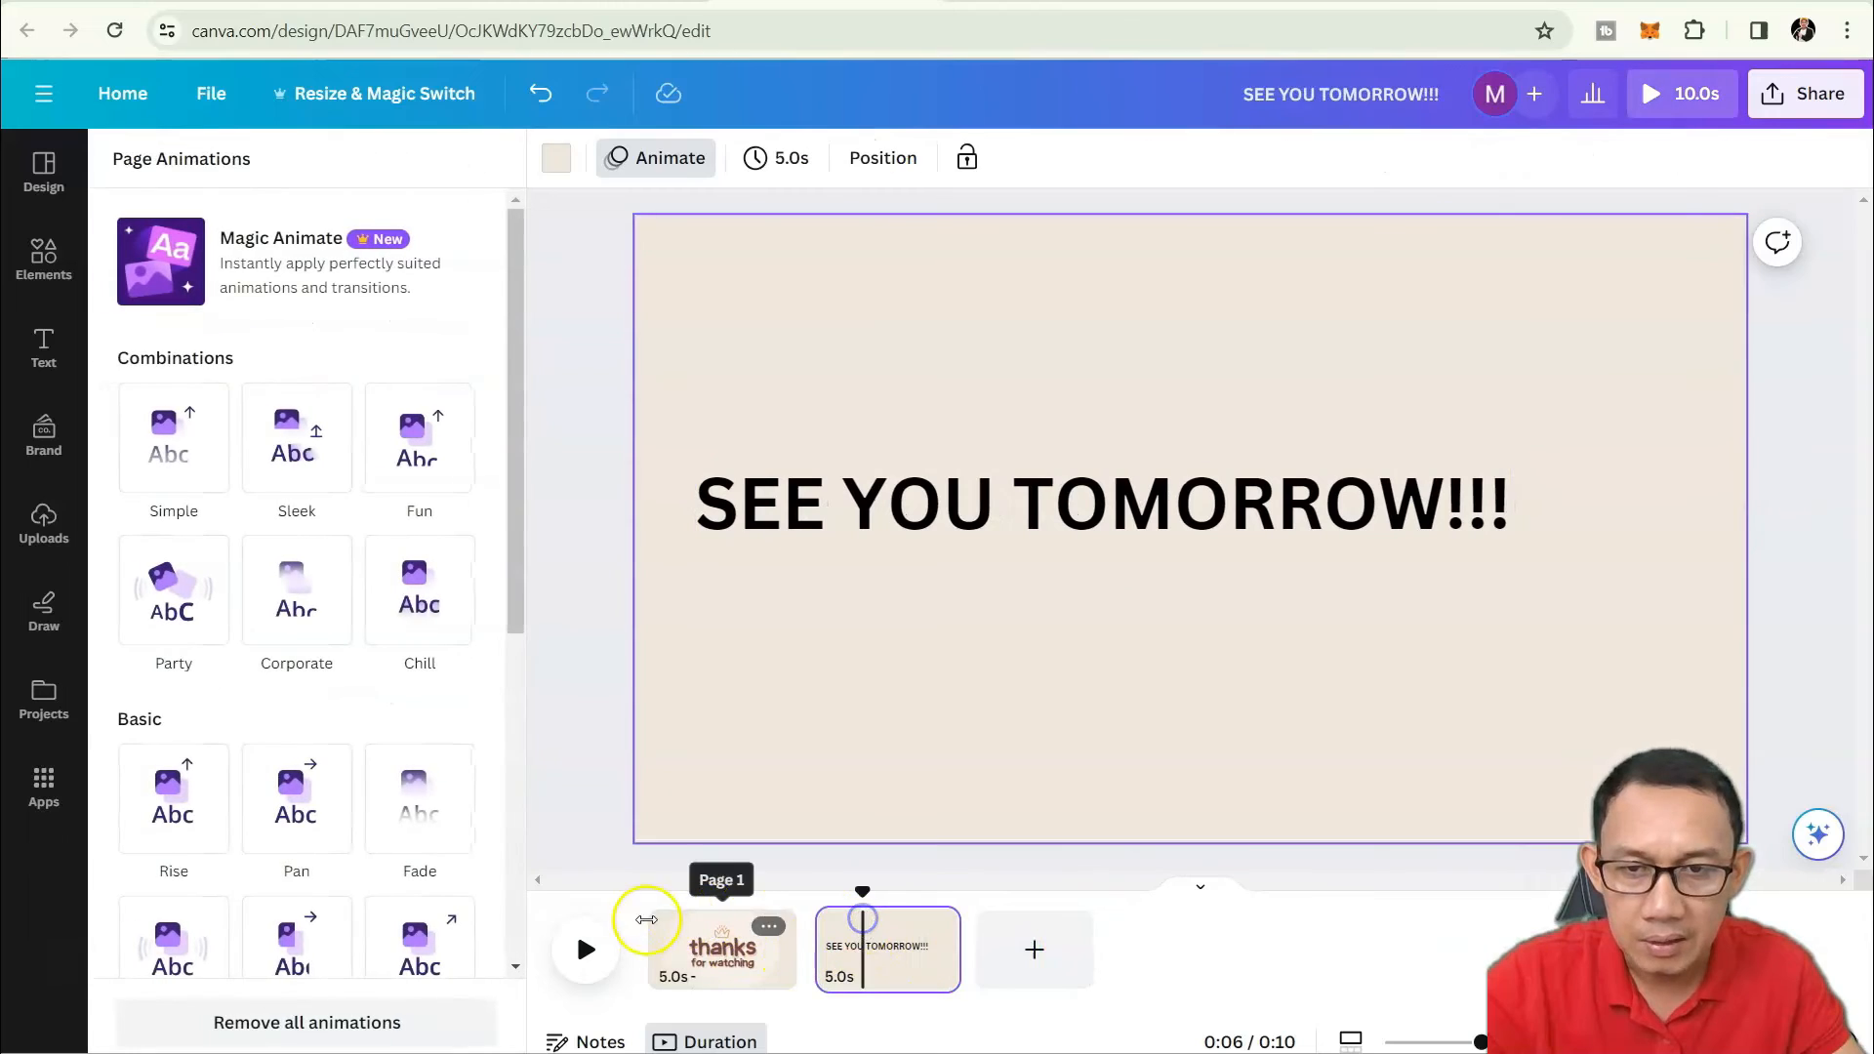
{"action": "left_click", "coordinate": [582, 947]}
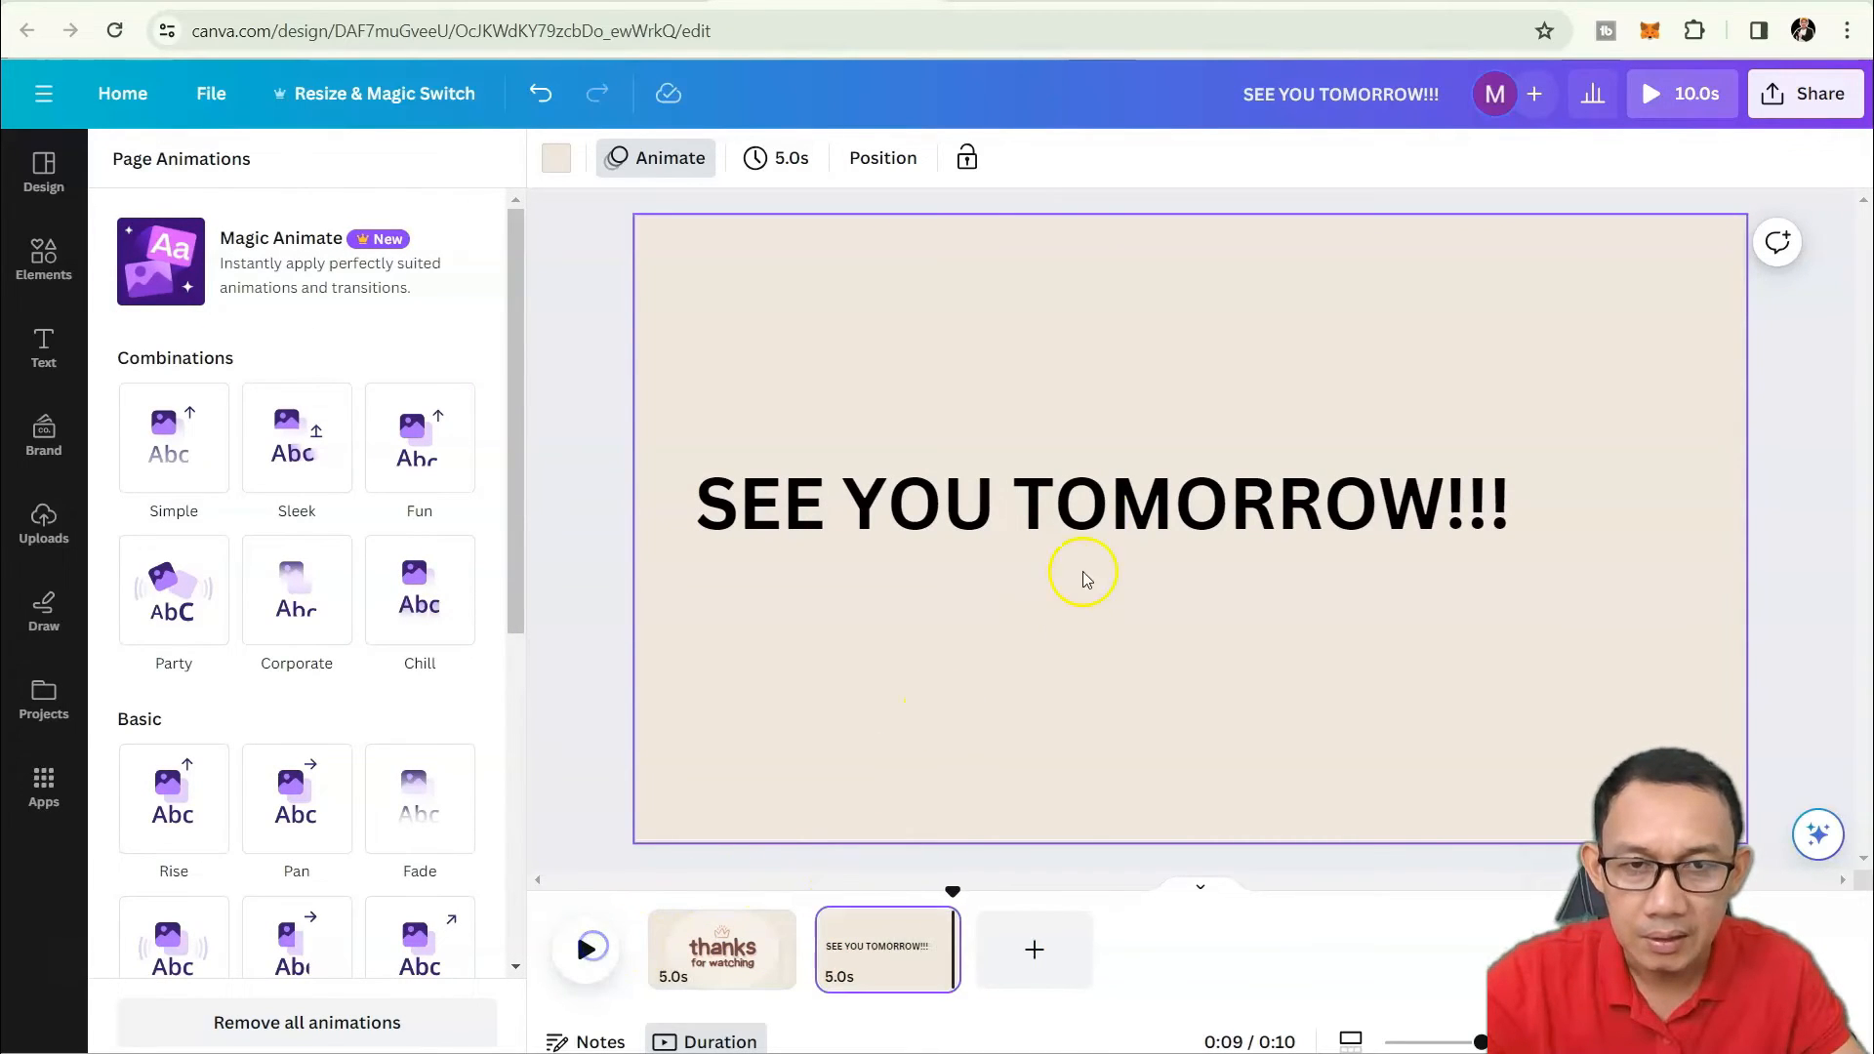
Shift the SEE YOU TOMORROW!!! heading right and replay the page.
{"action": "left_click", "coordinate": [1216, 503]}
{"action": "left_click_drag", "start_coordinate": [1127, 542], "coordinate": [1238, 532]}
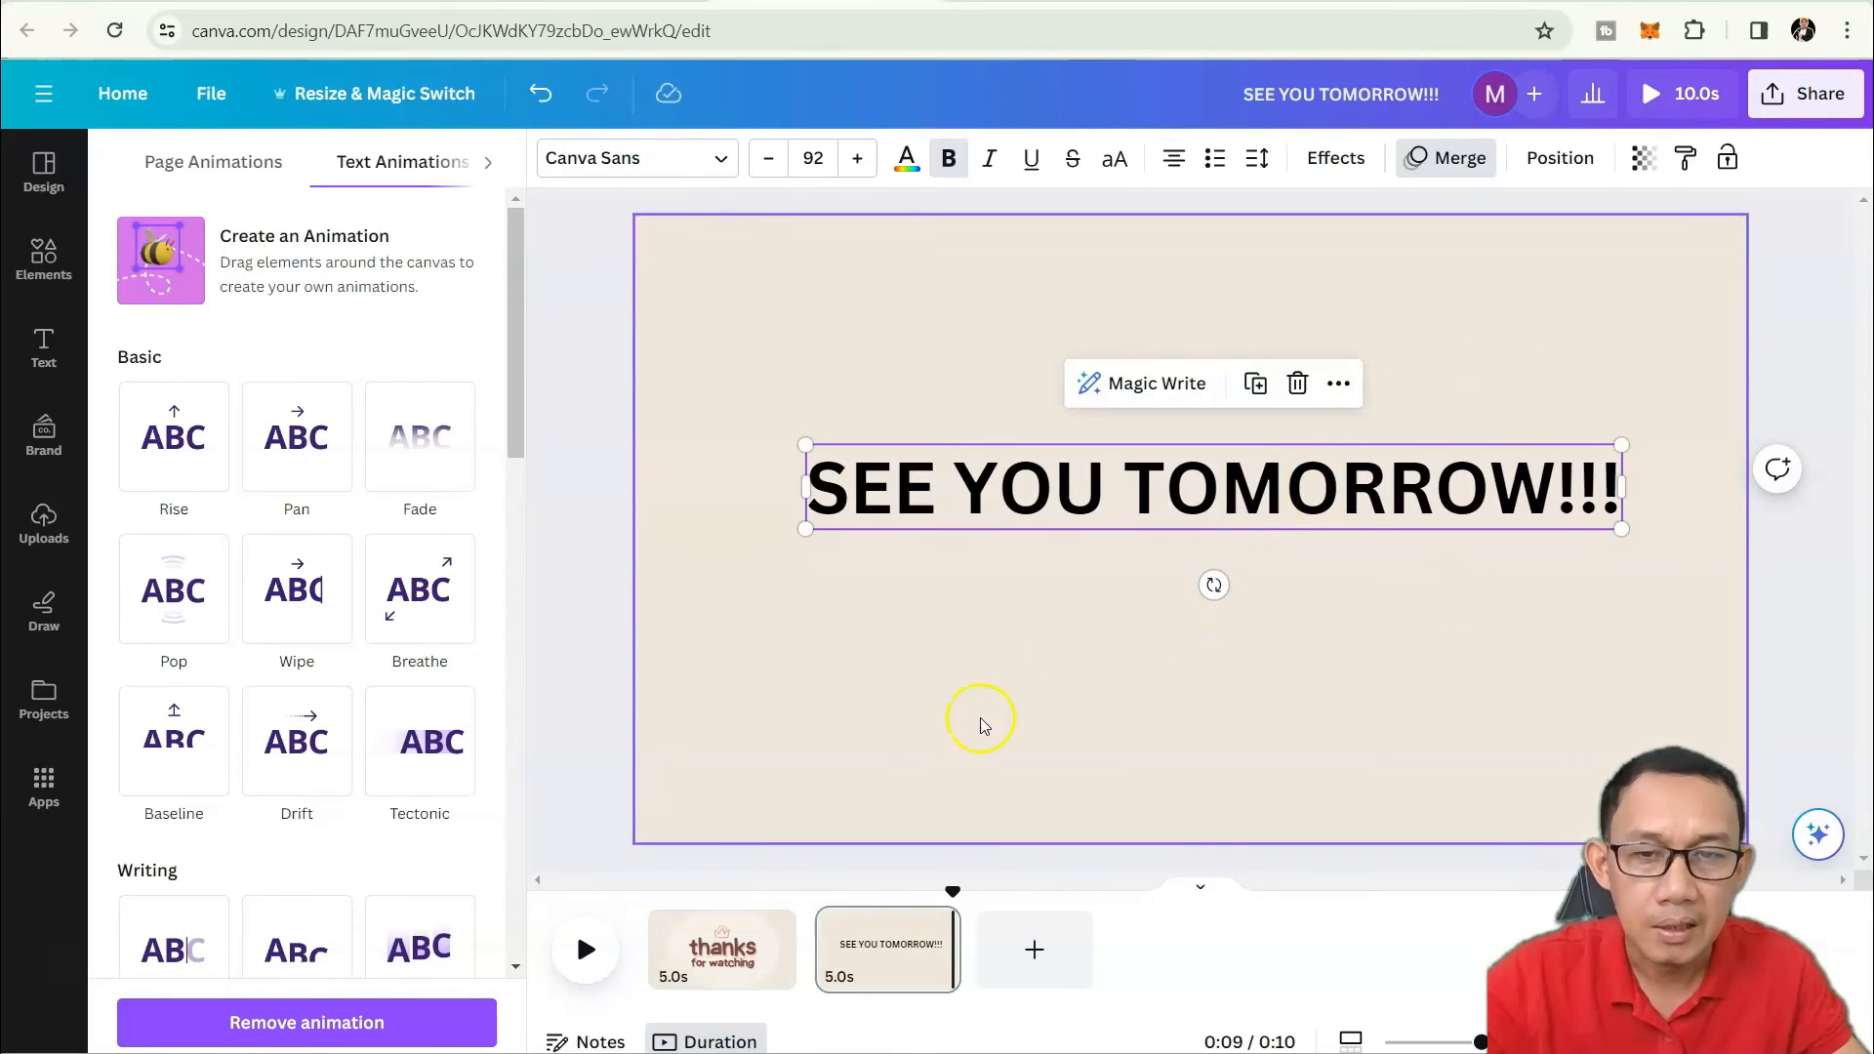
{"action": "left_click", "coordinate": [587, 952]}
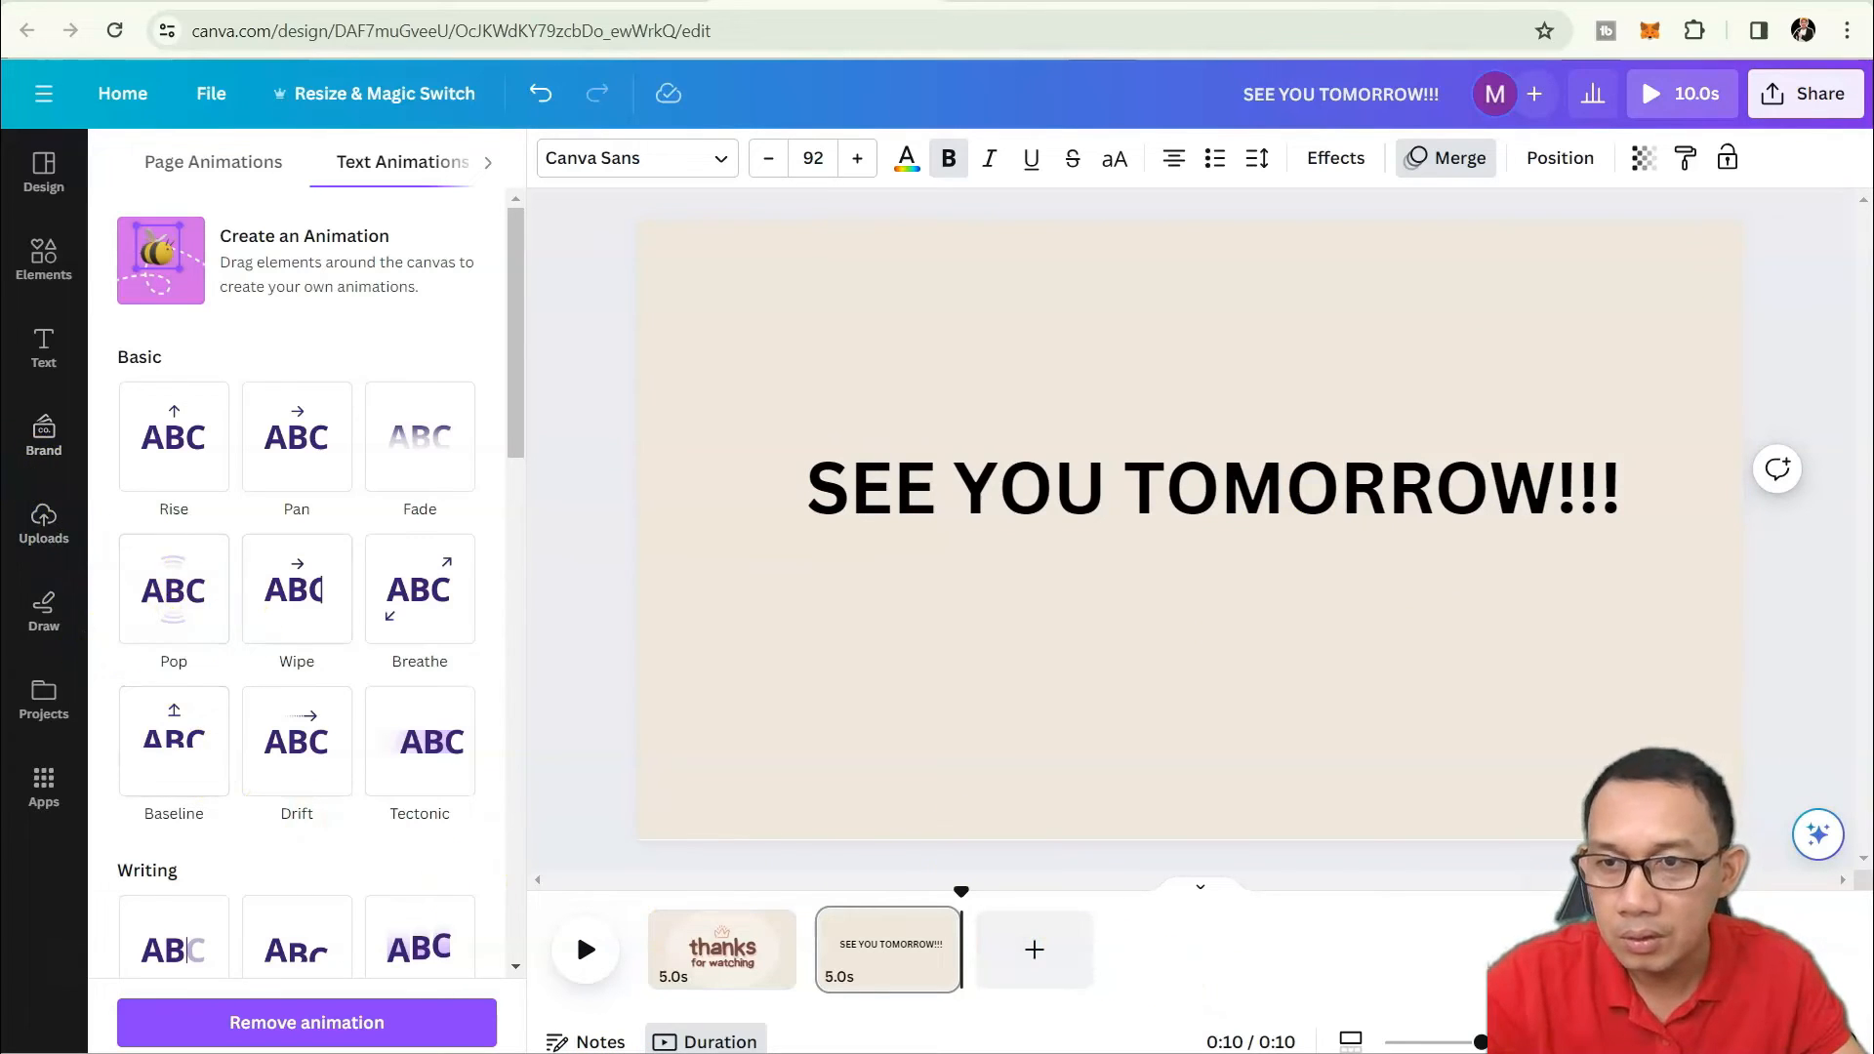
{"action": "left_click", "coordinate": [44, 346]}
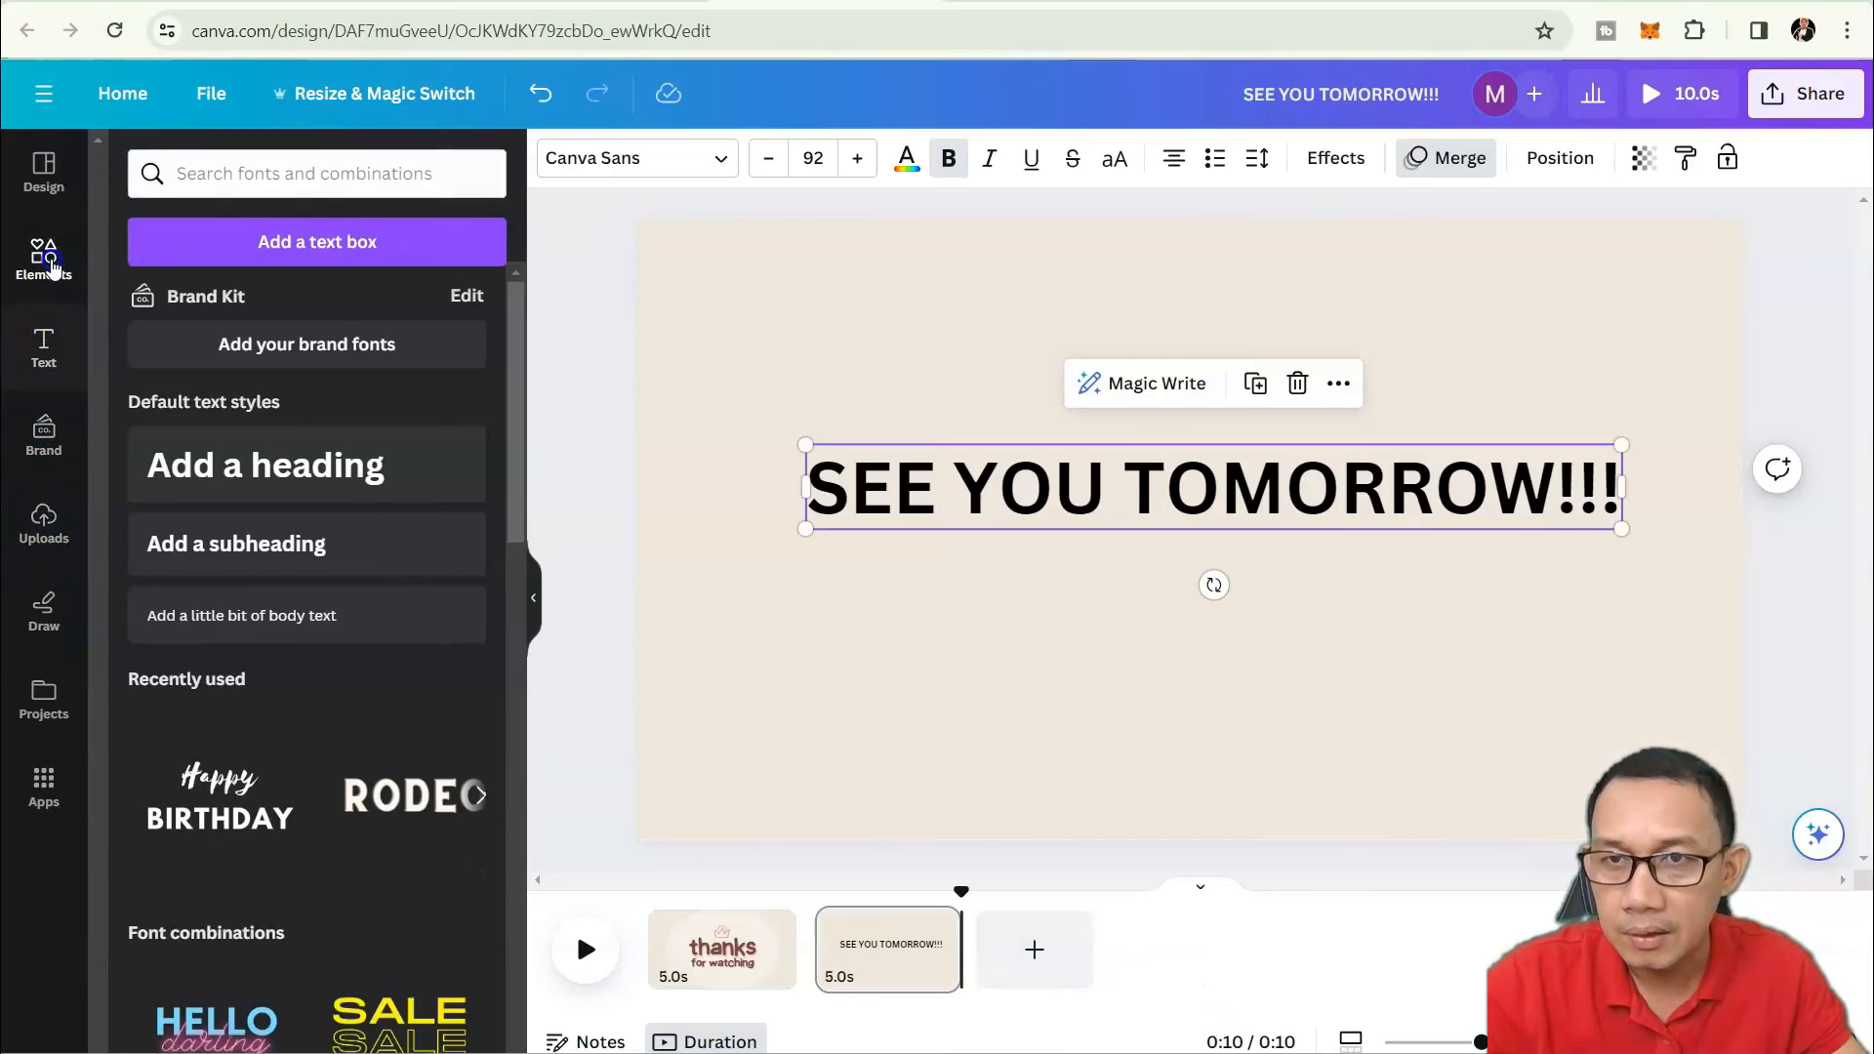
Browse the Elements, Text and Uploads panels, showing the uploaded audio files.
{"action": "left_click", "coordinate": [51, 261]}
{"action": "left_click", "coordinate": [44, 351]}
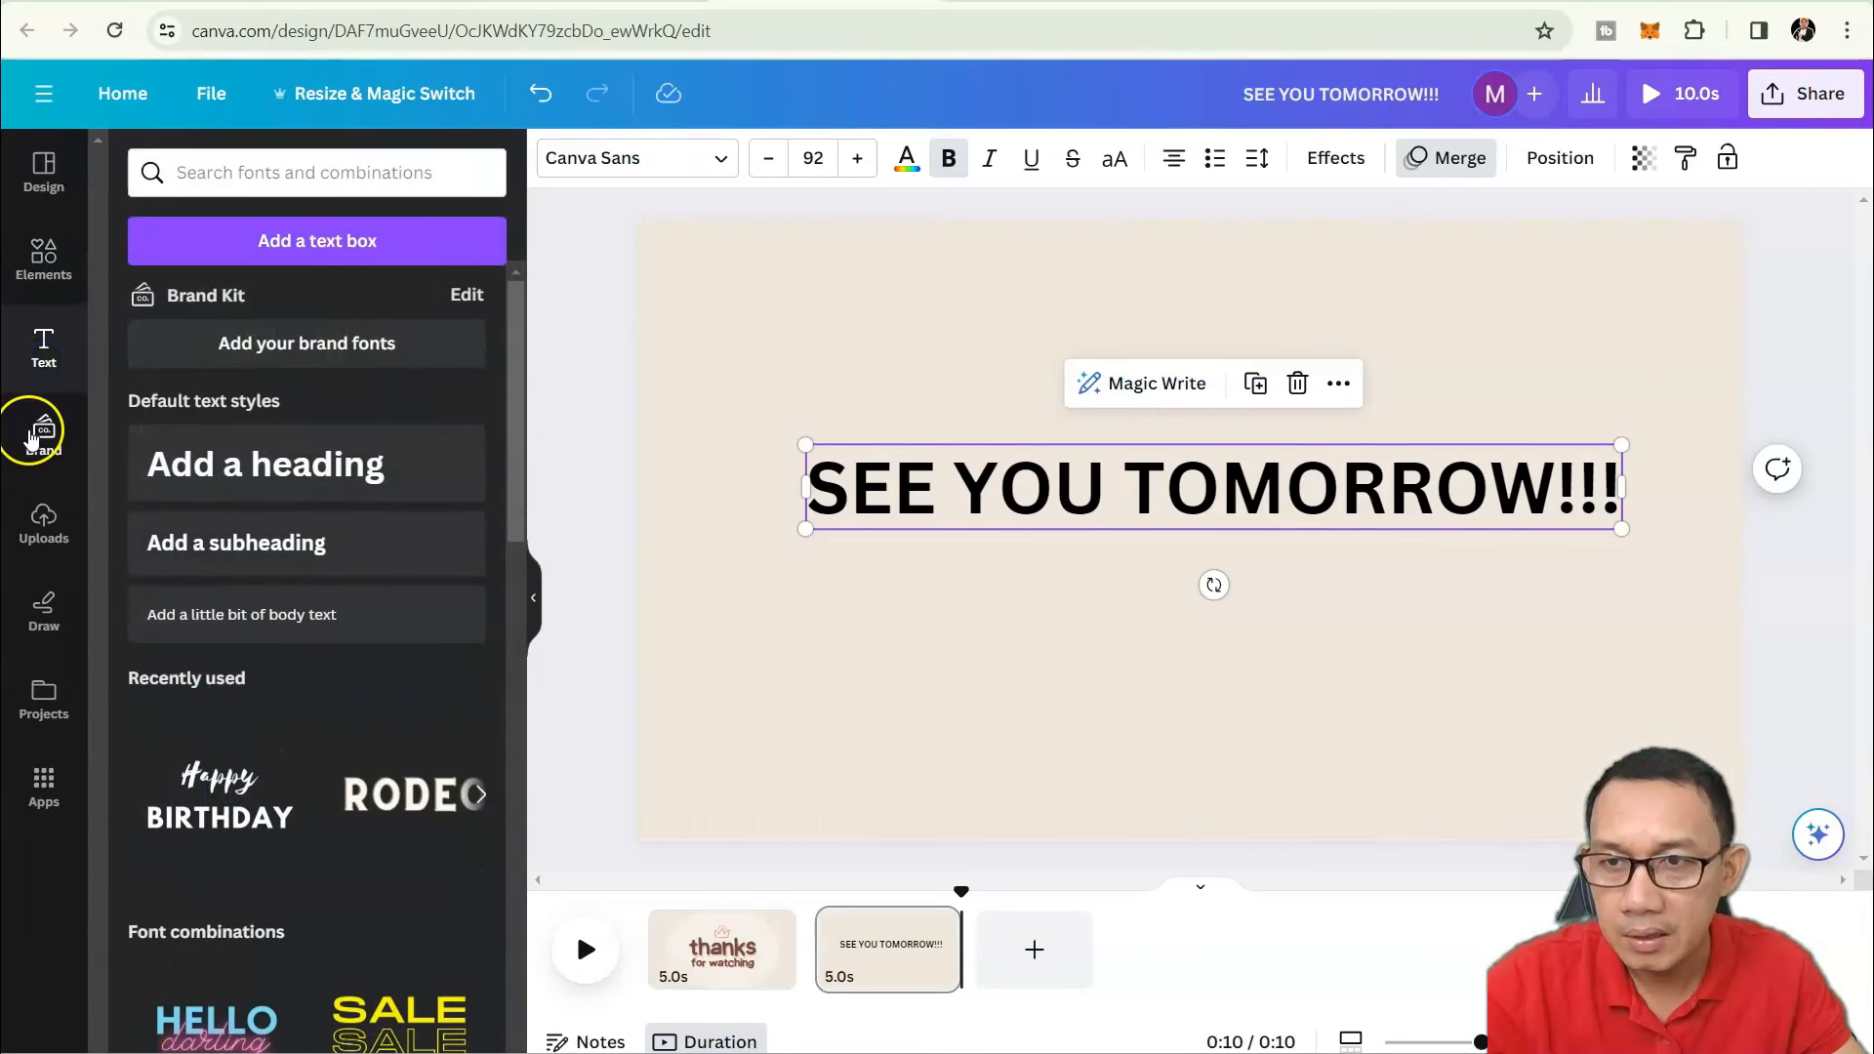
{"action": "left_click", "coordinate": [43, 520]}
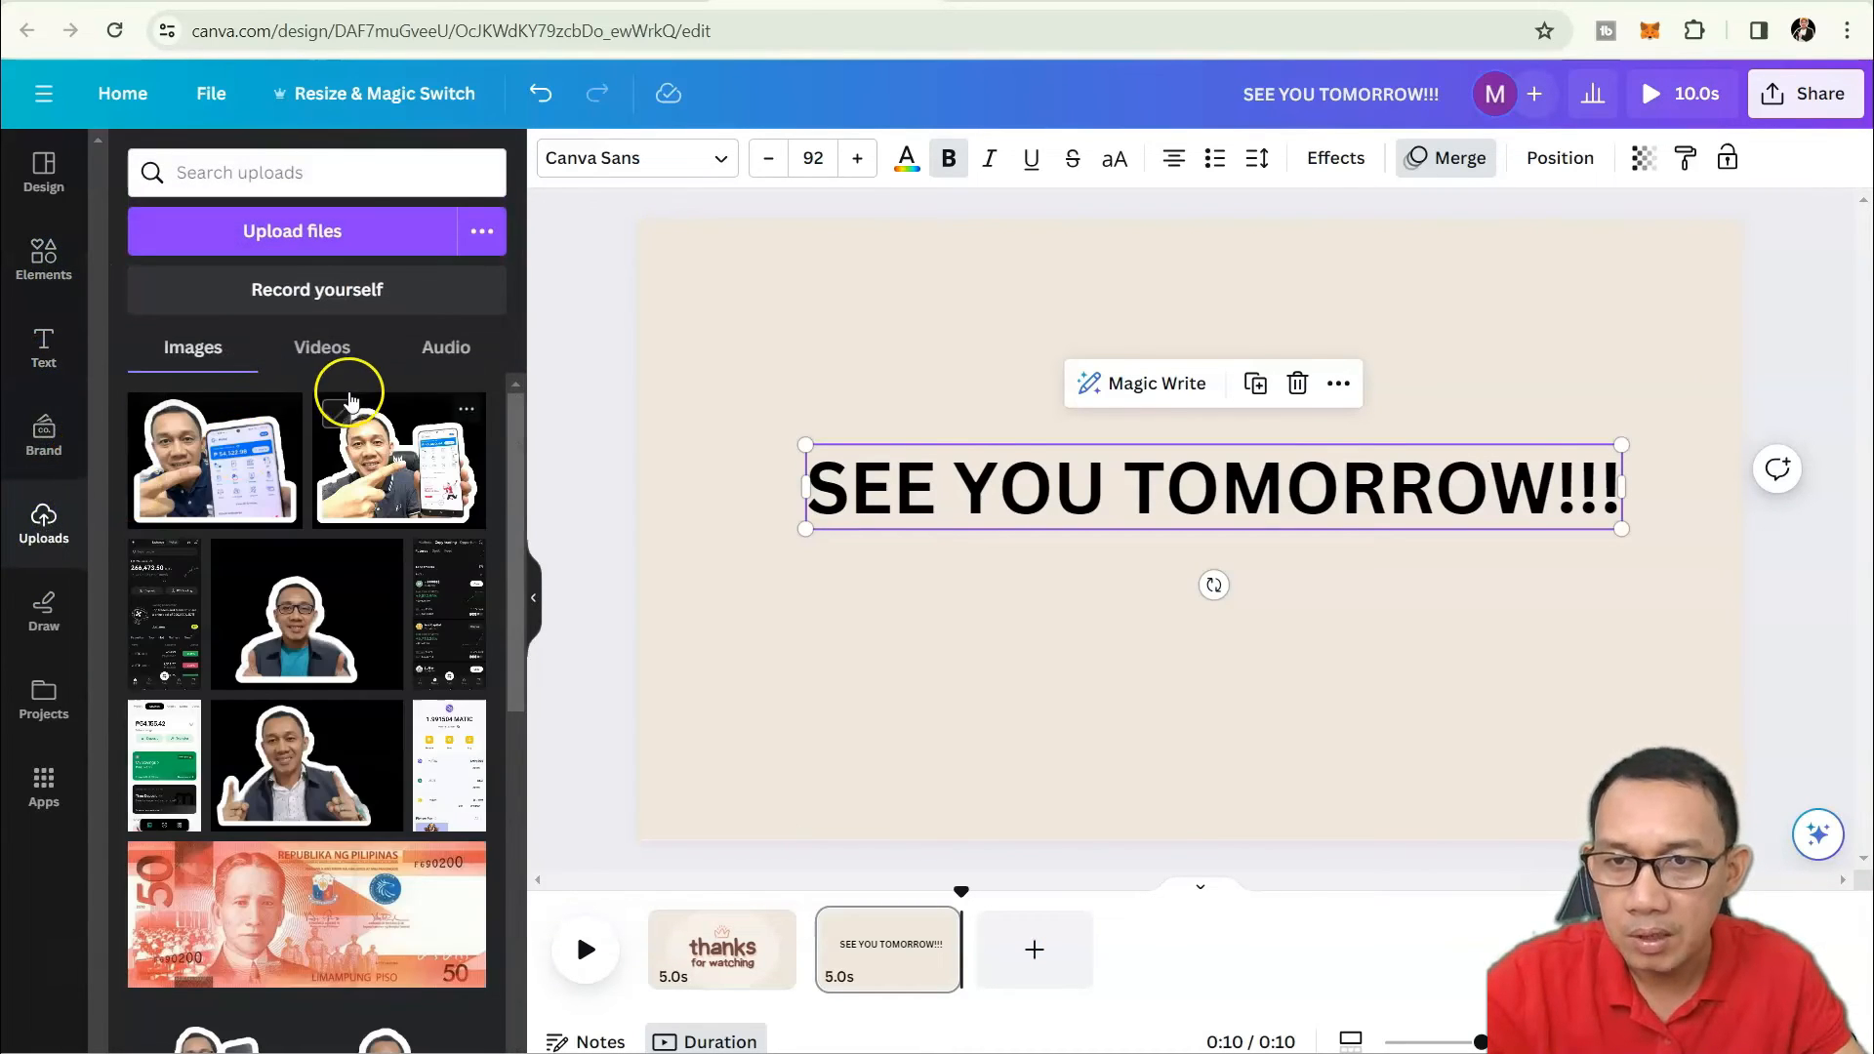
{"action": "left_click", "coordinate": [412, 364]}
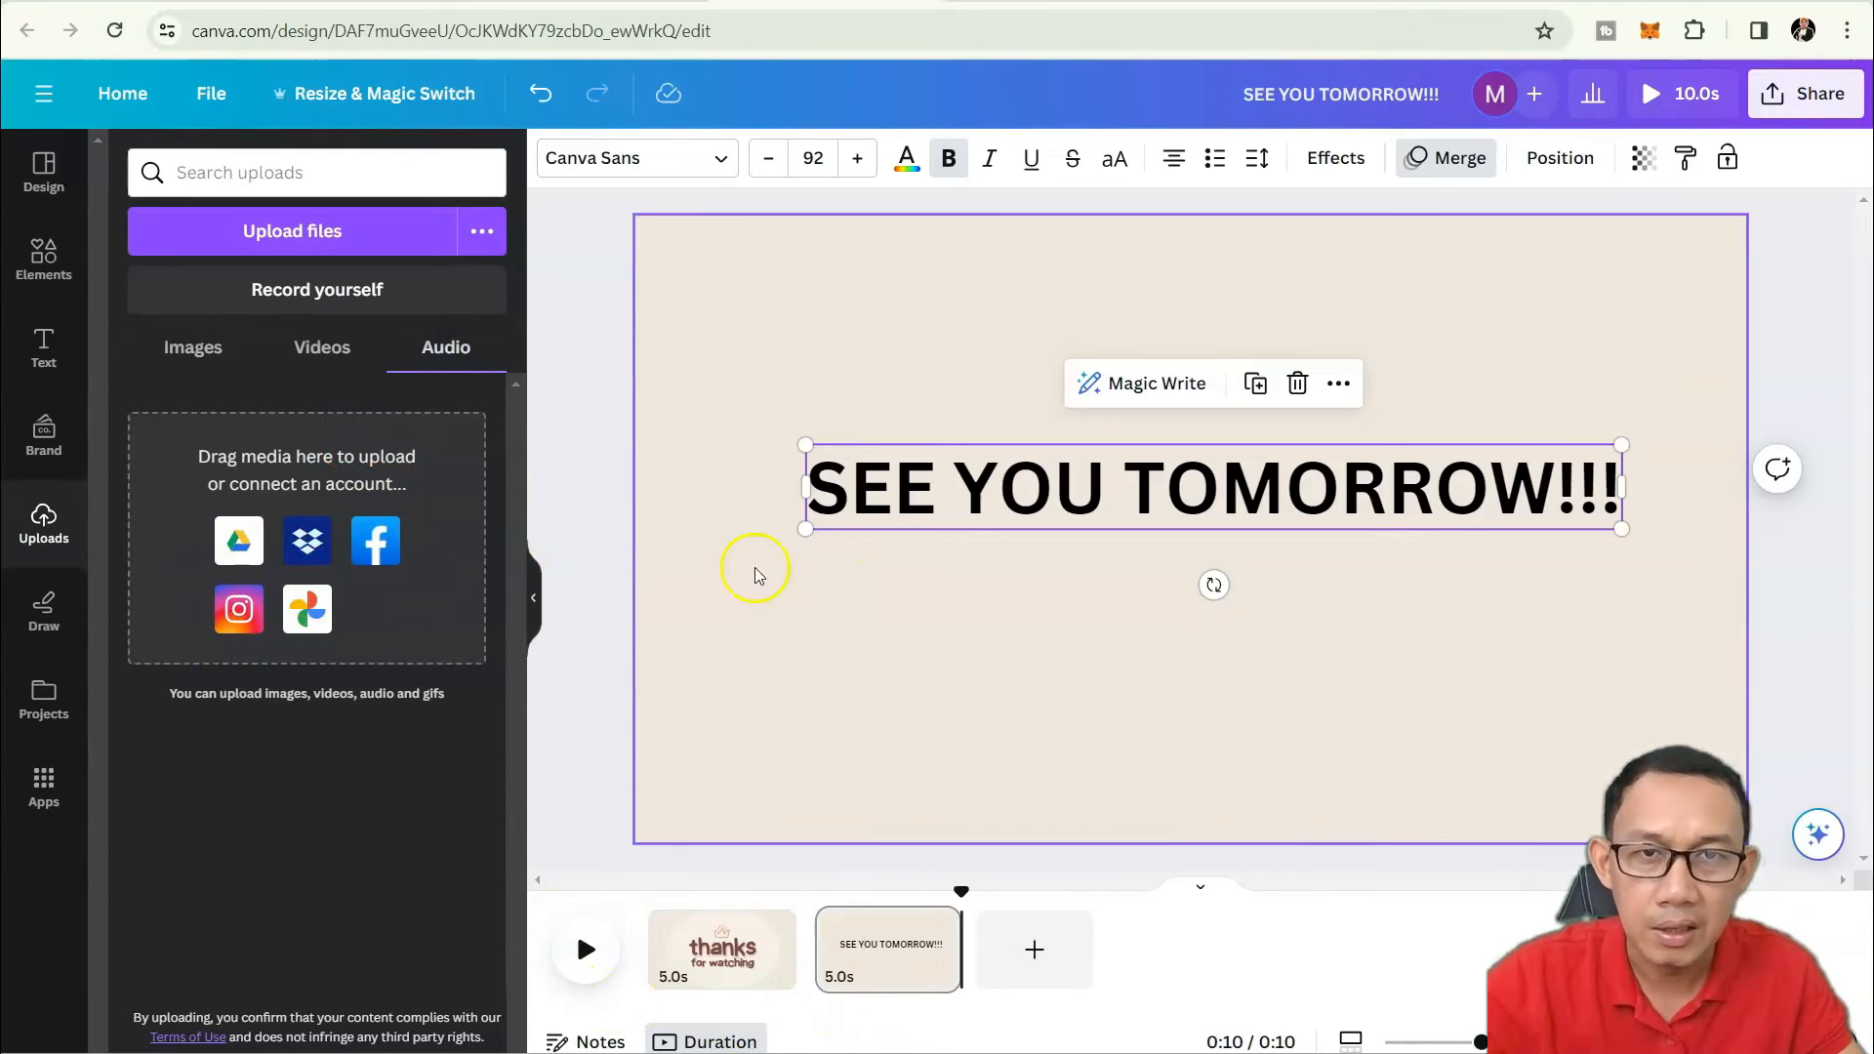
Raise the SEE YOU TOMORROW!!! heading to font size 93 and colour it purple.
{"action": "left_click", "coordinate": [648, 166]}
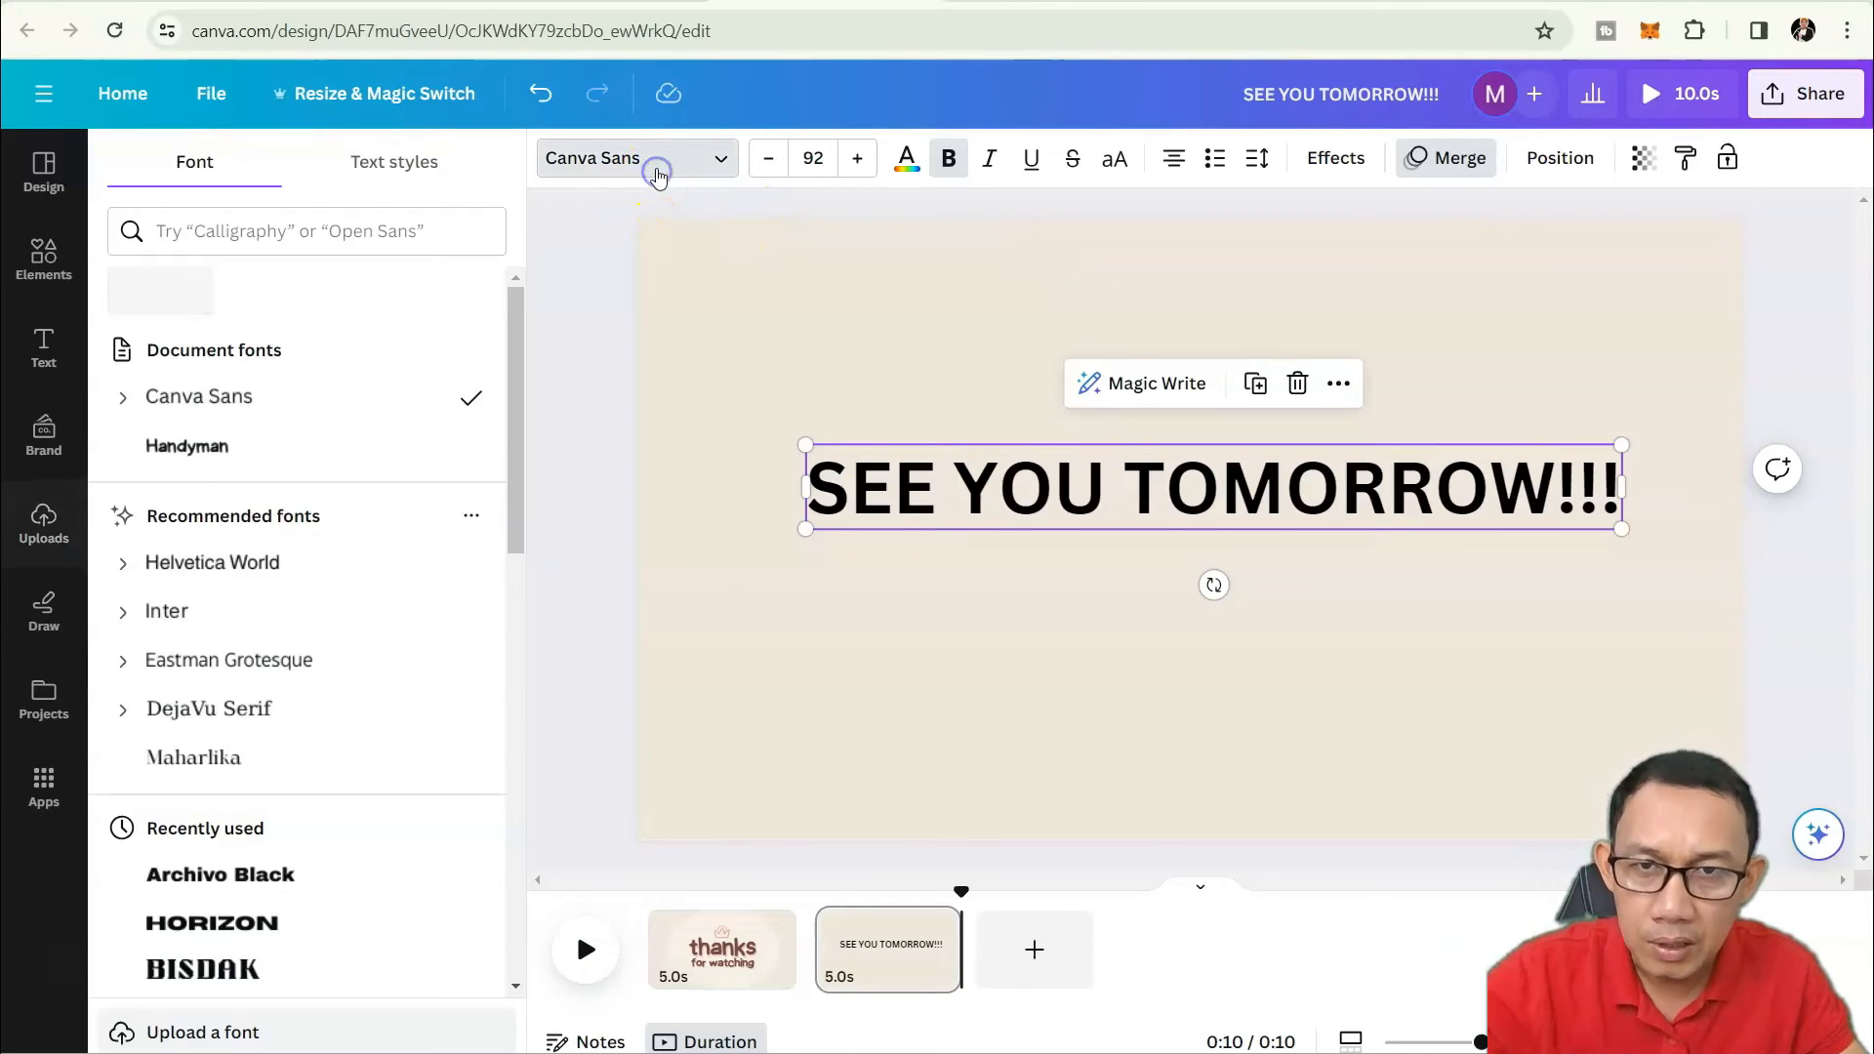
{"action": "left_click", "coordinate": [853, 158]}
{"action": "left_click", "coordinate": [904, 168]}
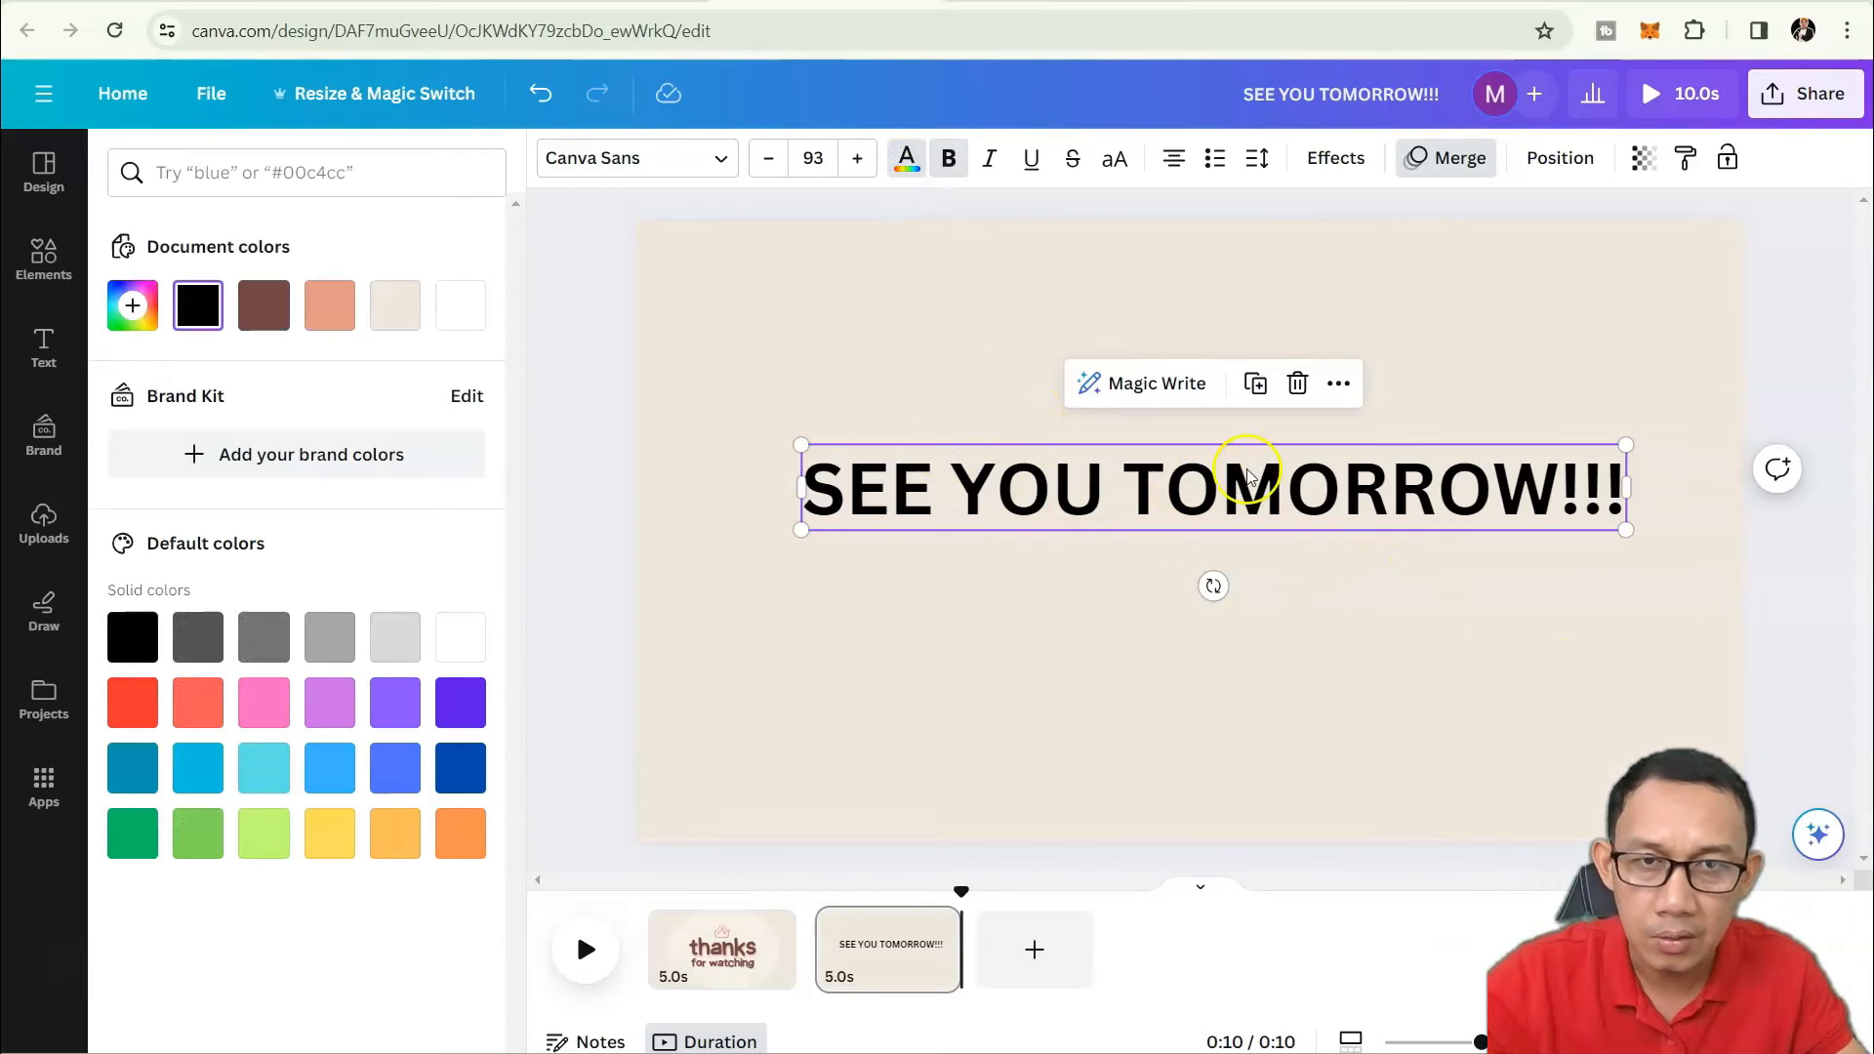
{"action": "left_click", "coordinate": [907, 181]}
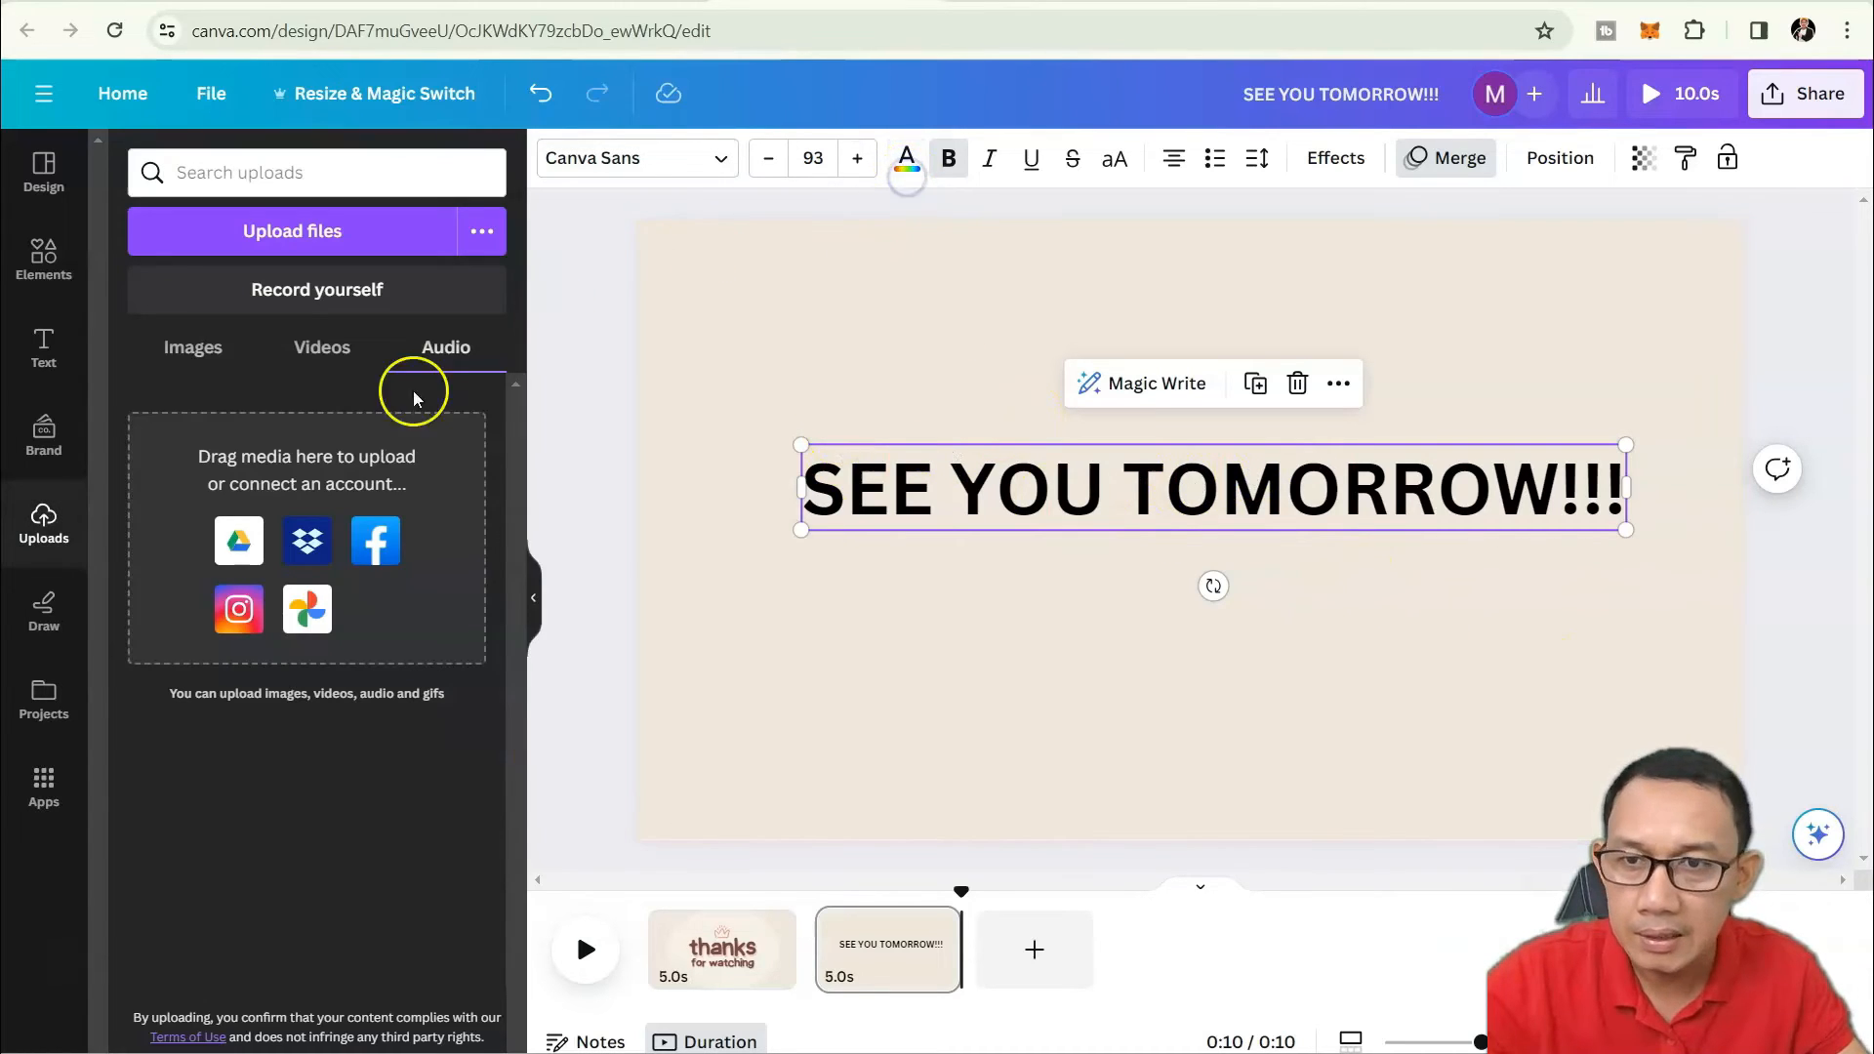
{"action": "left_click", "coordinate": [907, 182]}
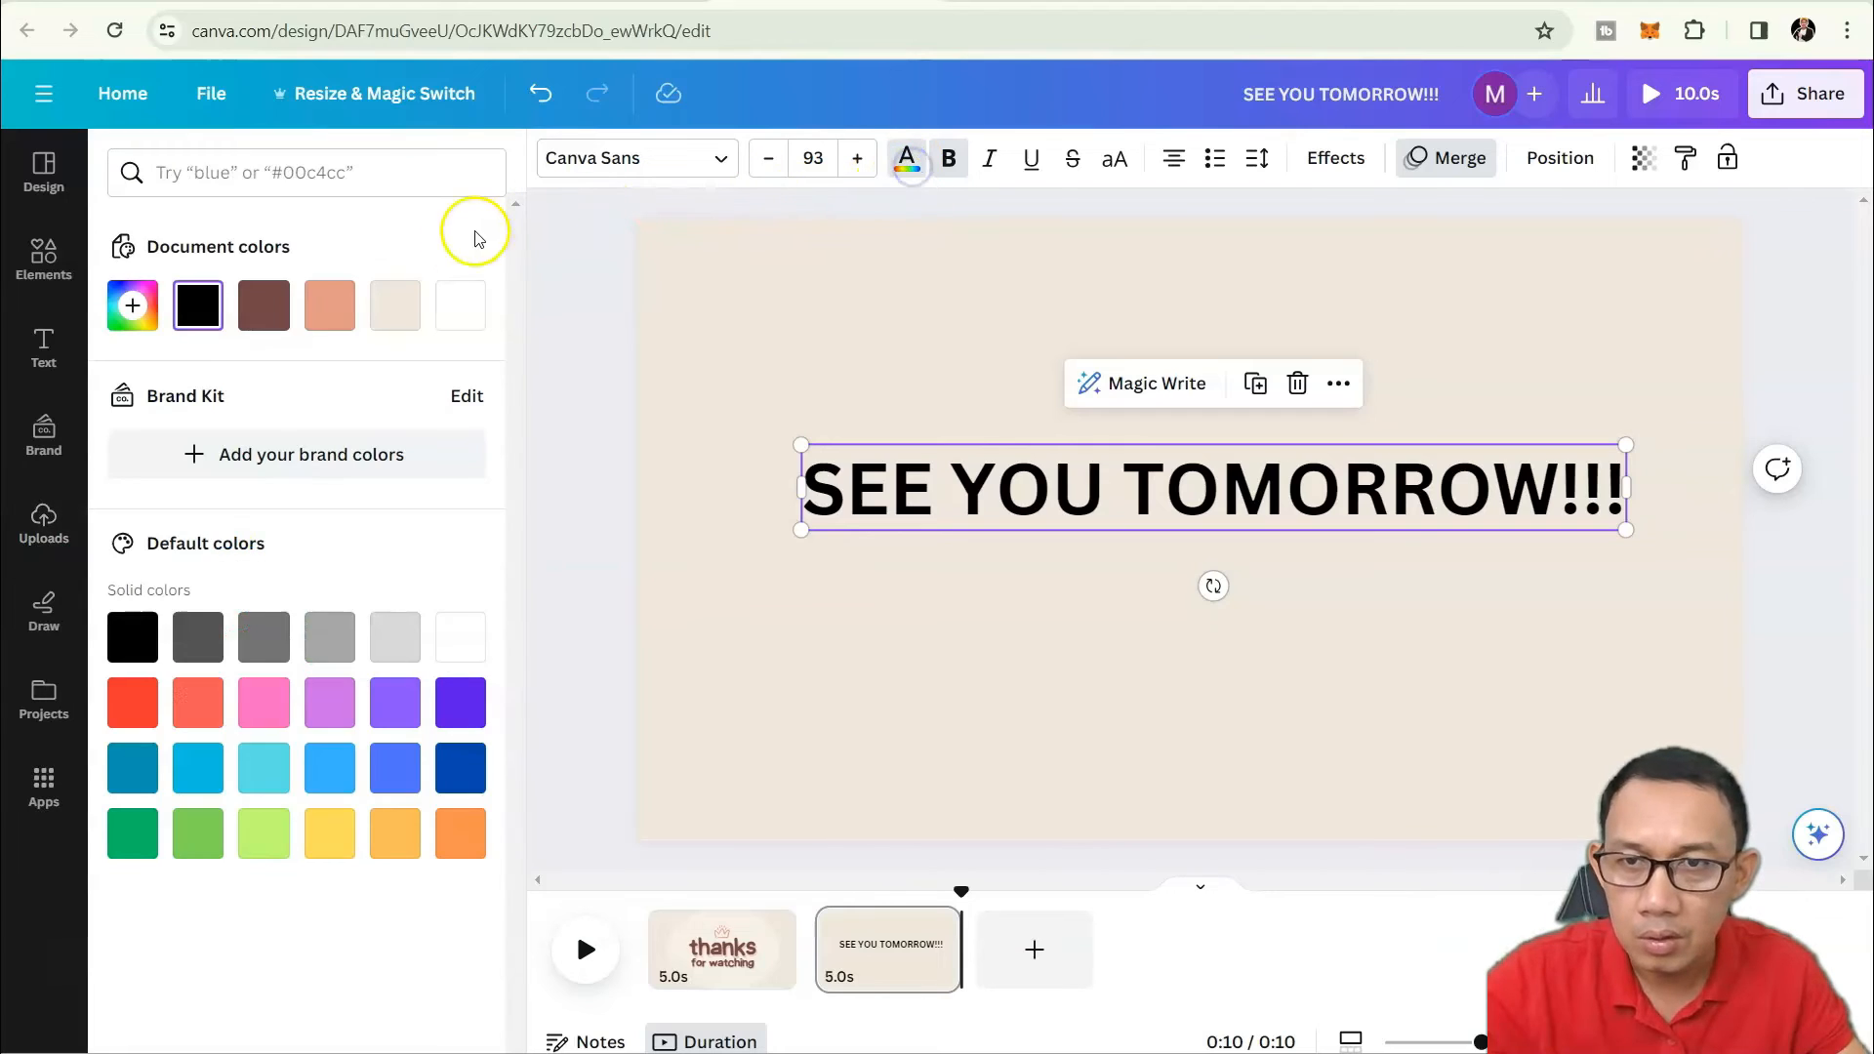
{"action": "left_click", "coordinate": [380, 691]}
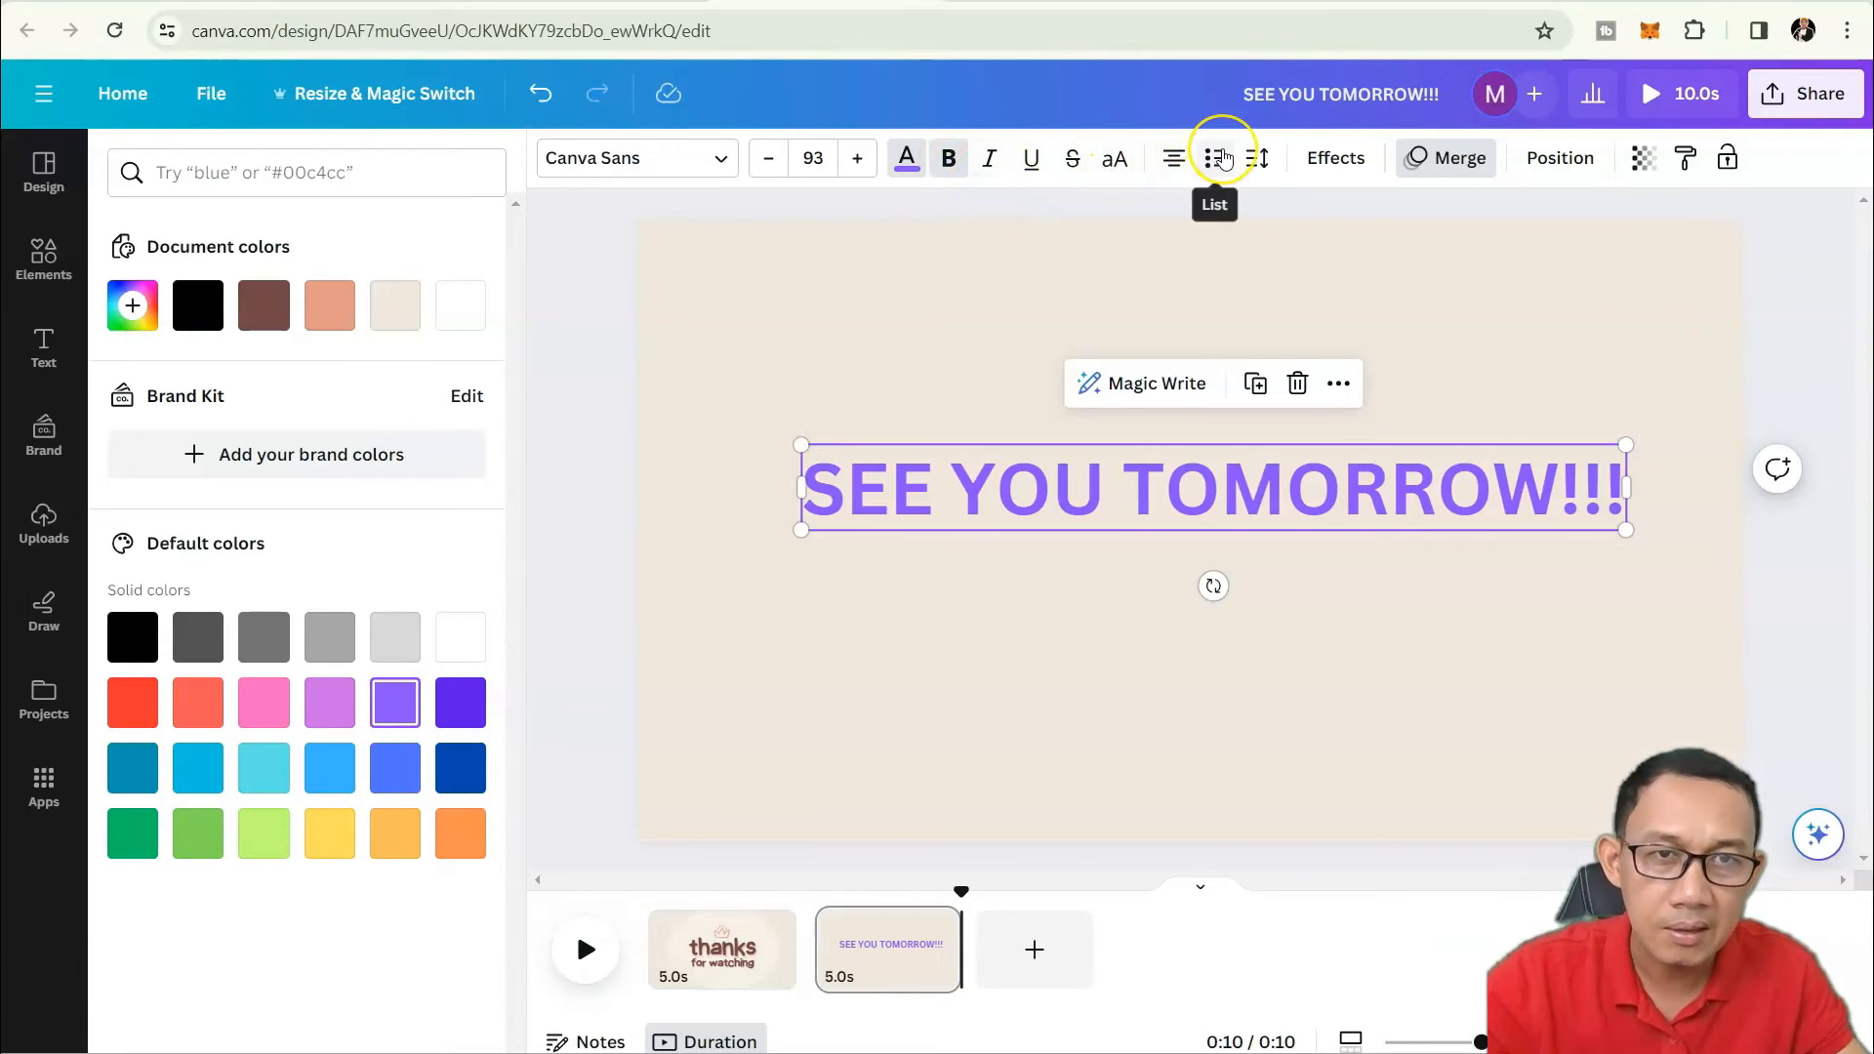
Try an Outline text effect on the heading with thickness 113.
{"action": "left_click", "coordinate": [1346, 159]}
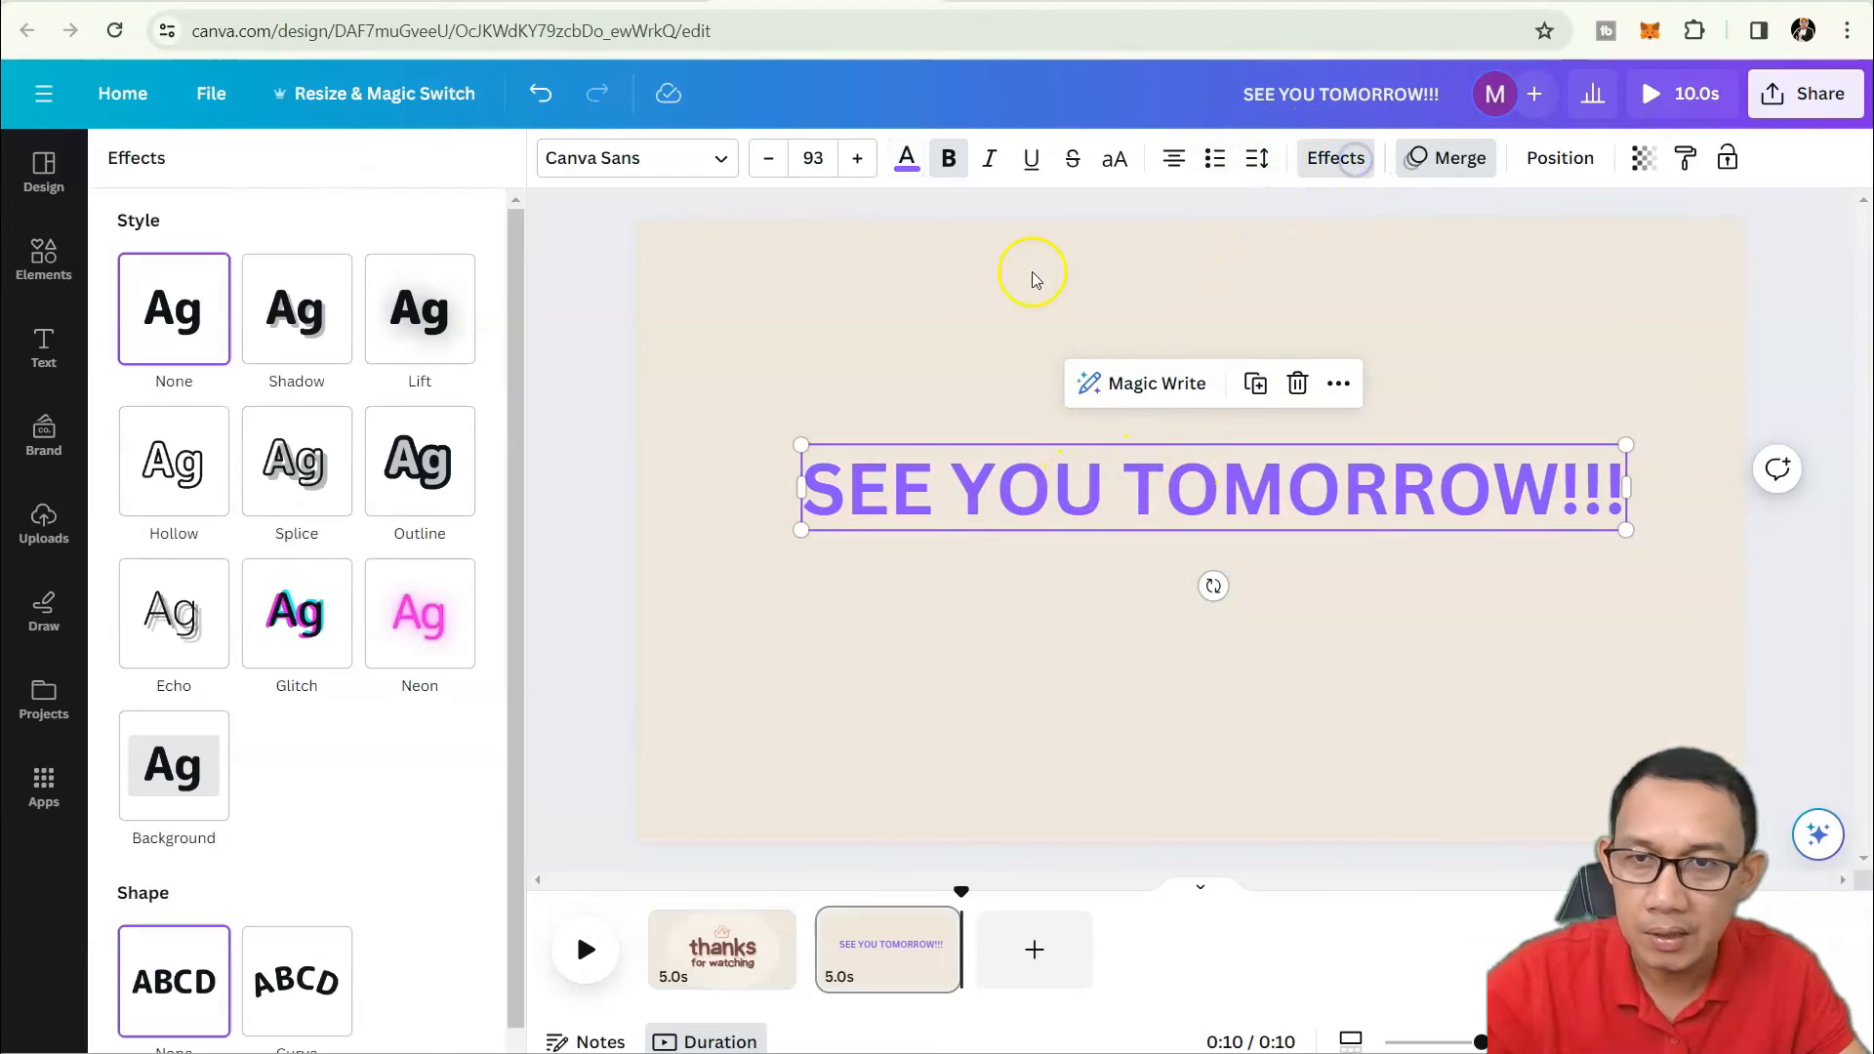
{"action": "left_click", "coordinate": [427, 498]}
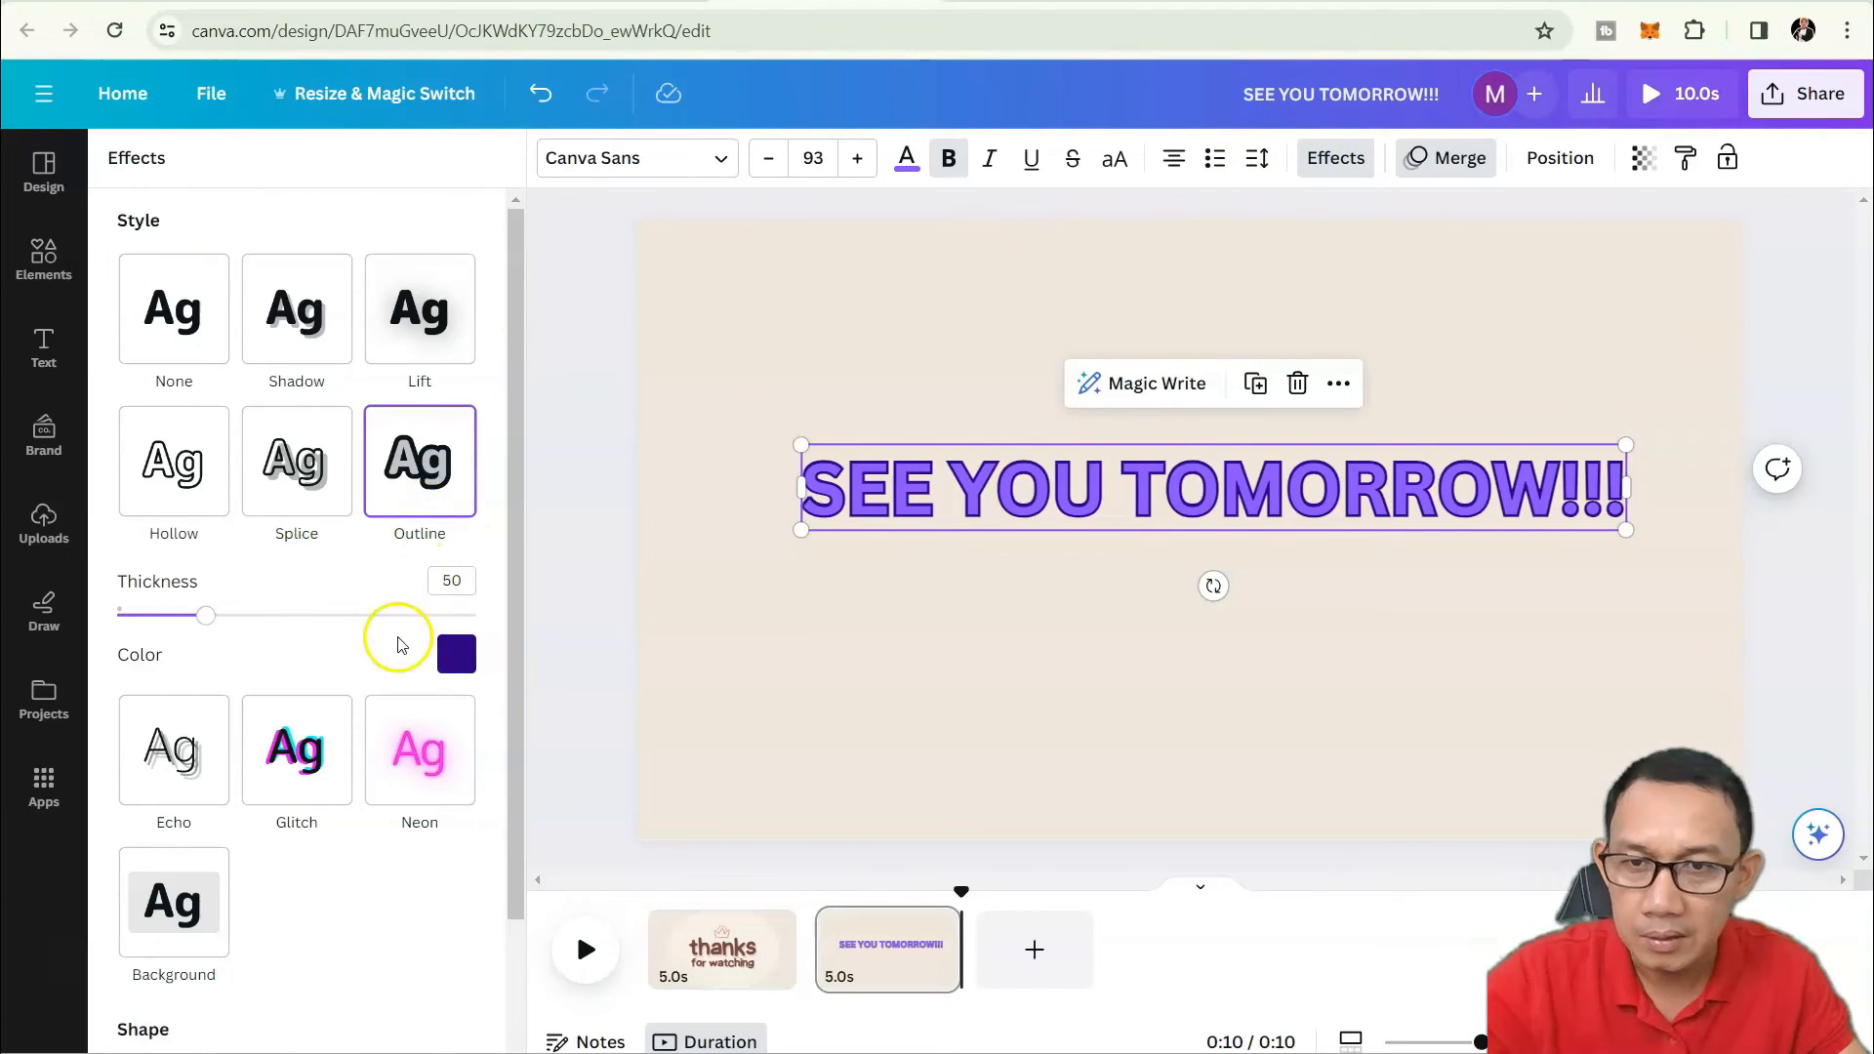
{"action": "left_click_drag", "start_coordinate": [205, 615], "coordinate": [319, 615]}
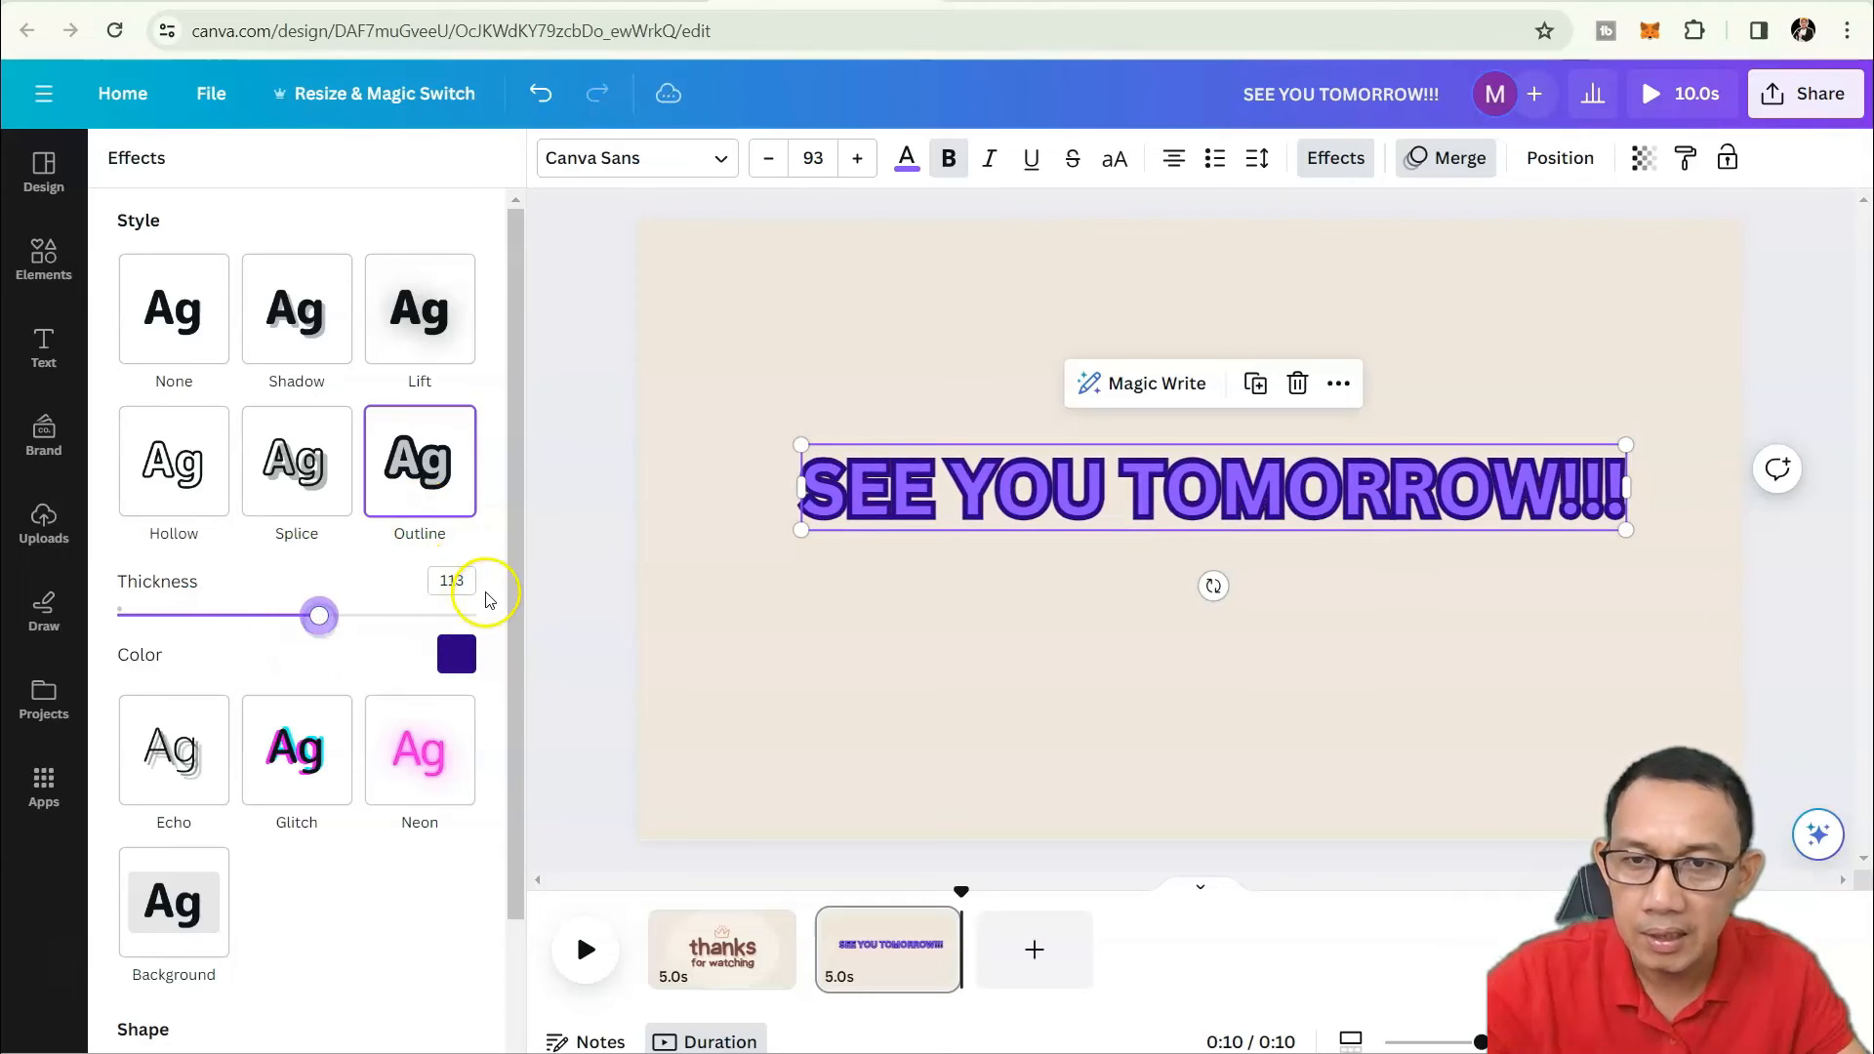
Switch the heading to a Background effect coloured black, then deselect to check it.
{"action": "scroll", "coordinate": [488, 600], "scroll_direction": "down", "scroll_amount": 2}
{"action": "left_click", "coordinate": [176, 752]}
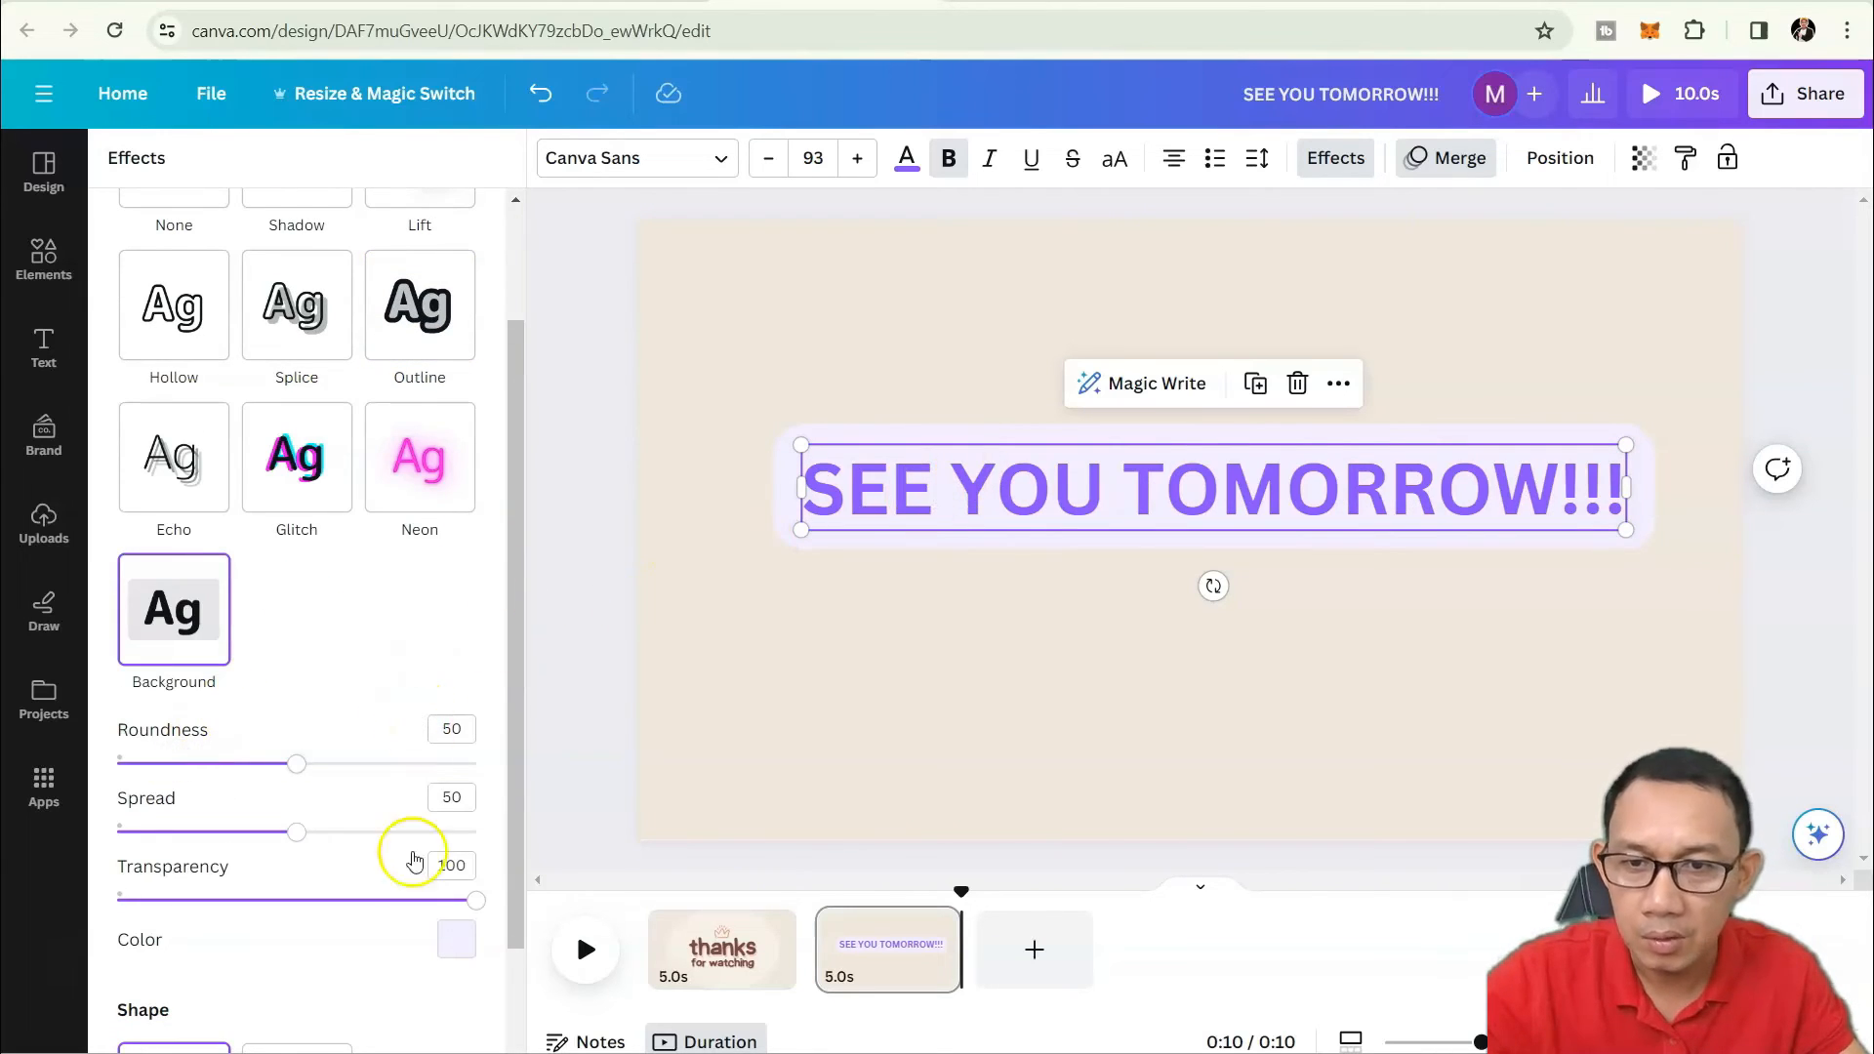
{"action": "left_click", "coordinate": [456, 937]}
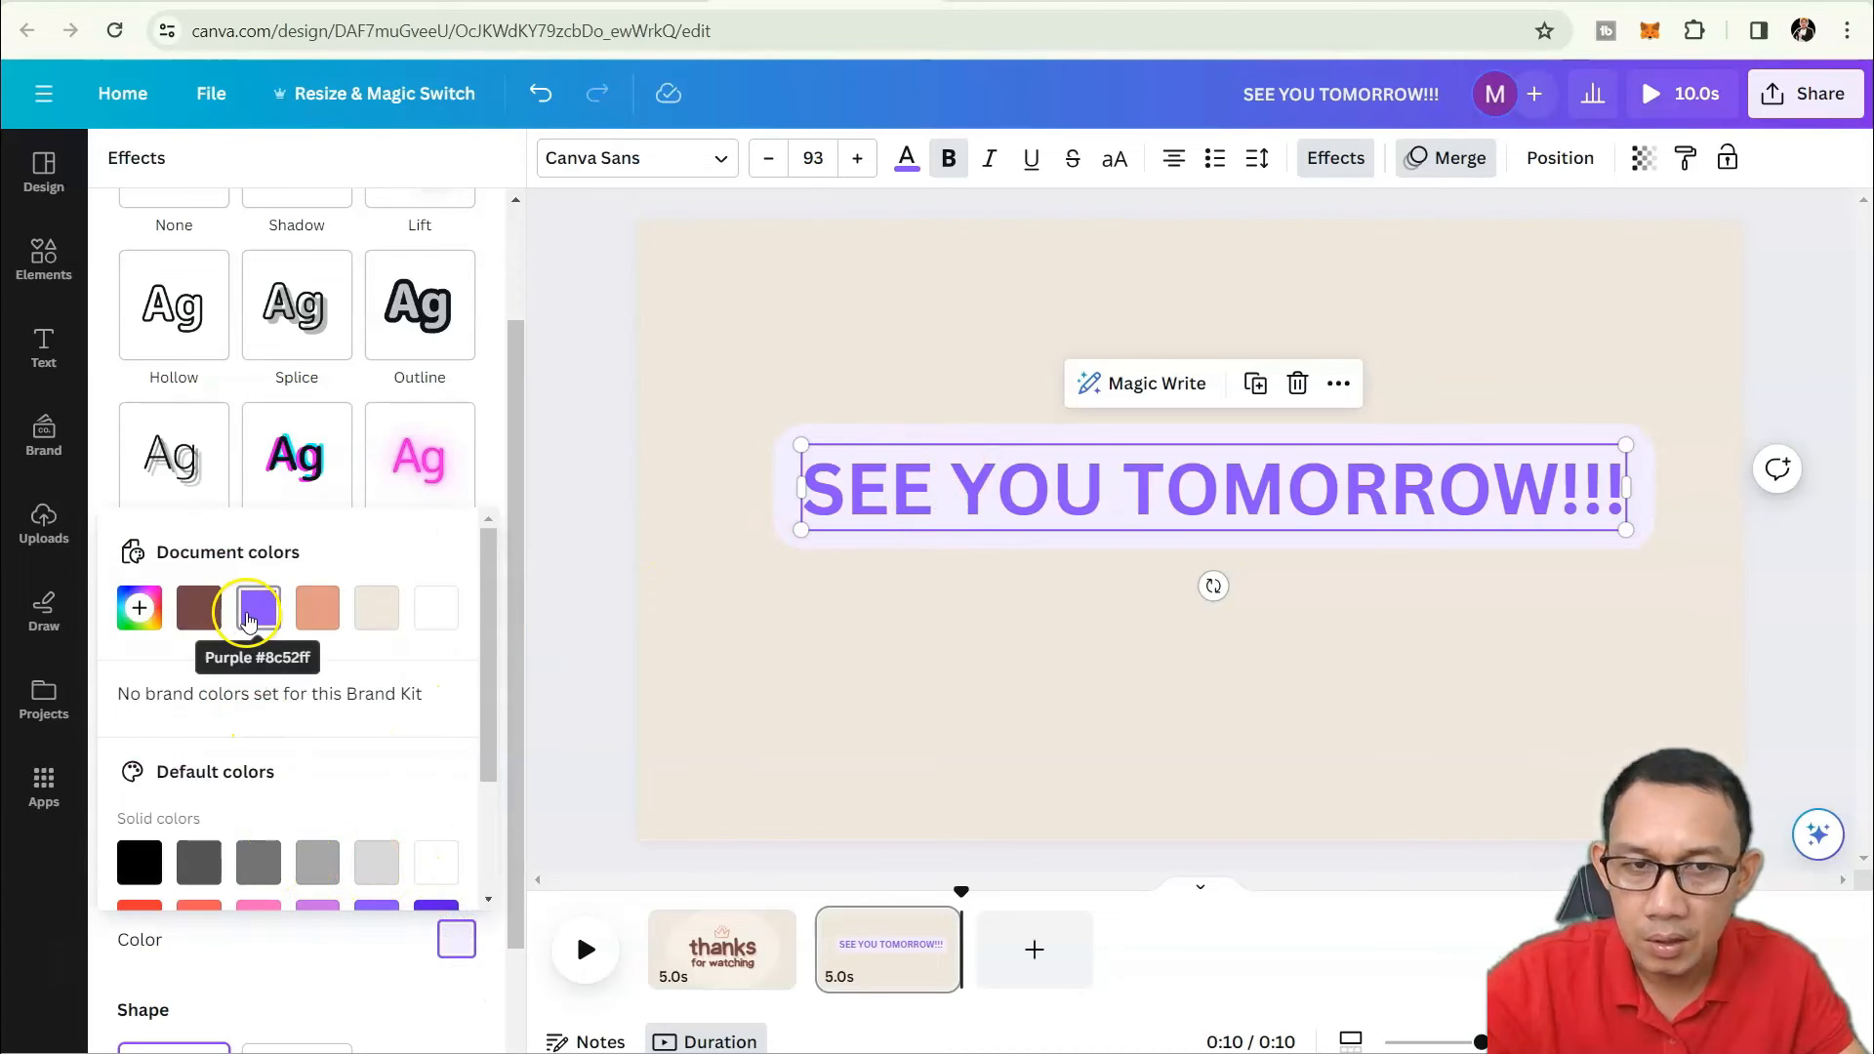
{"action": "left_click", "coordinate": [142, 851]}
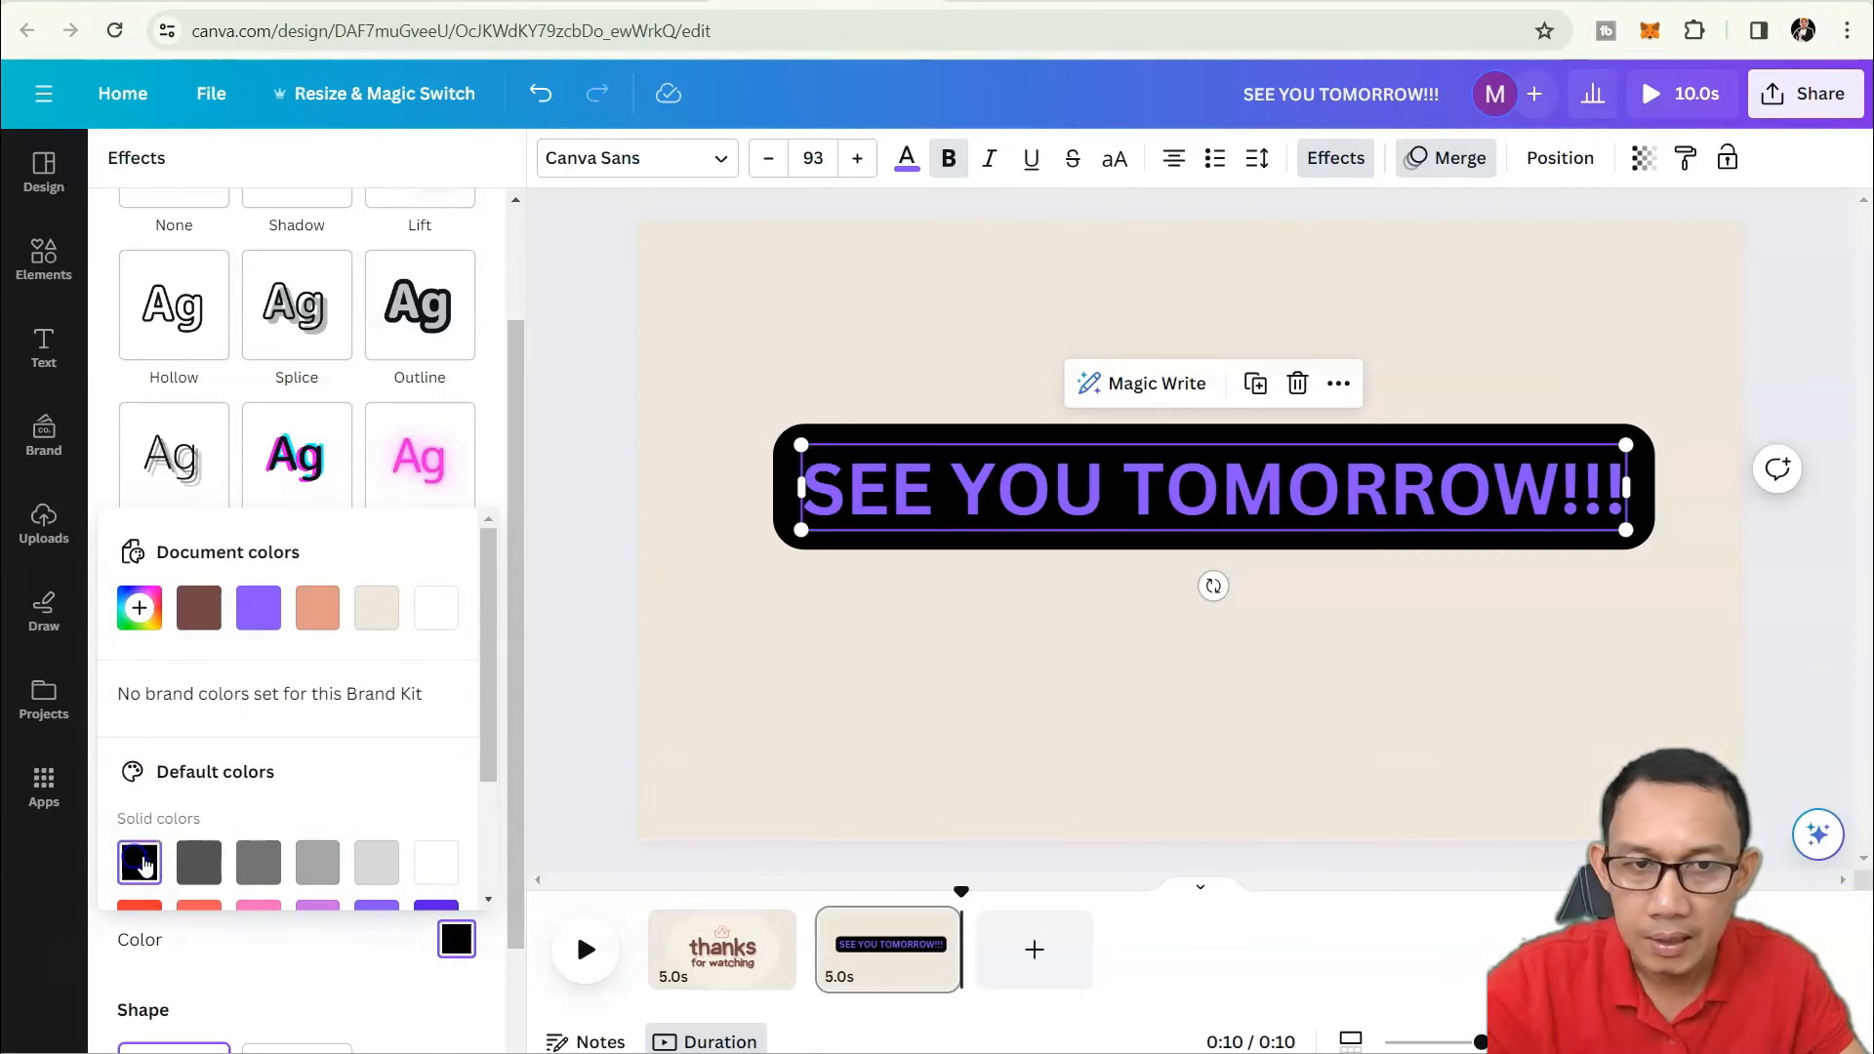
{"action": "left_click", "coordinate": [1257, 591]}
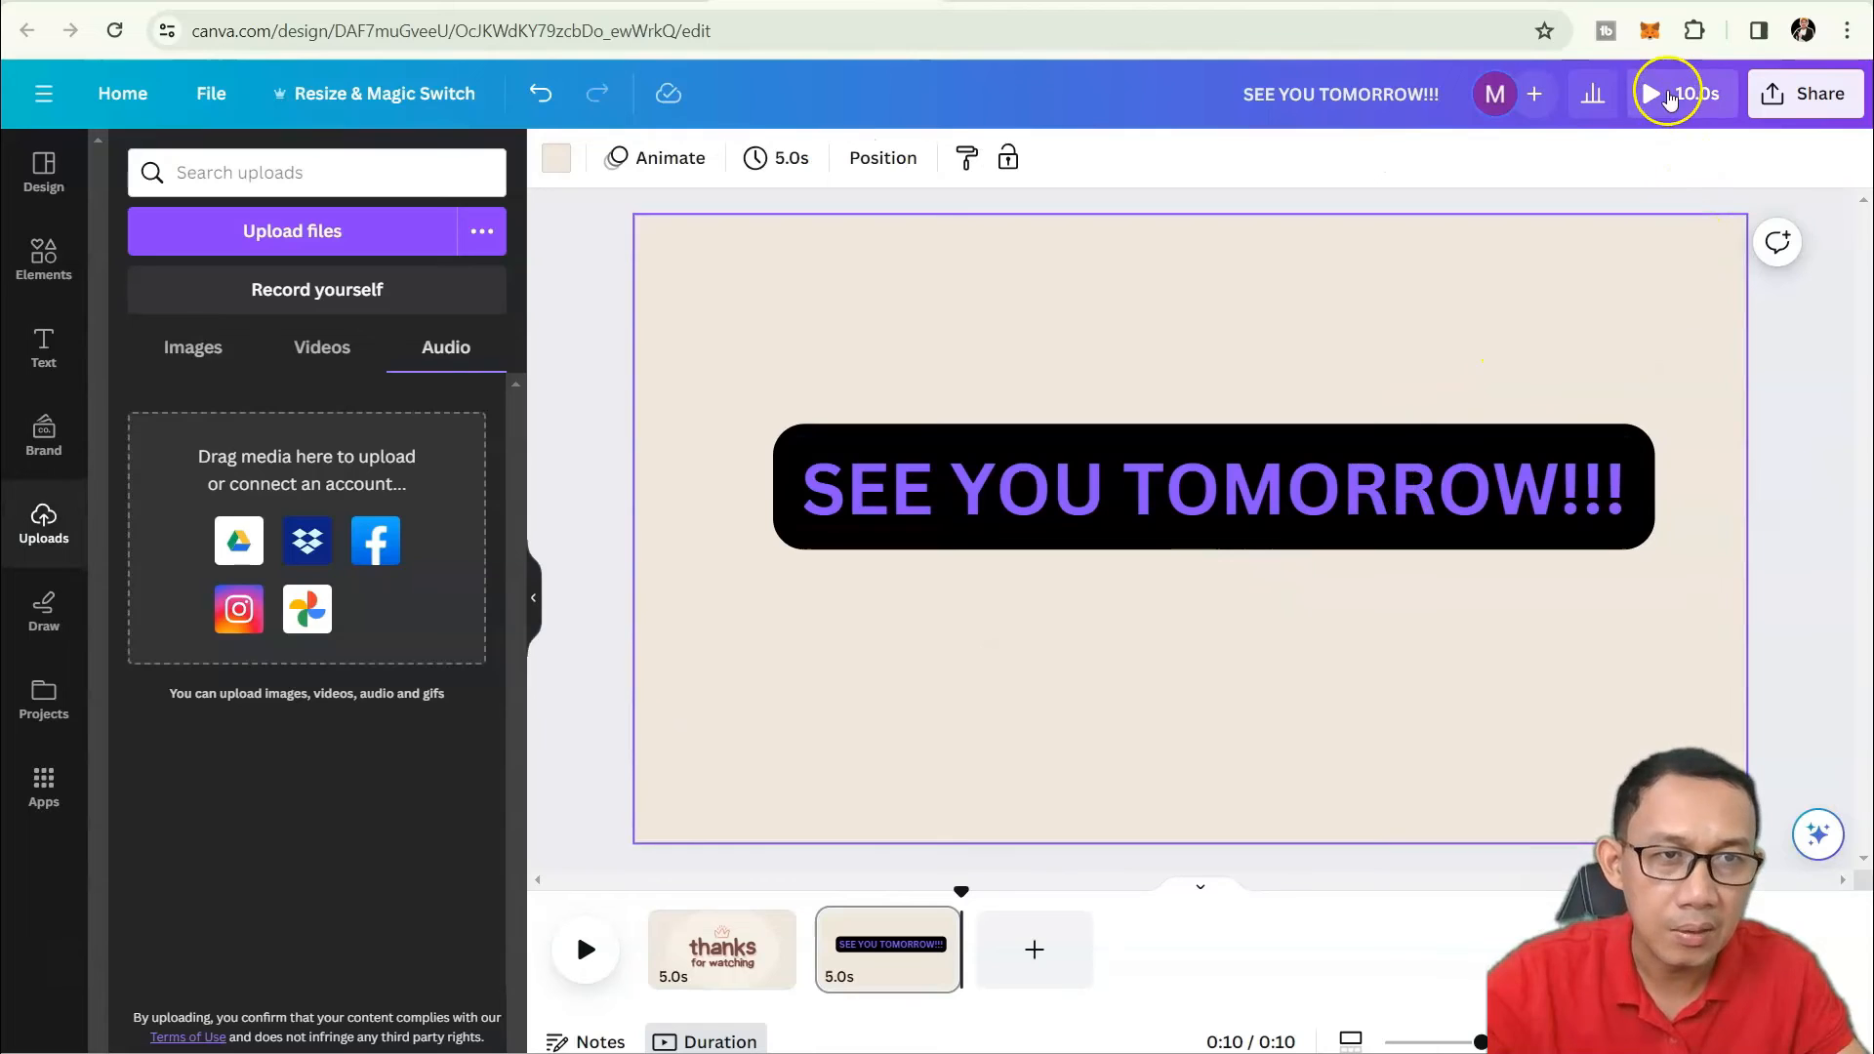
{"action": "left_click", "coordinate": [1660, 93]}
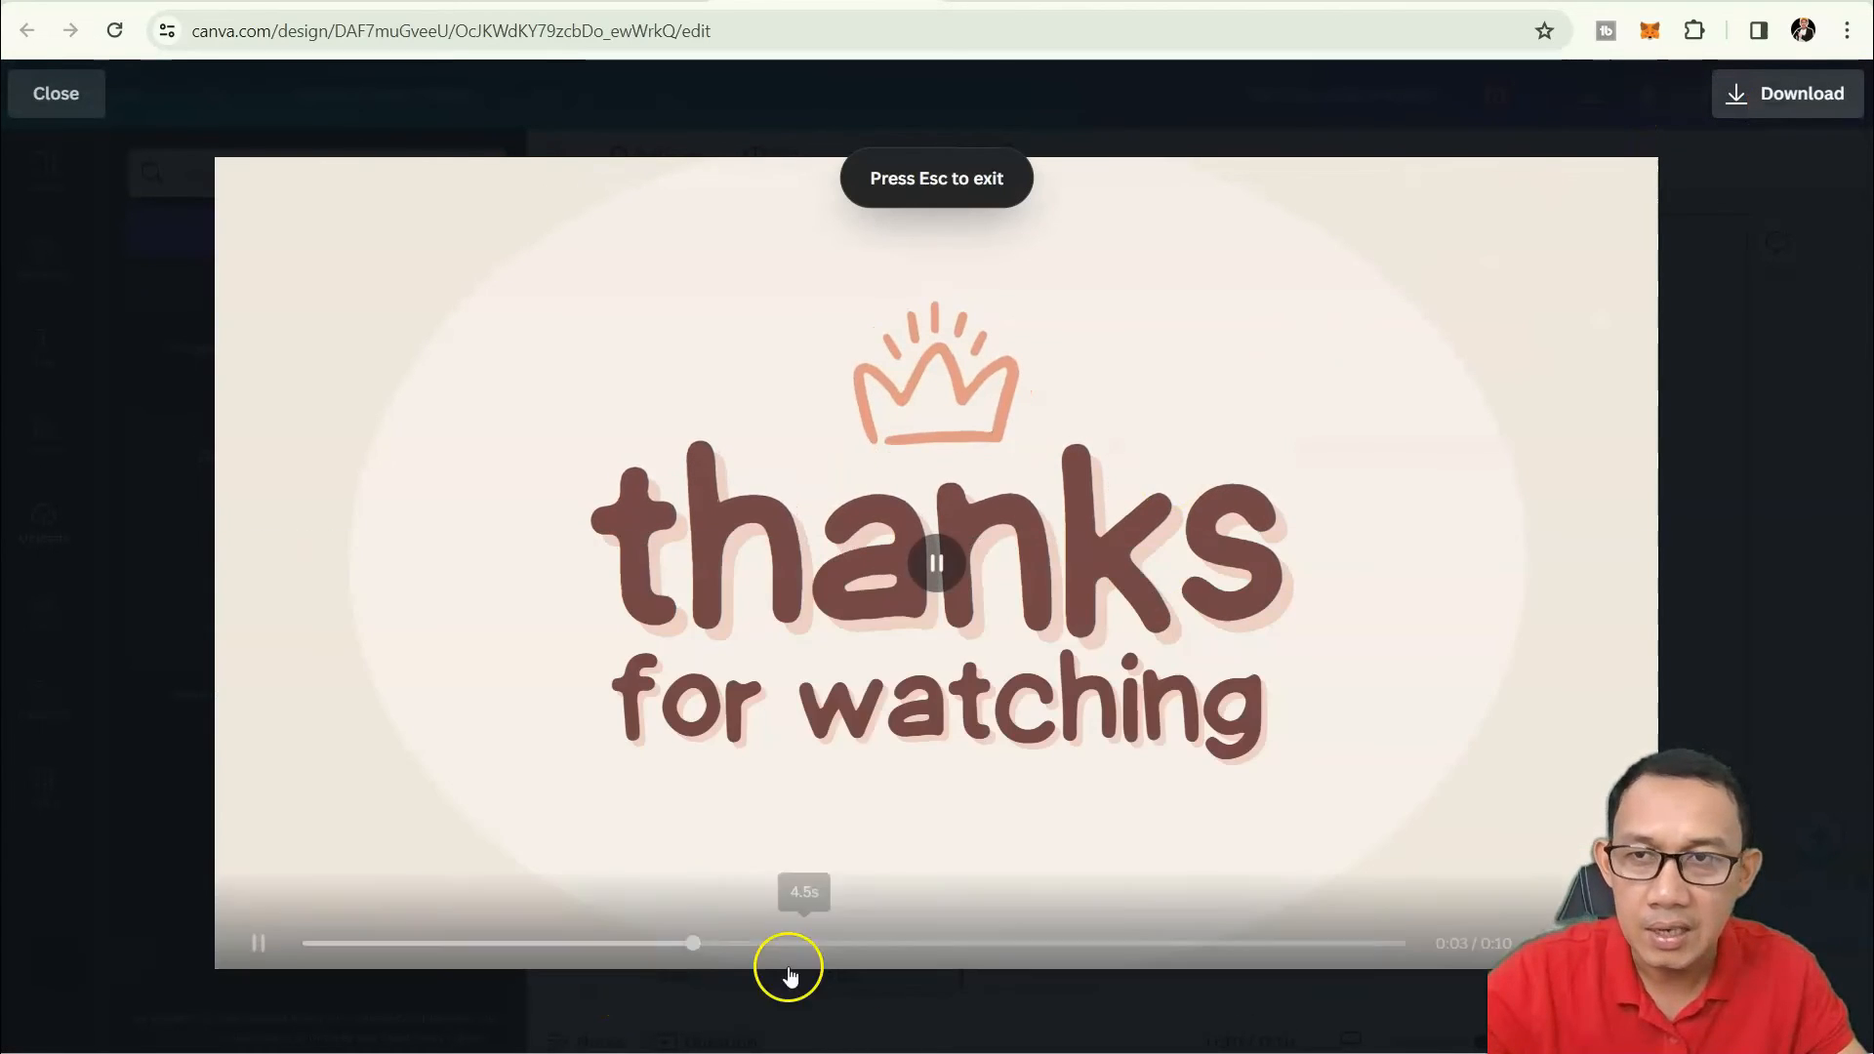
{"action": "left_click", "coordinate": [76, 115]}
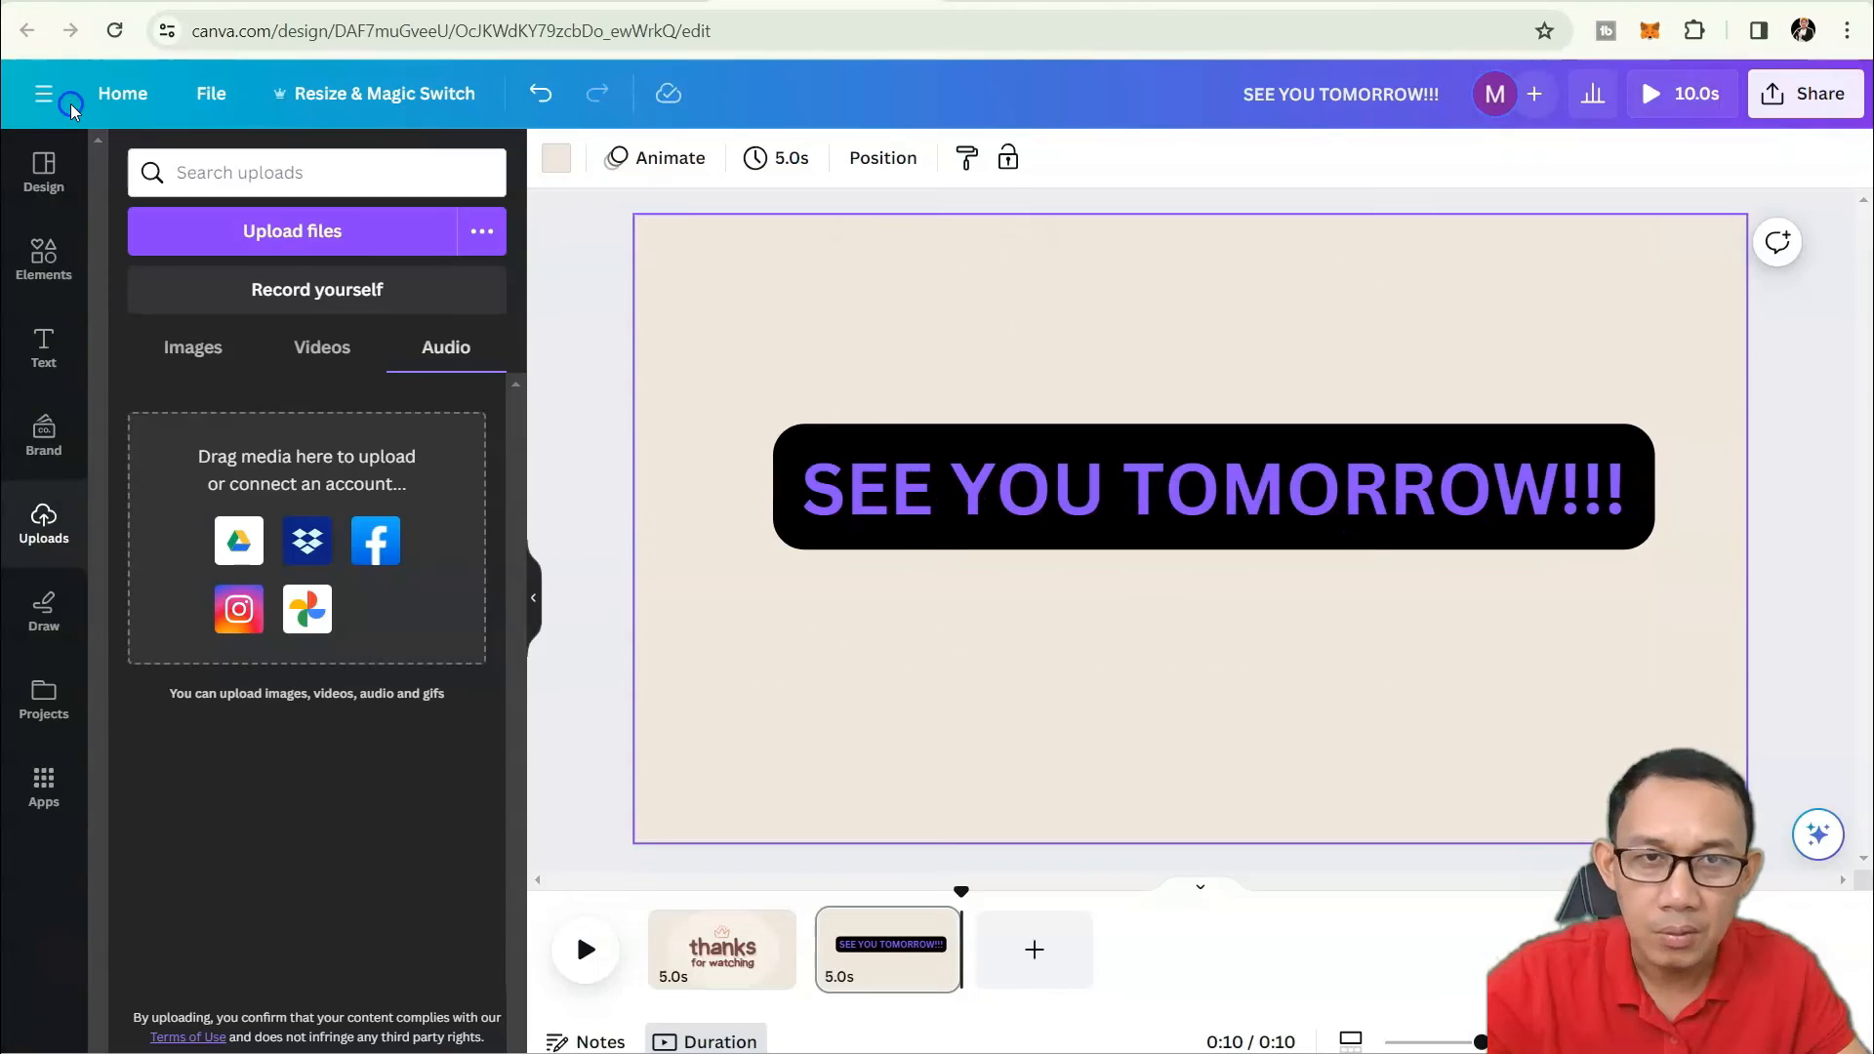
Review the MP4 Download settings from Share, close them, and reopen the Share panel.
{"action": "left_click", "coordinate": [1816, 109]}
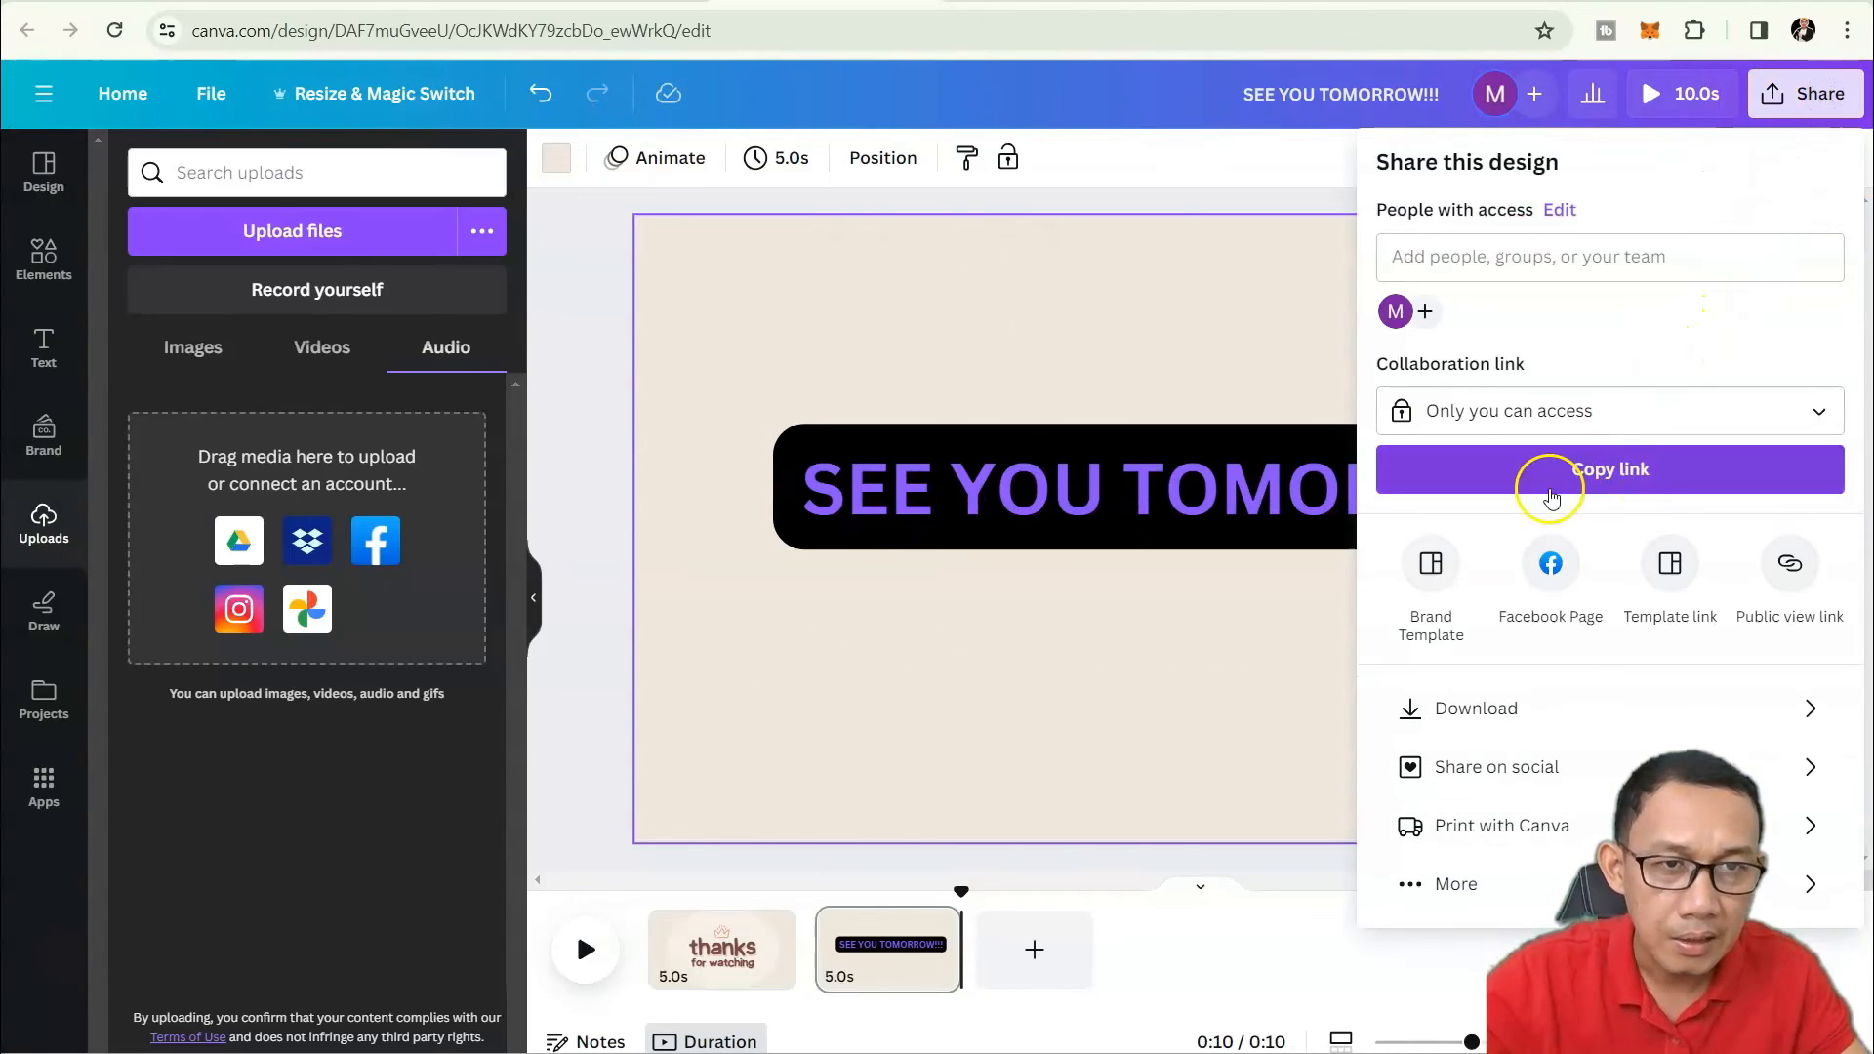
{"action": "left_click", "coordinate": [1562, 713]}
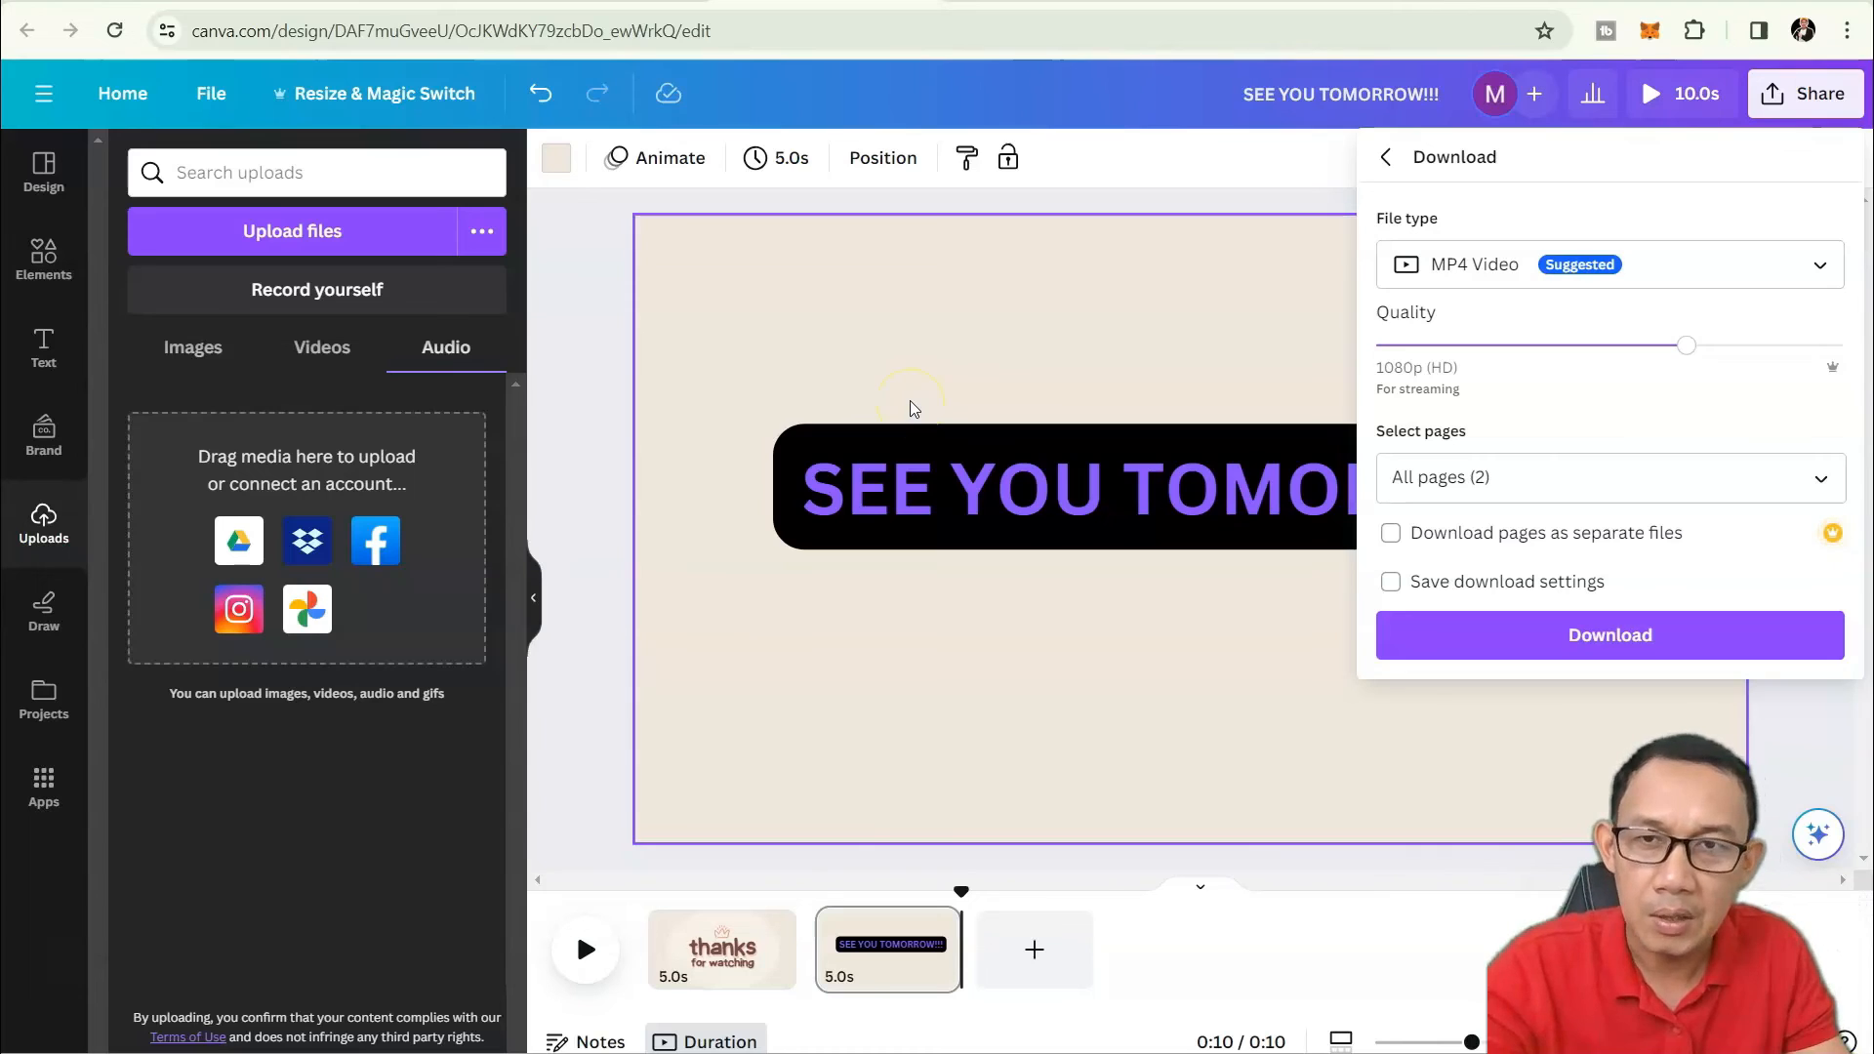
{"action": "left_click", "coordinate": [554, 294]}
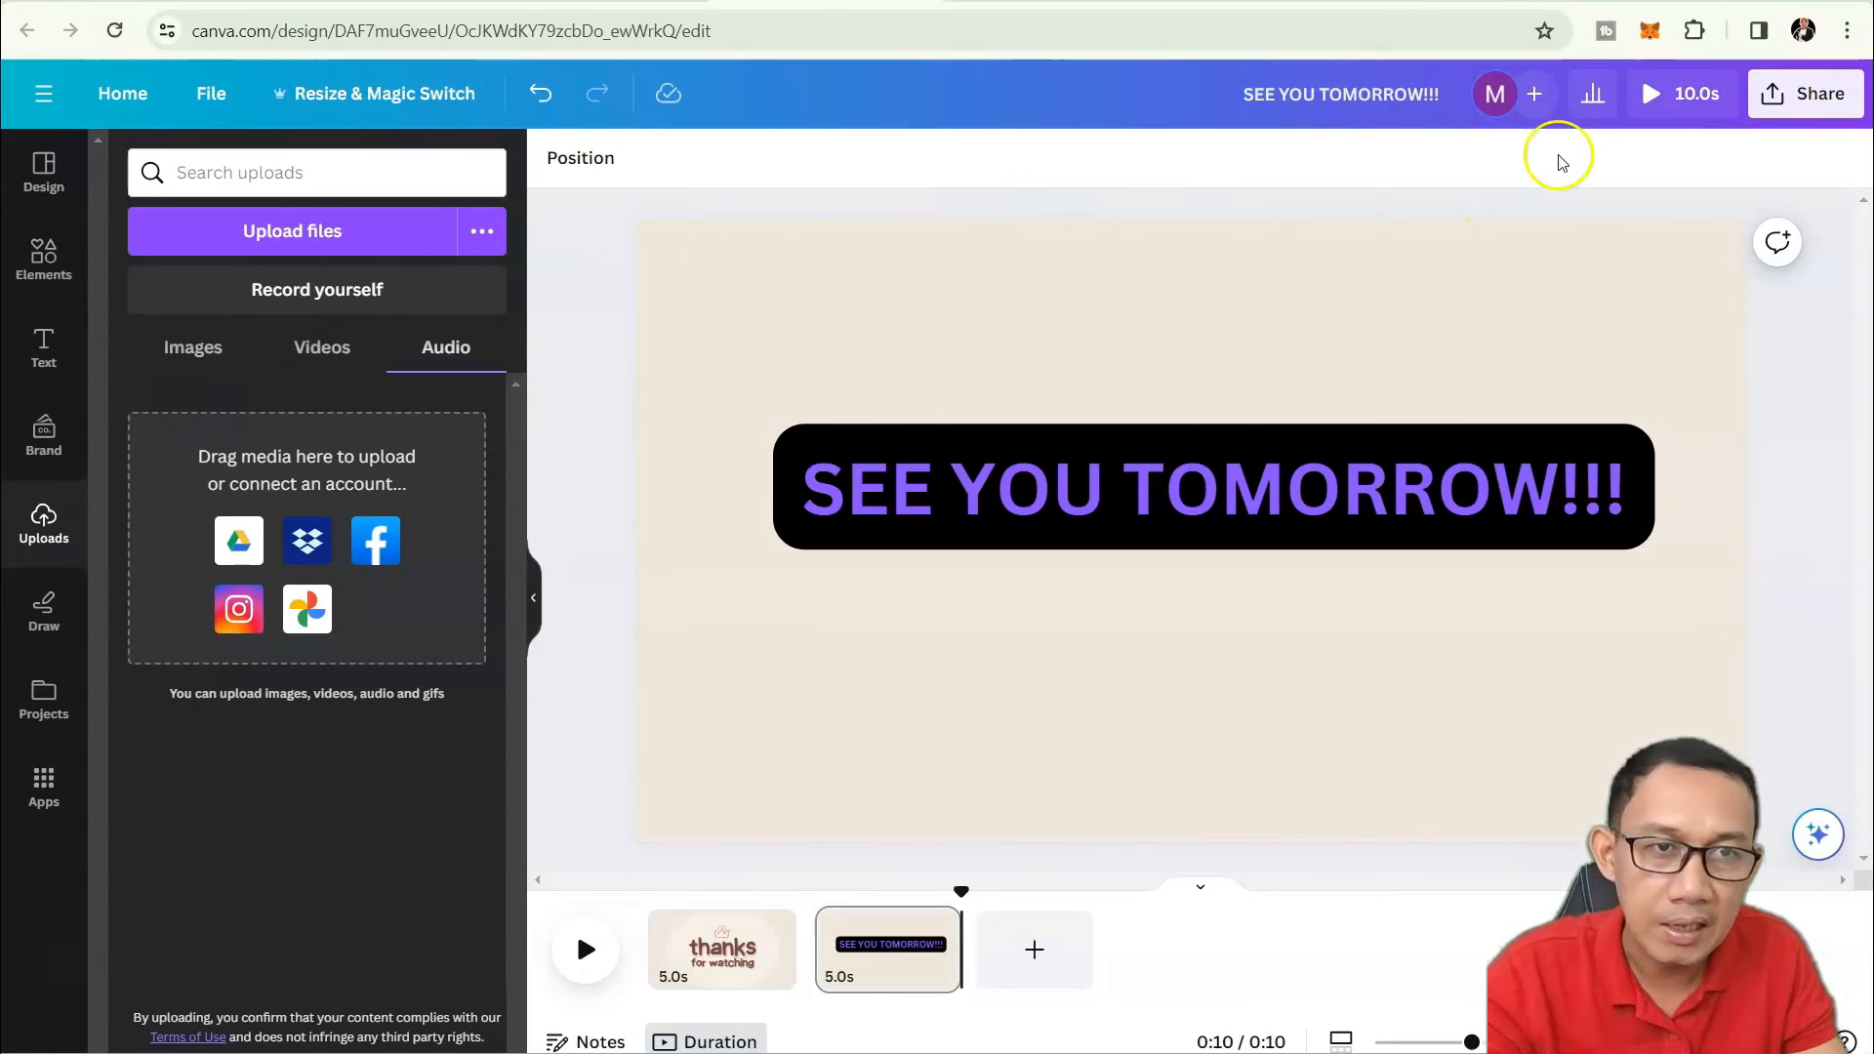
{"action": "left_click", "coordinate": [1821, 105]}
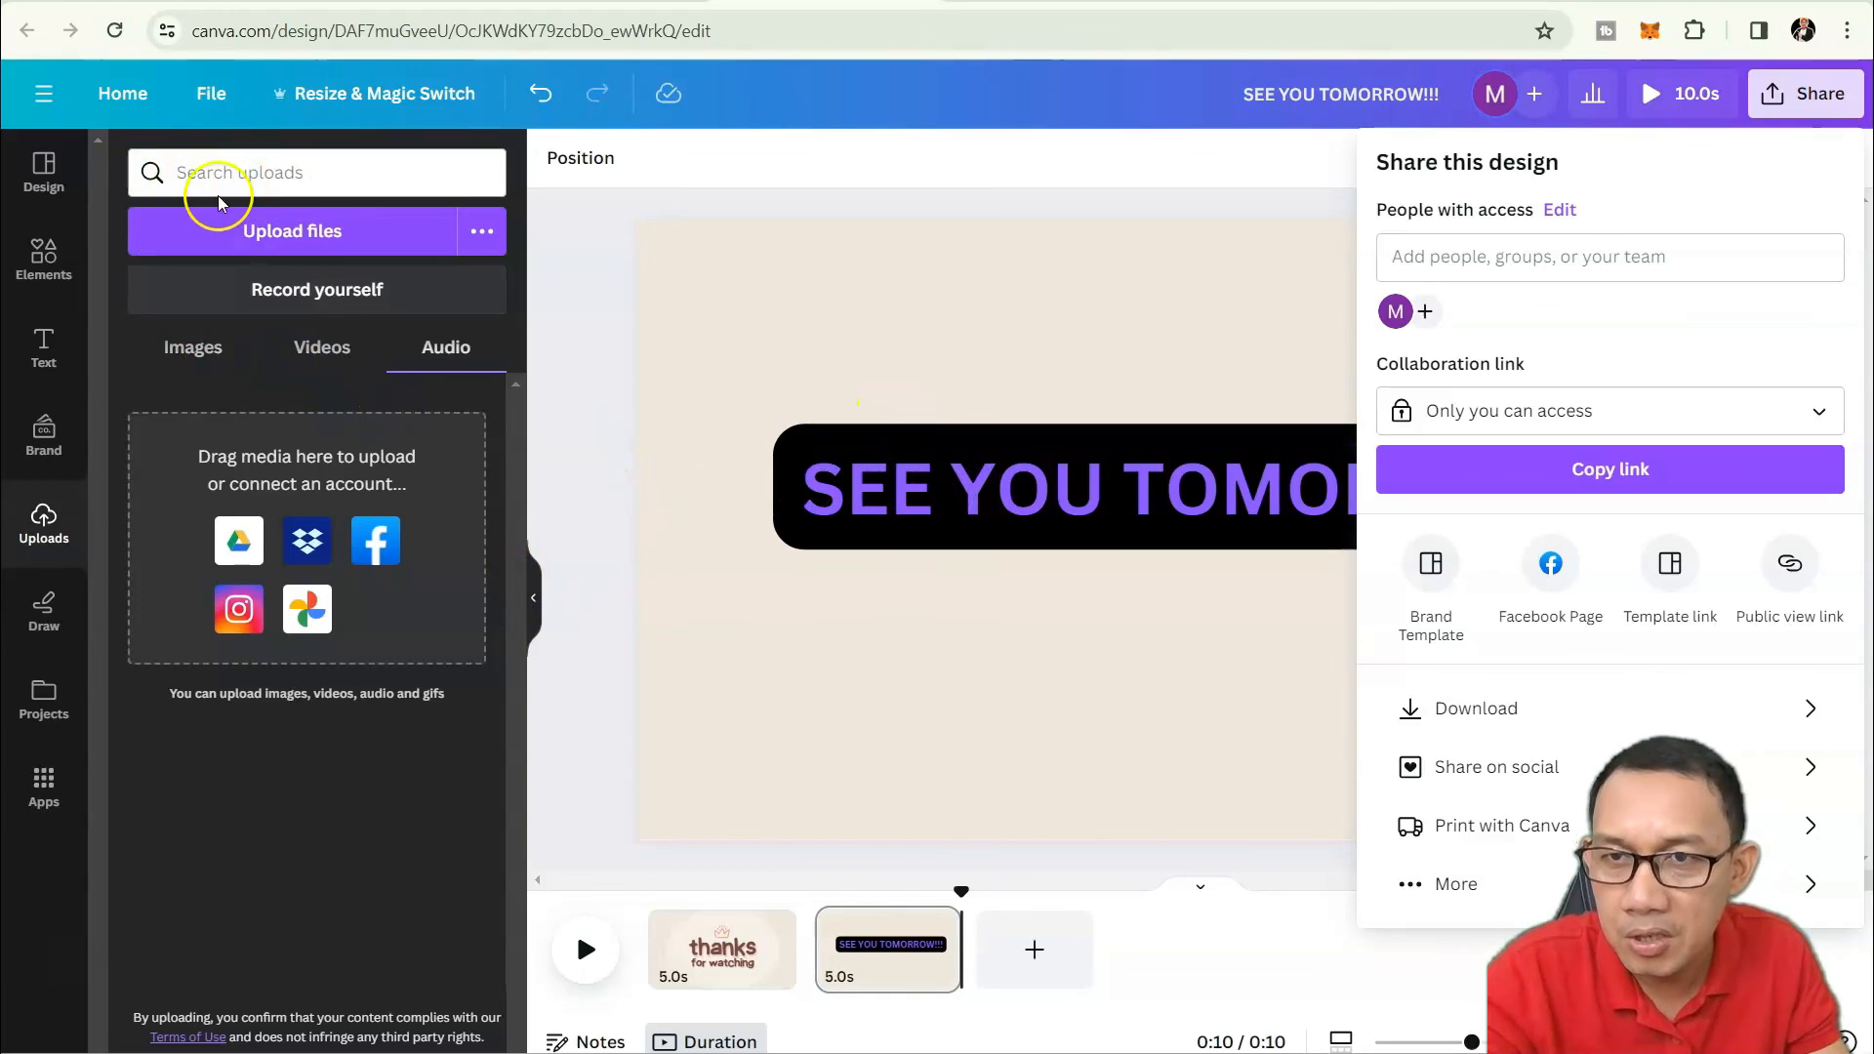
Close sharing, view the template details, and browse more Elements categories.
{"action": "left_click", "coordinate": [57, 202]}
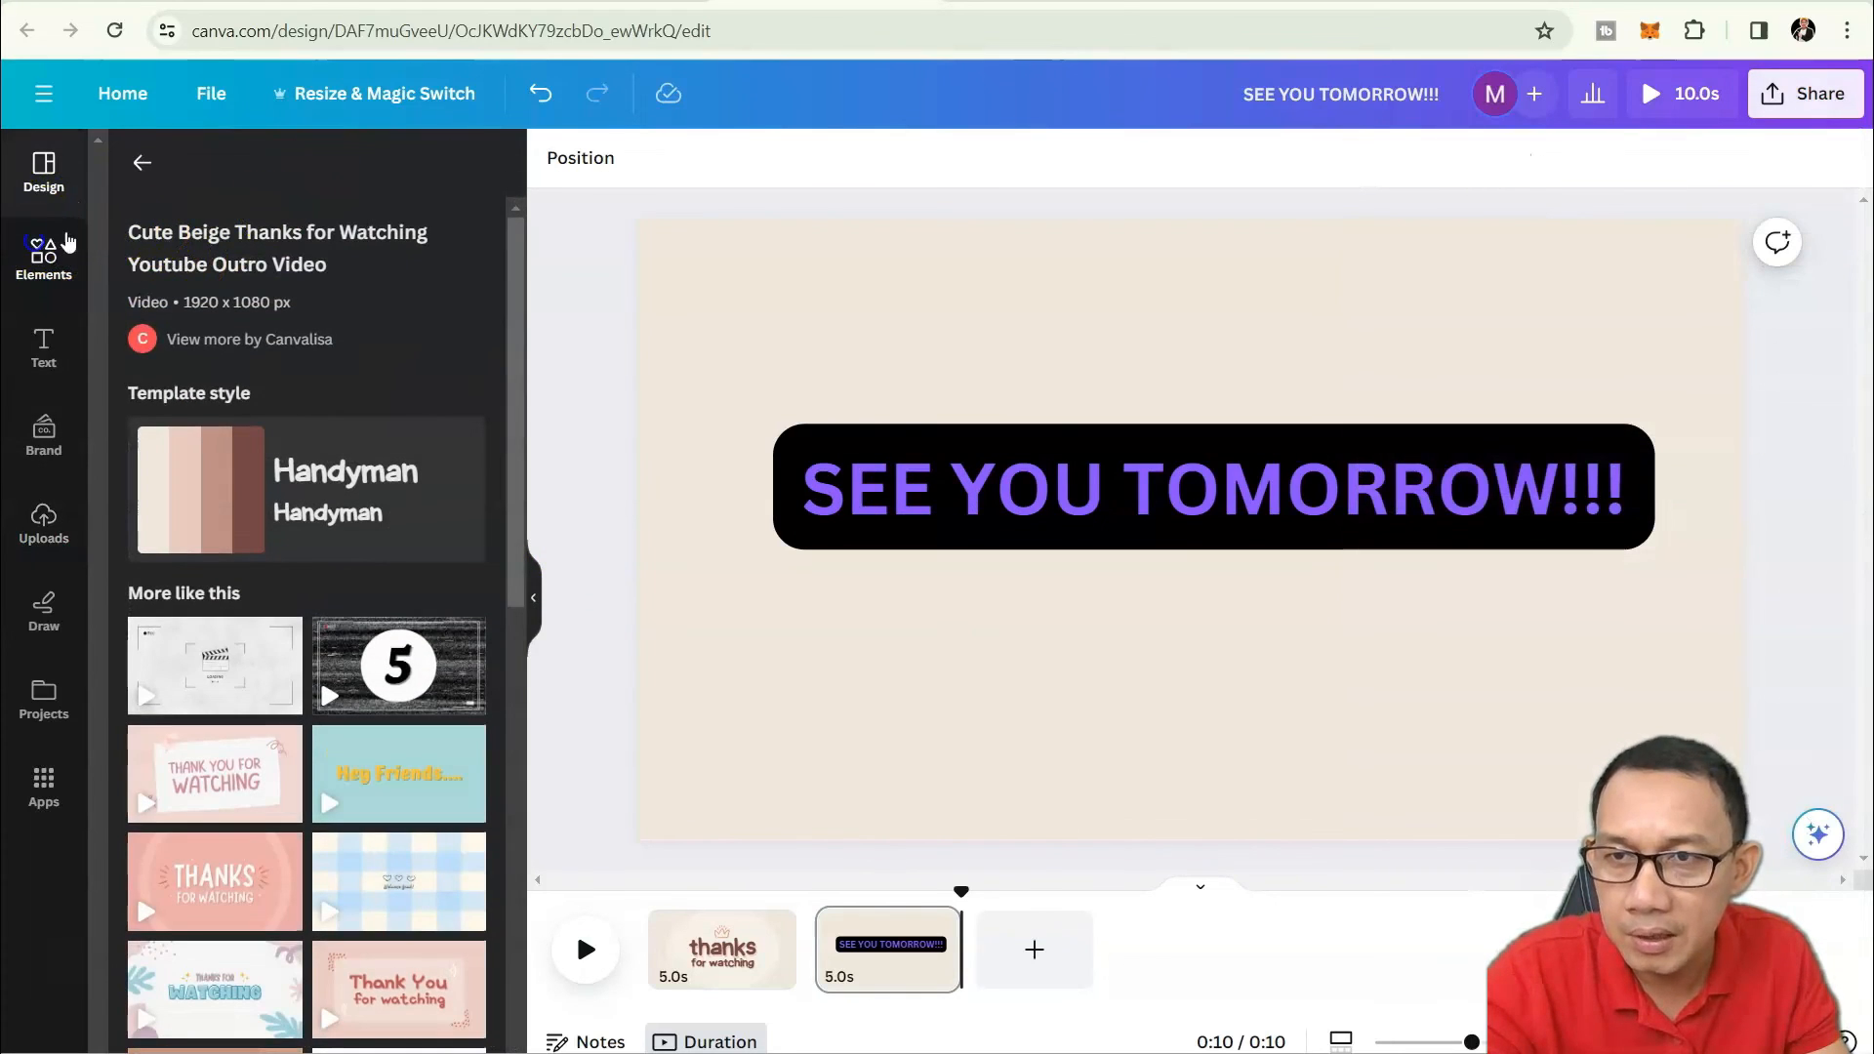
{"action": "left_click", "coordinate": [44, 256]}
{"action": "left_click", "coordinate": [174, 186]}
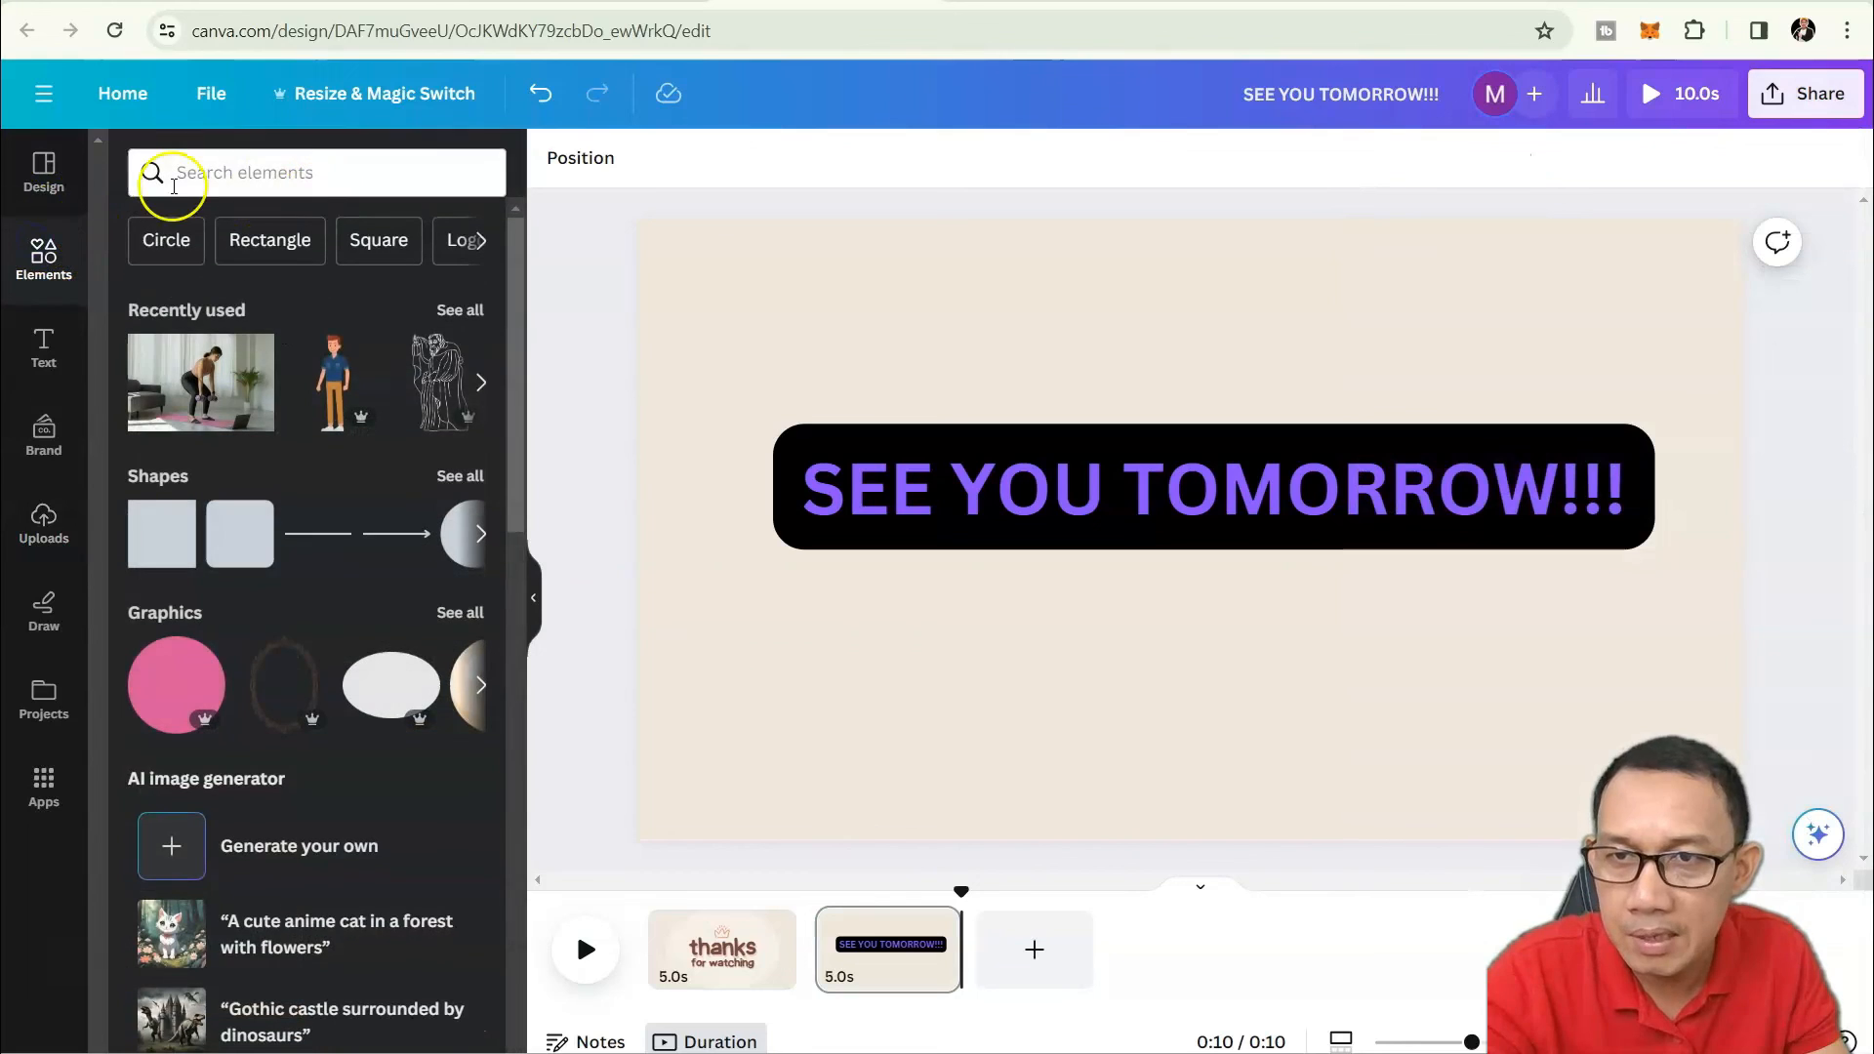
{"action": "left_click", "coordinate": [481, 240]}
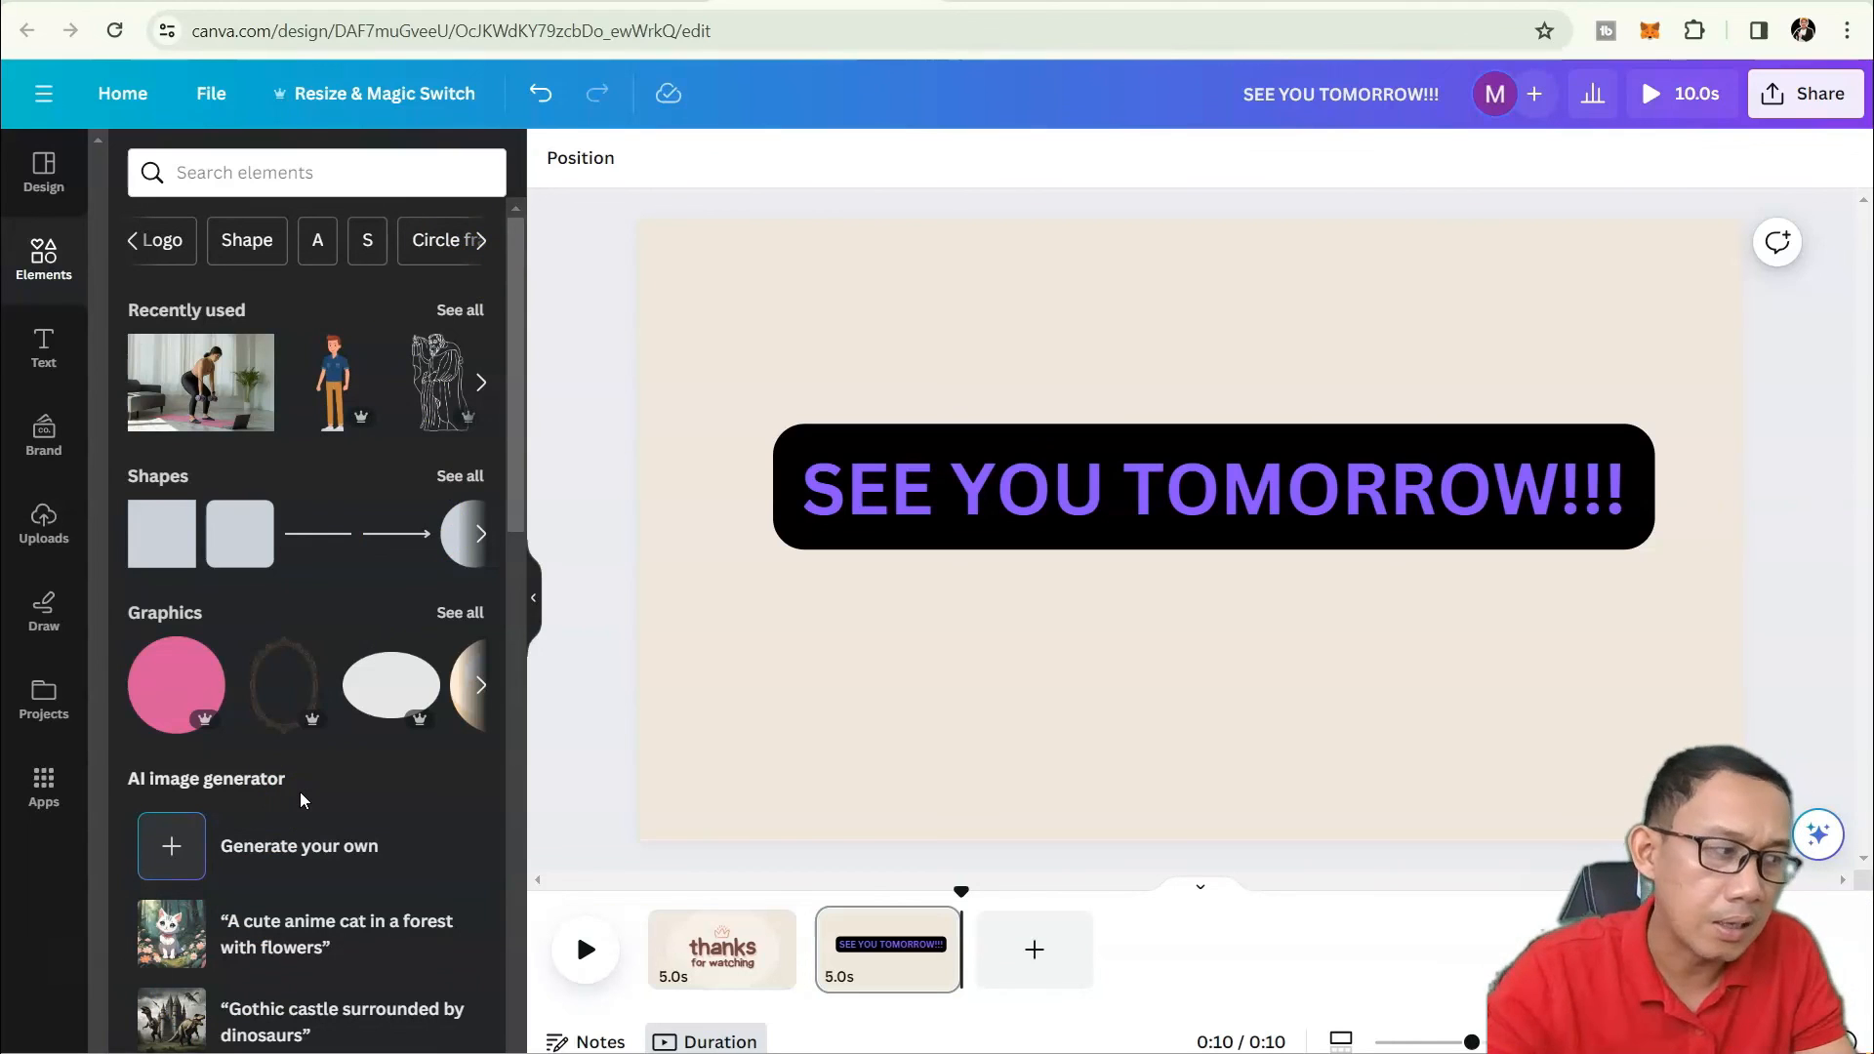
{"action": "left_click", "coordinate": [588, 584]}
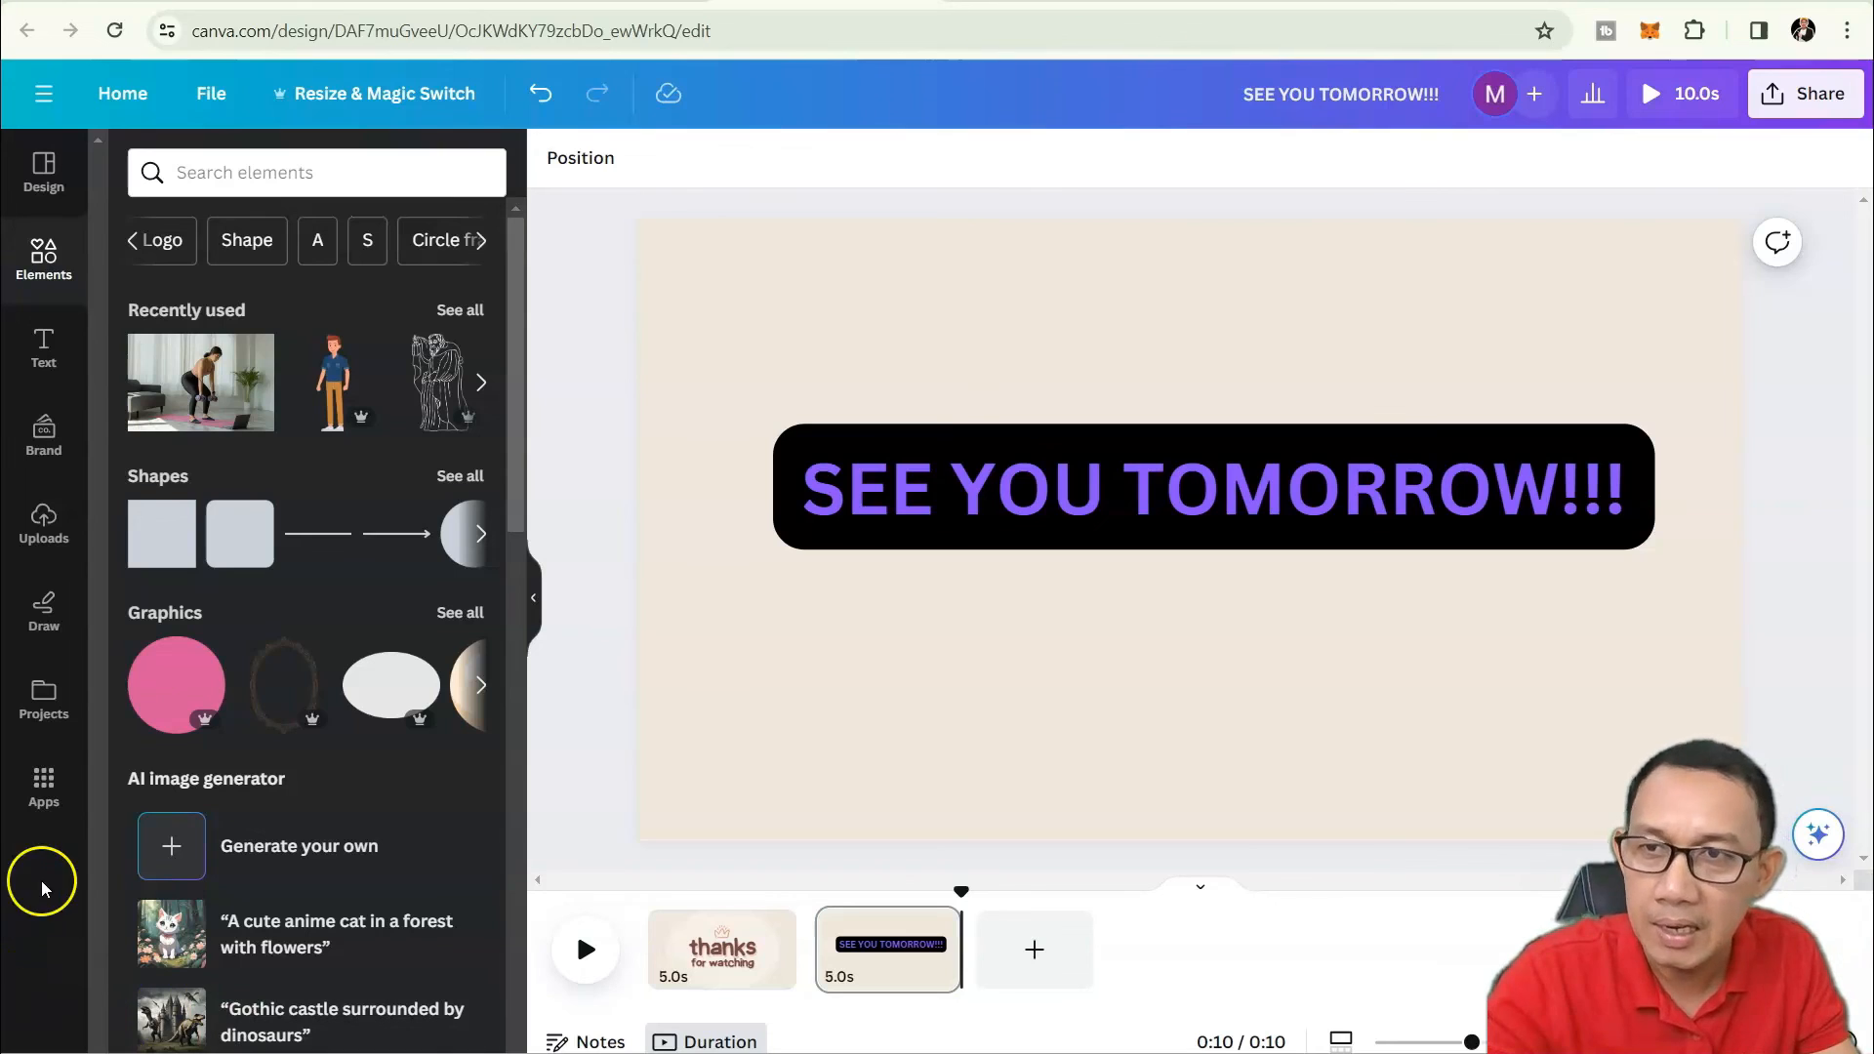
Return to the template details and deselect the page and heading to view the finished outro.
{"action": "left_click", "coordinate": [41, 175]}
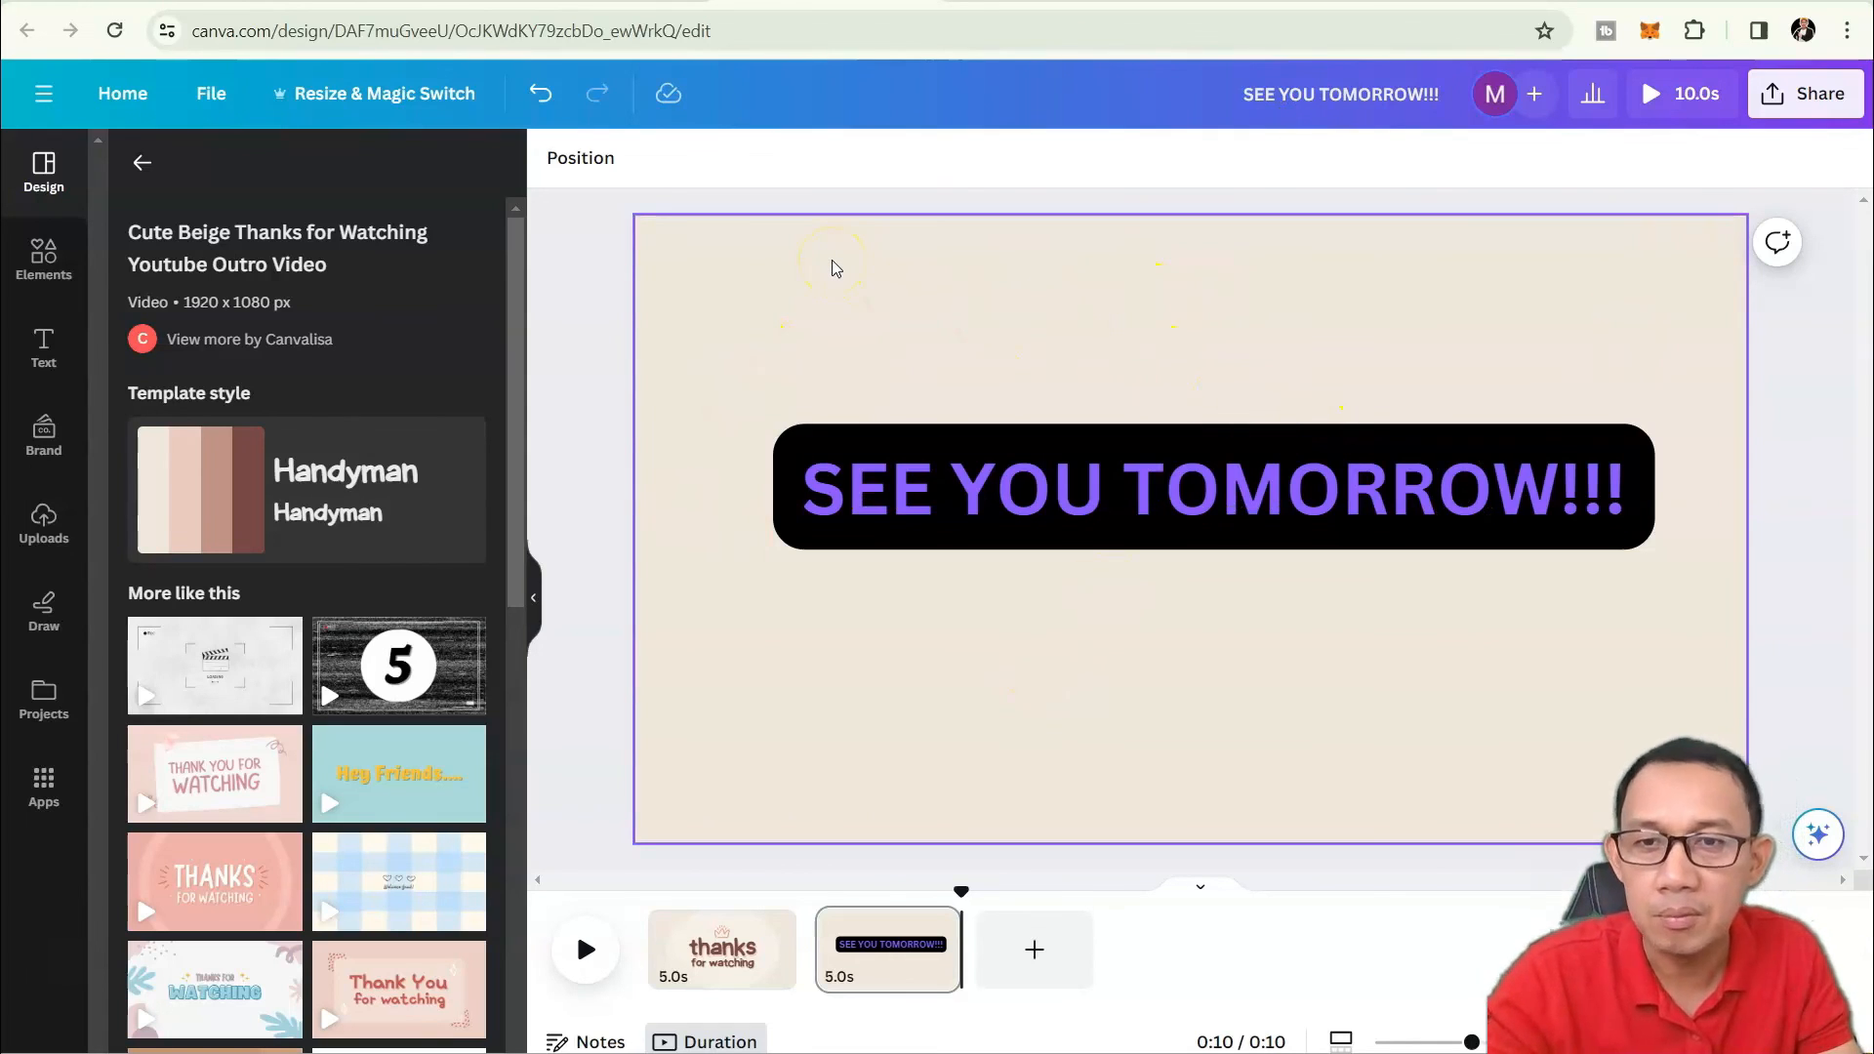
{"action": "left_click", "coordinate": [946, 215]}
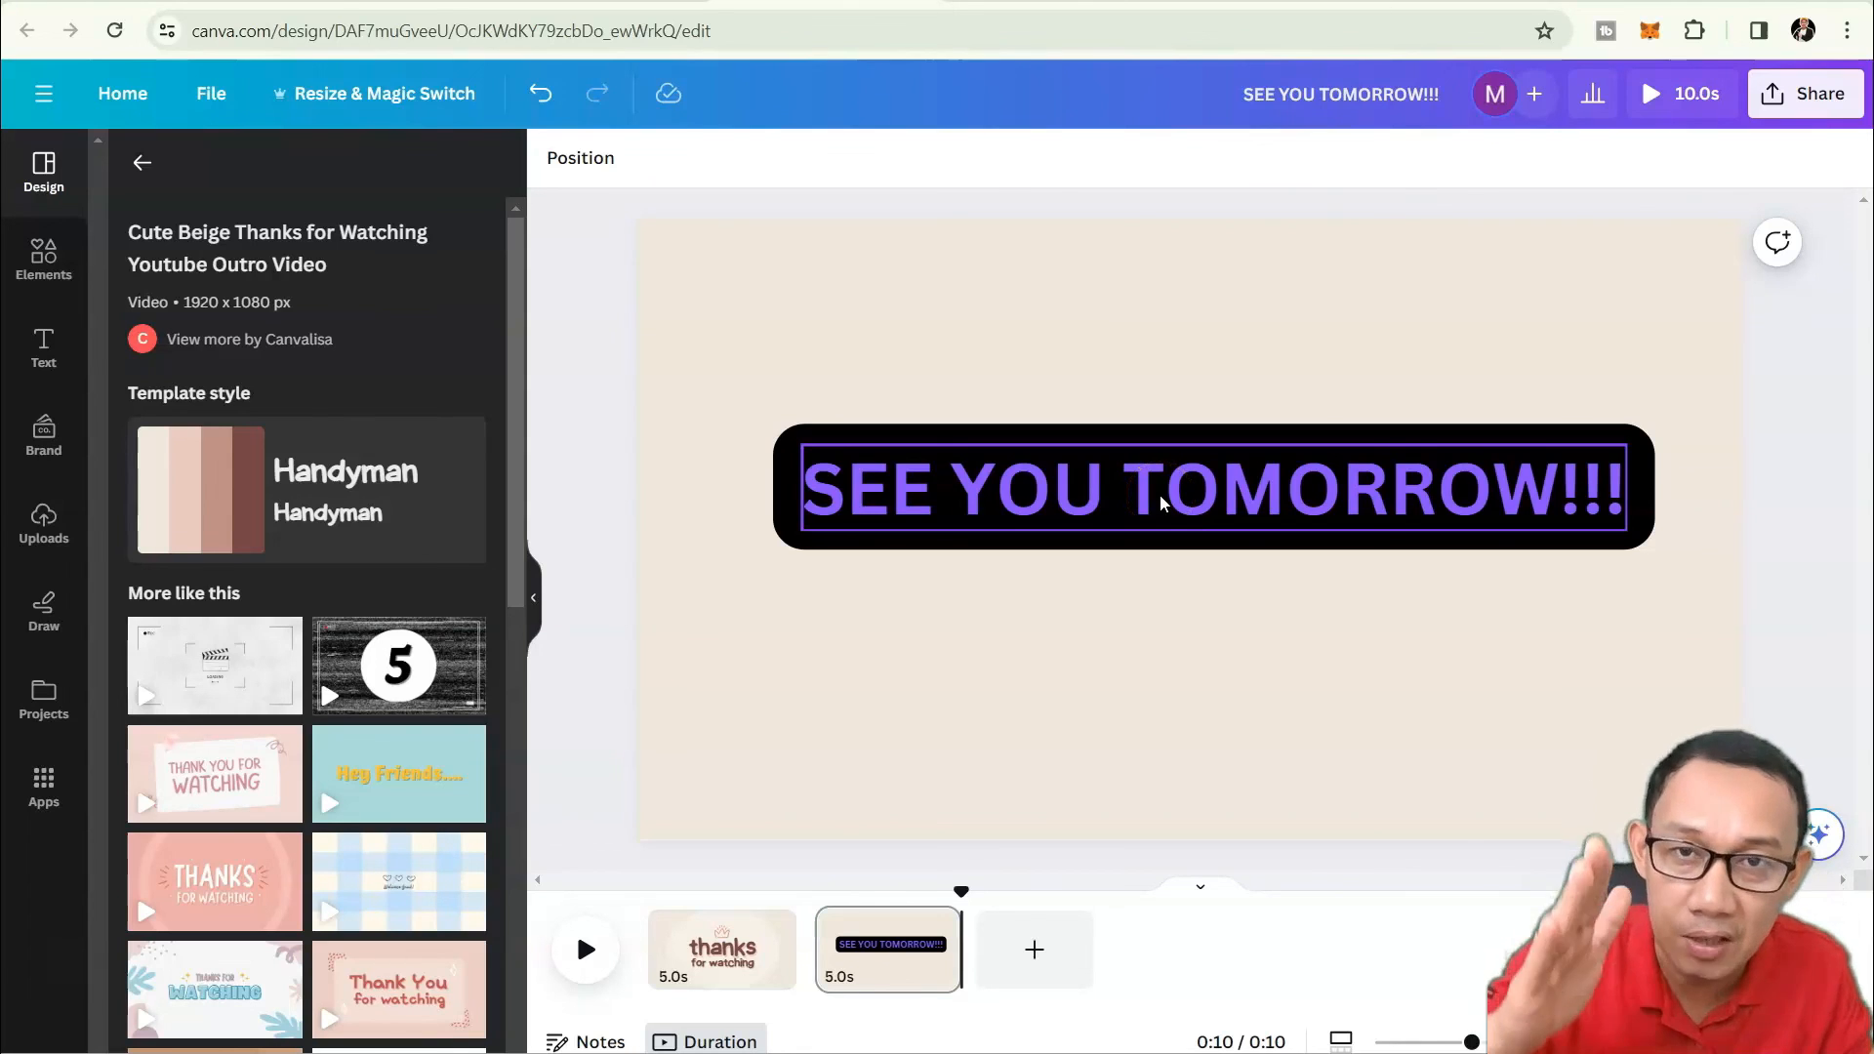
{"action": "left_click", "coordinate": [1080, 615]}
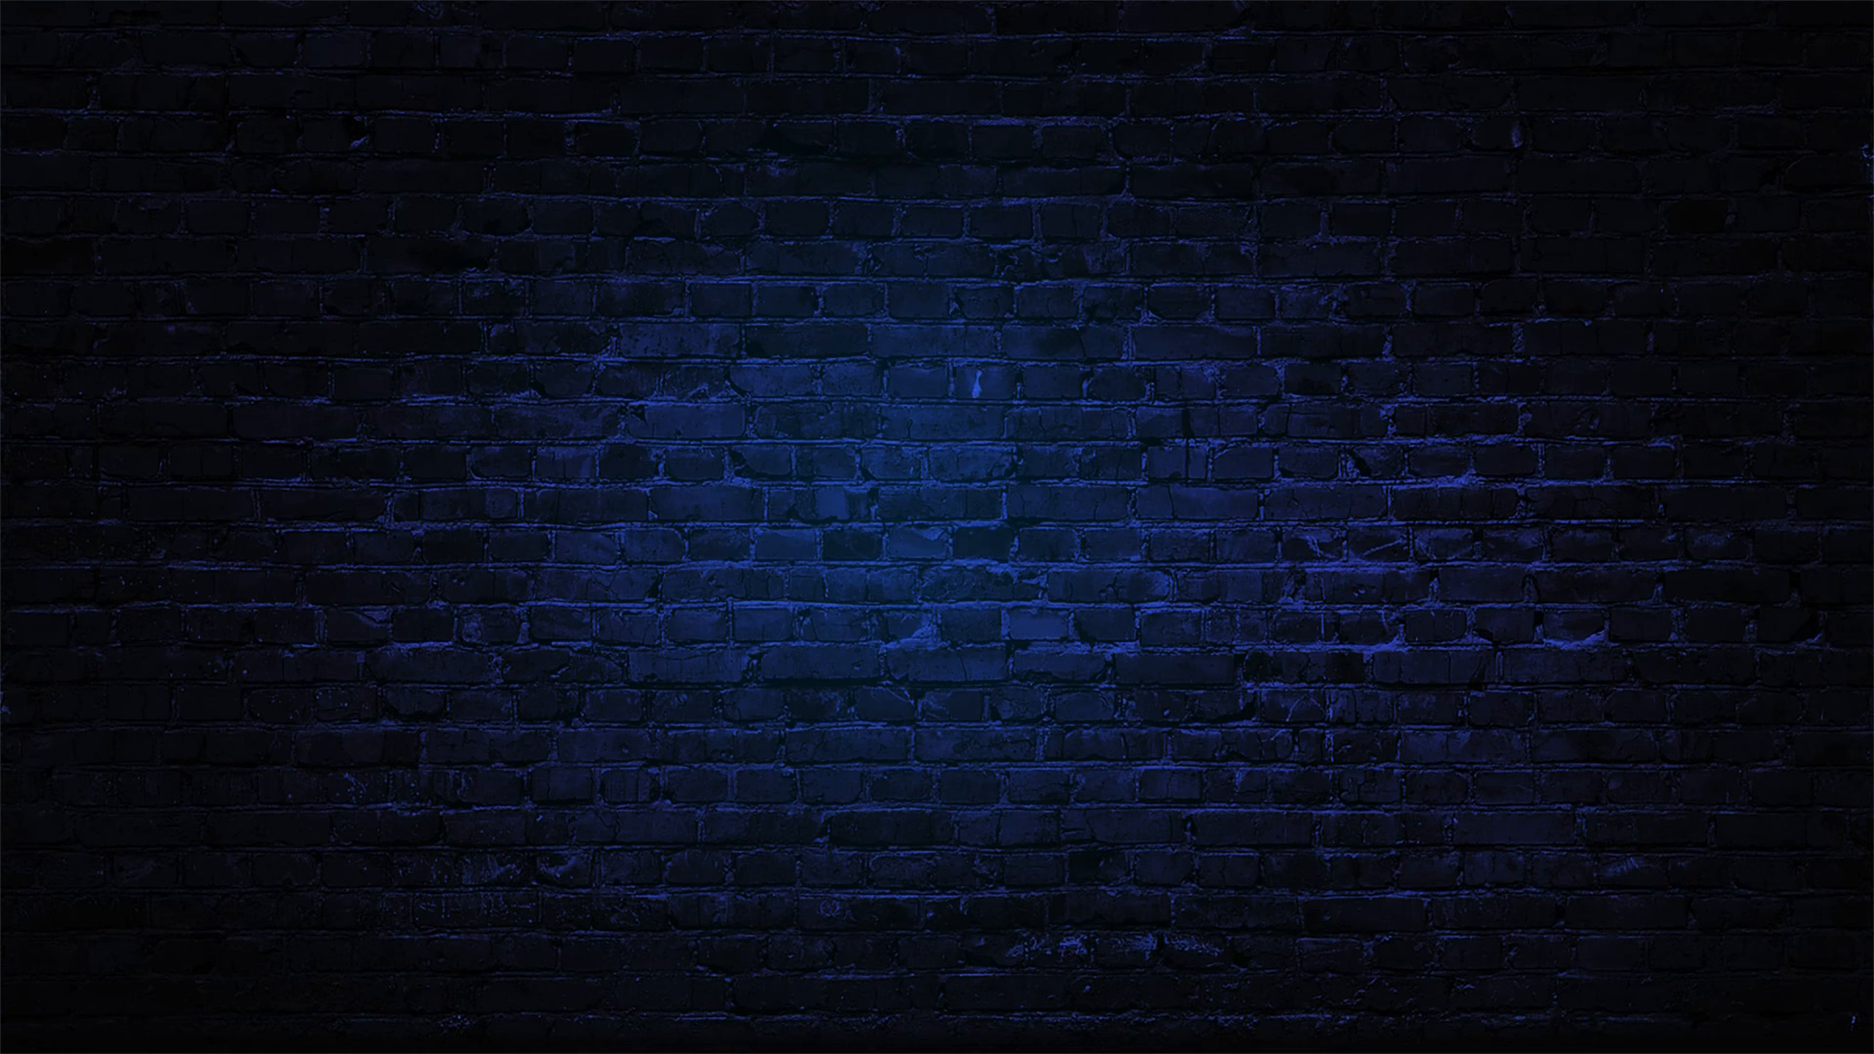